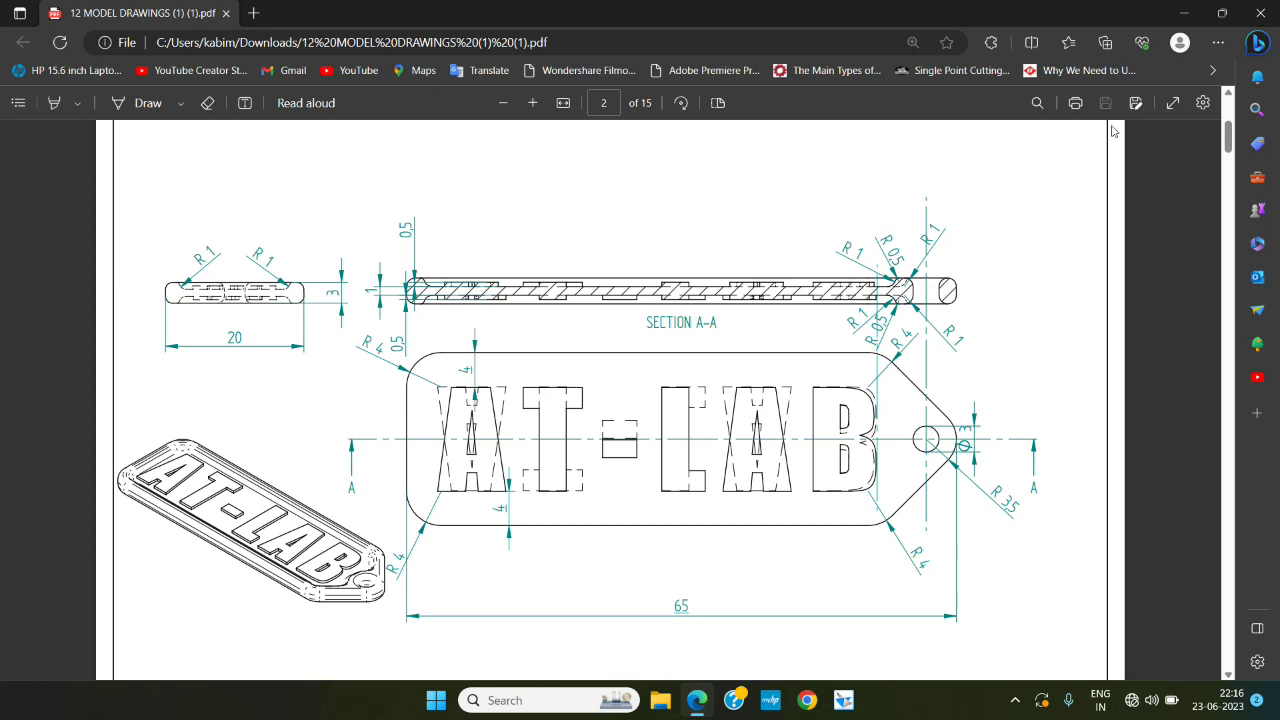
# Switch from the drawing PDF to Solid Edge and create a new solid part.
pyautogui.click(1183, 13)
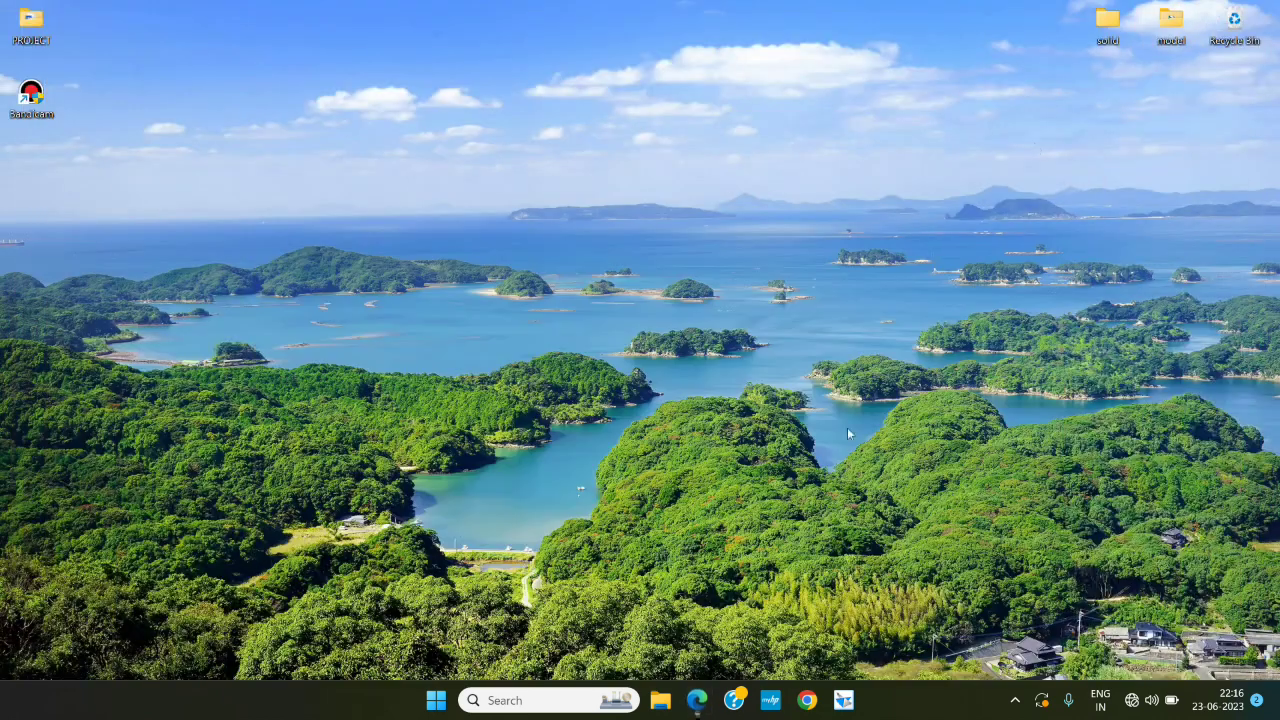
pyautogui.click(845, 701)
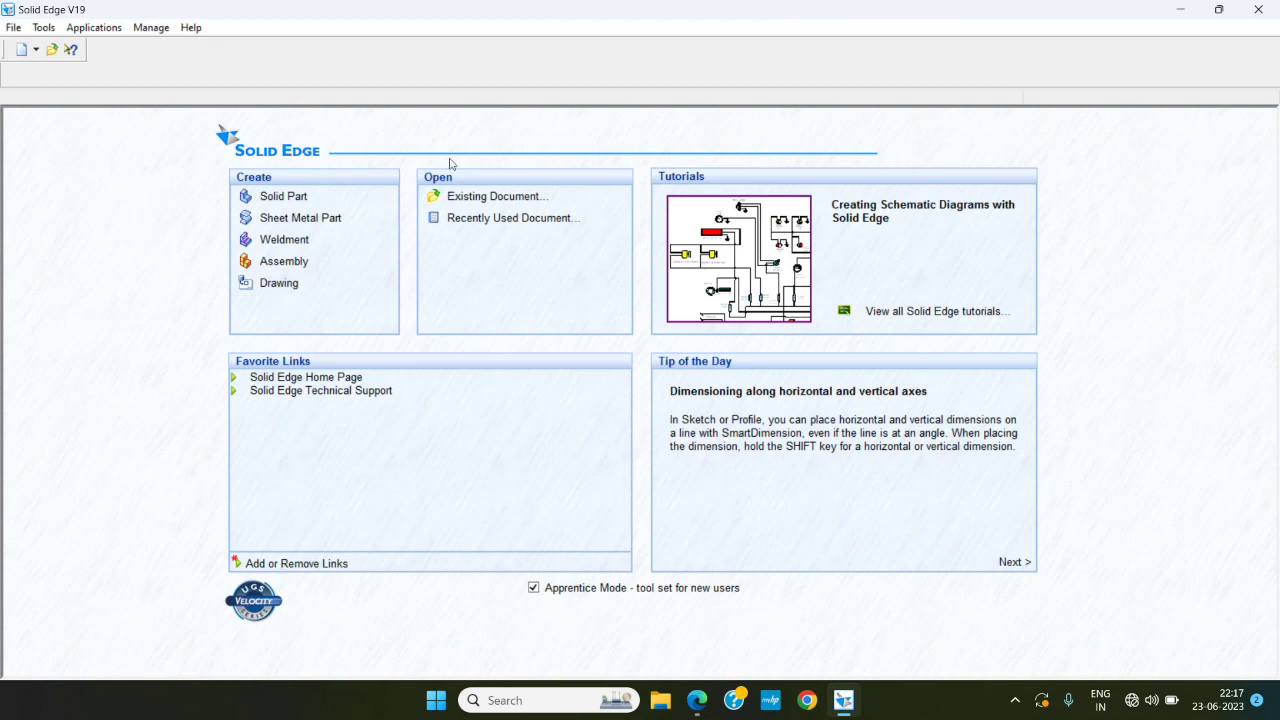
pyautogui.click(281, 198)
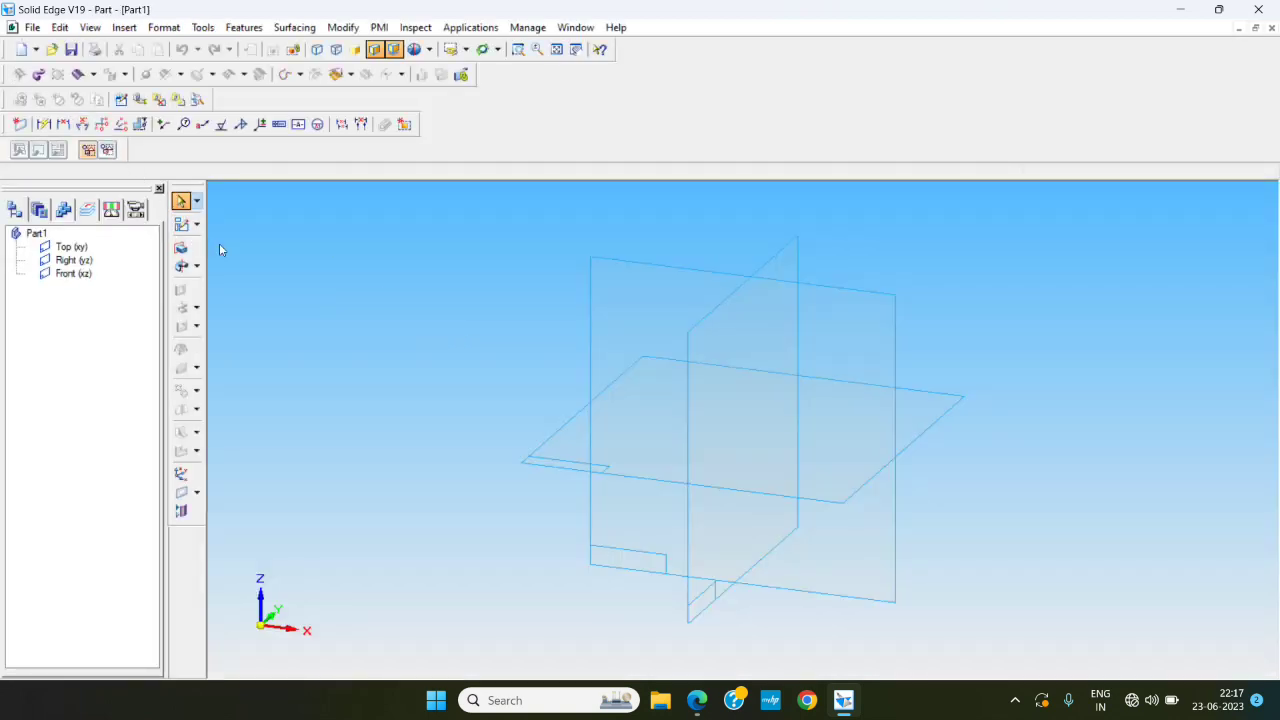
# Arrange Solid Edge and the drawing PDF side by side, with the drawing page fitted to its window.
pyautogui.moveTo(716, 15); pyautogui.dragTo(1278, 178)
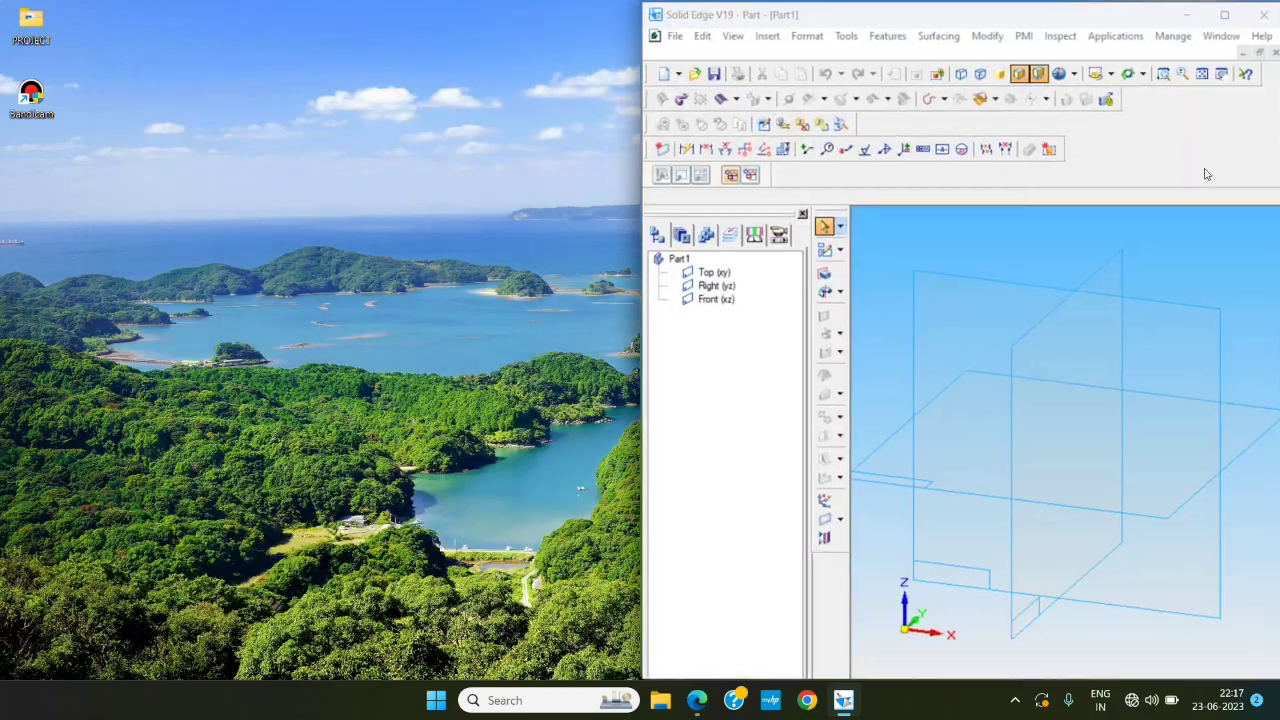
pyautogui.click(351, 340)
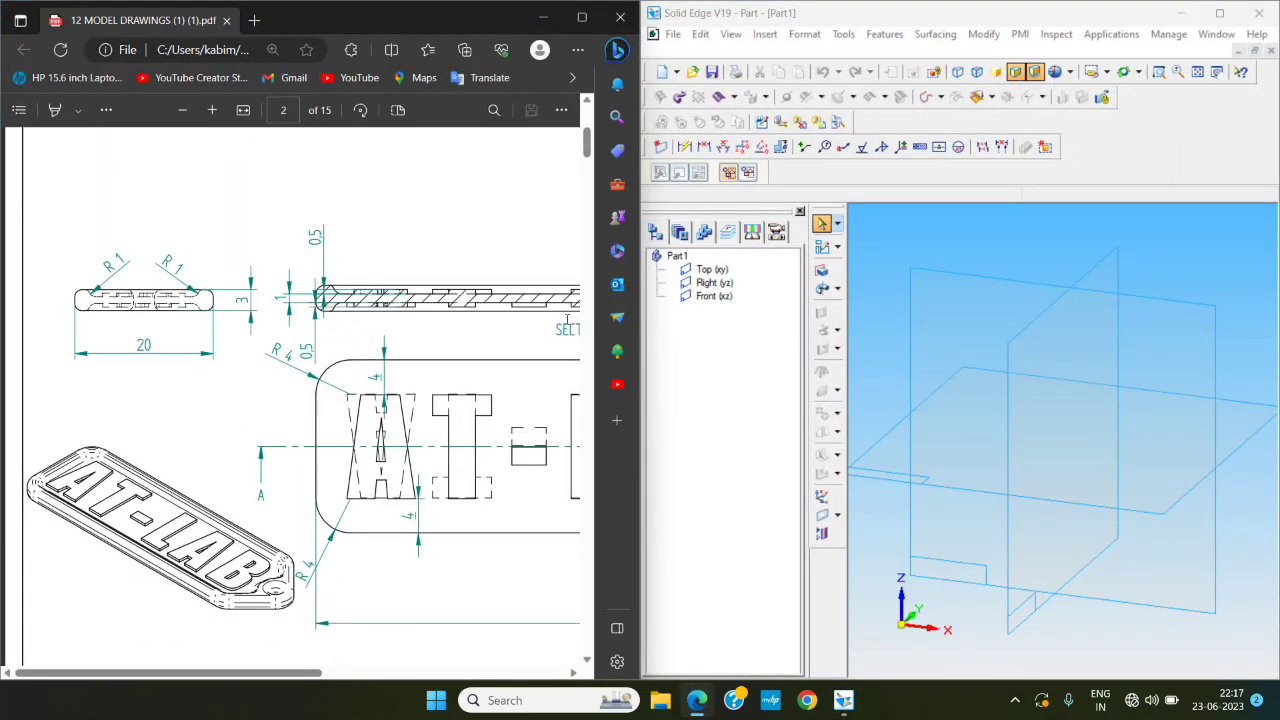
pyautogui.click(244, 111)
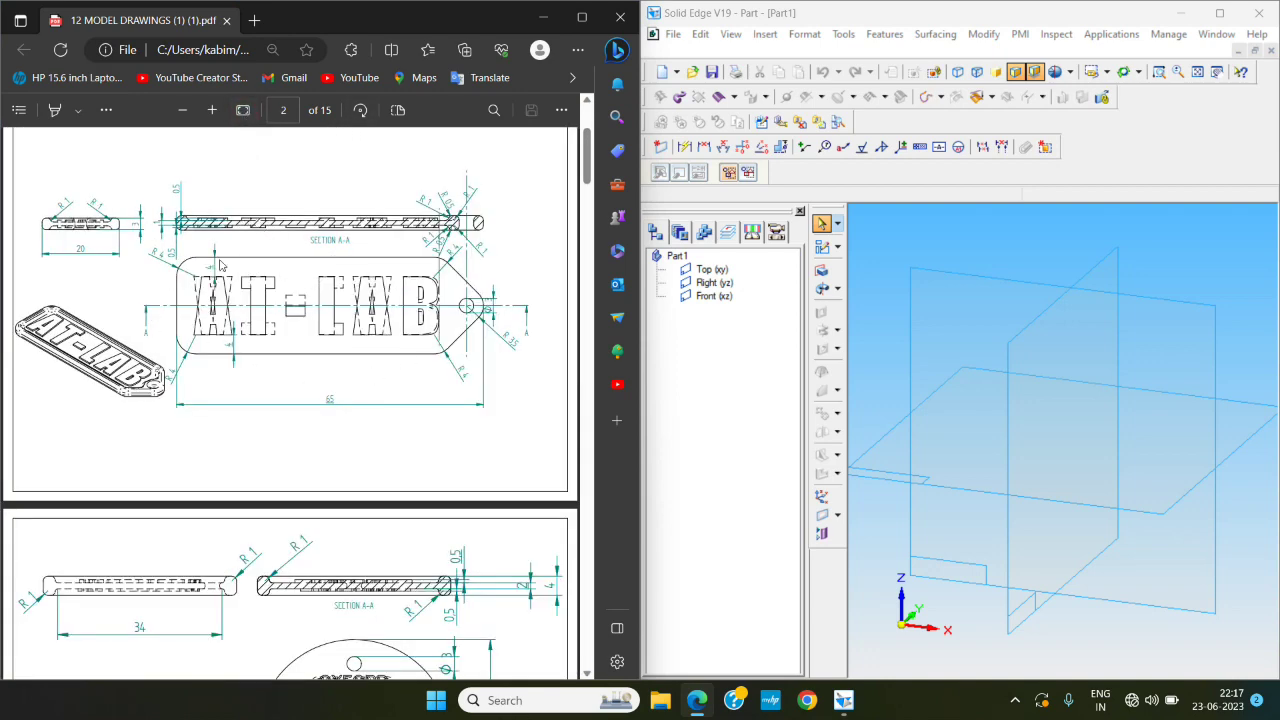
# Examine the key tag's dimensions in the full-screen drawing PDF and return to a maximised Solid Edge.
pyautogui.click(581, 17)
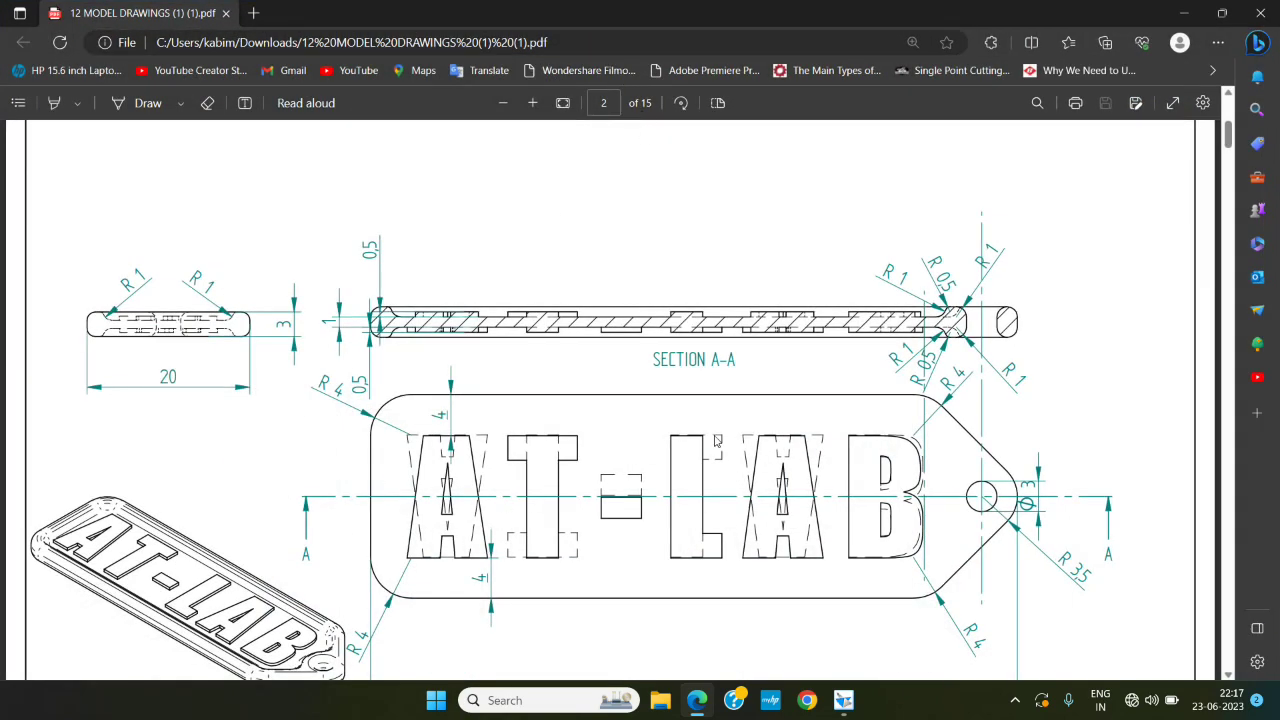
pyautogui.scroll(-1, 716, 440)
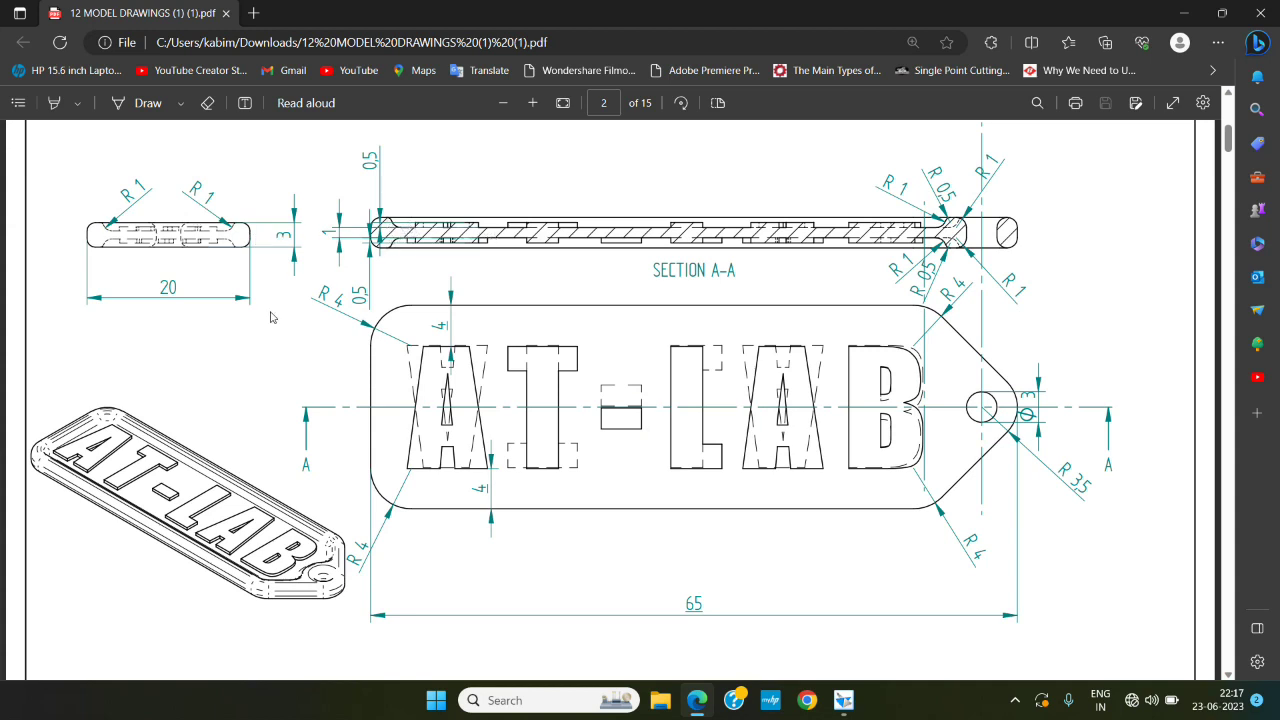
pyautogui.click(1186, 13)
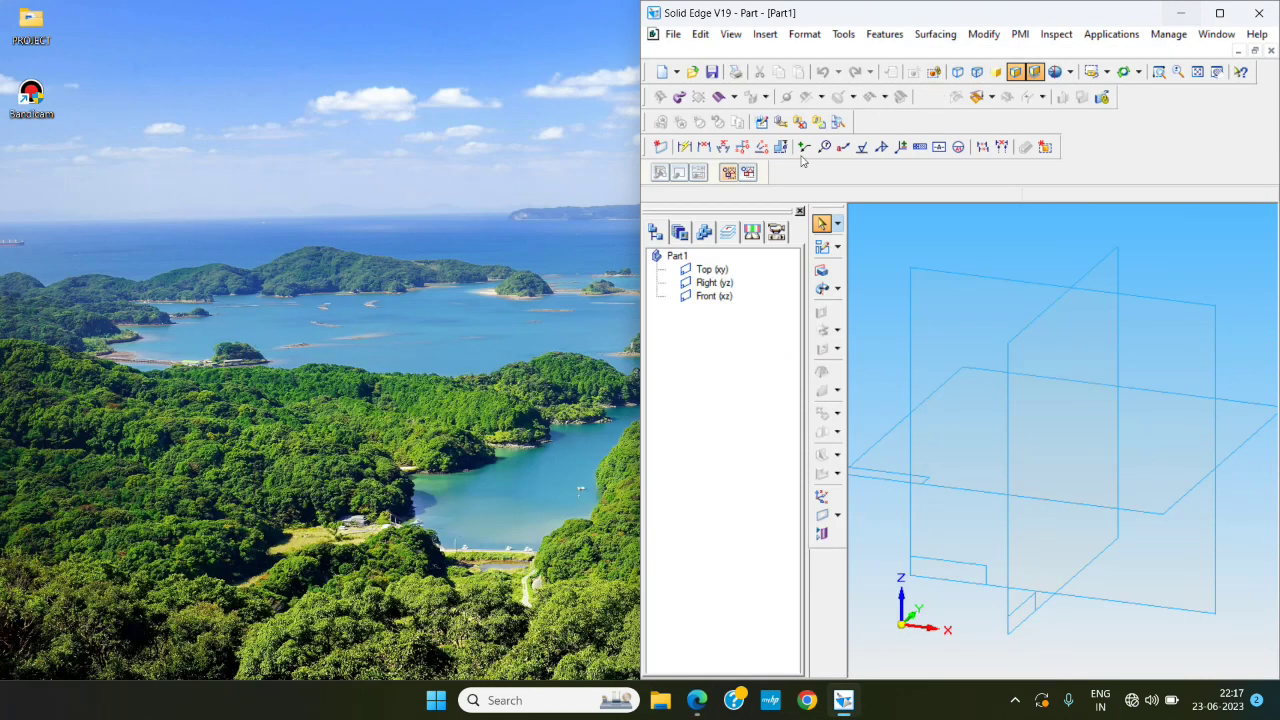
pyautogui.click(1216, 15)
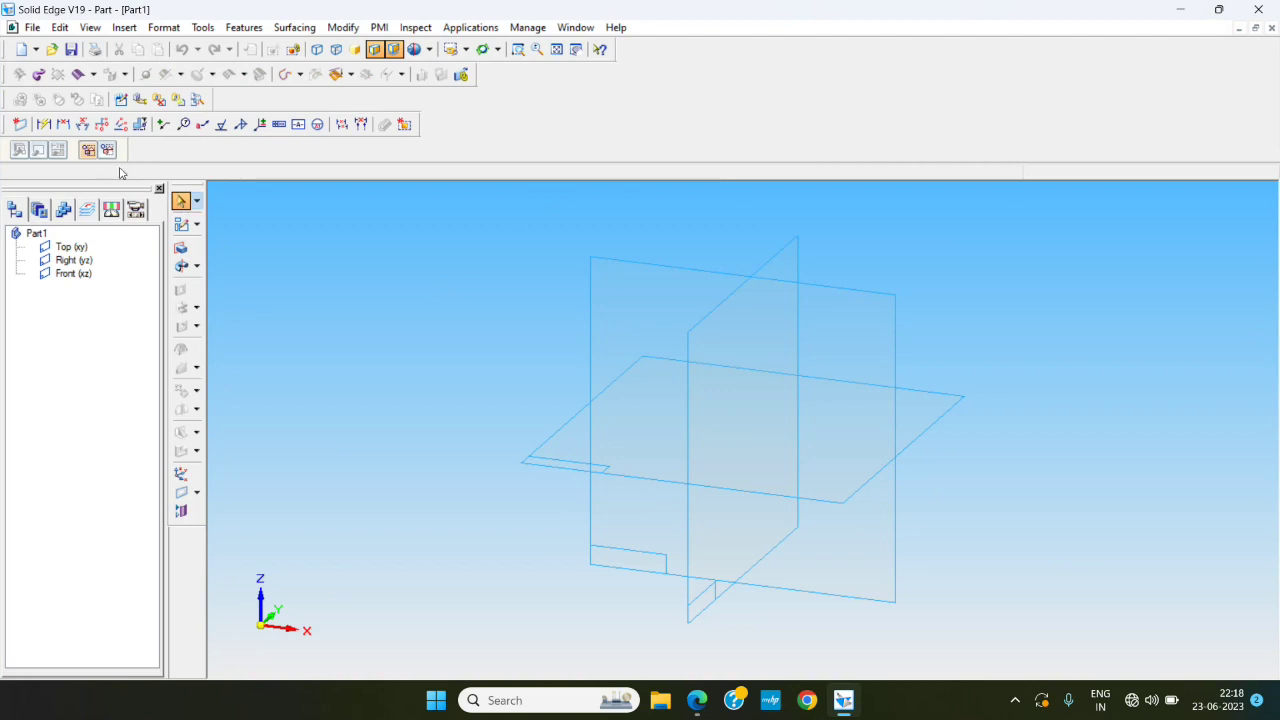
# Start a sketch on the top (xy) plane and draw a circle about 8.8 mm in diameter centred on the origin.
pyautogui.click(181, 225)
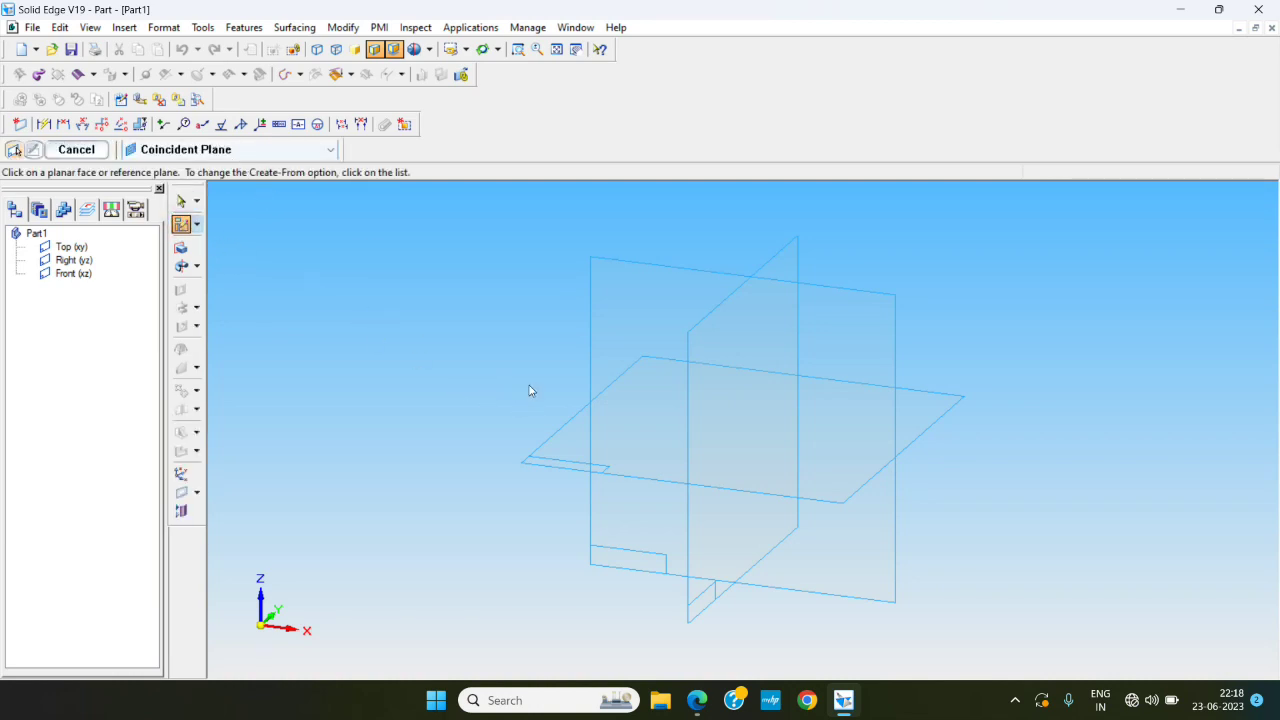
pyautogui.click(555, 447)
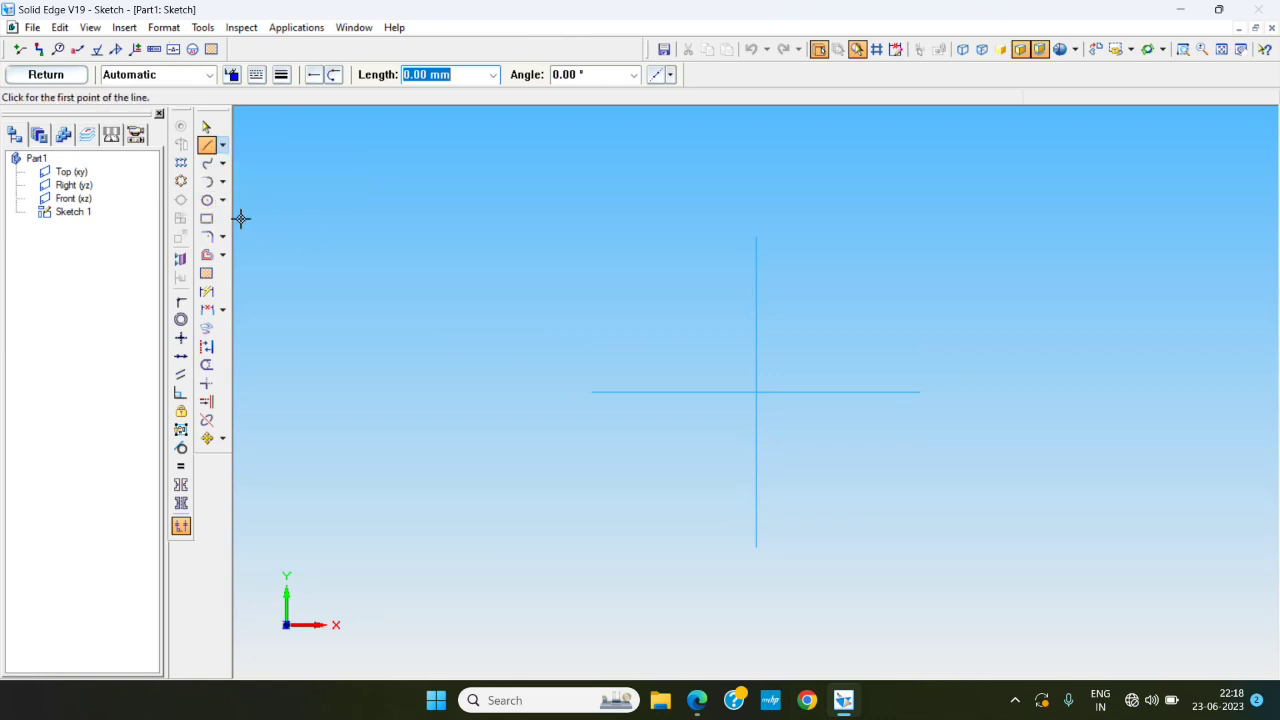
pyautogui.click(205, 205)
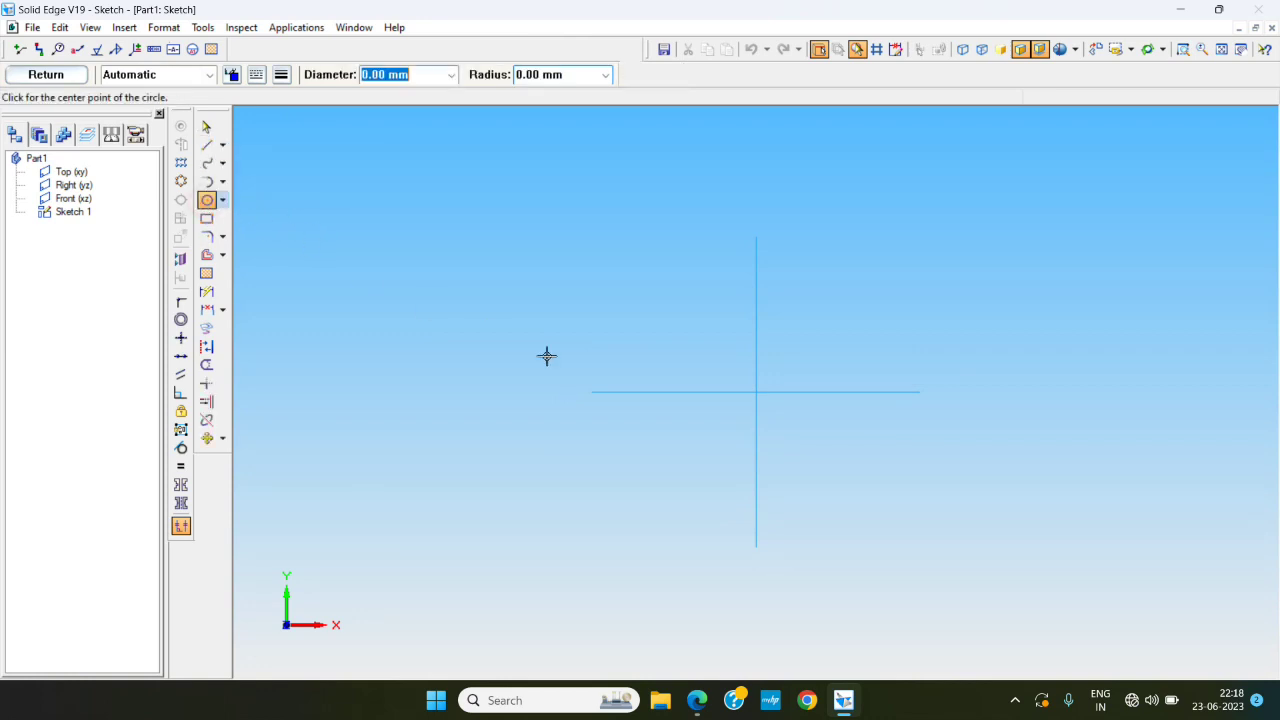
pyautogui.click(756, 392)
pyautogui.click(765, 382)
pyautogui.scroll(-1, 774, 380)
pyautogui.scroll(3, 774, 380)
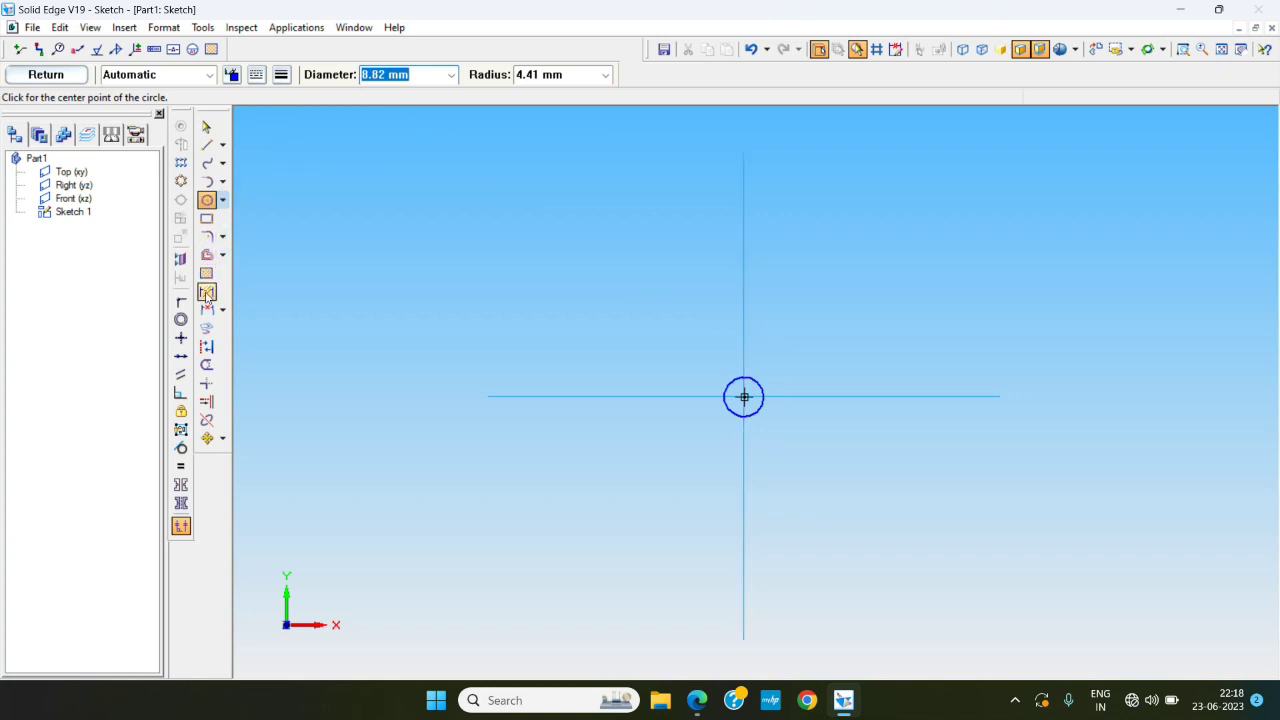
# Dimension the circle at the origin with a diameter of 3 mm.
pyautogui.click(207, 292)
pyautogui.click(758, 383)
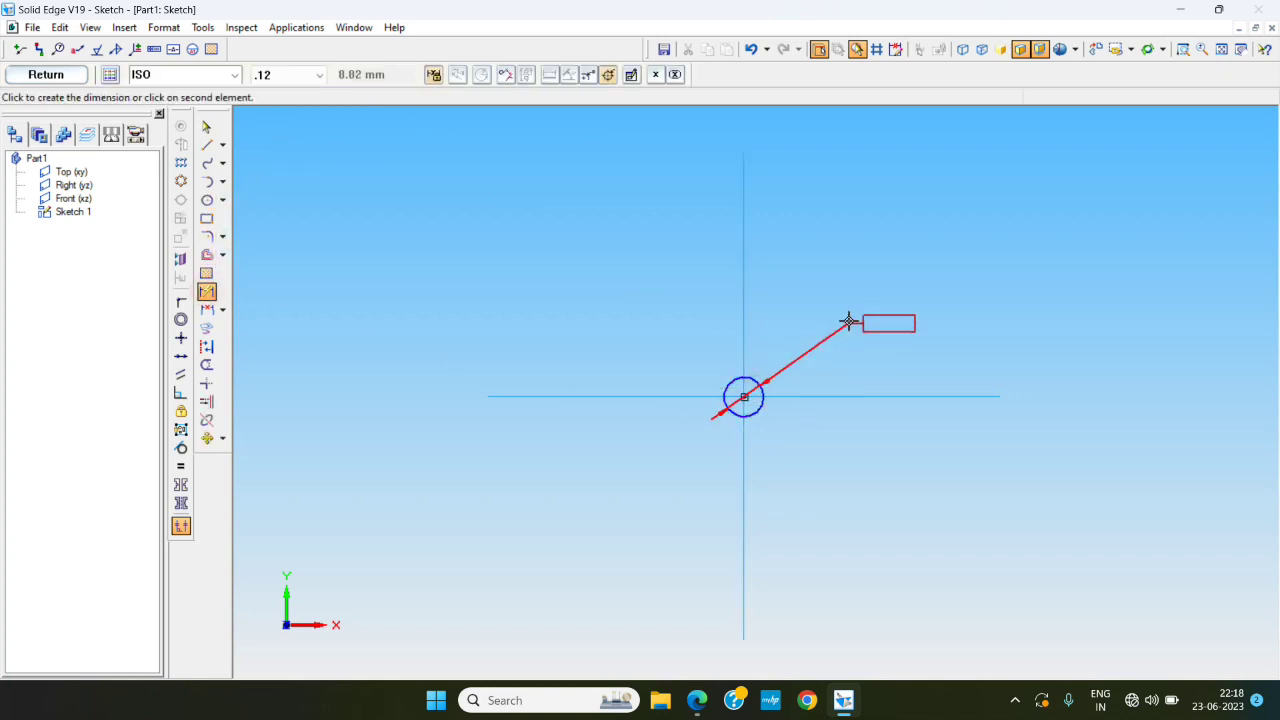
pyautogui.click(875, 292)
pyautogui.write('3')
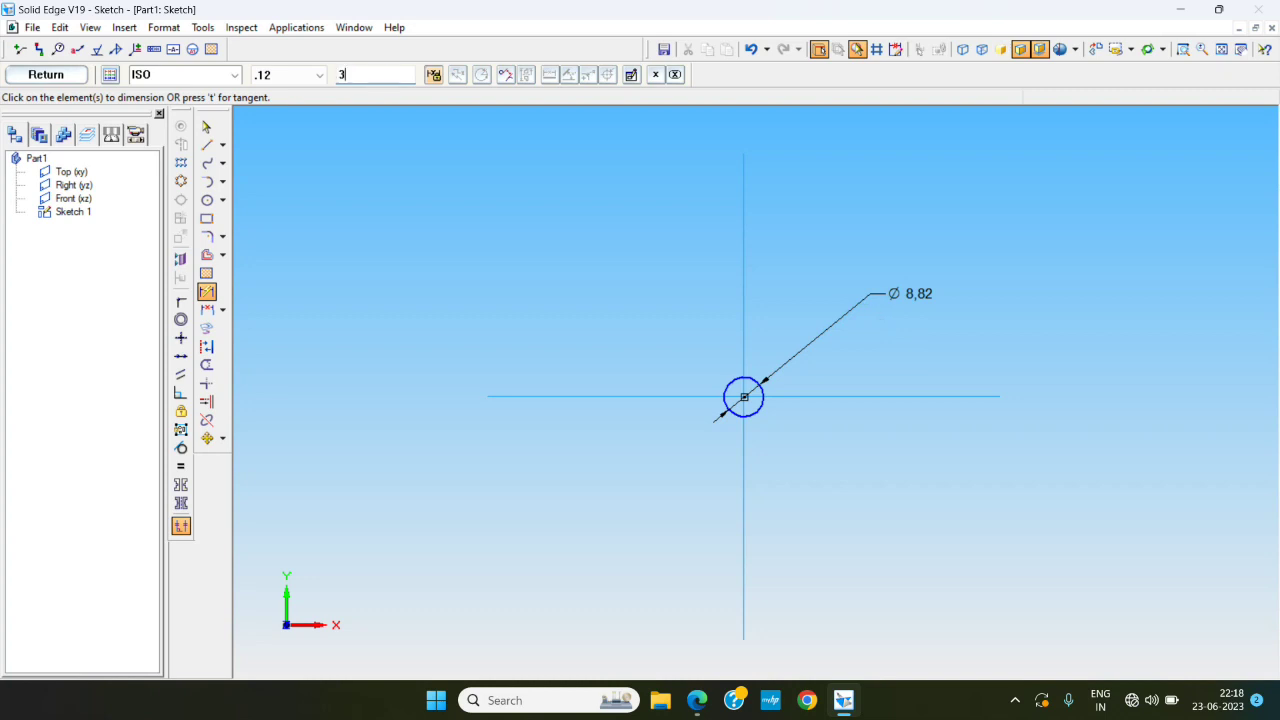
pyautogui.press('Return')
# Check the tag's hole end in the drawing PDF and draw a concentric circle about 7.2 mm in diameter around the 3 mm circle.
pyautogui.click(697, 700)
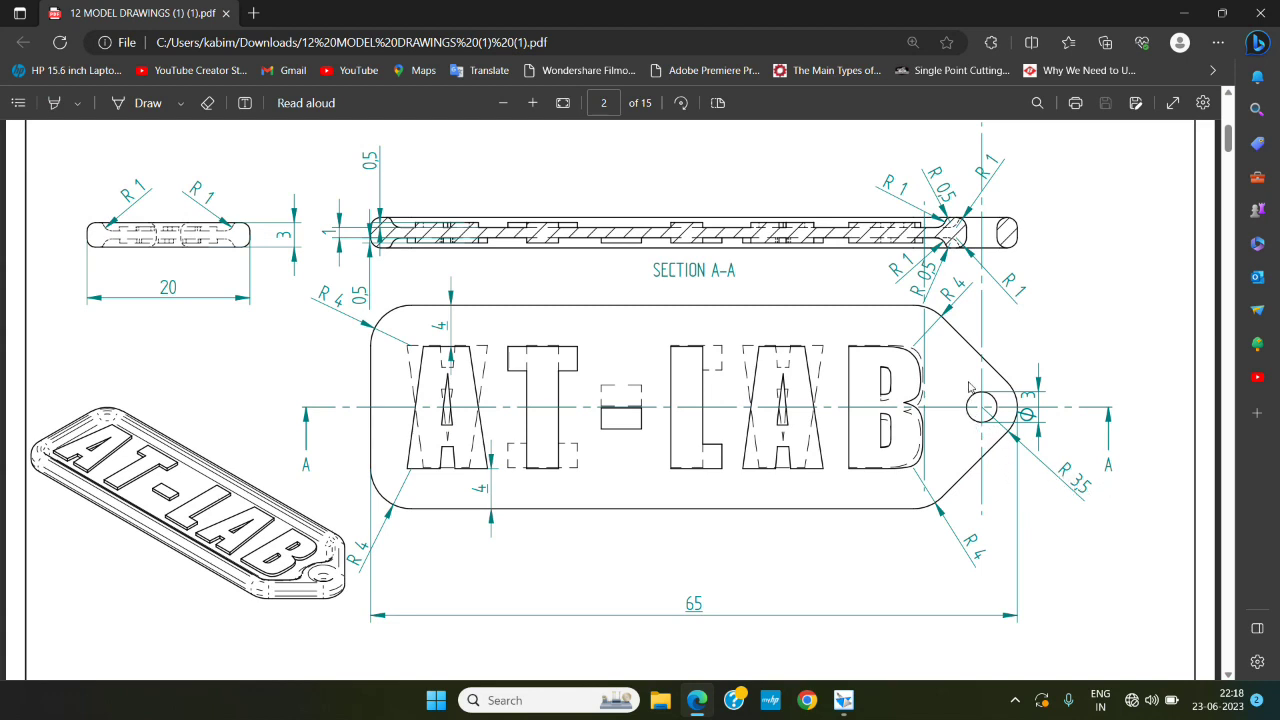
pyautogui.click(1183, 13)
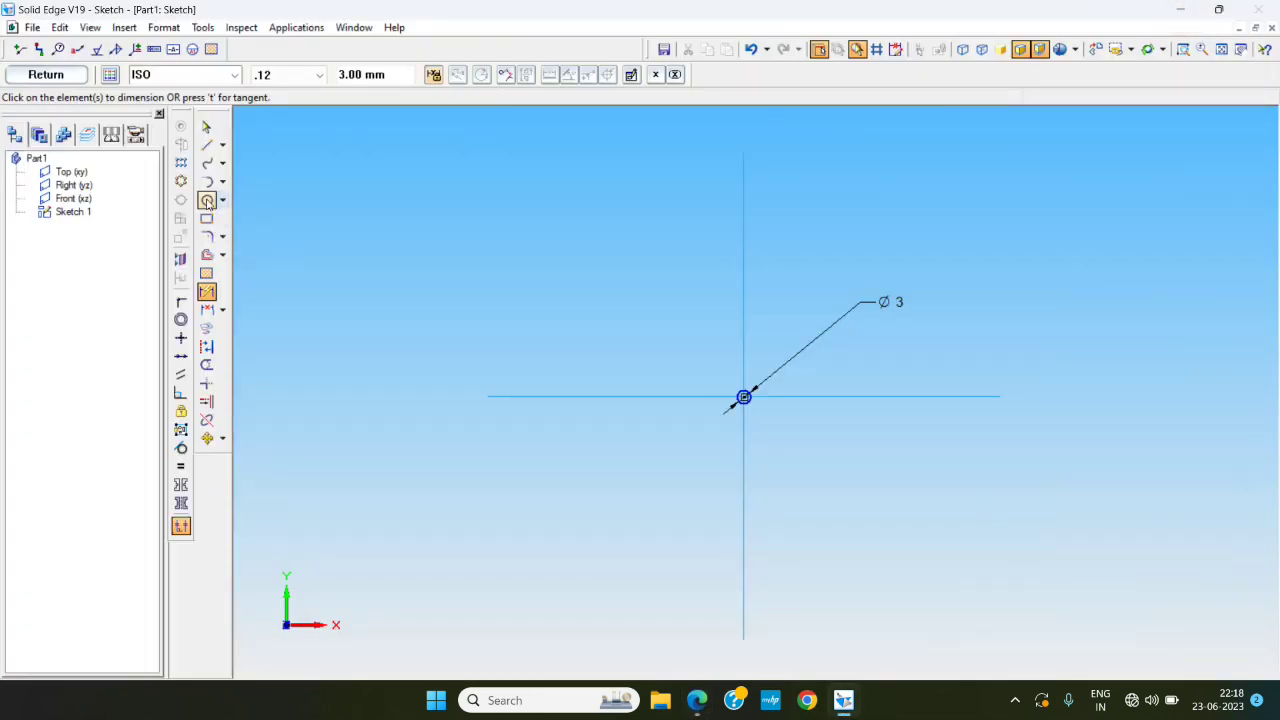
pyautogui.click(207, 199)
pyautogui.scroll(-3, 742, 408)
pyautogui.scroll(4, 742, 408)
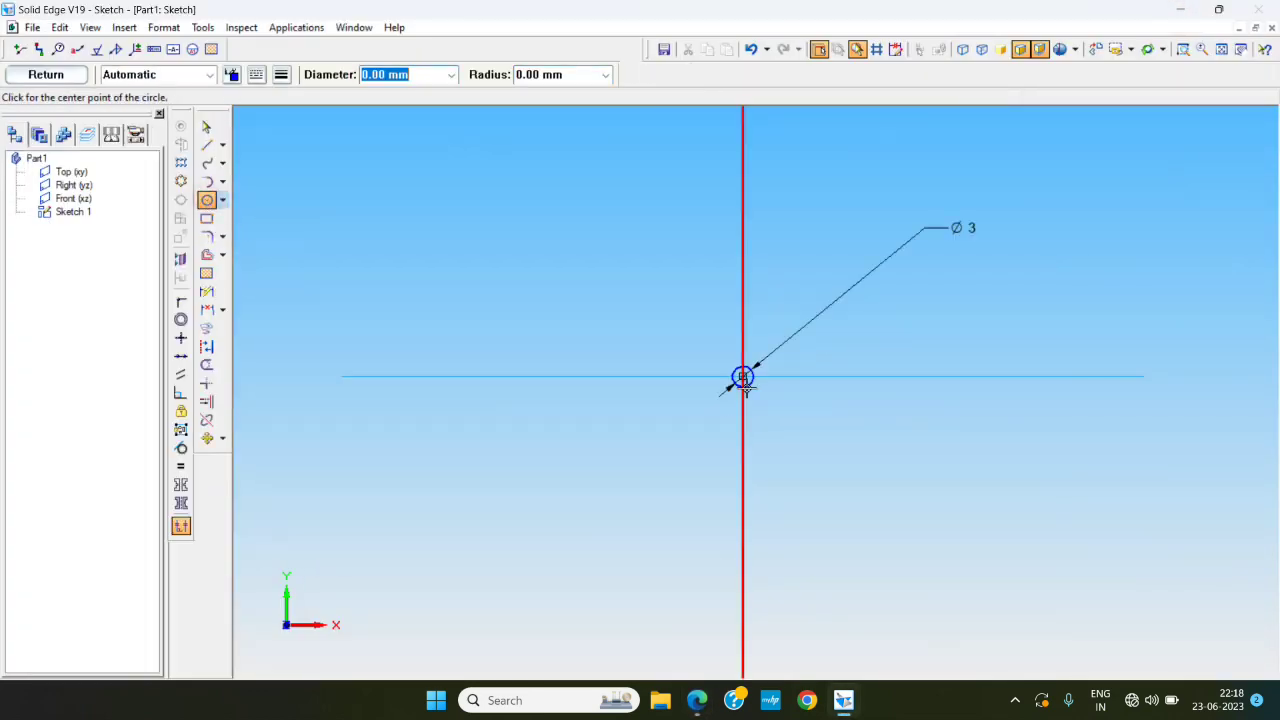
pyautogui.click(737, 360)
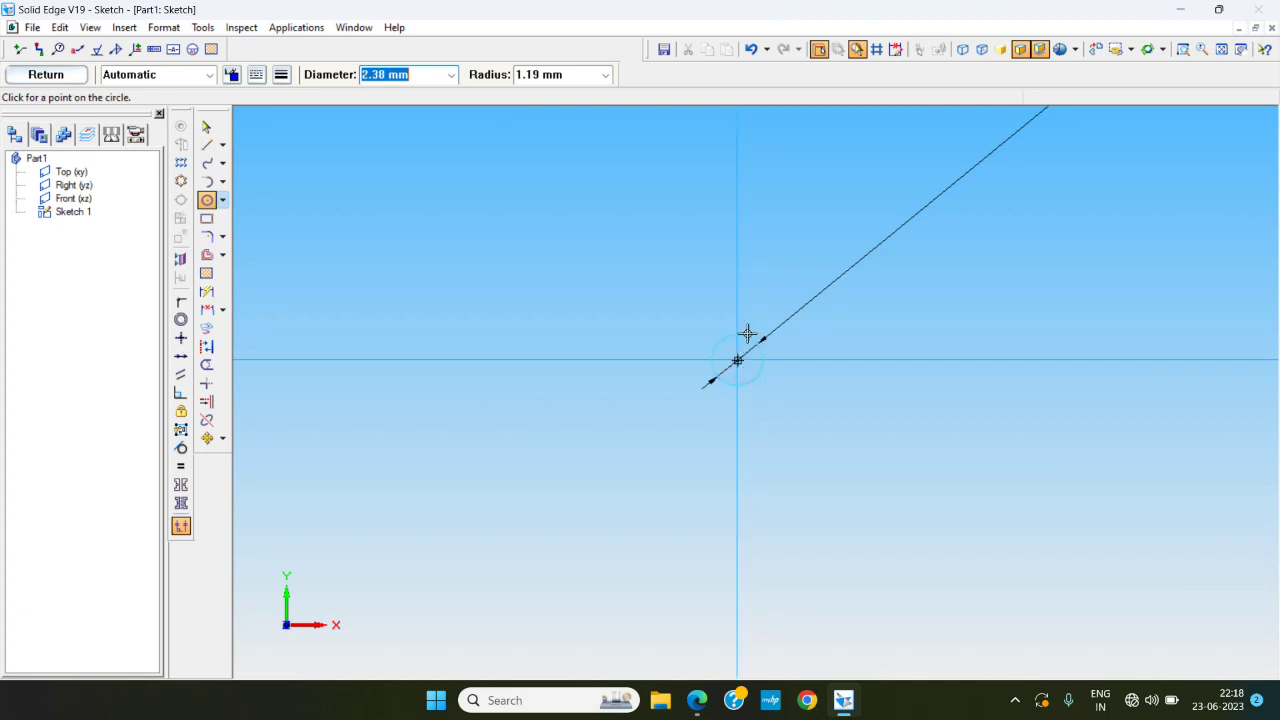
pyautogui.click(769, 302)
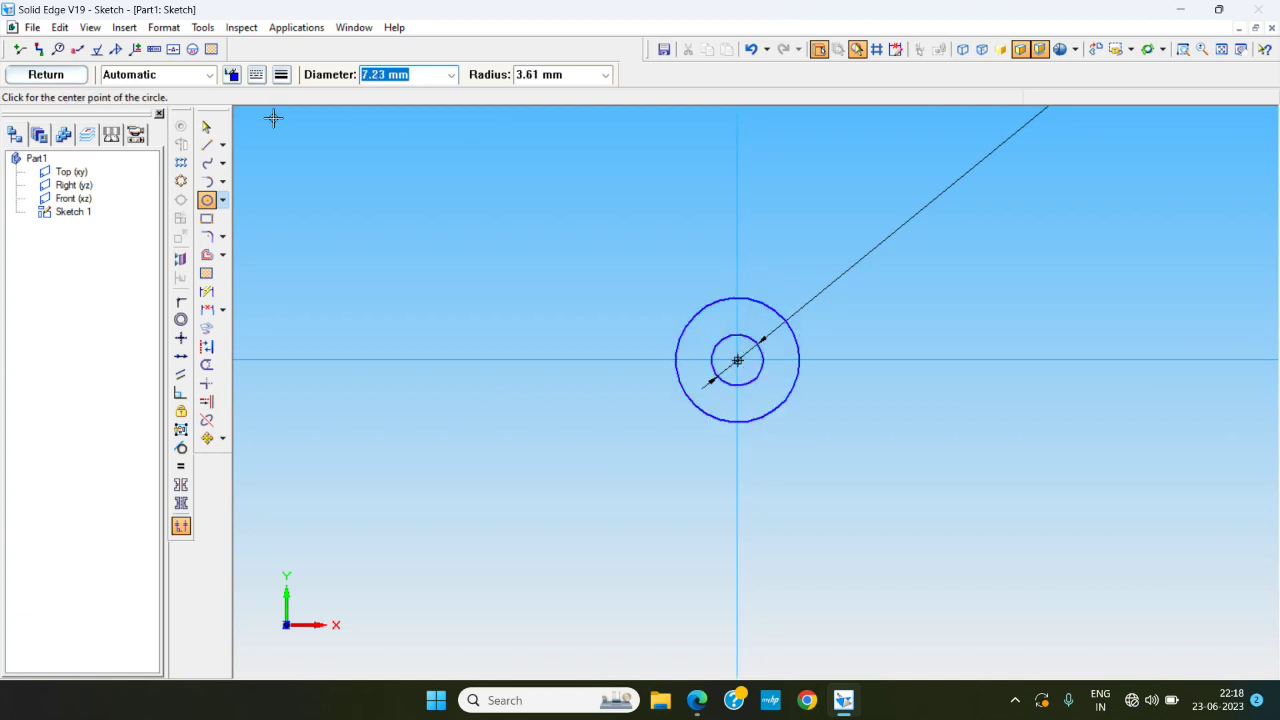
# Dimension the outer concentric circle with a diameter of 7 mm.
pyautogui.click(207, 291)
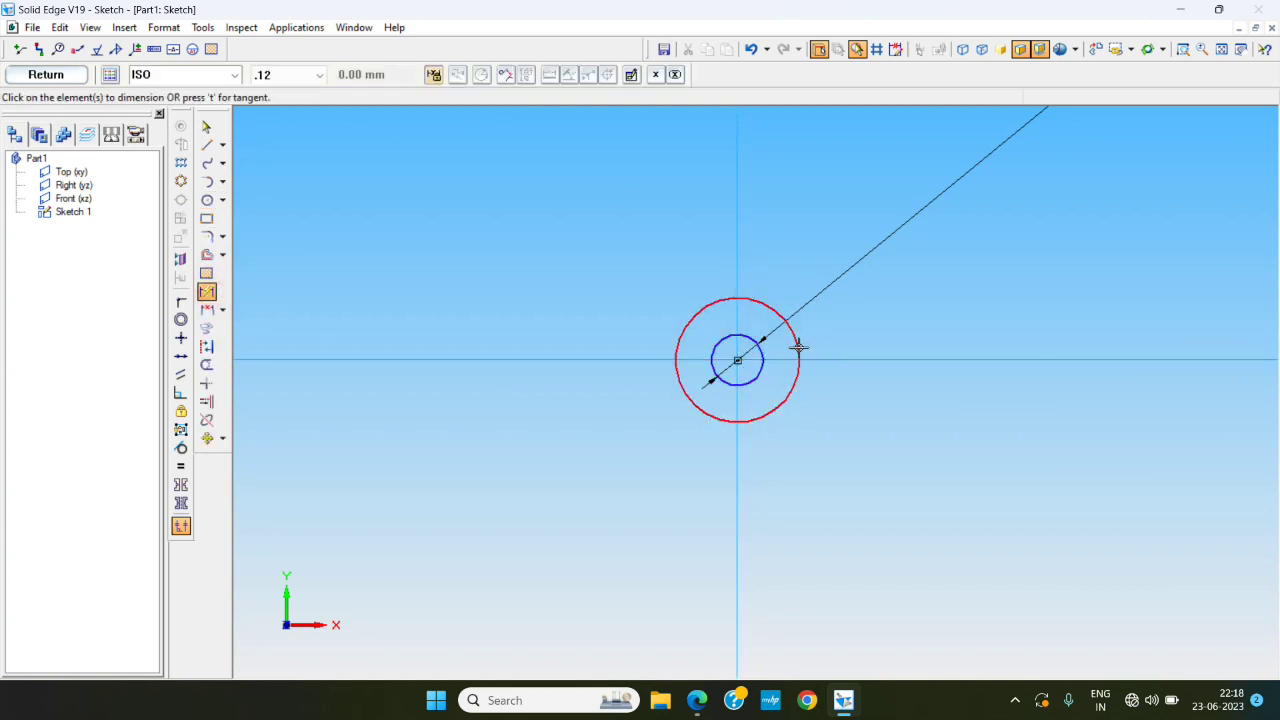
pyautogui.click(799, 347)
pyautogui.click(918, 500)
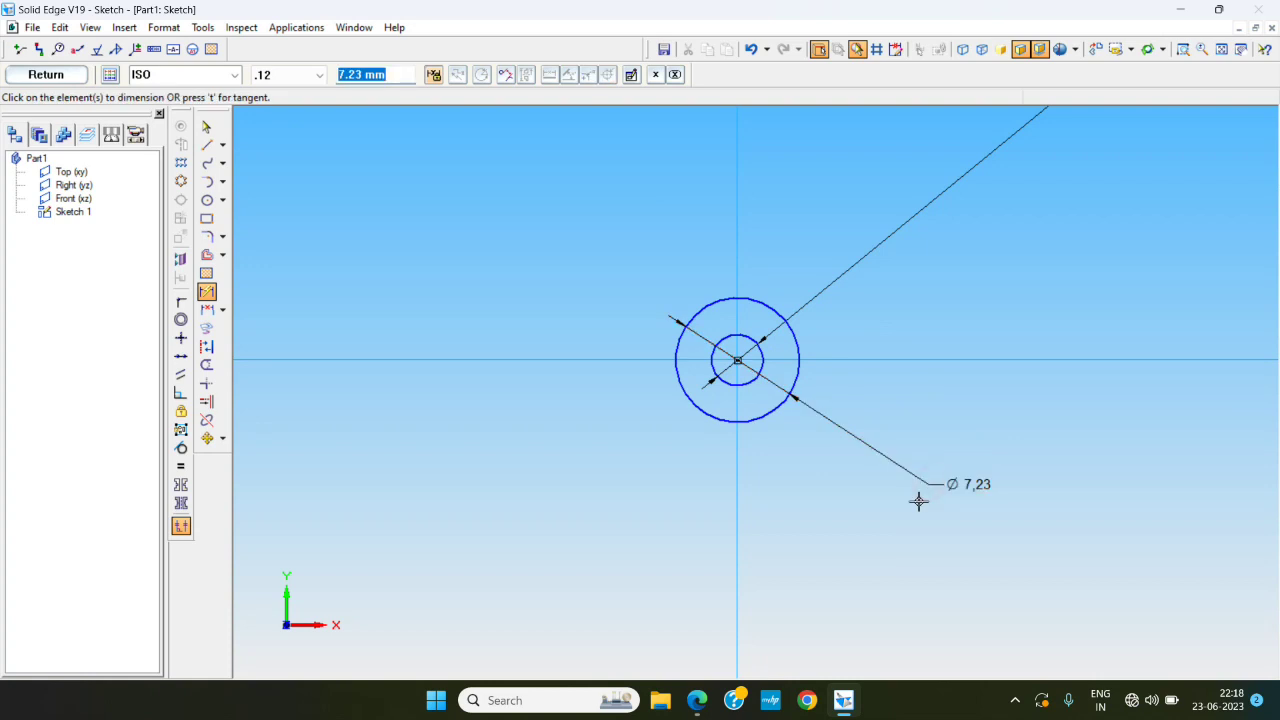
pyautogui.write('7')
pyautogui.press('Return')
pyautogui.scroll(3, 918, 500)
pyautogui.scroll(-5, 918, 500)
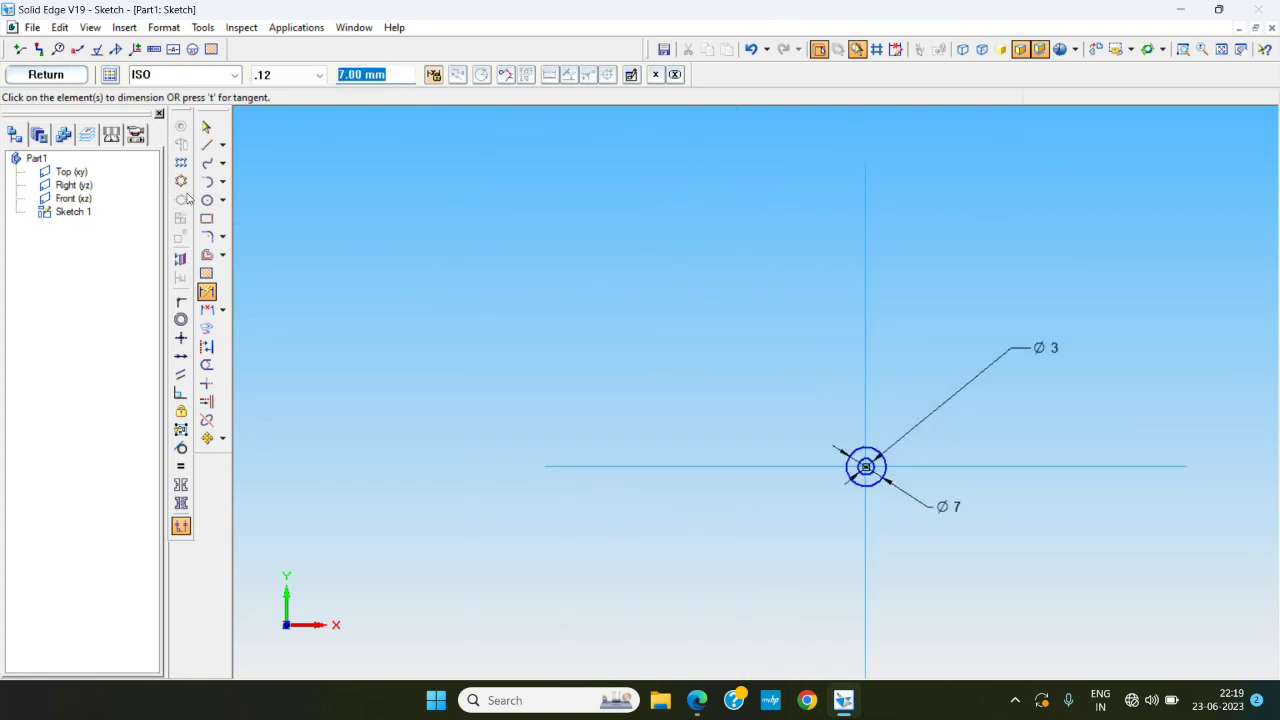
# Draw a horizontal rectangle about 52 mm wide to the left of the circles, spanning the horizontal reference axis.
pyautogui.click(206, 218)
pyautogui.click(542, 394)
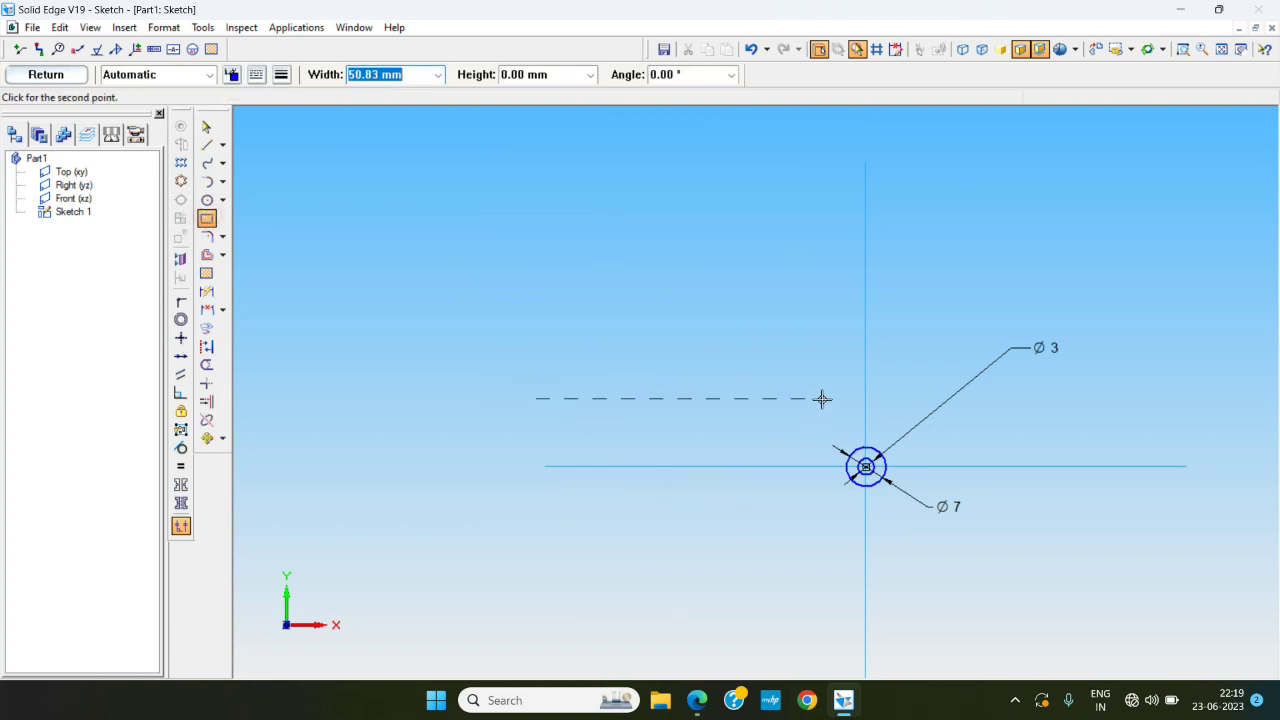
pyautogui.click(828, 399)
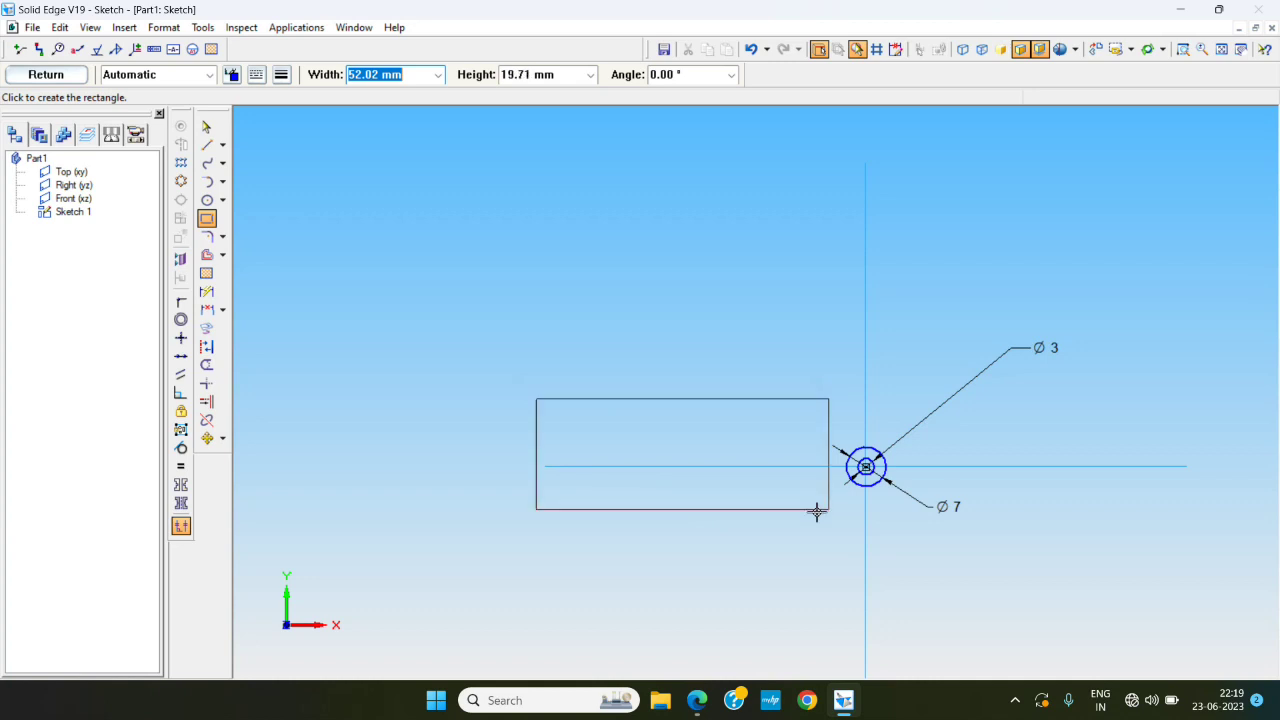
pyautogui.click(817, 517)
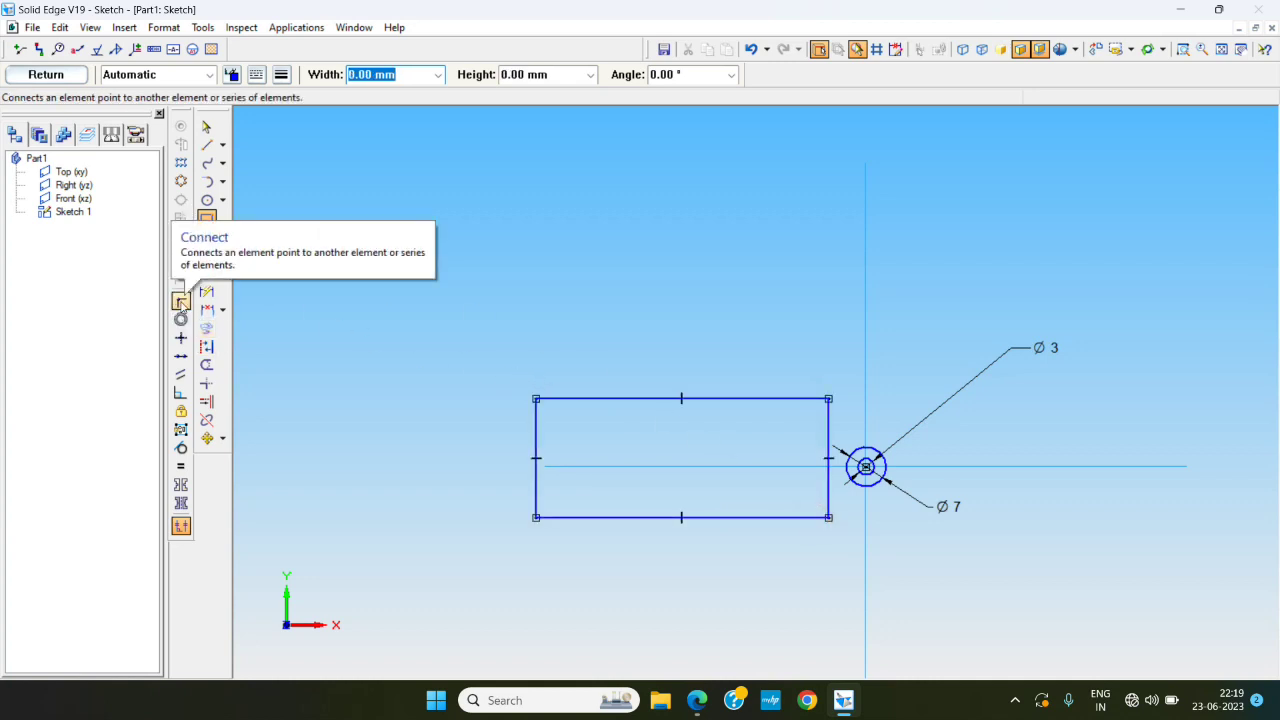
# Connect the midpoint of the rectangle's left edge to the horizontal reference axis.
pyautogui.click(181, 301)
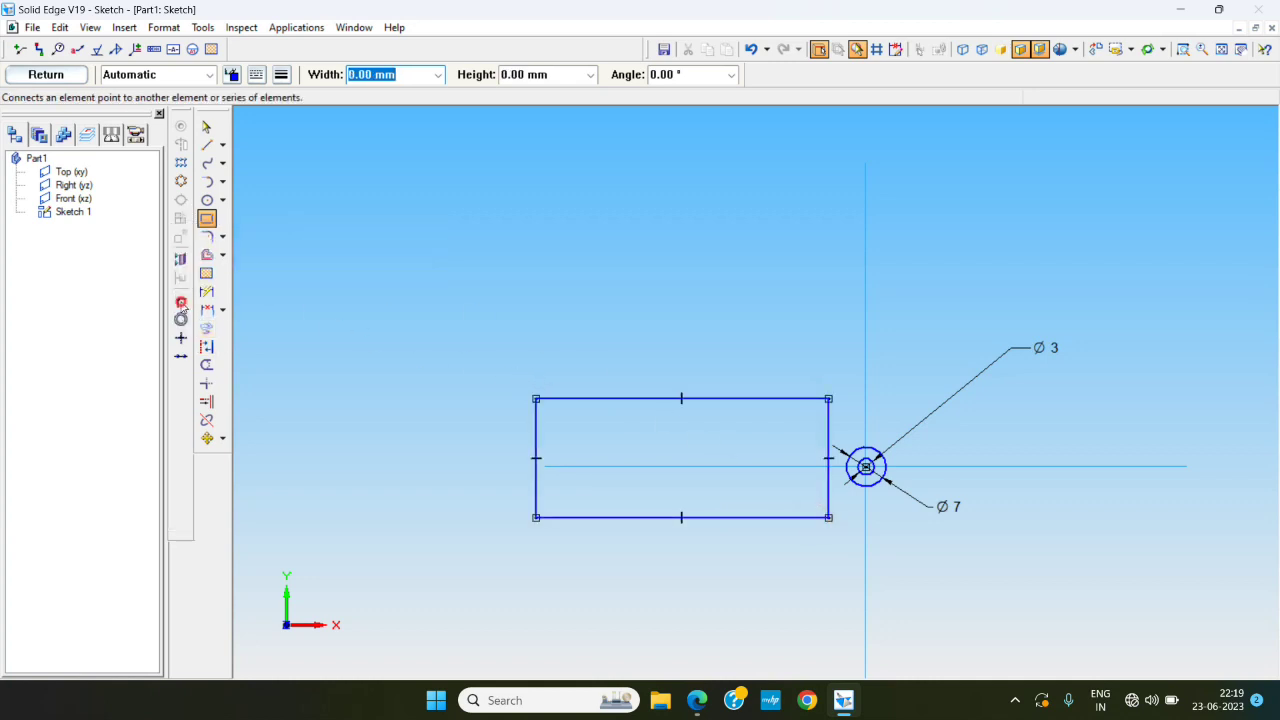
pyautogui.click(537, 459)
pyautogui.click(568, 465)
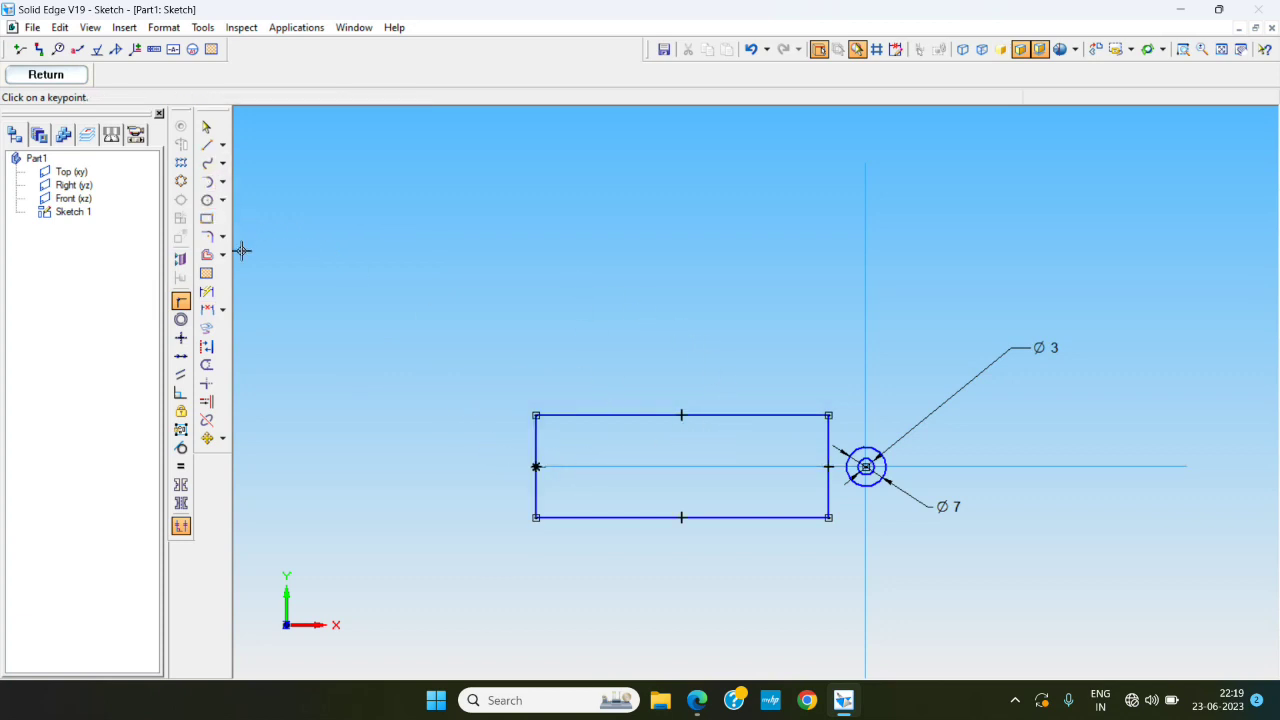
# Draw a line about 12.5 mm long from the rectangle's upper-right corner, tangent to the outer circle.
pyautogui.click(207, 145)
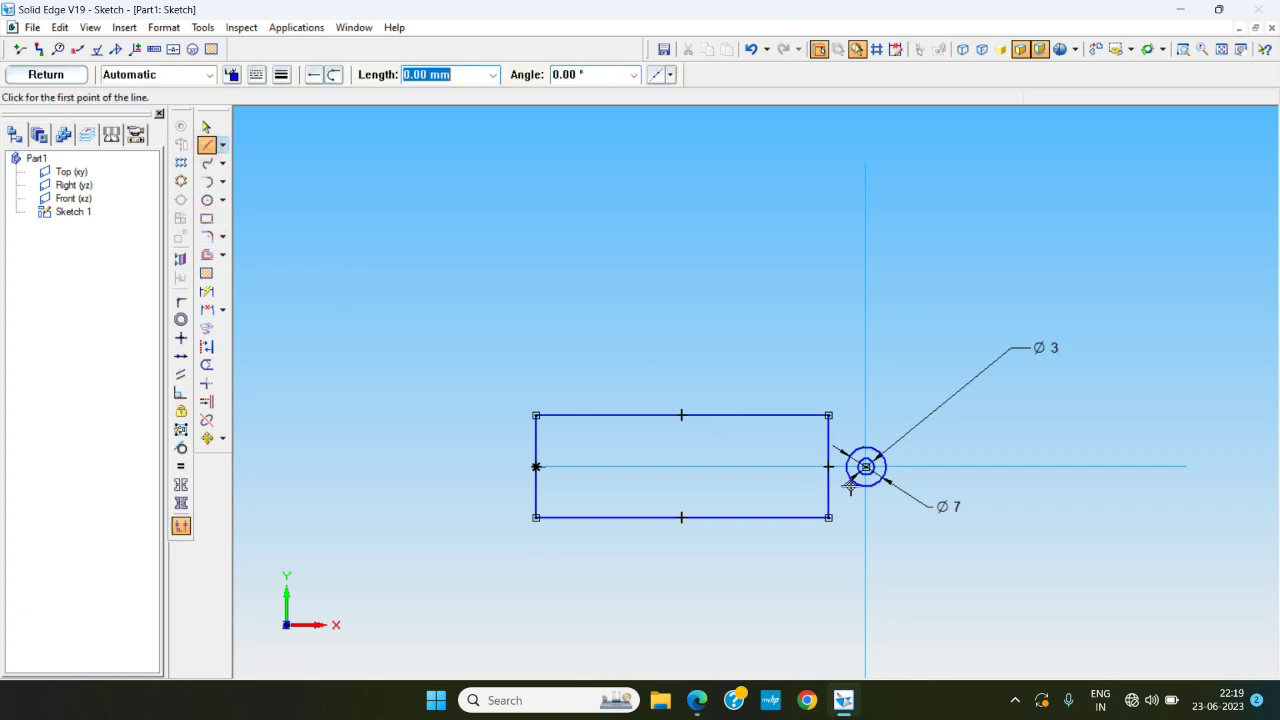
pyautogui.click(828, 415)
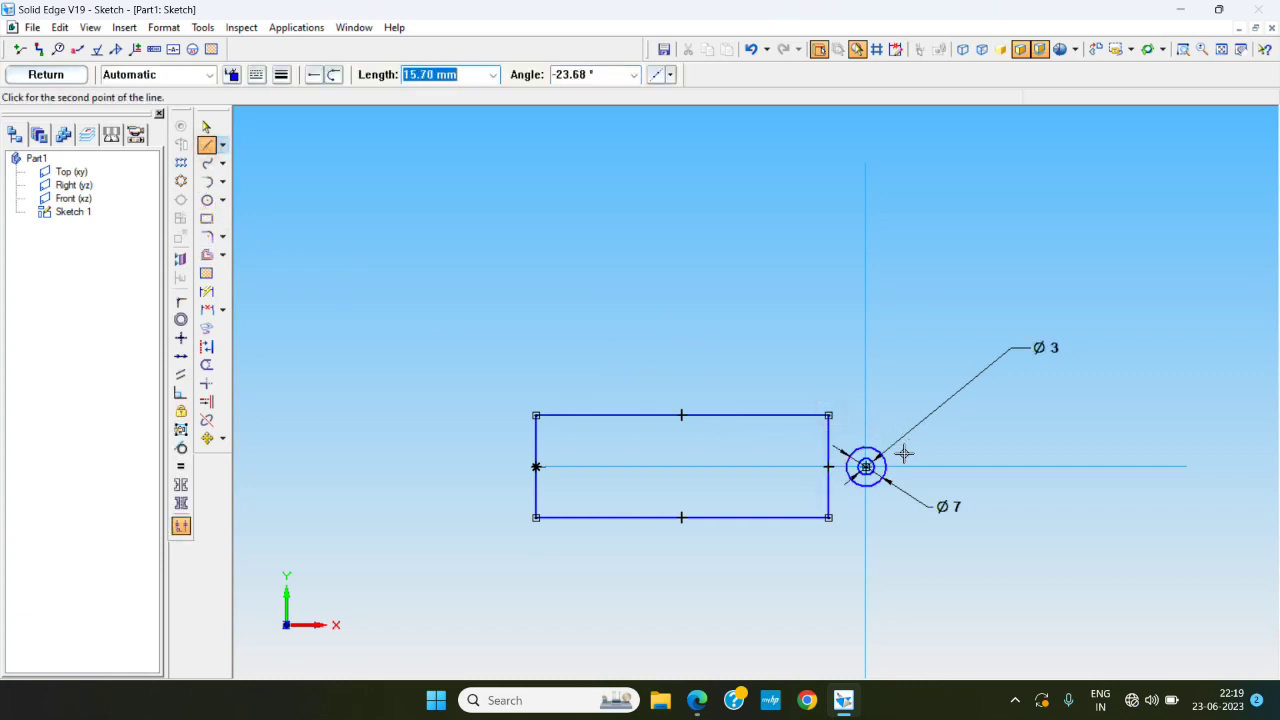
pyautogui.scroll(-2, 897, 454)
pyautogui.scroll(6, 896, 454)
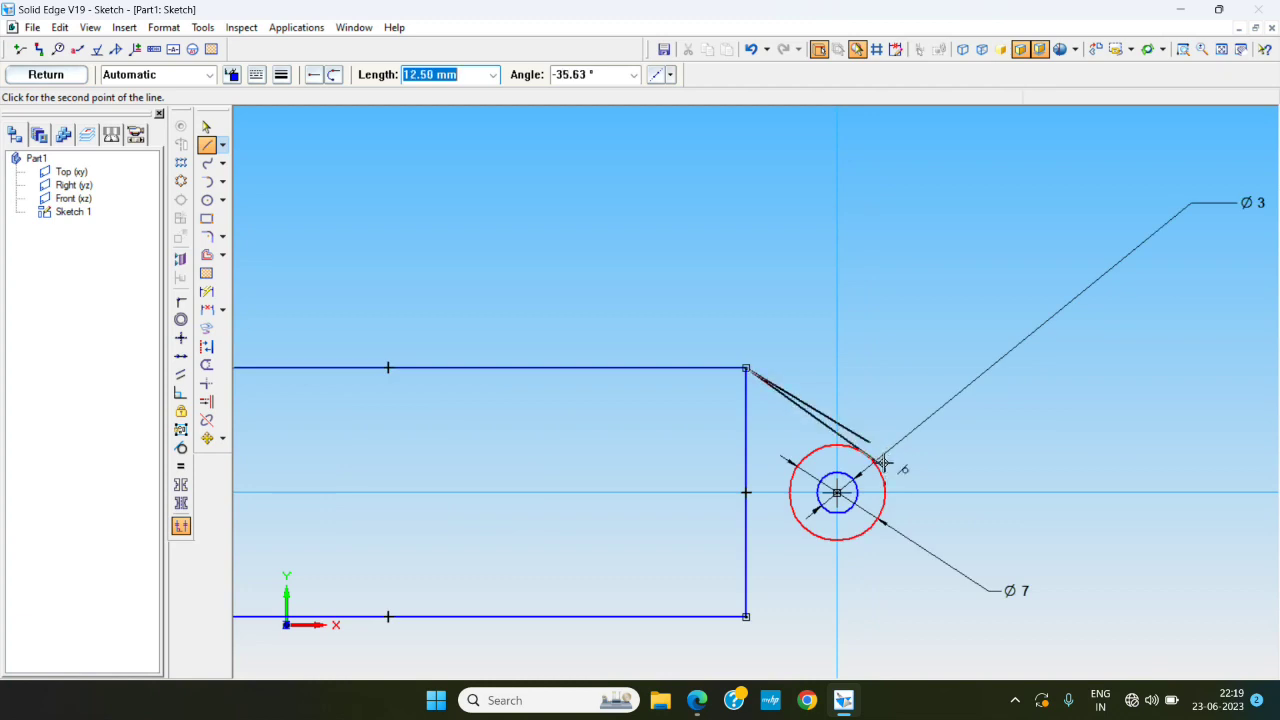
pyautogui.click(884, 463)
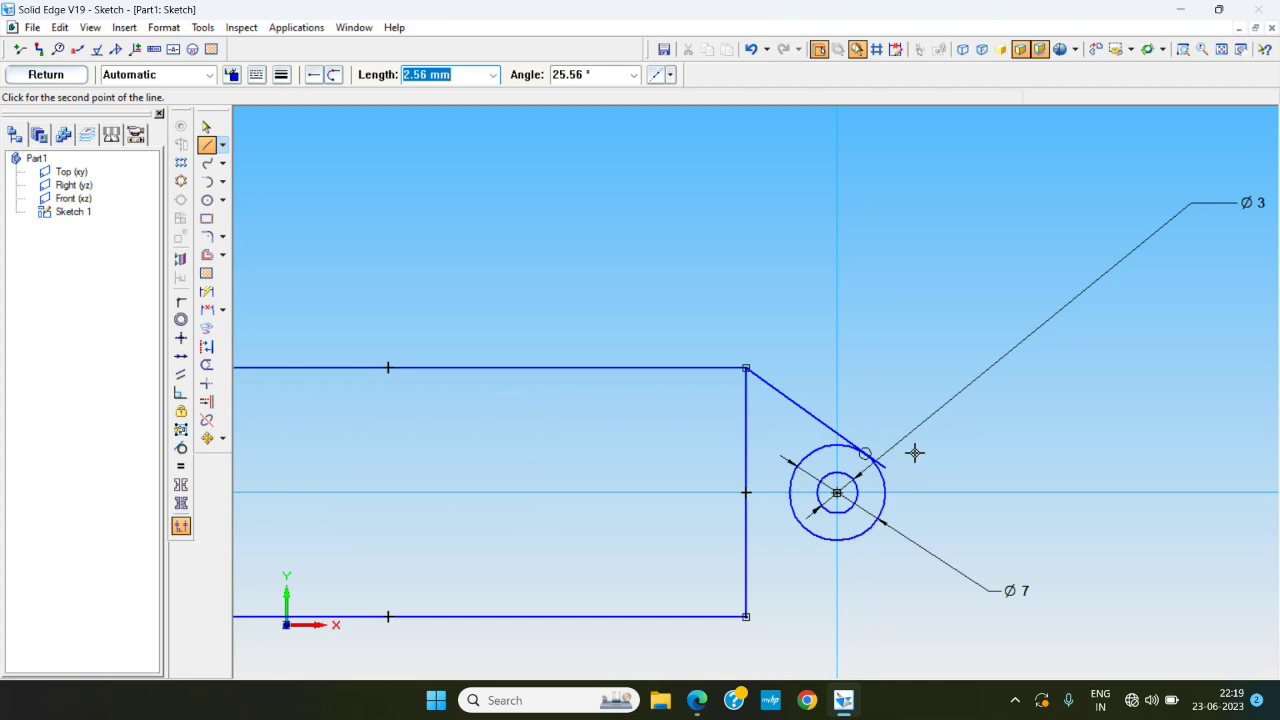
pyautogui.press('Escape')
# Draw a line from the rectangle's lower-right corner tangent to the outer circle, ending slightly past the tangent point.
pyautogui.click(206, 144)
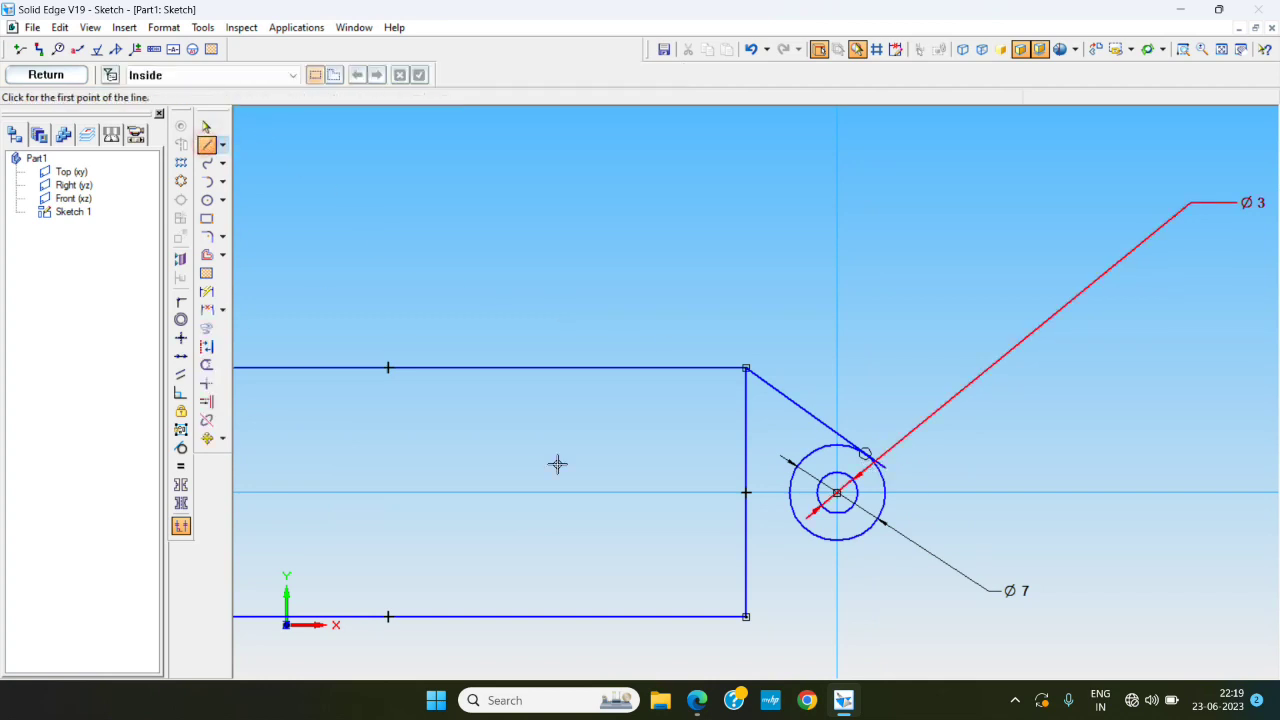
pyautogui.click(746, 617)
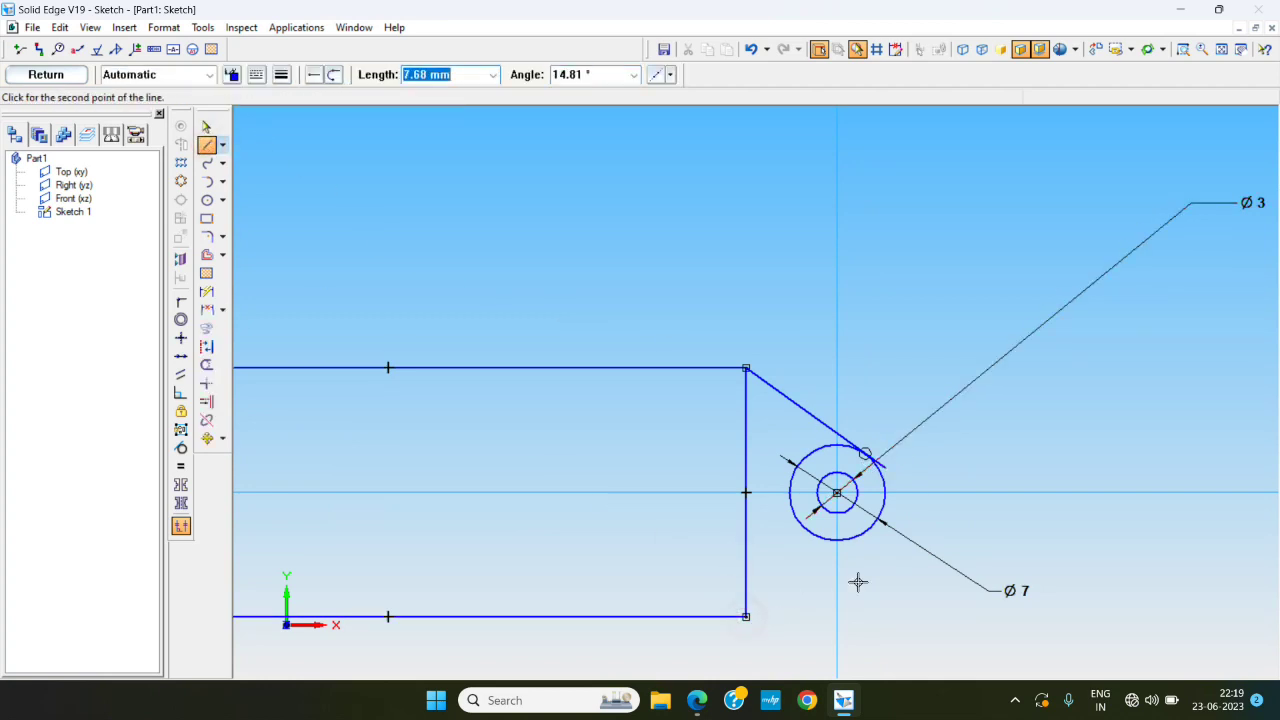
pyautogui.click(885, 521)
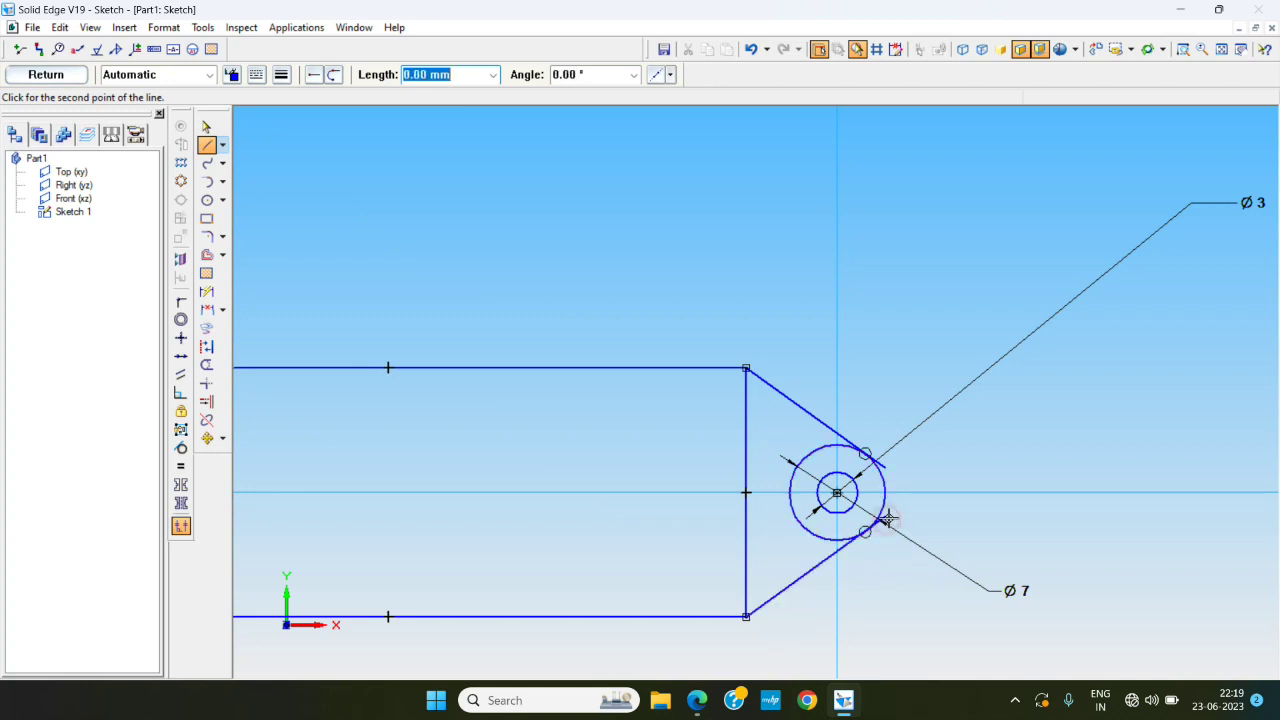
pyautogui.press('Escape')
pyautogui.press('Escape')
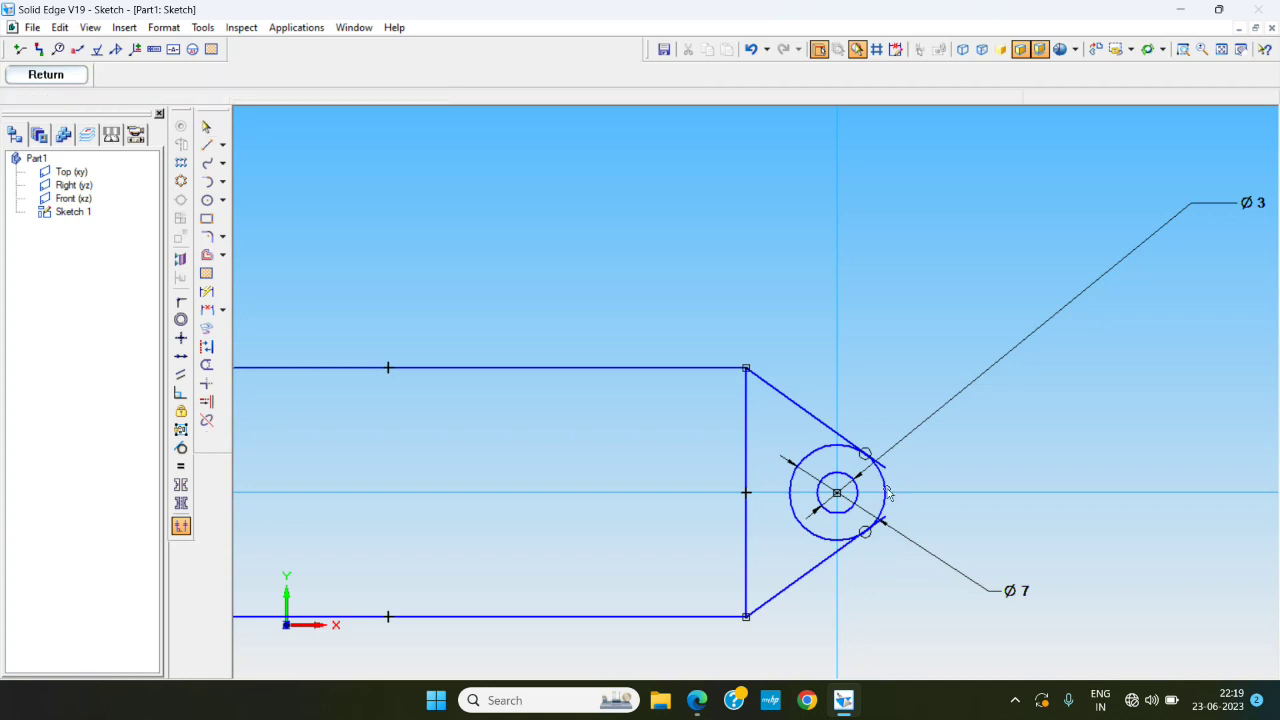
# Trim the ends of both slanted lines that overhang the outer circle beyond their tangent points.
pyautogui.scroll(-1, 917, 523)
pyautogui.scroll(1, 915, 520)
pyautogui.scroll(1, 914, 520)
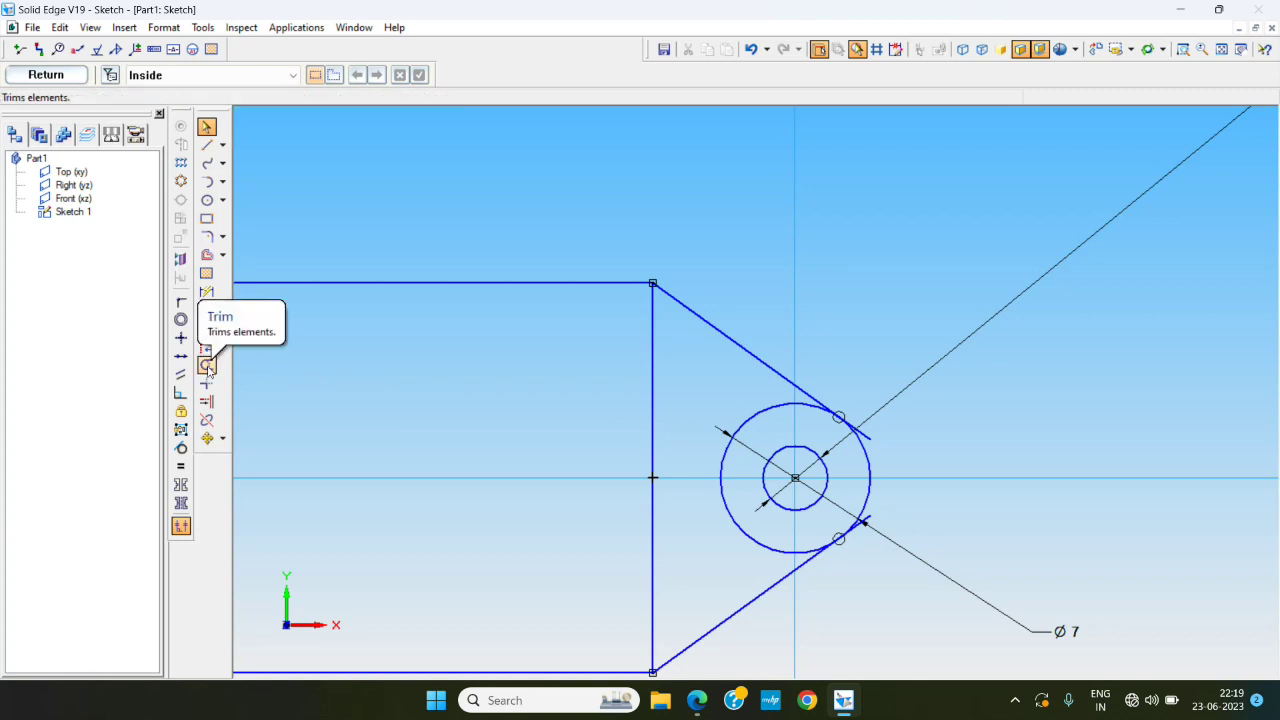
pyautogui.click(206, 366)
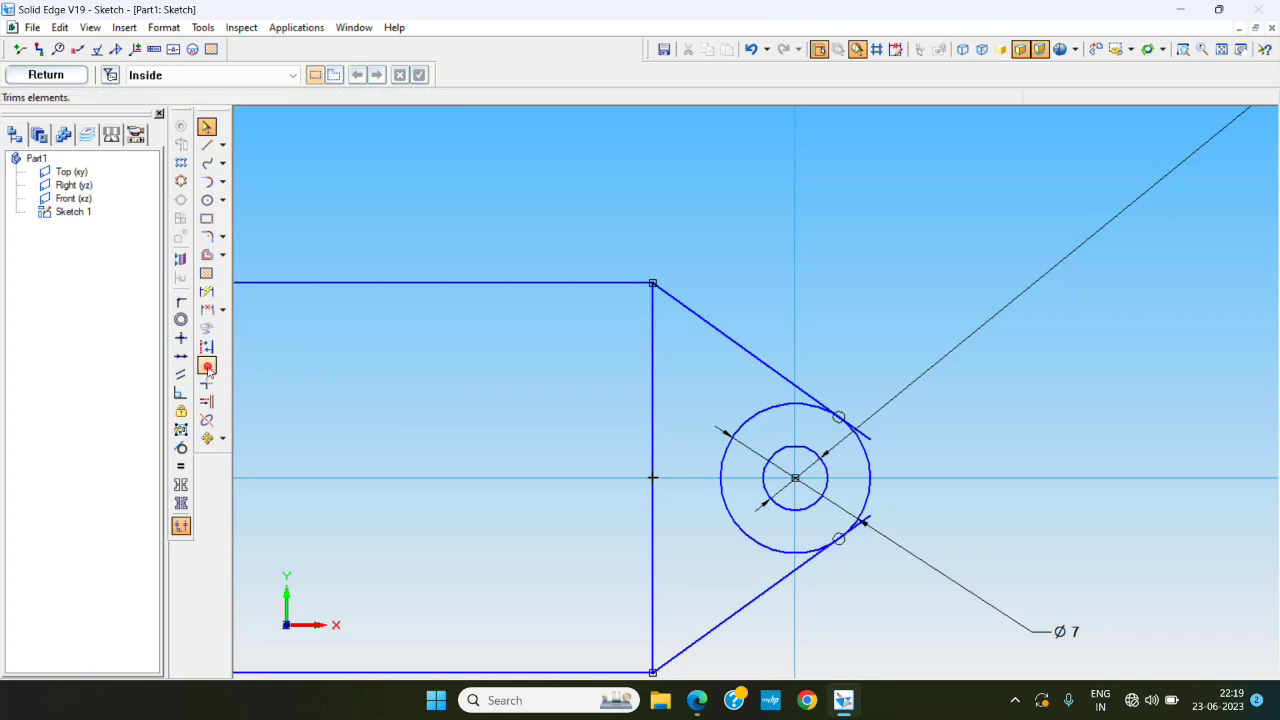
pyautogui.click(868, 519)
pyautogui.click(865, 434)
pyautogui.press('Escape')
pyautogui.scroll(-3, 706, 359)
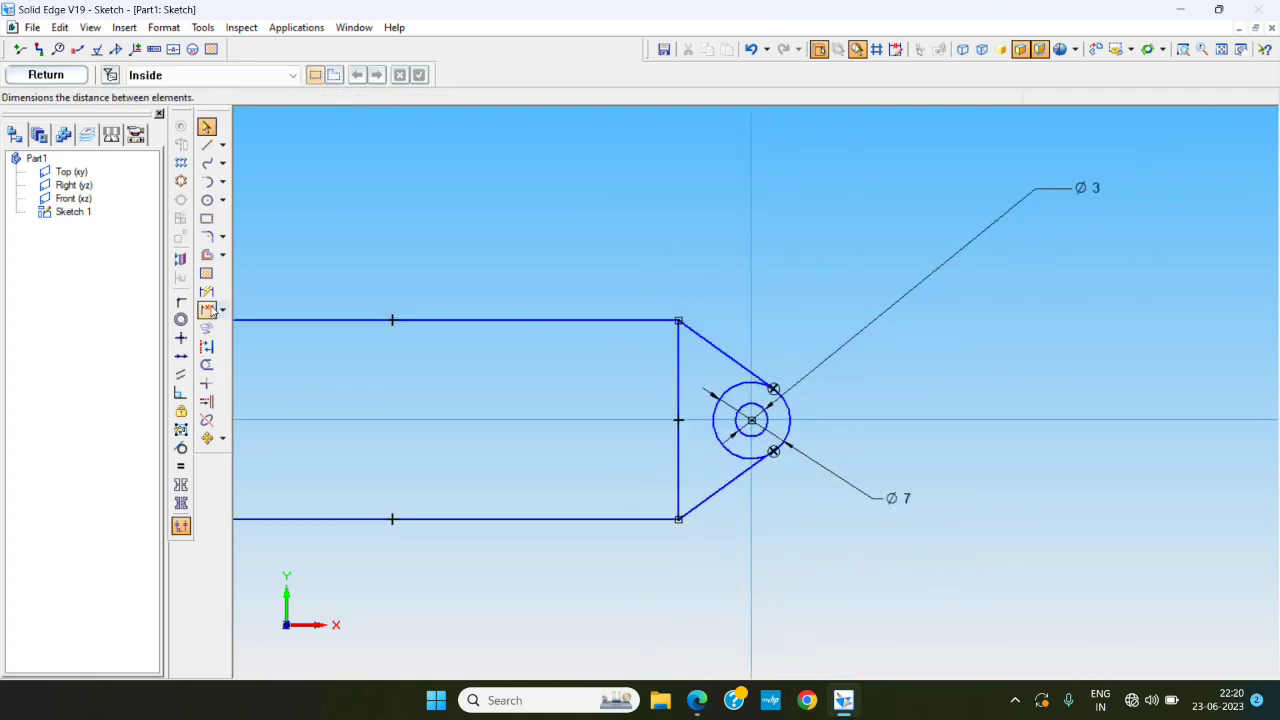
# Make the two slanted tangent lines perpendicular to each other.
pyautogui.click(180, 394)
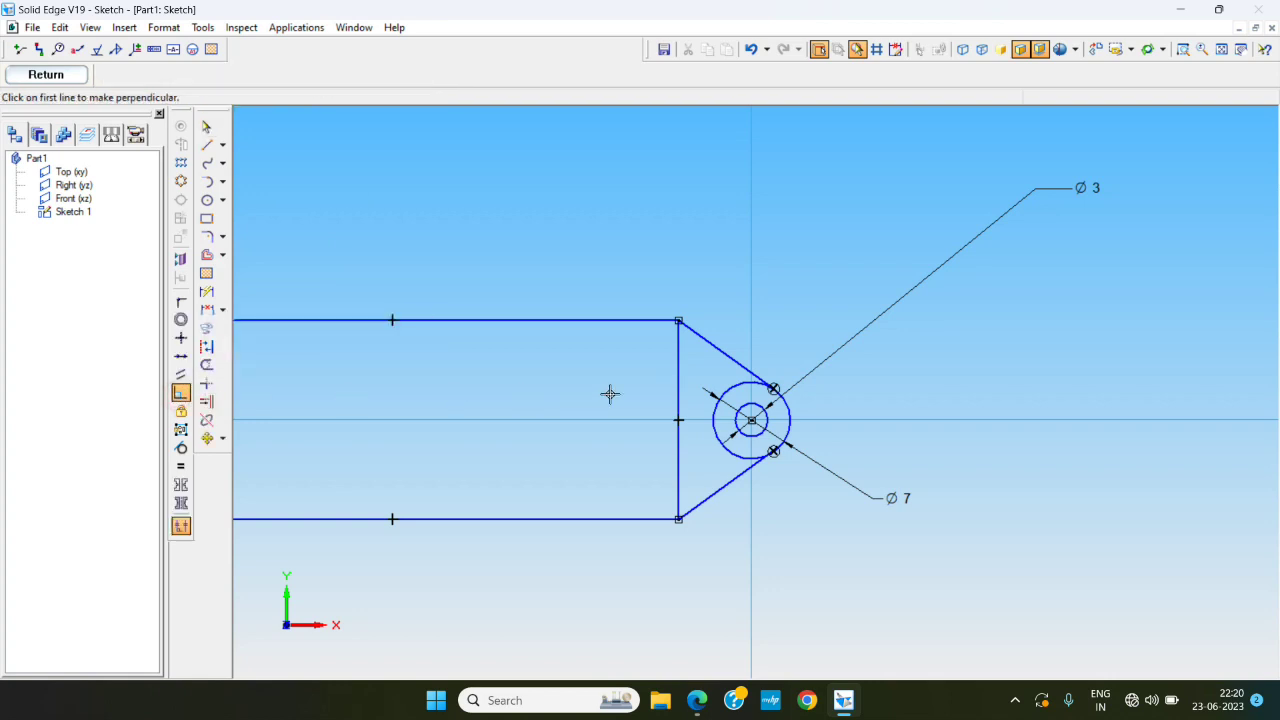
pyautogui.click(735, 355)
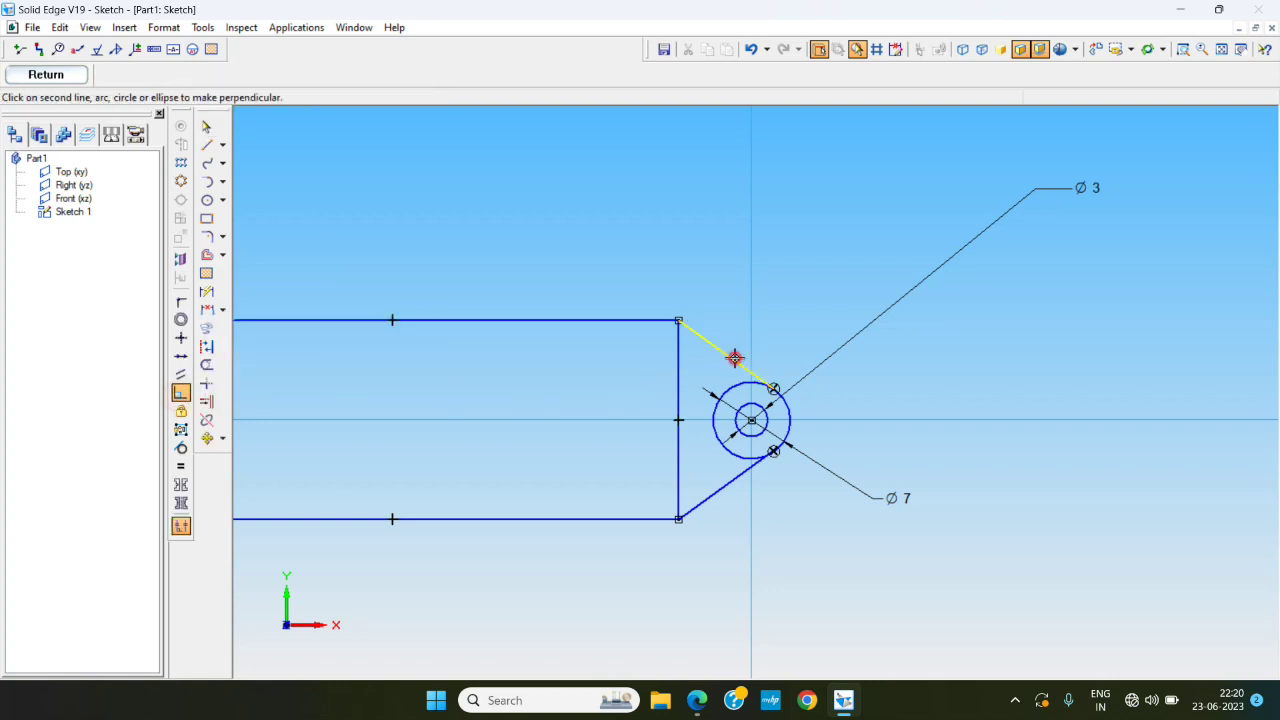
pyautogui.click(737, 476)
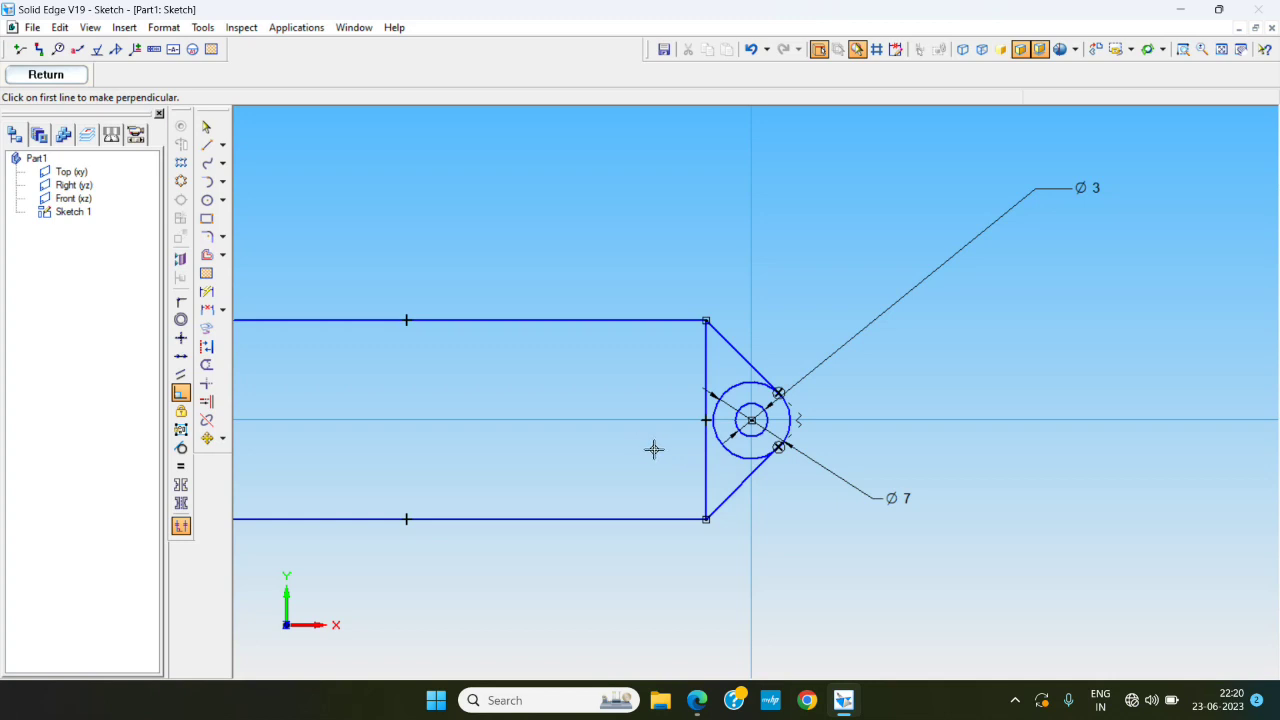
# Check the key tag drawing in the PDF and dimension the rectangle's height as 20 mm.
pyautogui.click(697, 700)
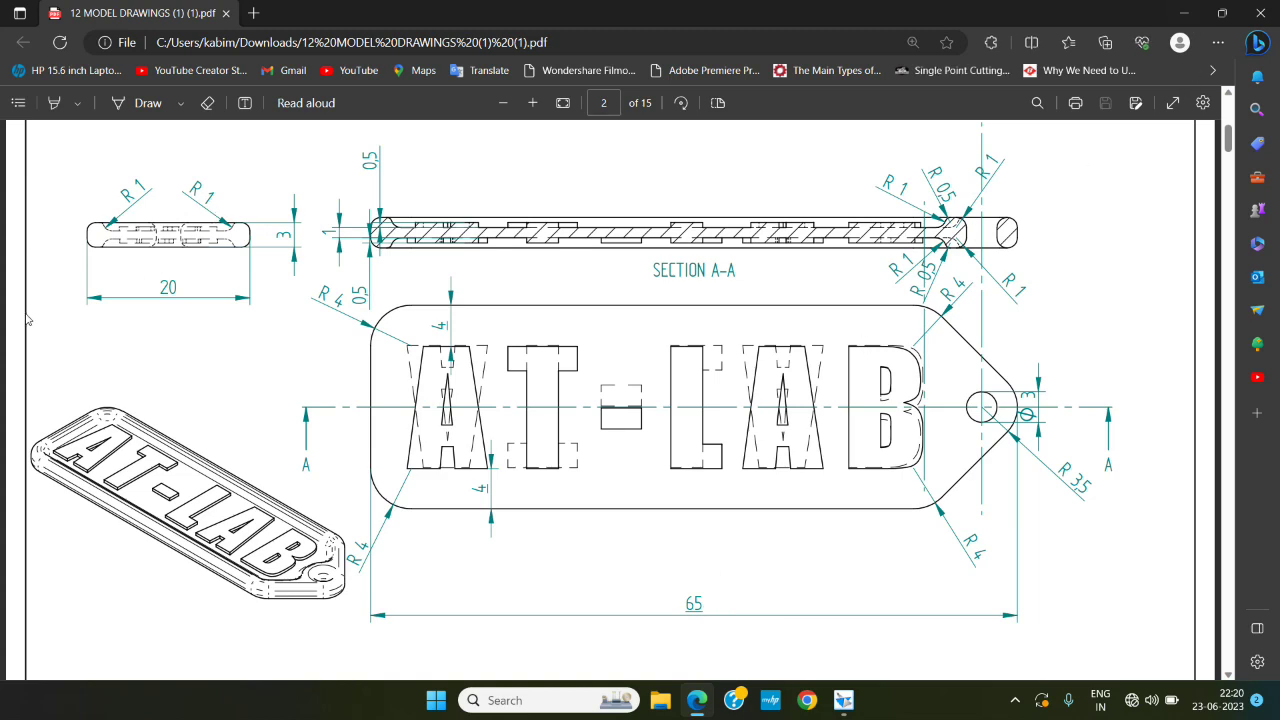
pyautogui.click(1184, 13)
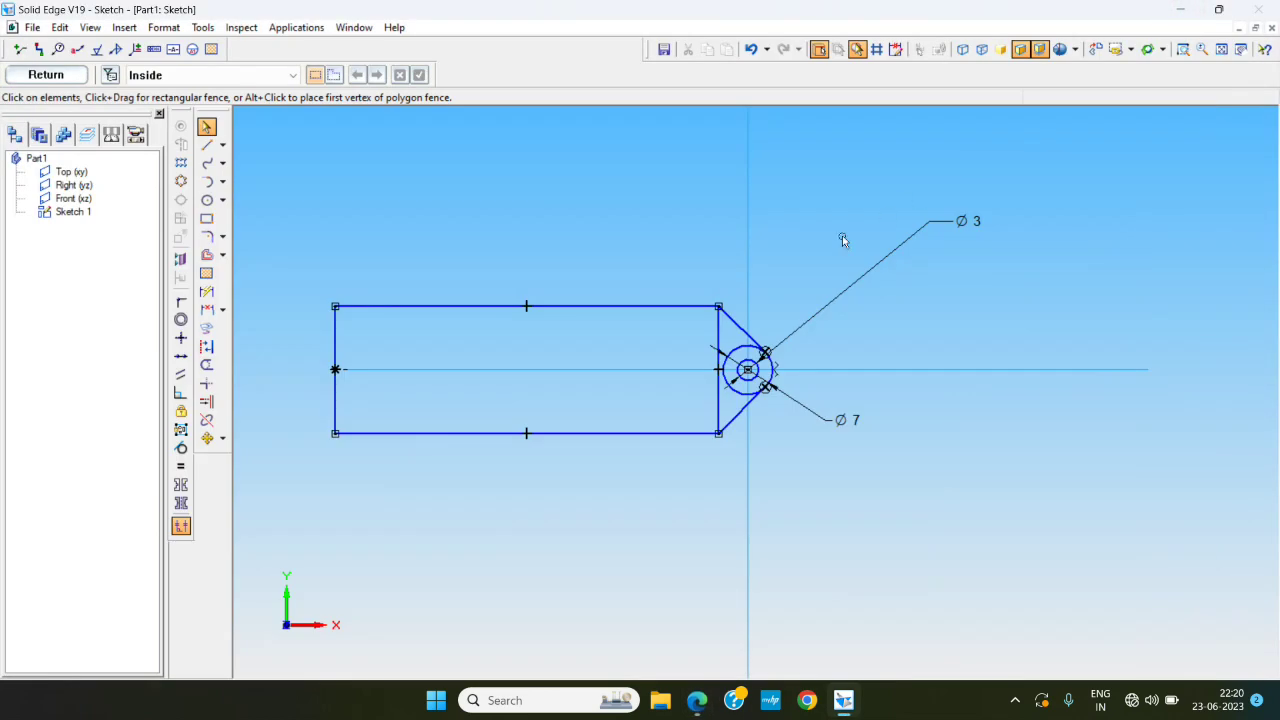
pyautogui.click(206, 291)
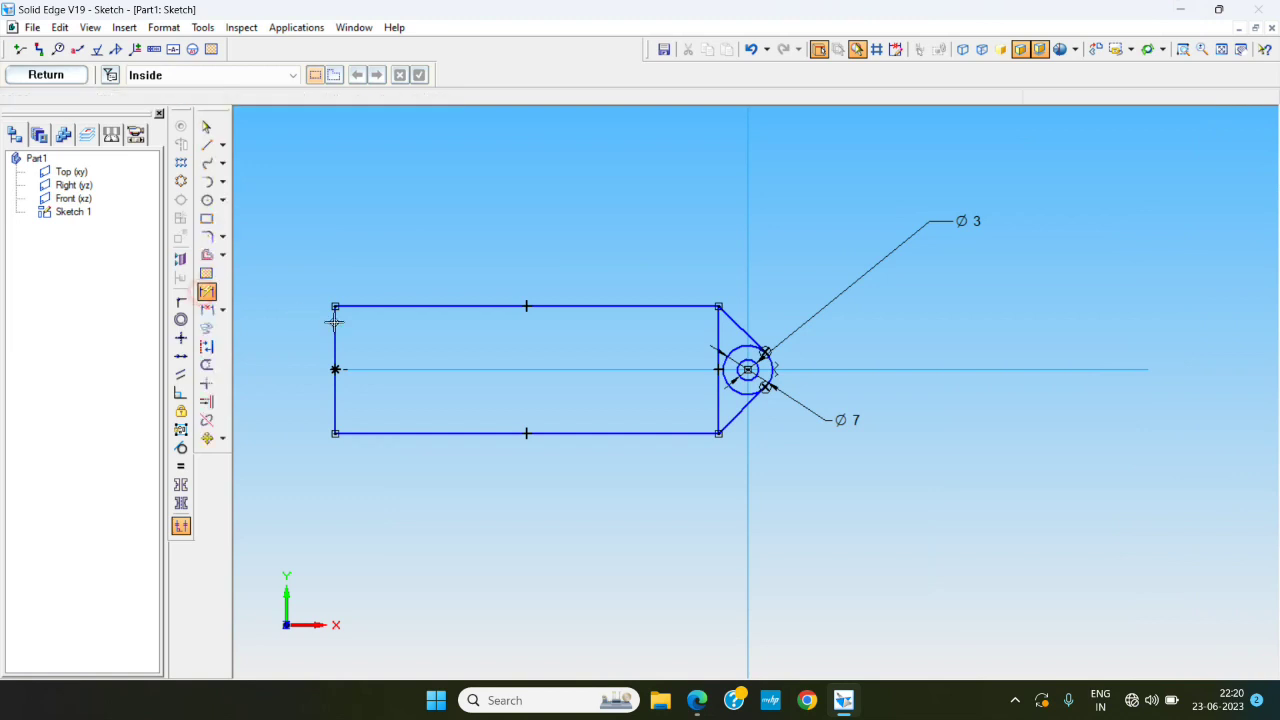
pyautogui.click(368, 306)
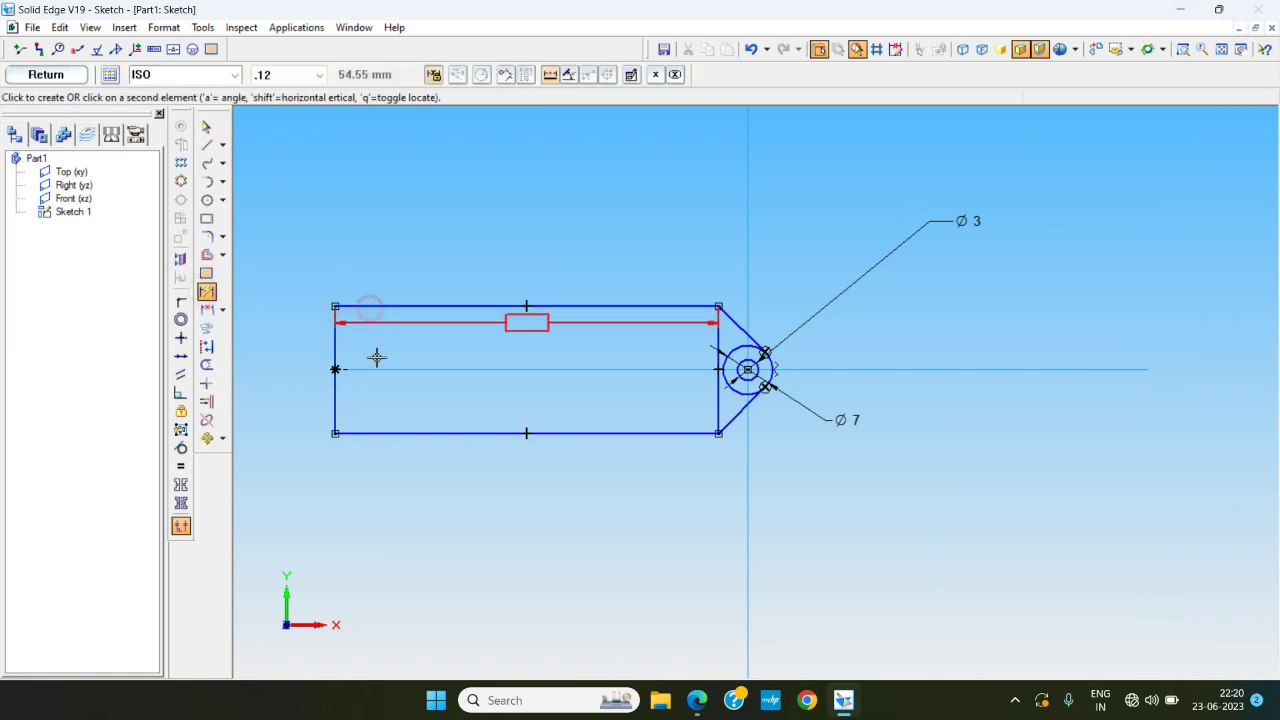
pyautogui.click(373, 432)
pyautogui.click(285, 385)
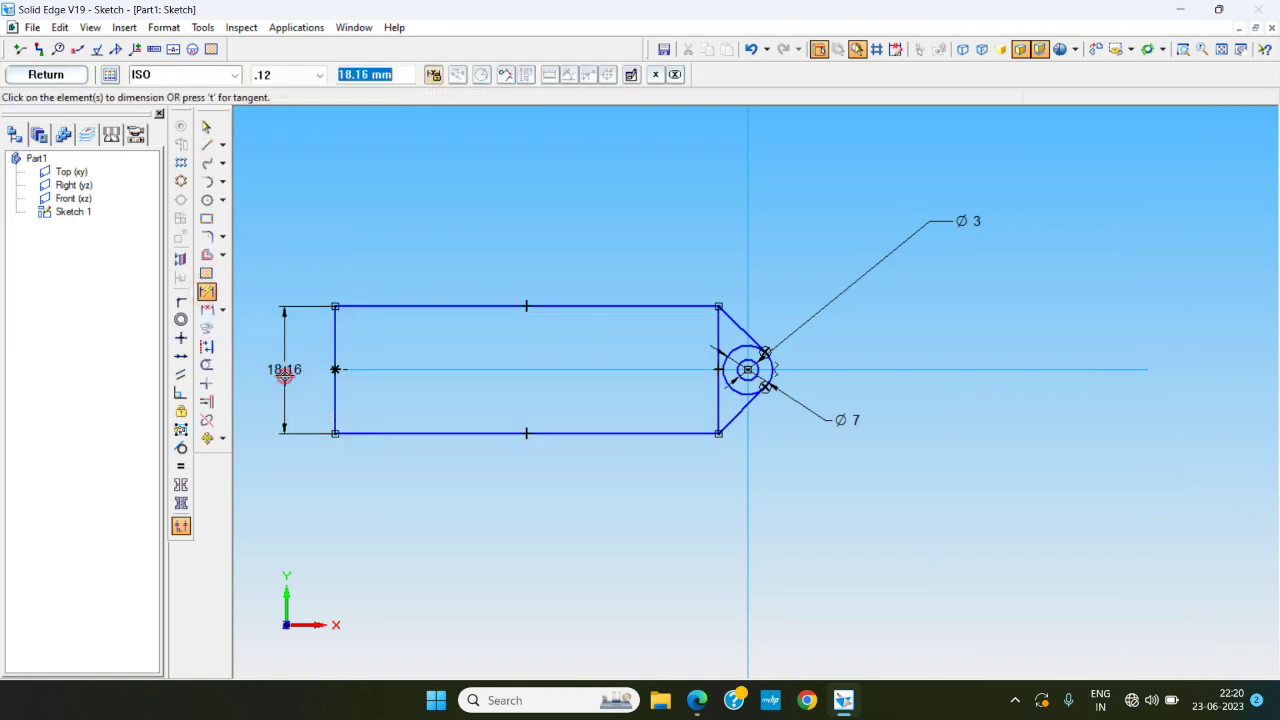
pyautogui.write('20')
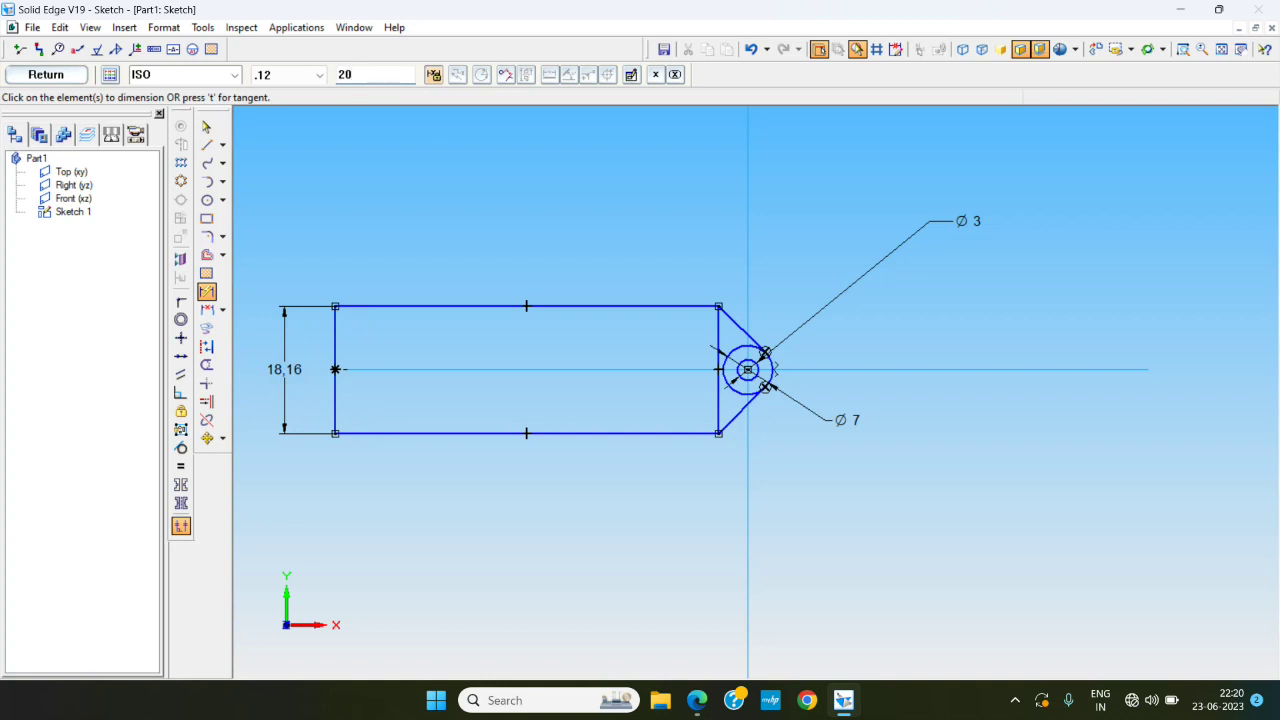
pyautogui.press('Return')
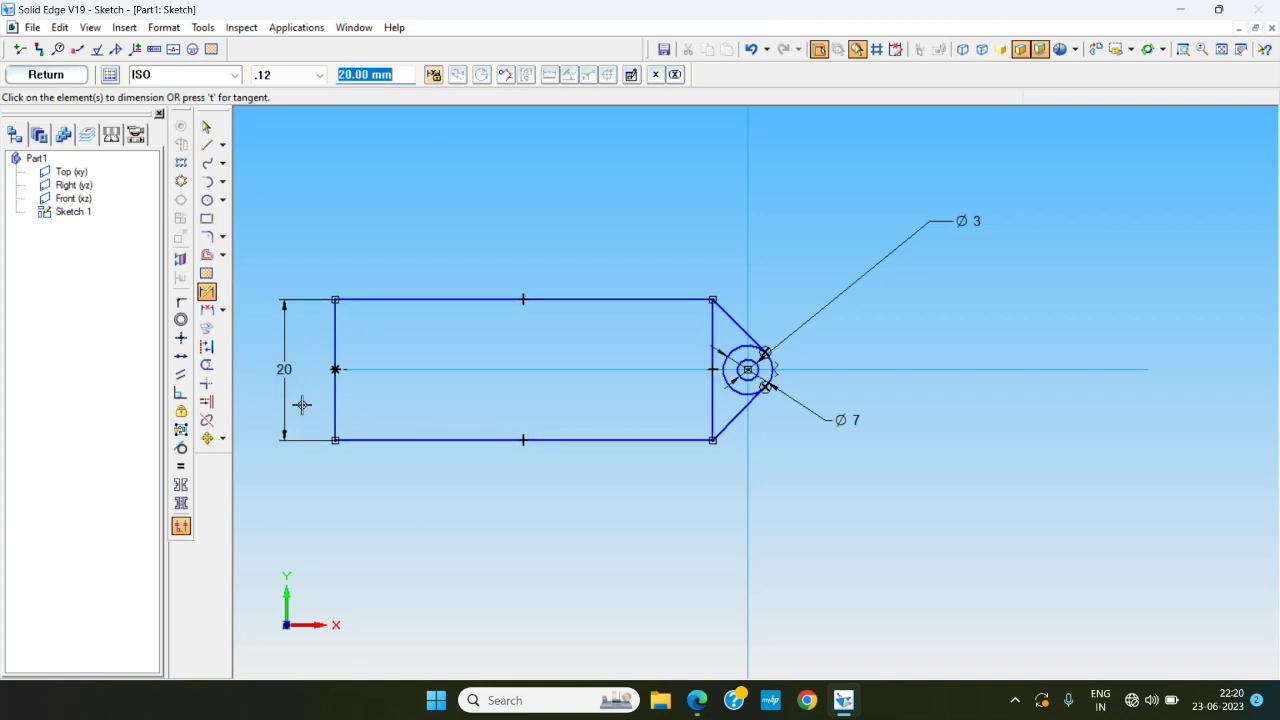
pyautogui.press('Escape')
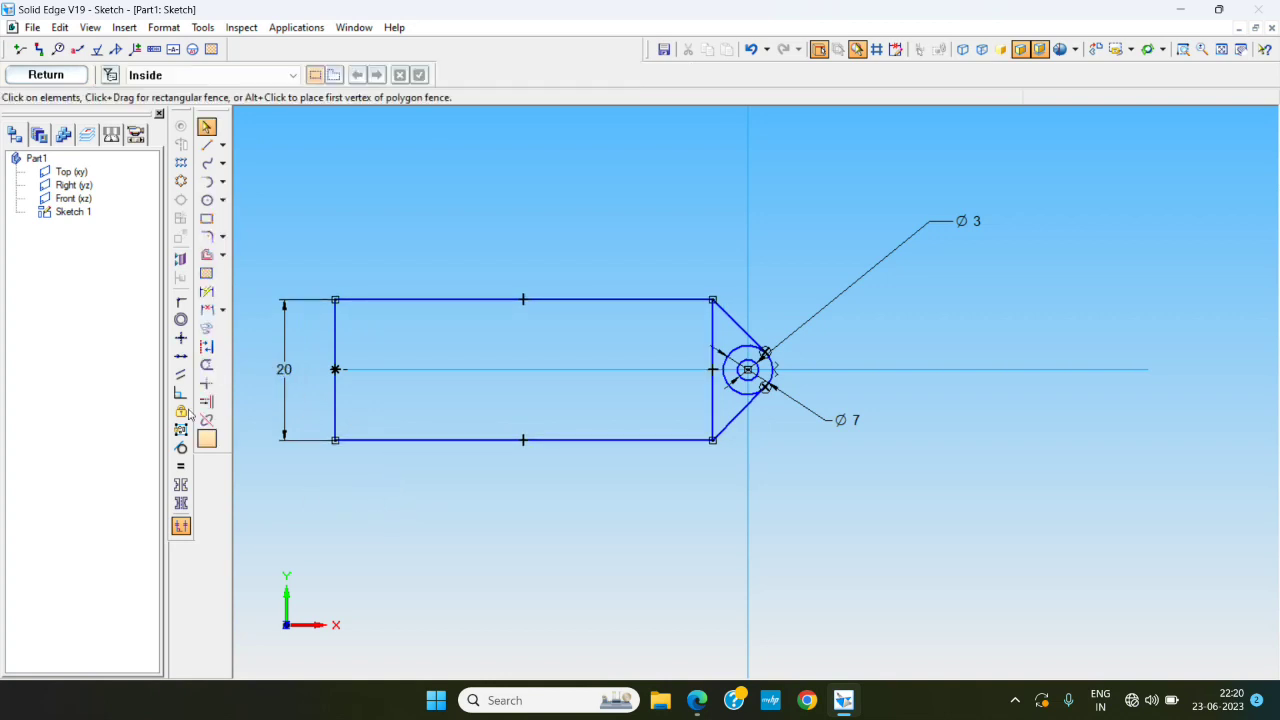
# Dimension the tag's overall length from the rectangle's left edge to the outer circle's rightmost point as 65 mm.
pyautogui.click(206, 292)
pyautogui.click(335, 405)
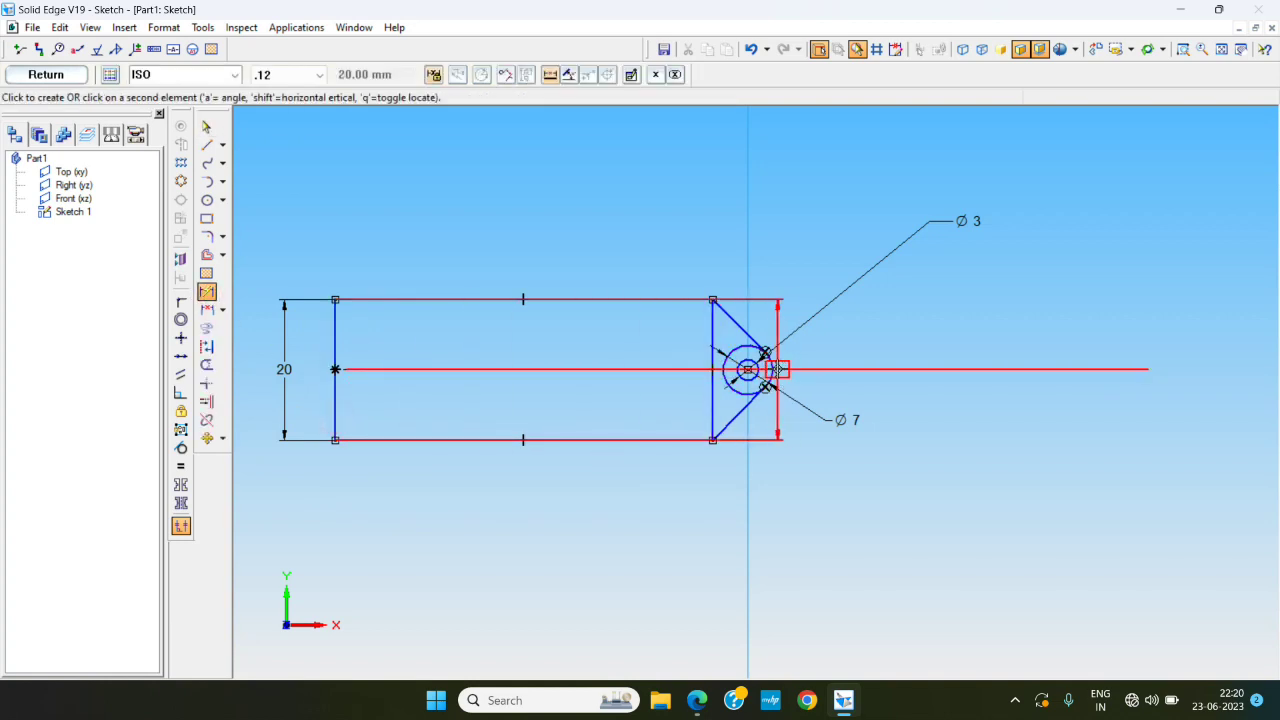
pyautogui.scroll(3, 779, 379)
pyautogui.scroll(3, 779, 379)
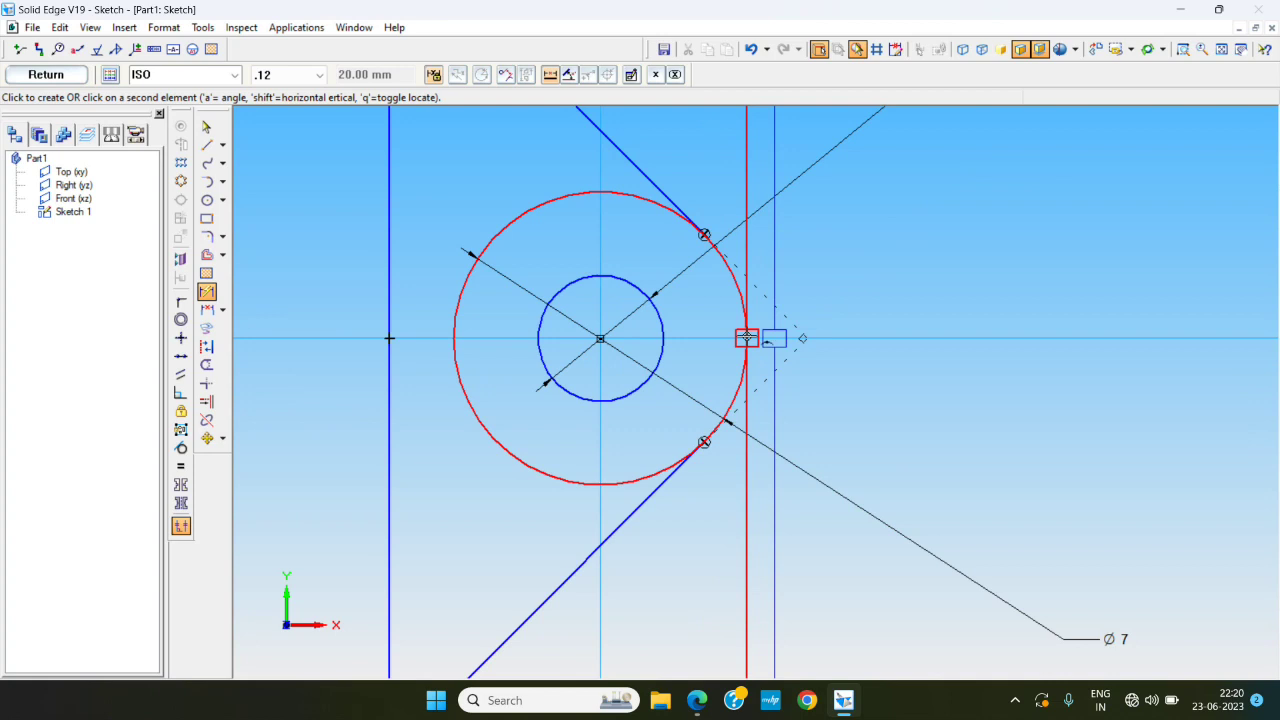
pyautogui.click(746, 338)
pyautogui.scroll(-5, 714, 386)
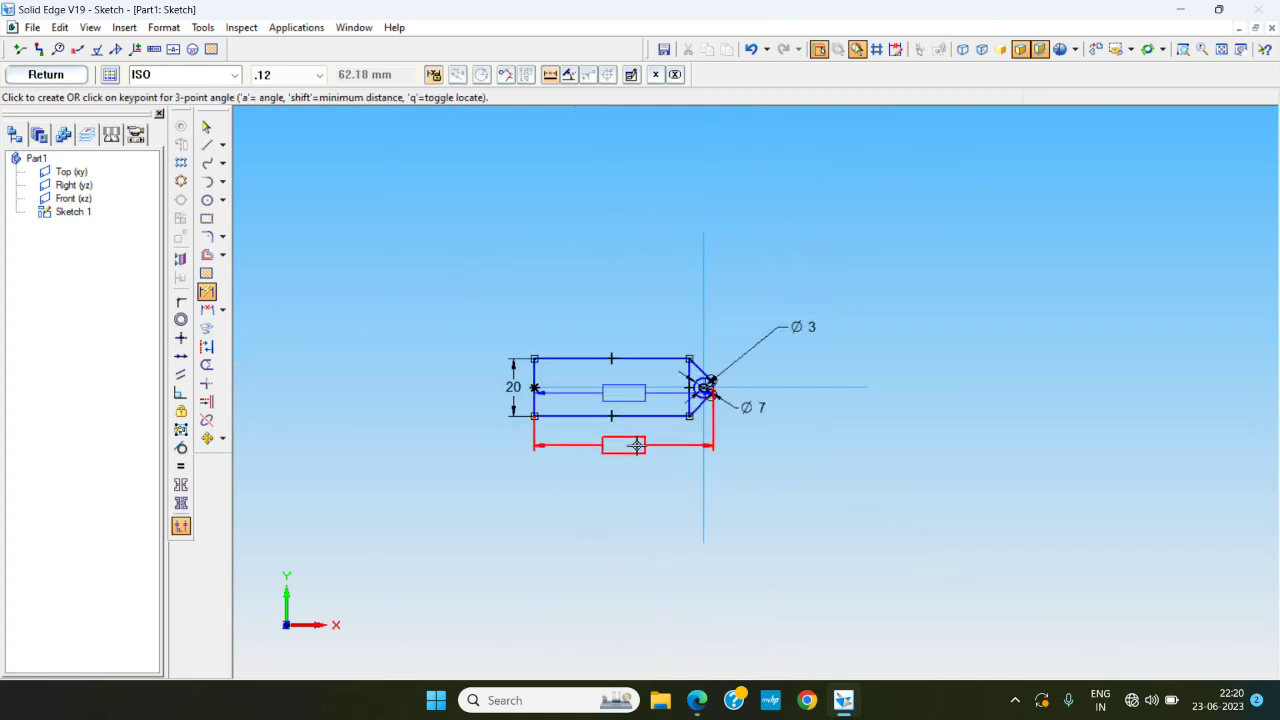
pyautogui.click(637, 445)
pyautogui.scroll(2, 645, 451)
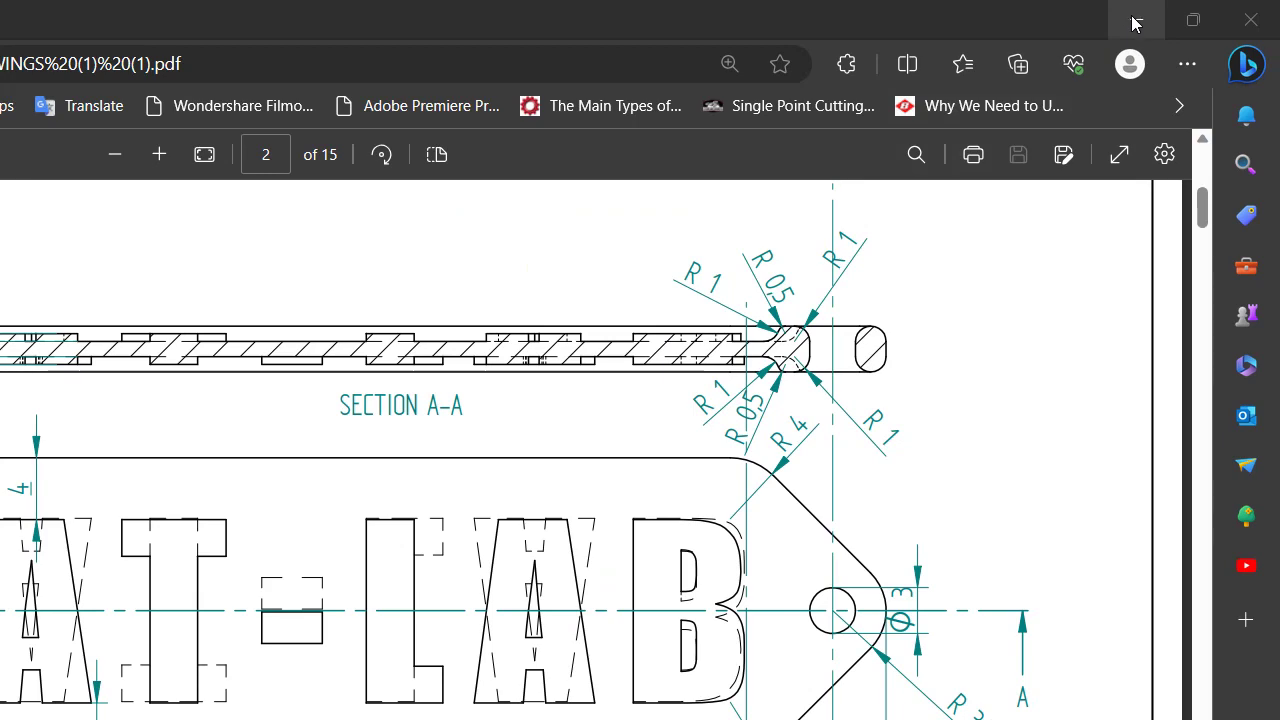
# Offset the rectangle's upper, left and lower edges and both slanted lines 3 mm inward, selected singly, and place a second 3 mm offset inside.
pyautogui.click(1134, 20)
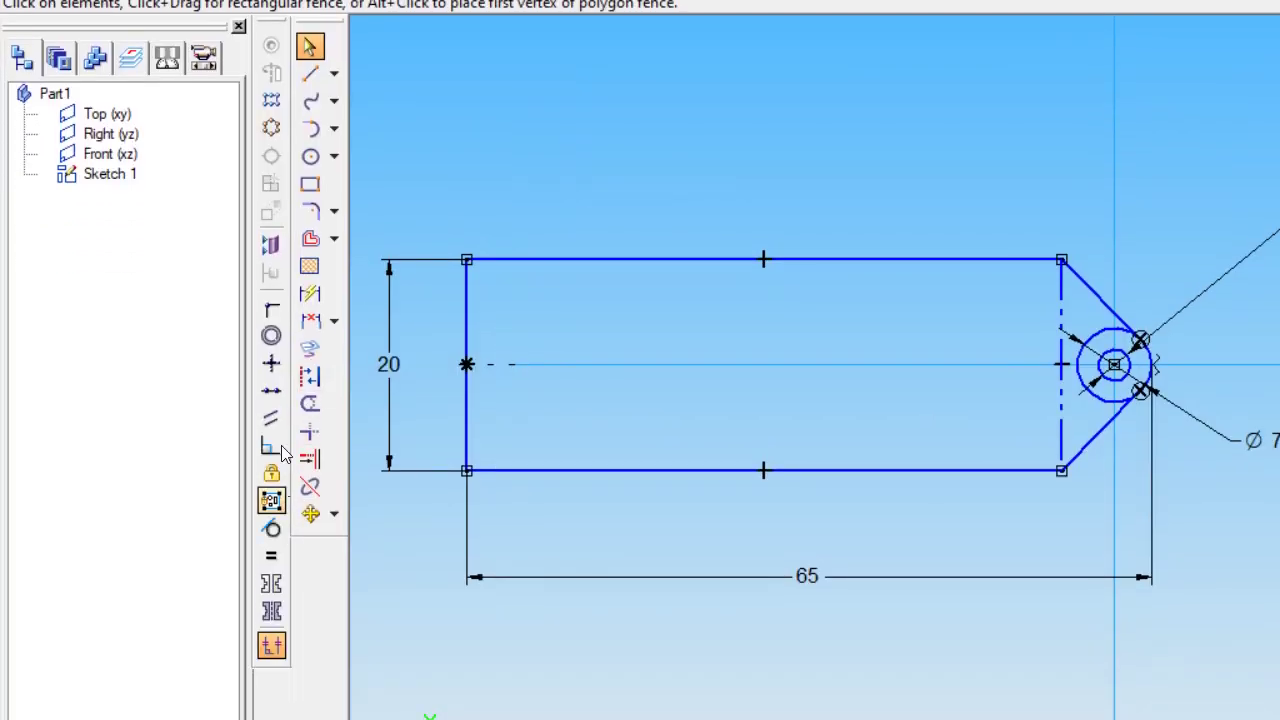
pyautogui.click(310, 241)
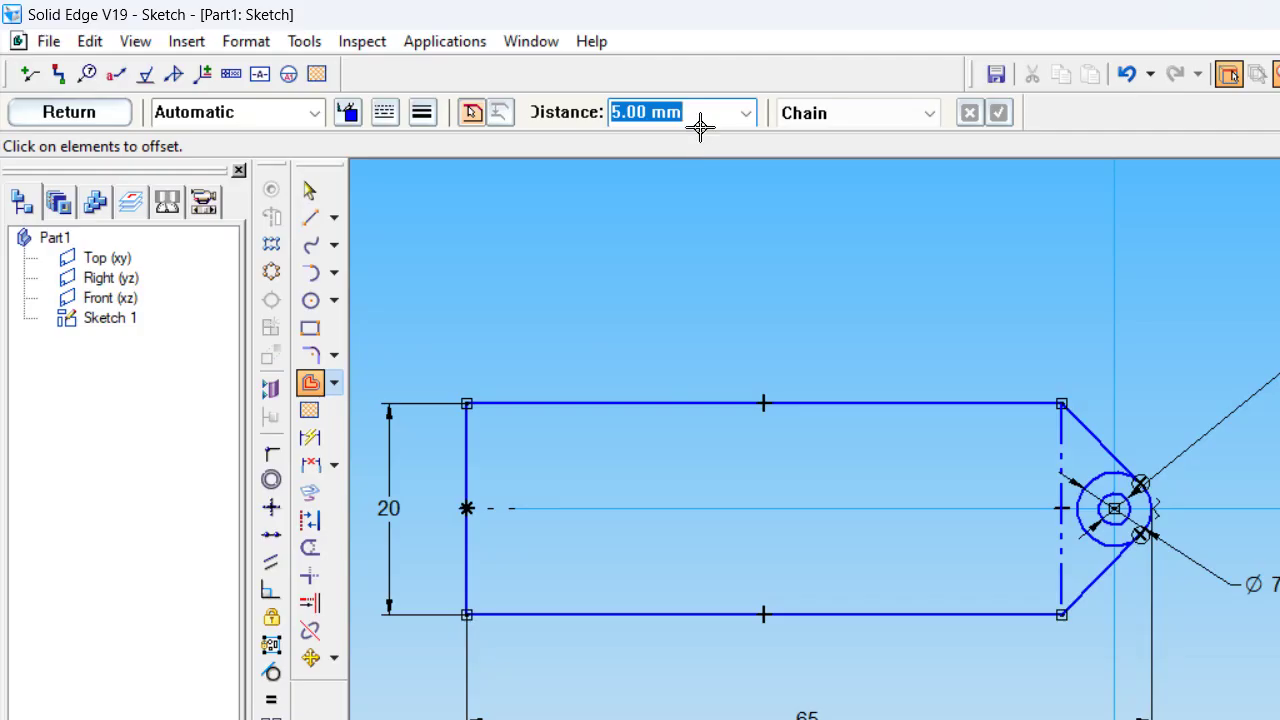
pyautogui.write('3')
pyautogui.press('Return')
pyautogui.click(823, 122)
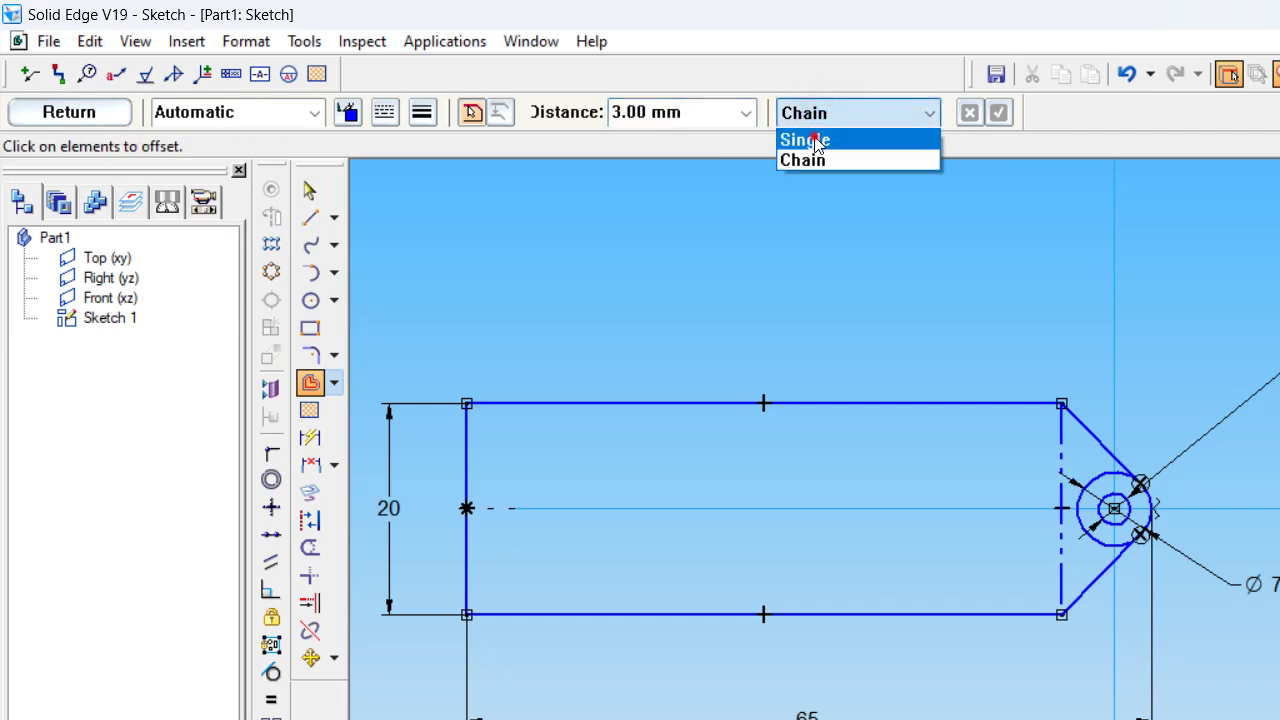
pyautogui.click(808, 134)
pyautogui.click(562, 403)
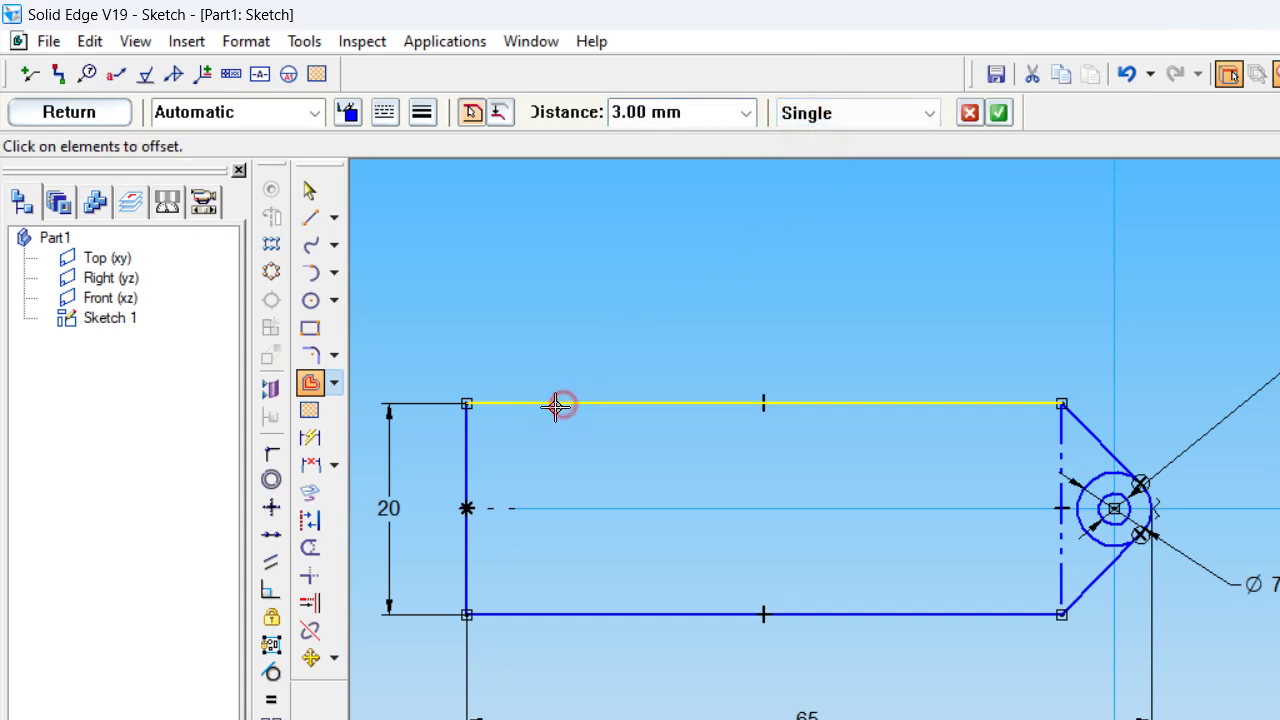
pyautogui.click(466, 443)
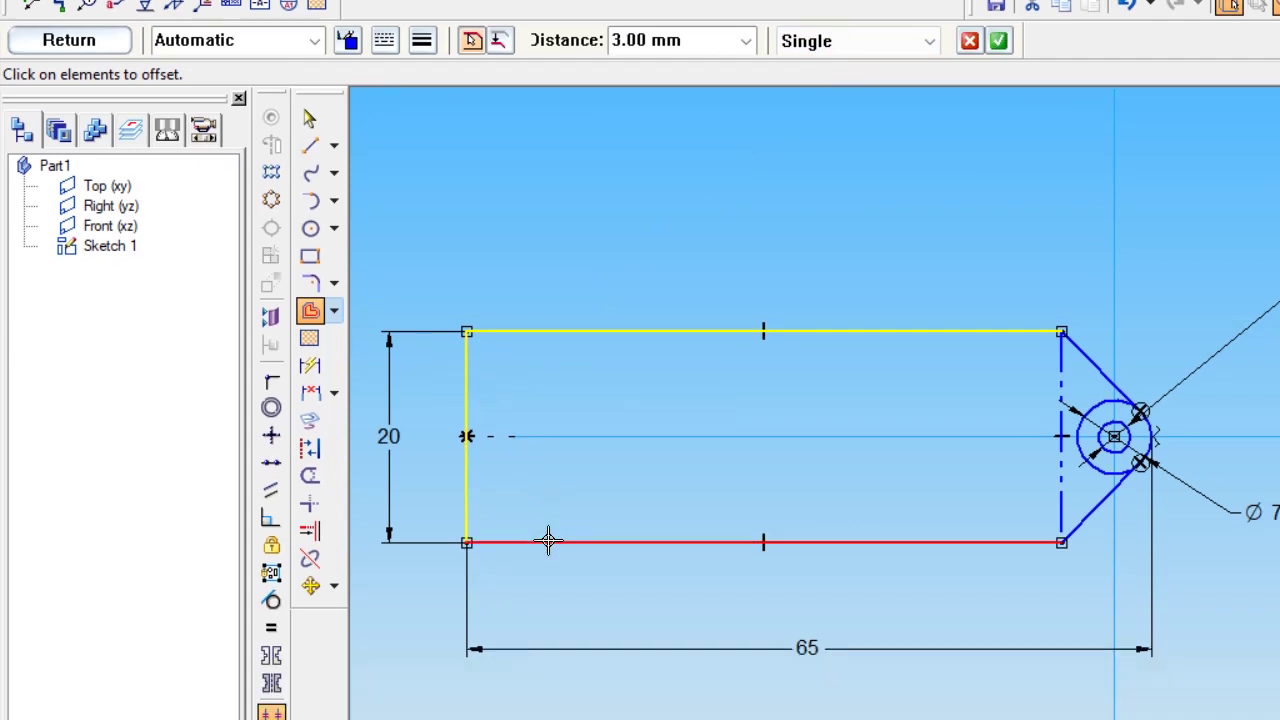
pyautogui.click(548, 541)
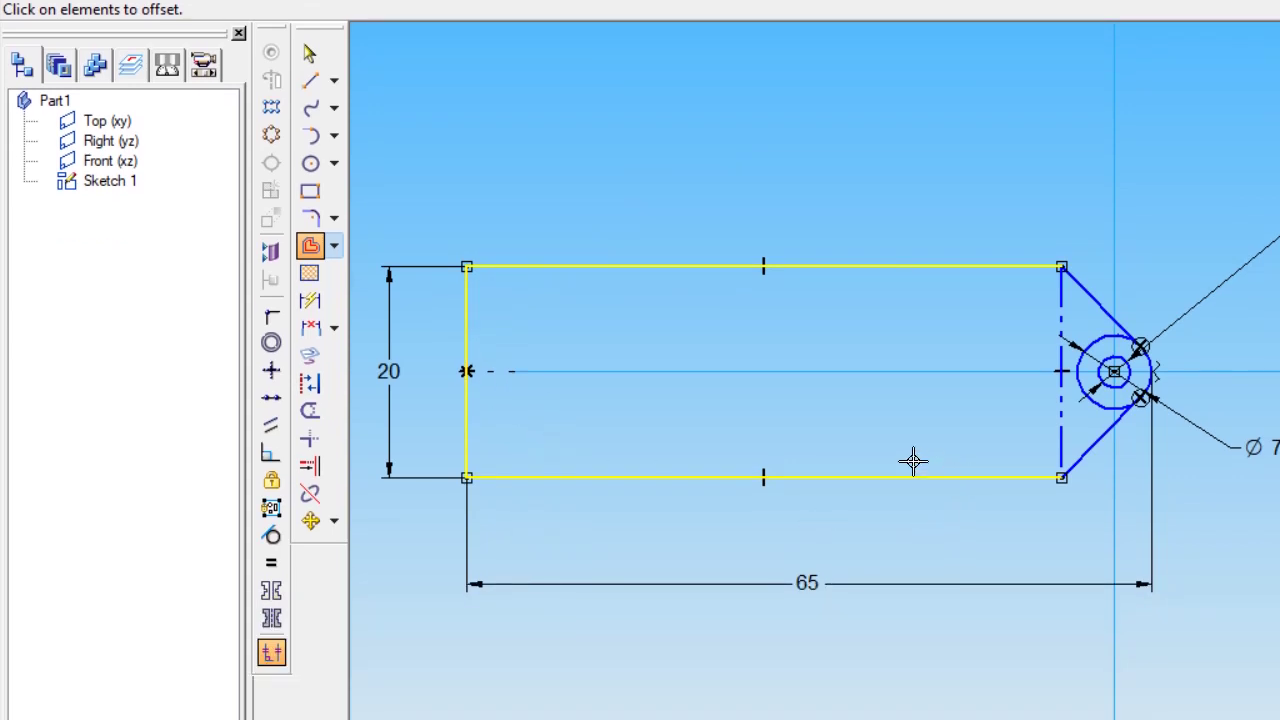
pyautogui.click(1098, 440)
pyautogui.scroll(5, 1147, 380)
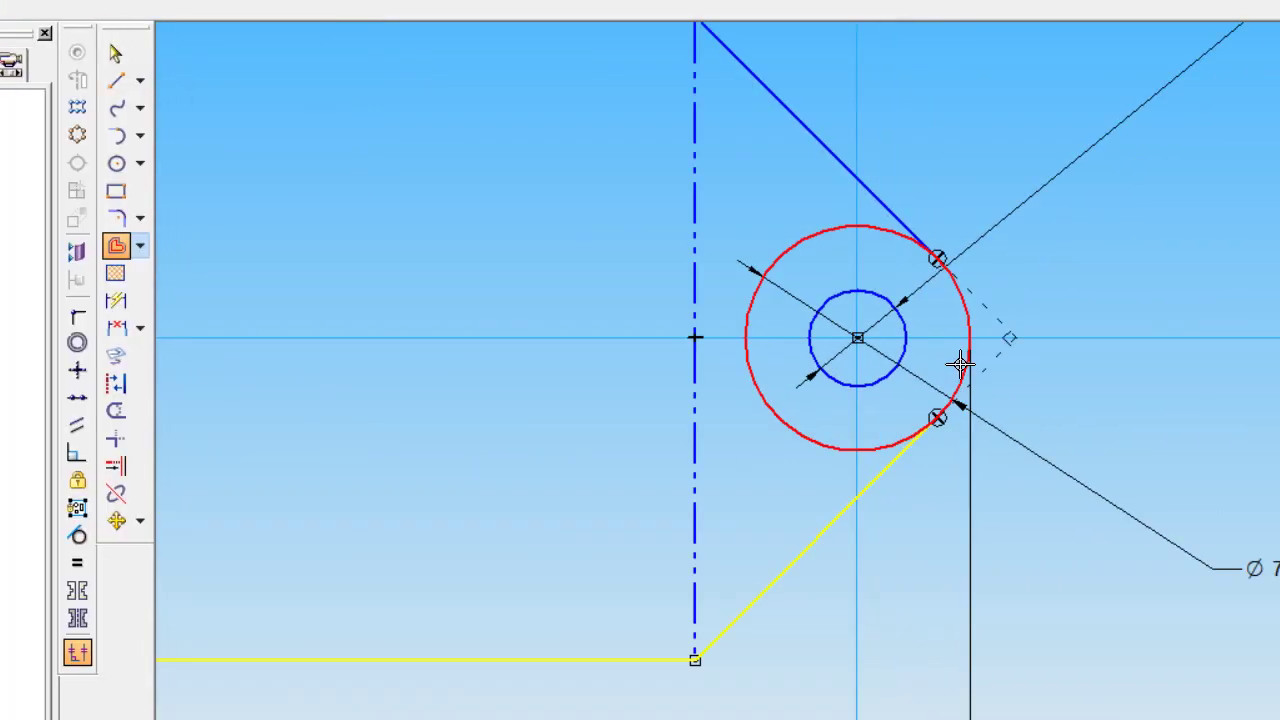
pyautogui.click(851, 180)
pyautogui.scroll(-5, 846, 178)
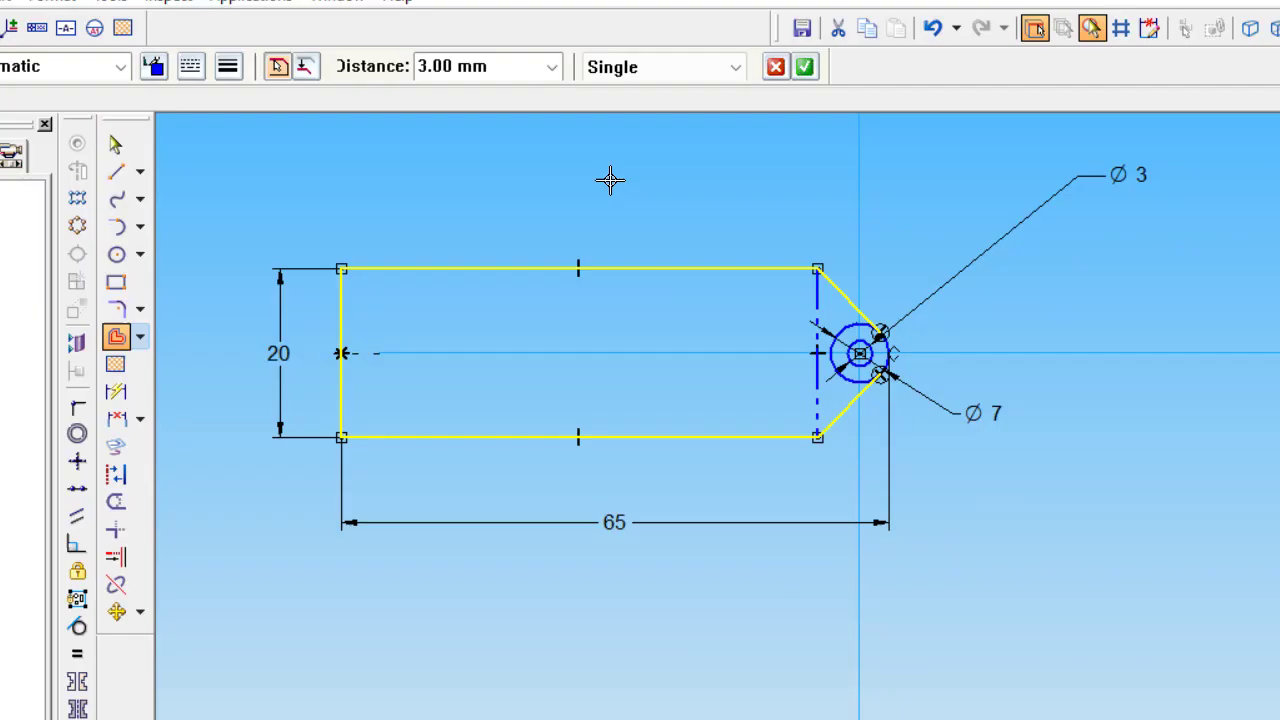
pyautogui.scroll(2, 575, 165)
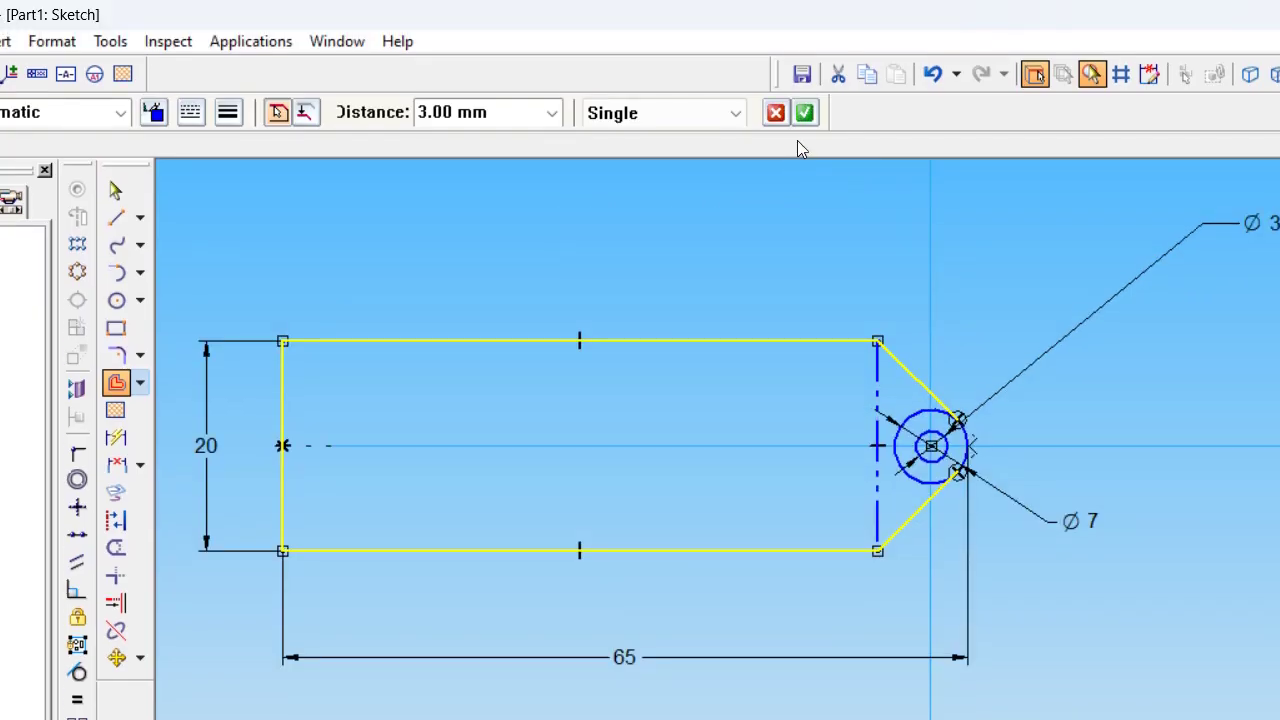
pyautogui.click(806, 114)
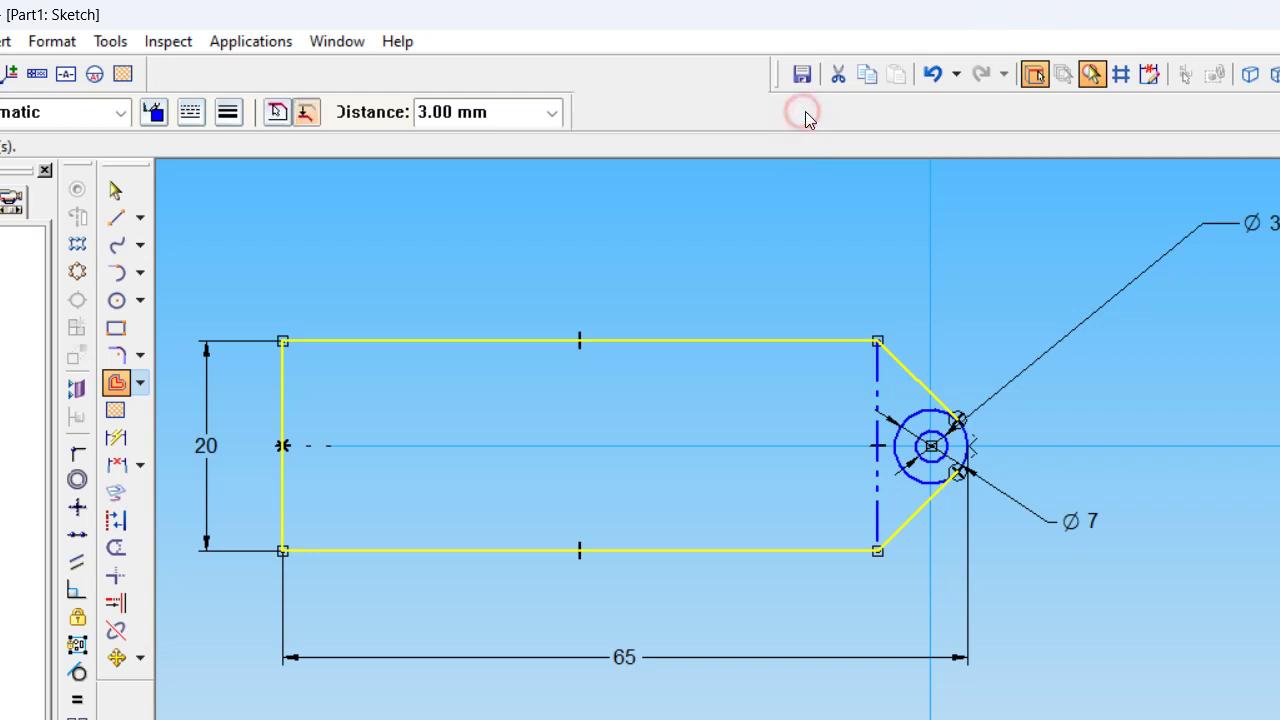
pyautogui.click(647, 408)
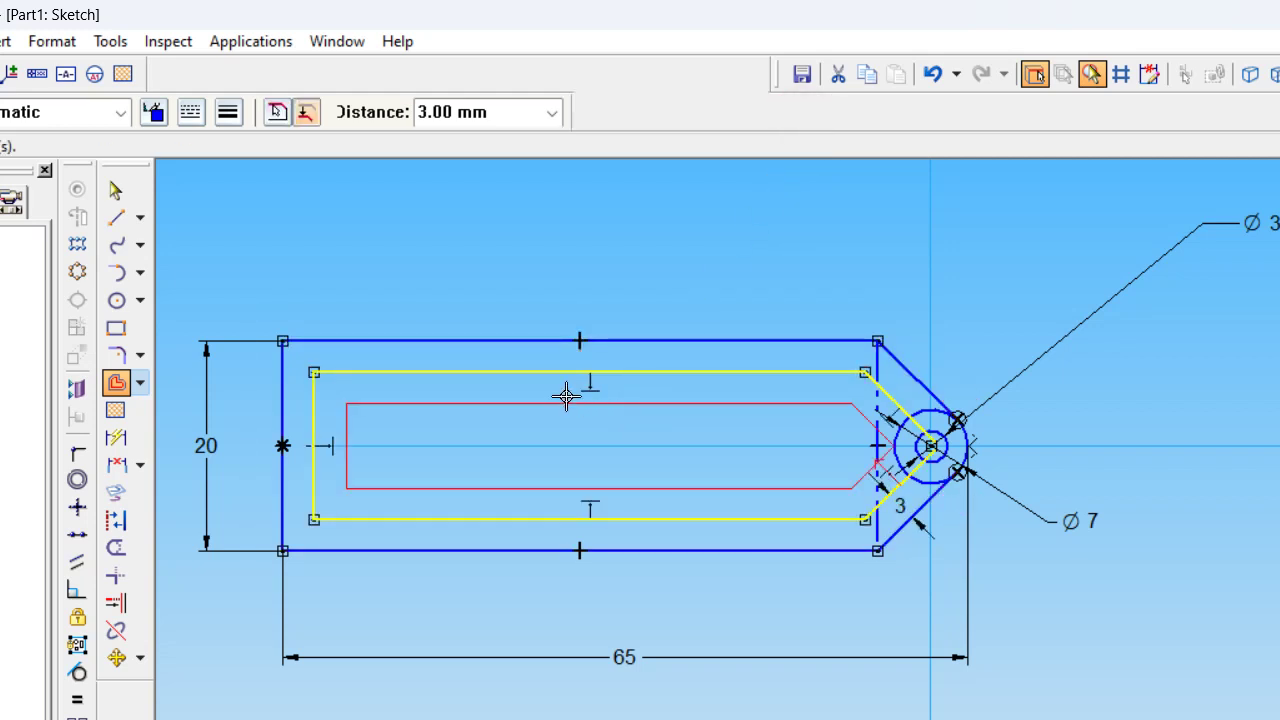
pyautogui.click(552, 252)
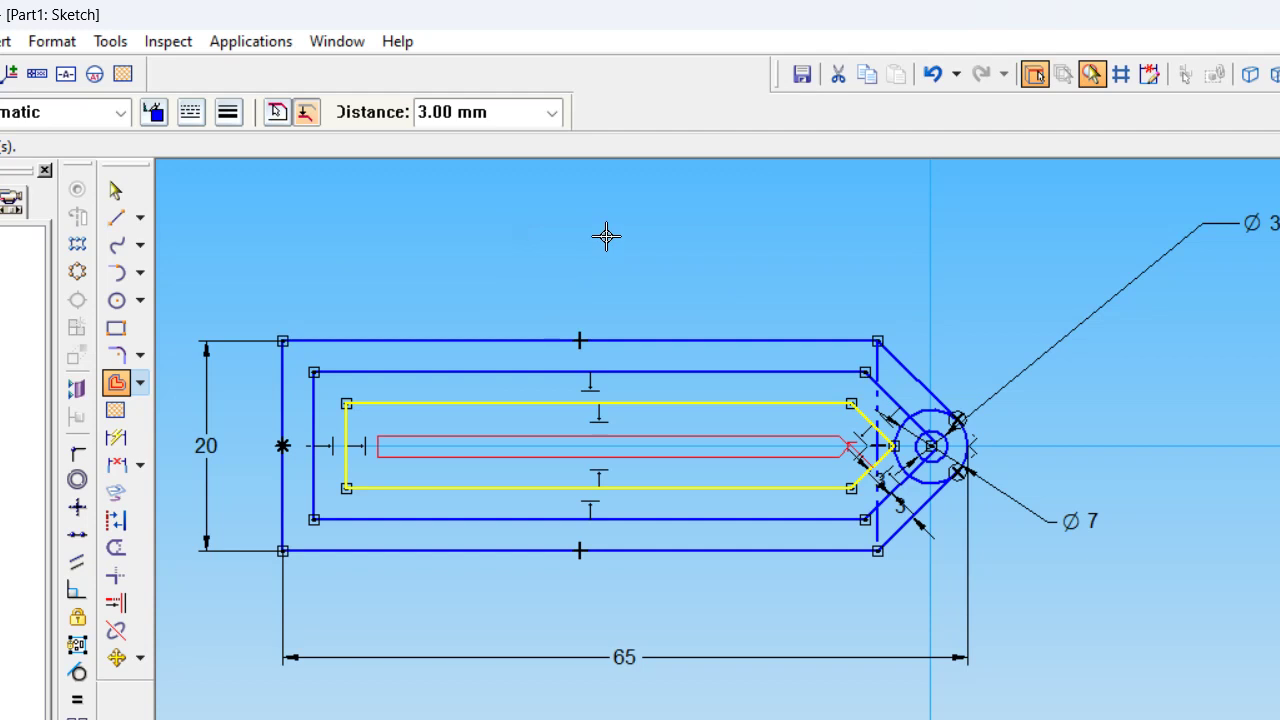
pyautogui.press('Escape')
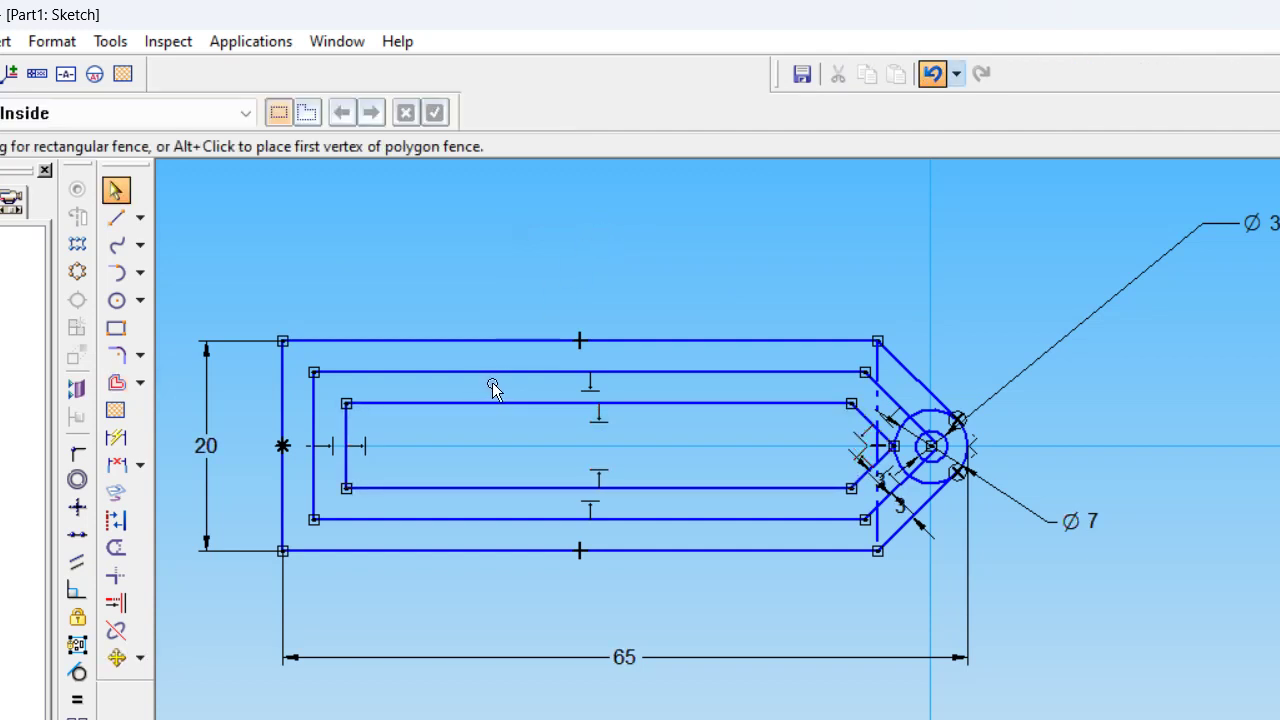
# Undo the second inner offset of the tag outline.
pyautogui.hotkey('ctrl', 'z')
pyautogui.scroll(1, 417, 402)
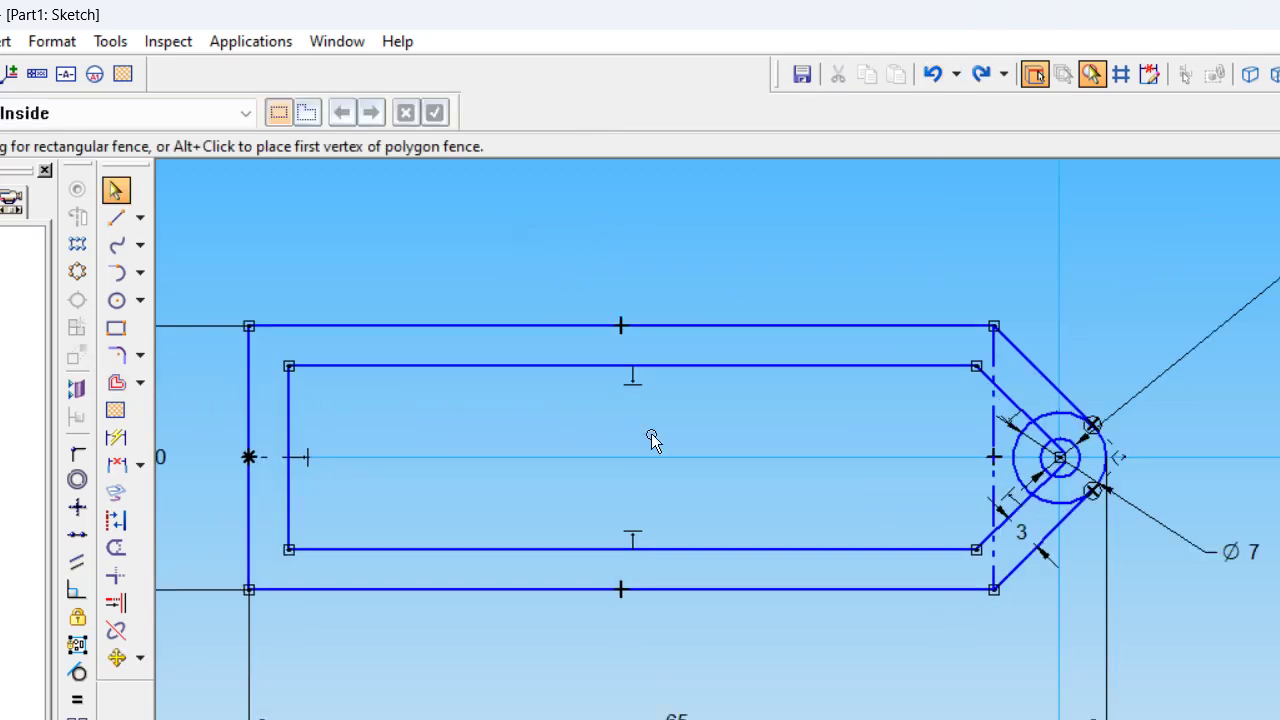
pyautogui.scroll(1, 751, 432)
pyautogui.scroll(-1, 1000, 413)
# Trim the inner offset's slanted lines inside the 7 mm circle and the circle's upper and lower arcs between the inner and outer lines.
pyautogui.scroll(3, 1070, 430)
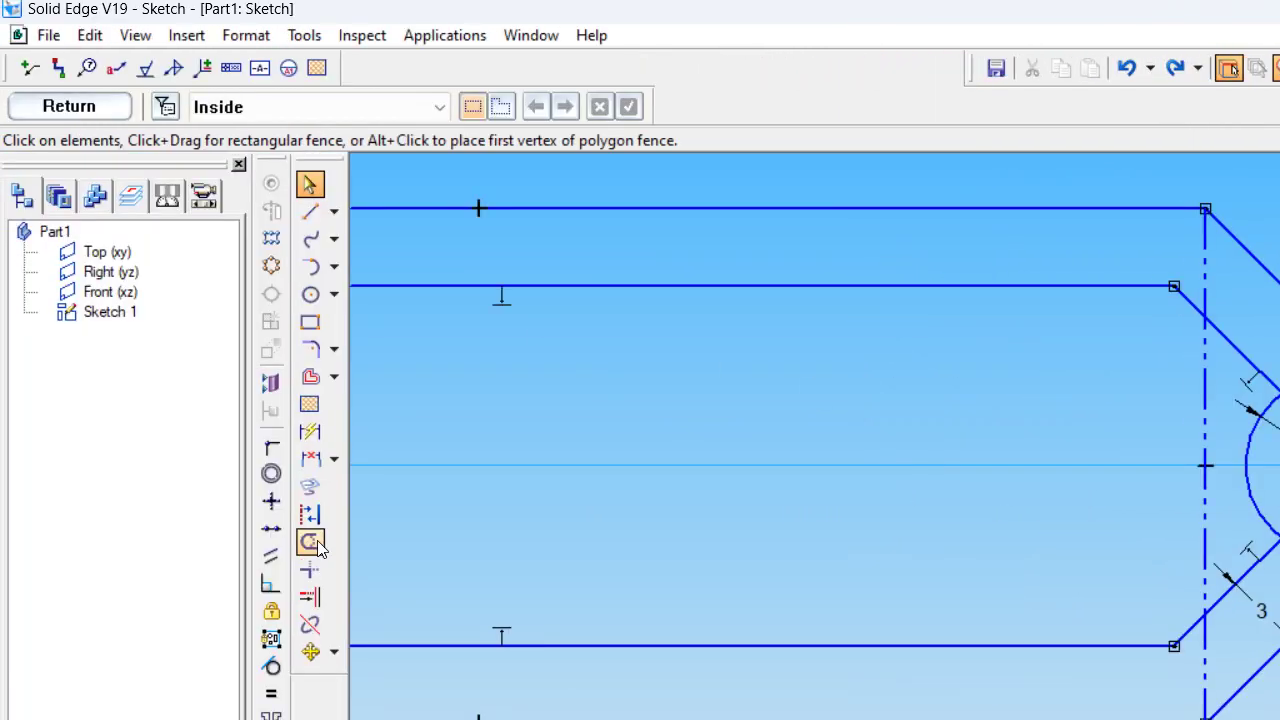
pyautogui.click(316, 543)
pyautogui.scroll(1, 930, 473)
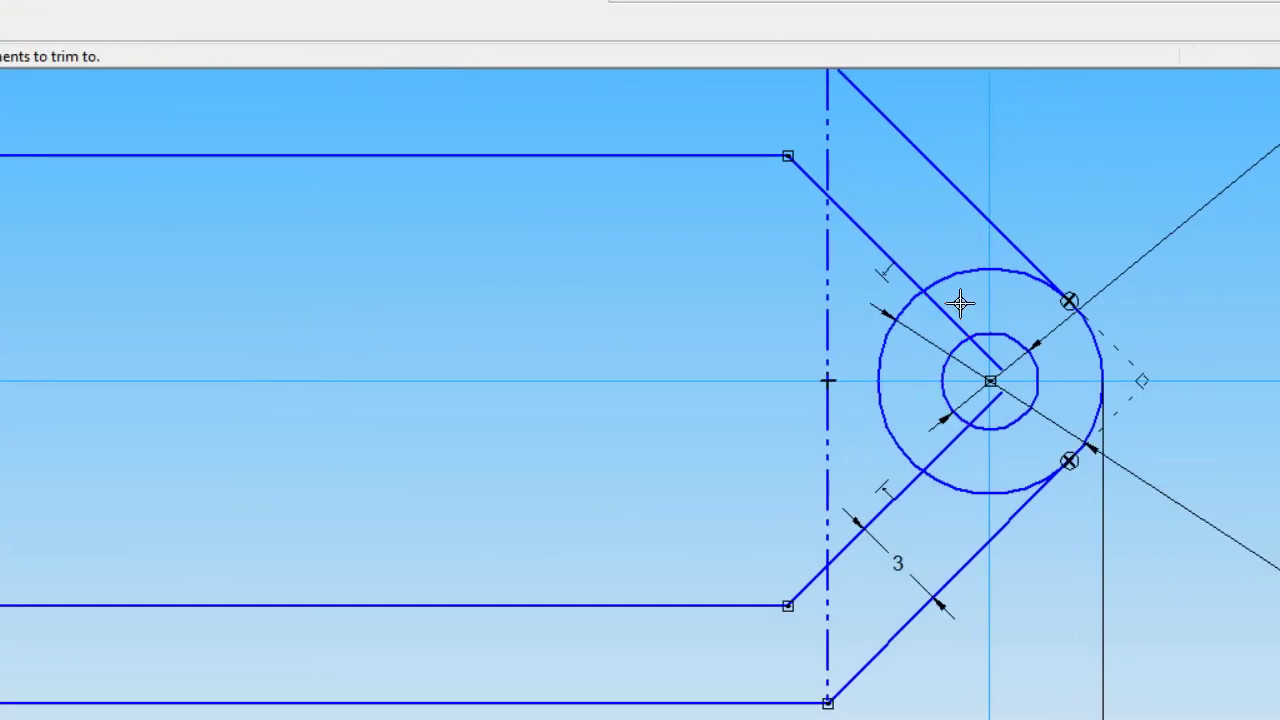
pyautogui.scroll(3, 955, 350)
pyautogui.click(967, 387)
pyautogui.click(845, 284)
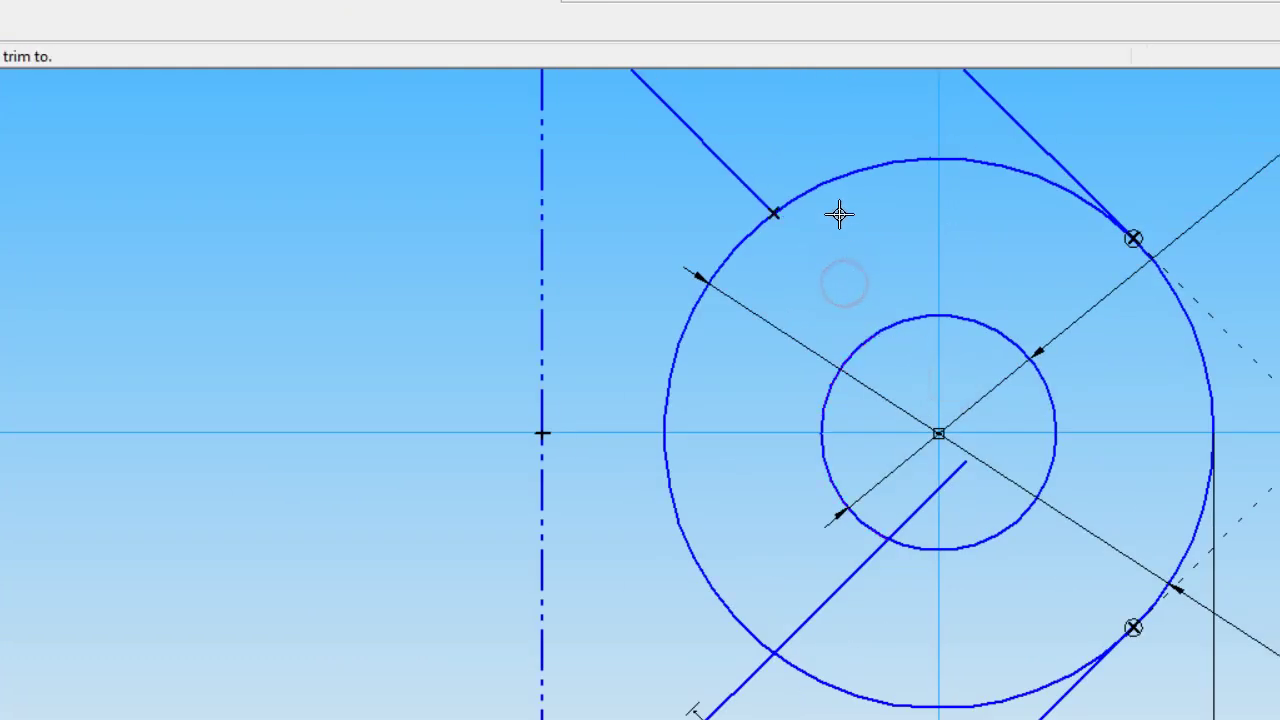
pyautogui.click(851, 174)
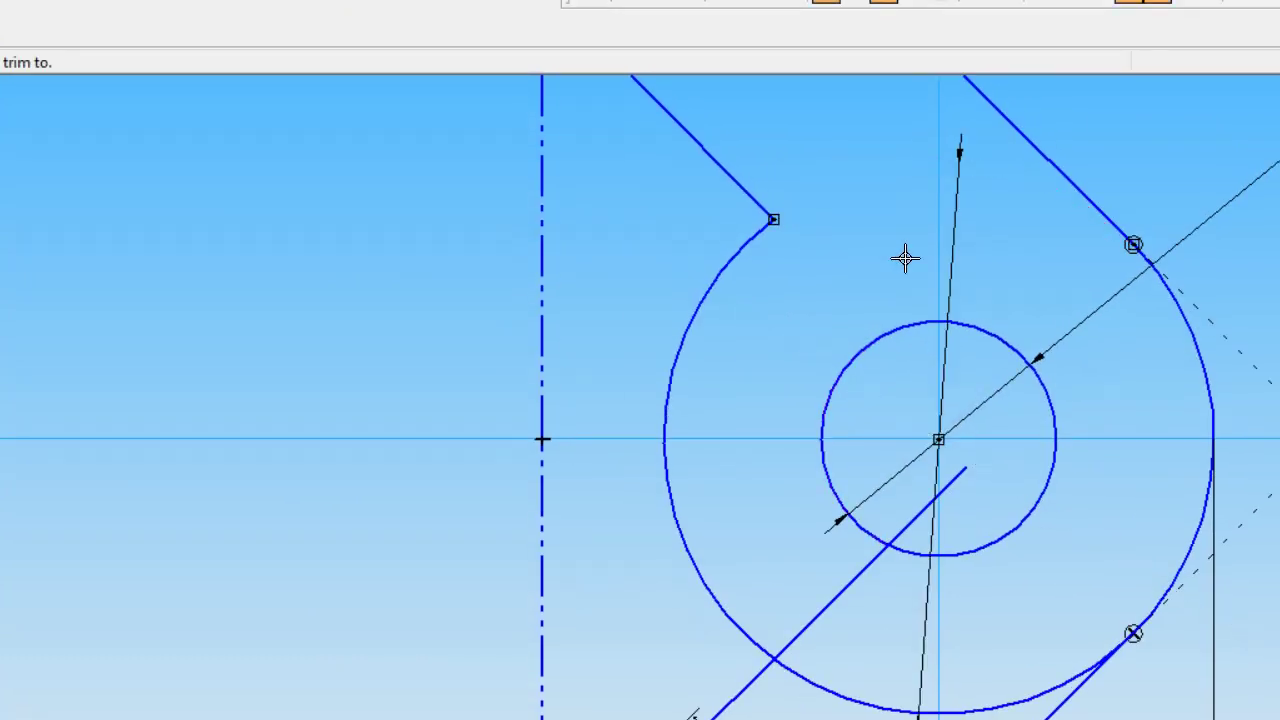
pyautogui.click(955, 479)
pyautogui.click(850, 540)
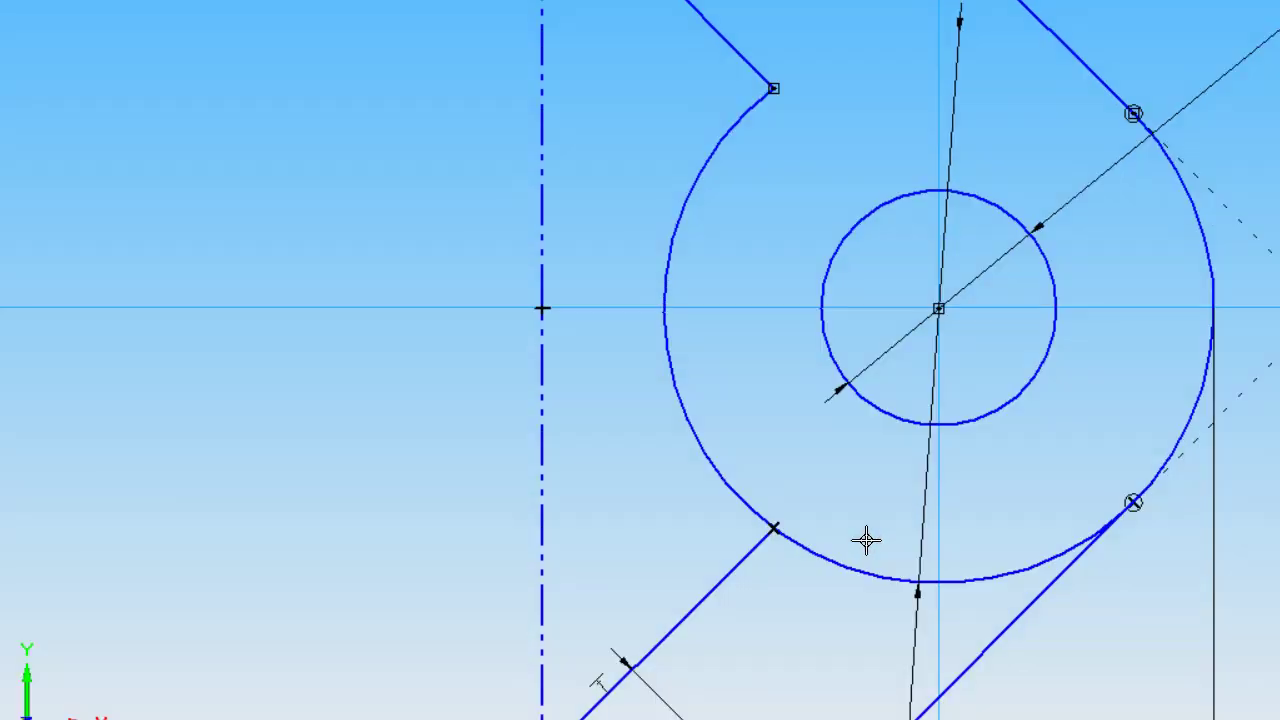
pyautogui.click(861, 651)
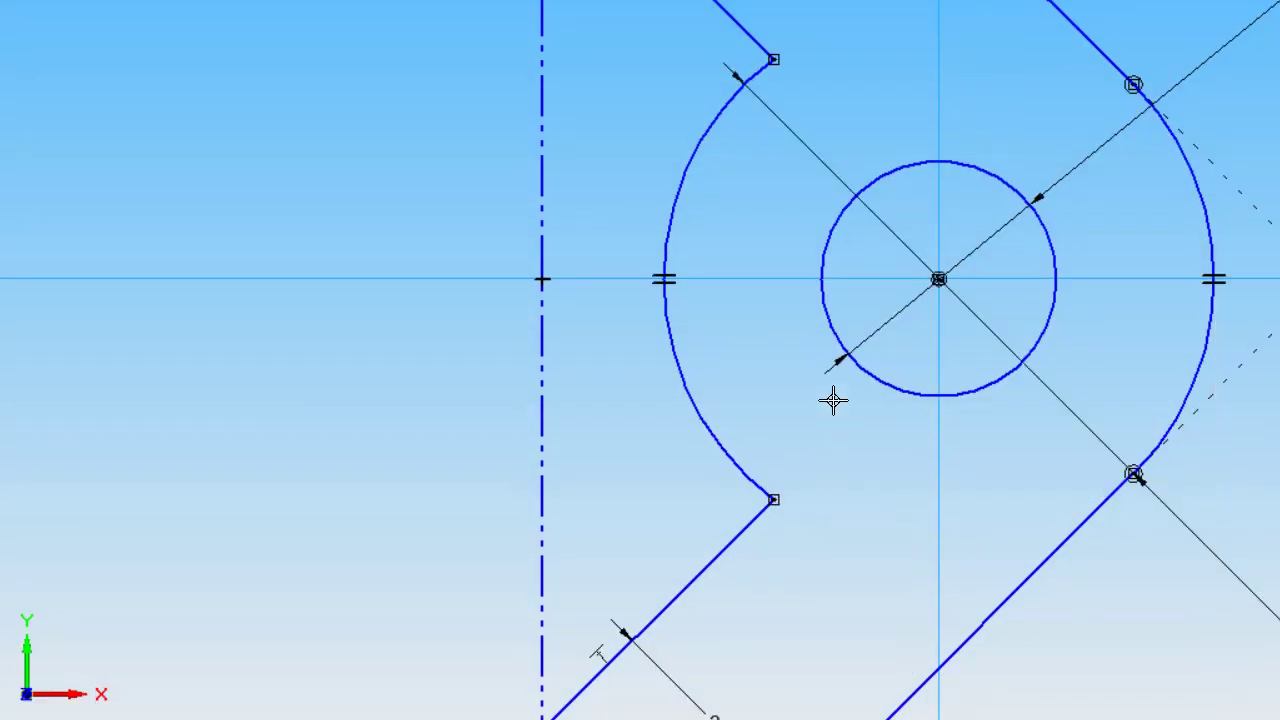
# Dimension the tag's overall length again, from the outer left edge to the rightmost point of the rounded end, and place it below the outline.
pyautogui.scroll(-5, 833, 400)
pyautogui.scroll(-5, 960, 203)
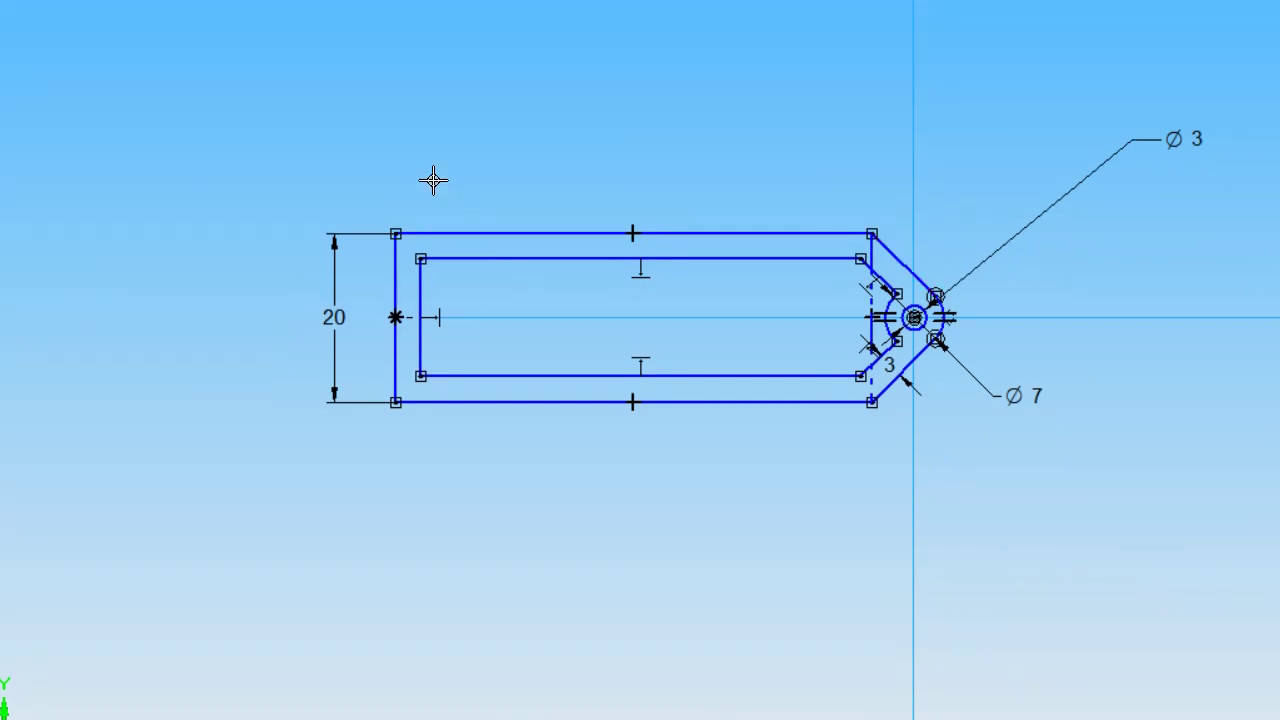
pyautogui.scroll(1, 553, 283)
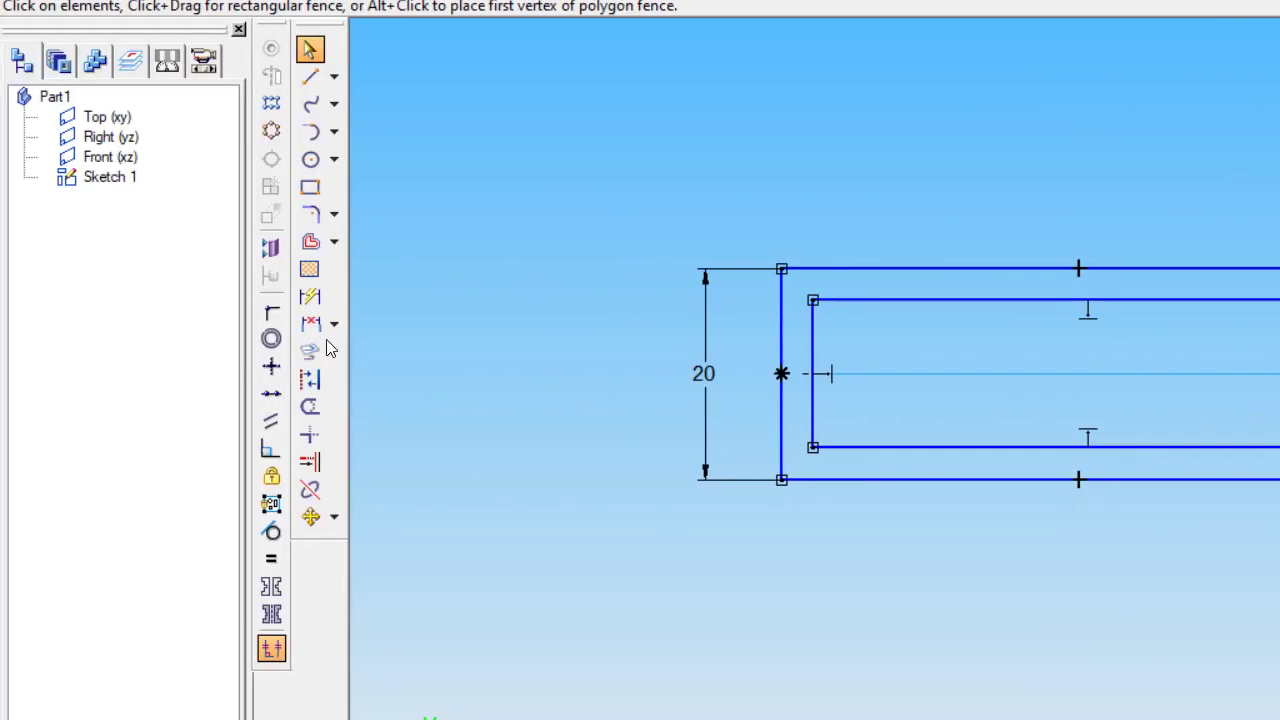
pyautogui.click(319, 308)
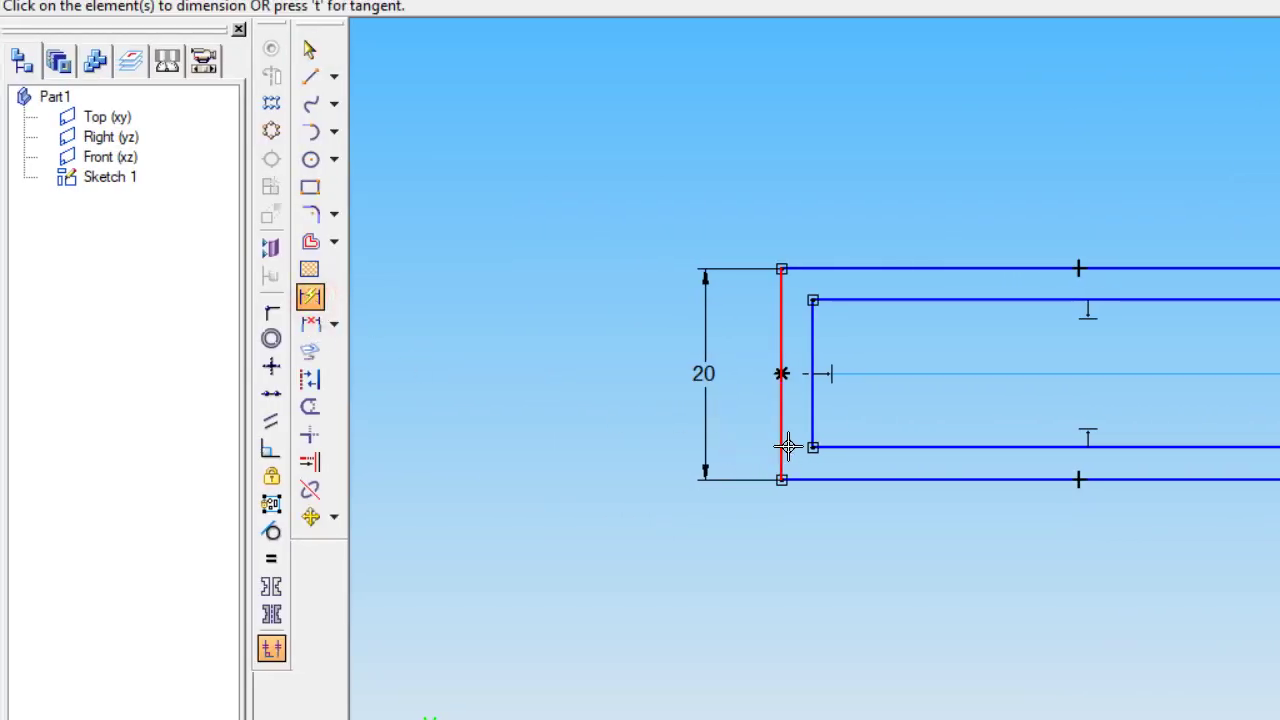
pyautogui.click(782, 445)
pyautogui.scroll(3, 1279, 406)
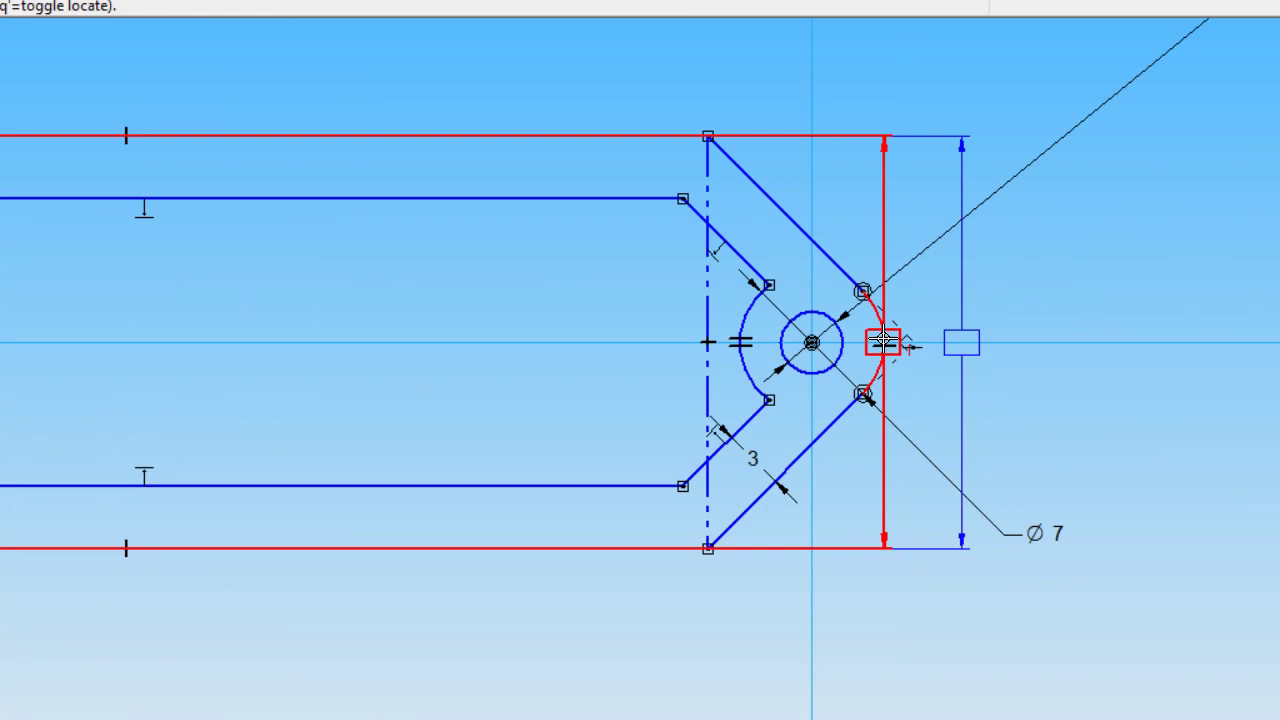
pyautogui.click(1204, 342)
pyautogui.scroll(-3, 836, 400)
pyautogui.click(640, 530)
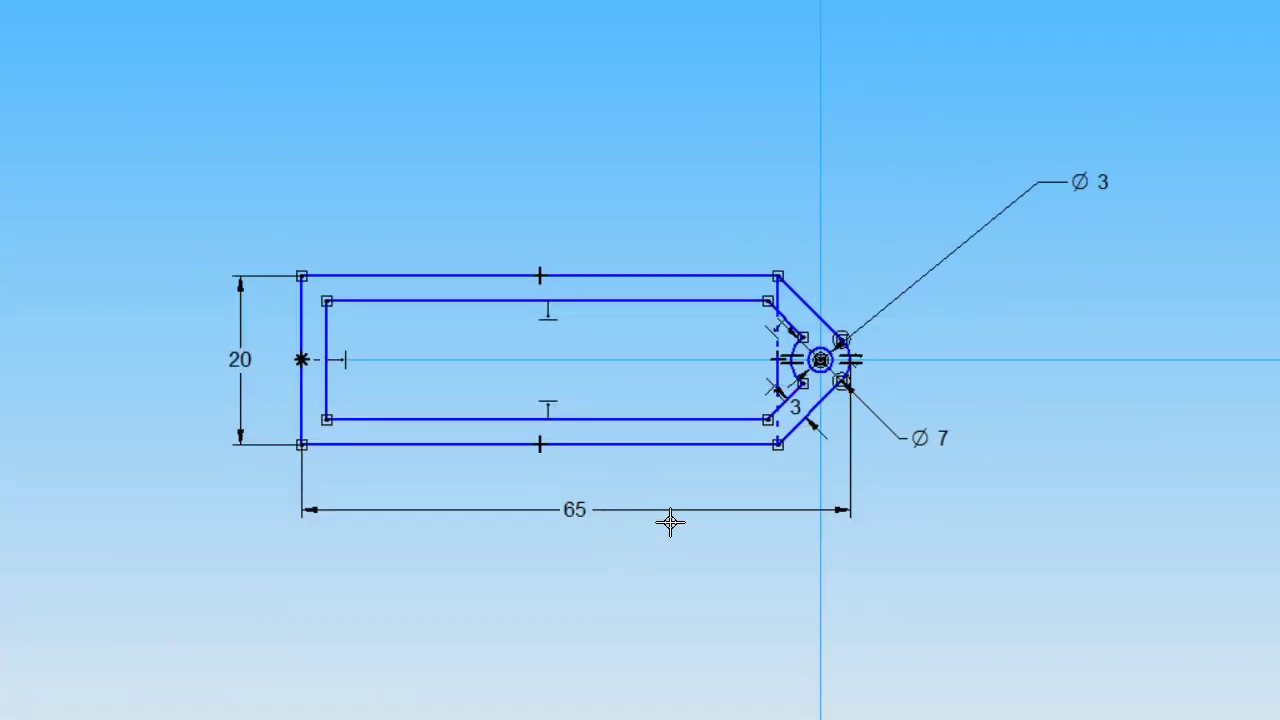
# Leave the sketch environment and finish the sketch.
pyautogui.scroll(2, 536, 499)
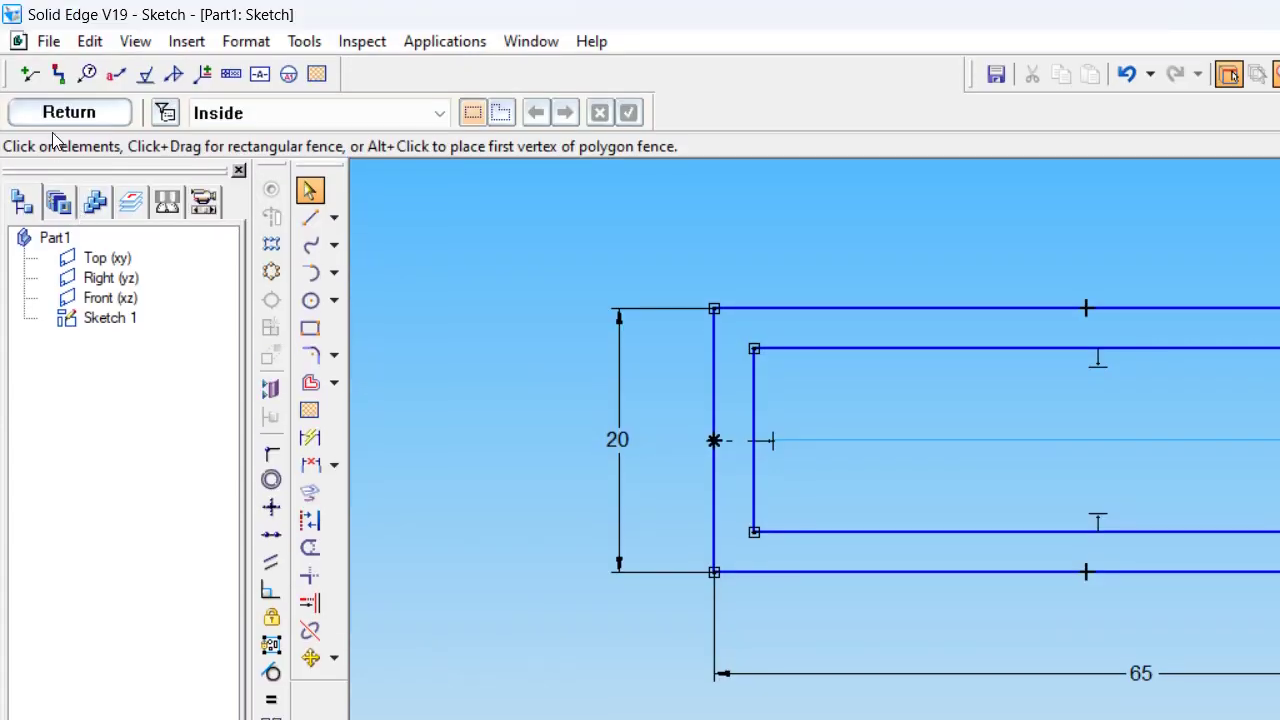
pyautogui.click(68, 113)
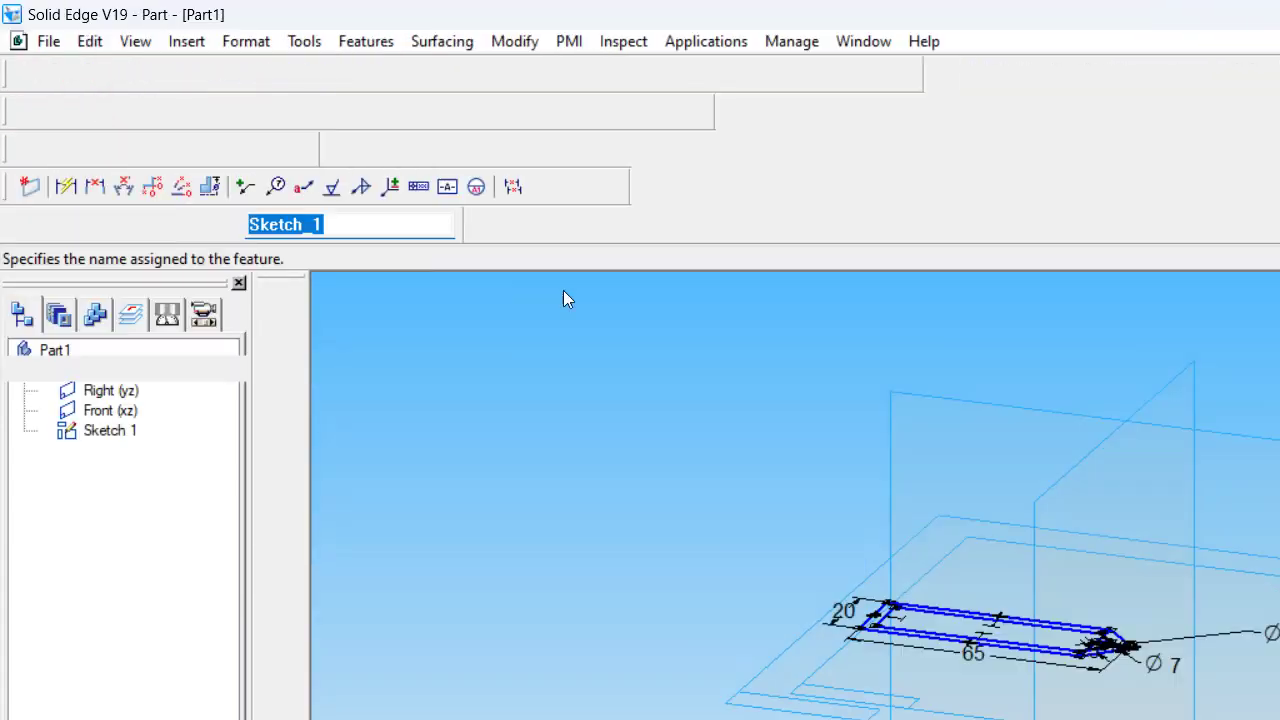
pyautogui.click(113, 226)
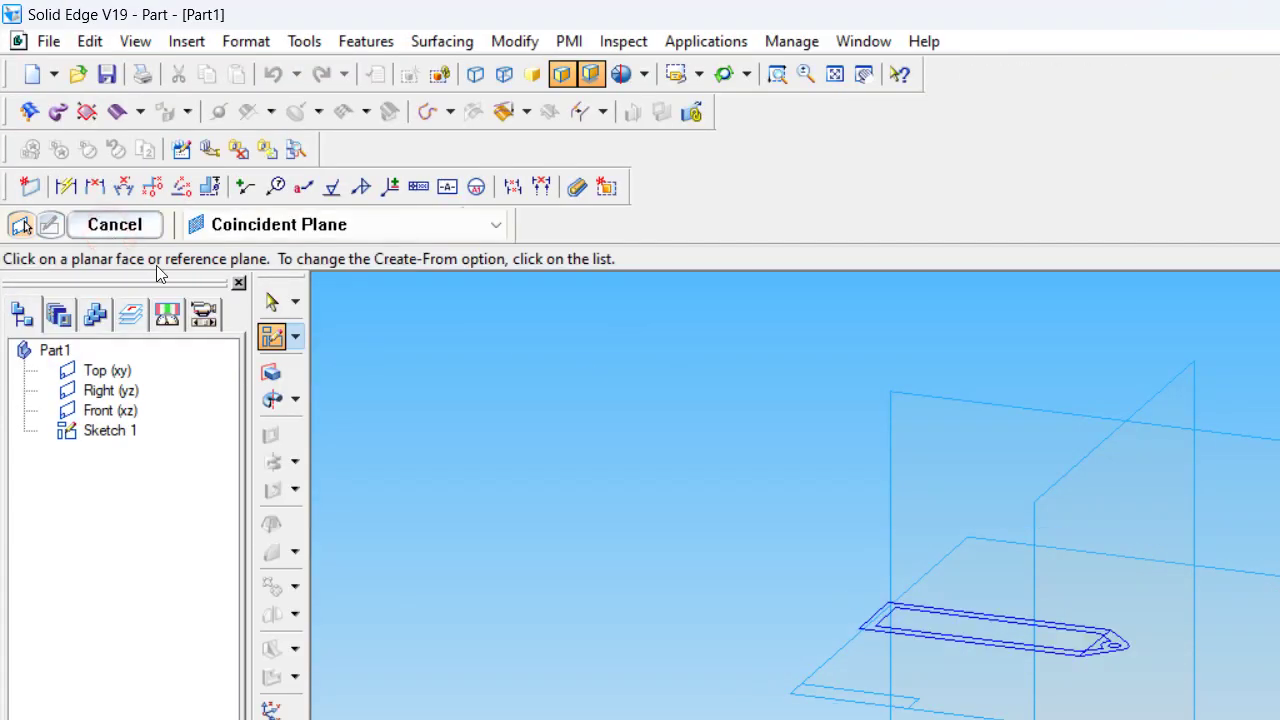
# Start a Protrusion that takes its profile from the existing sketch, with chain selection.
pyautogui.scroll(1, 1029, 568)
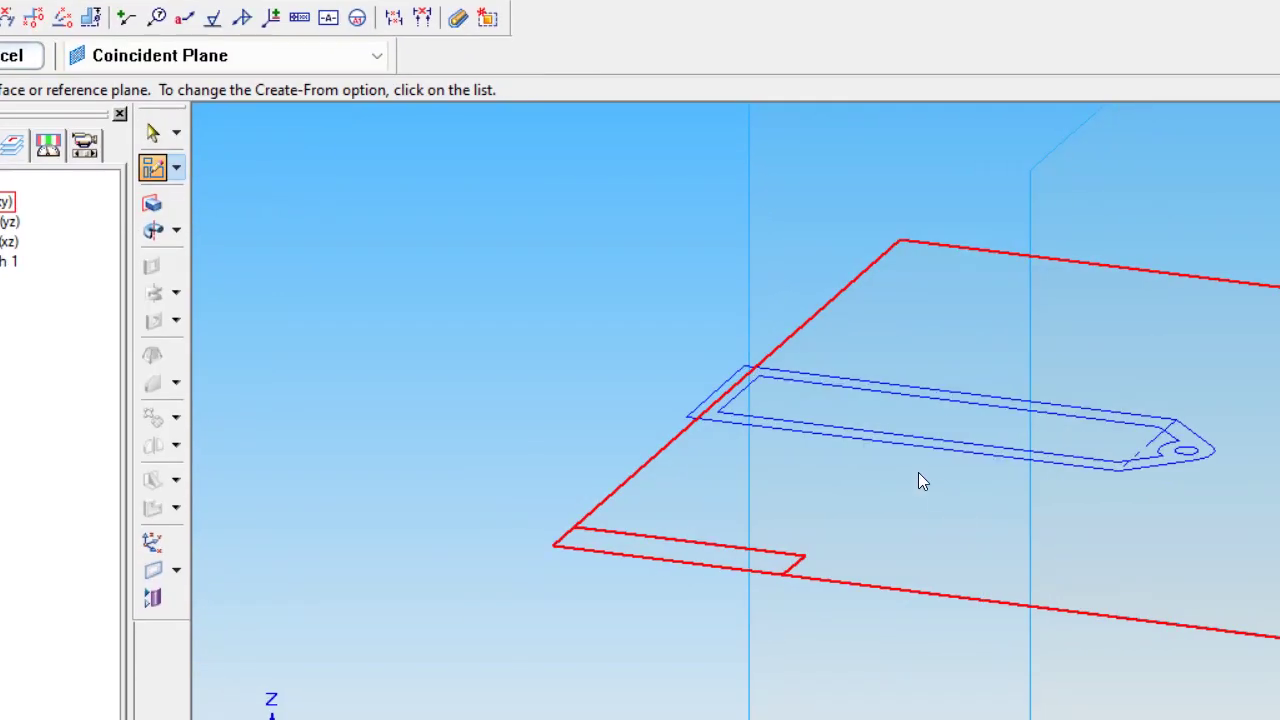
pyautogui.scroll(1, 740, 351)
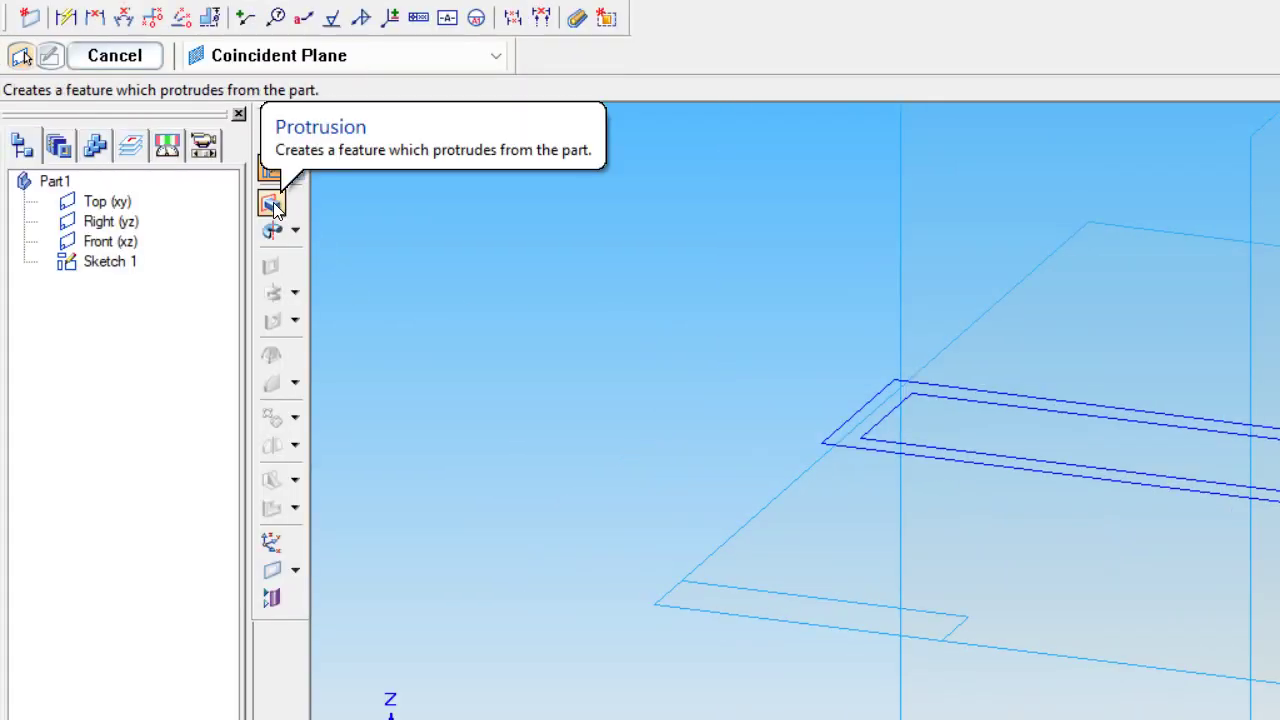
pyautogui.click(272, 204)
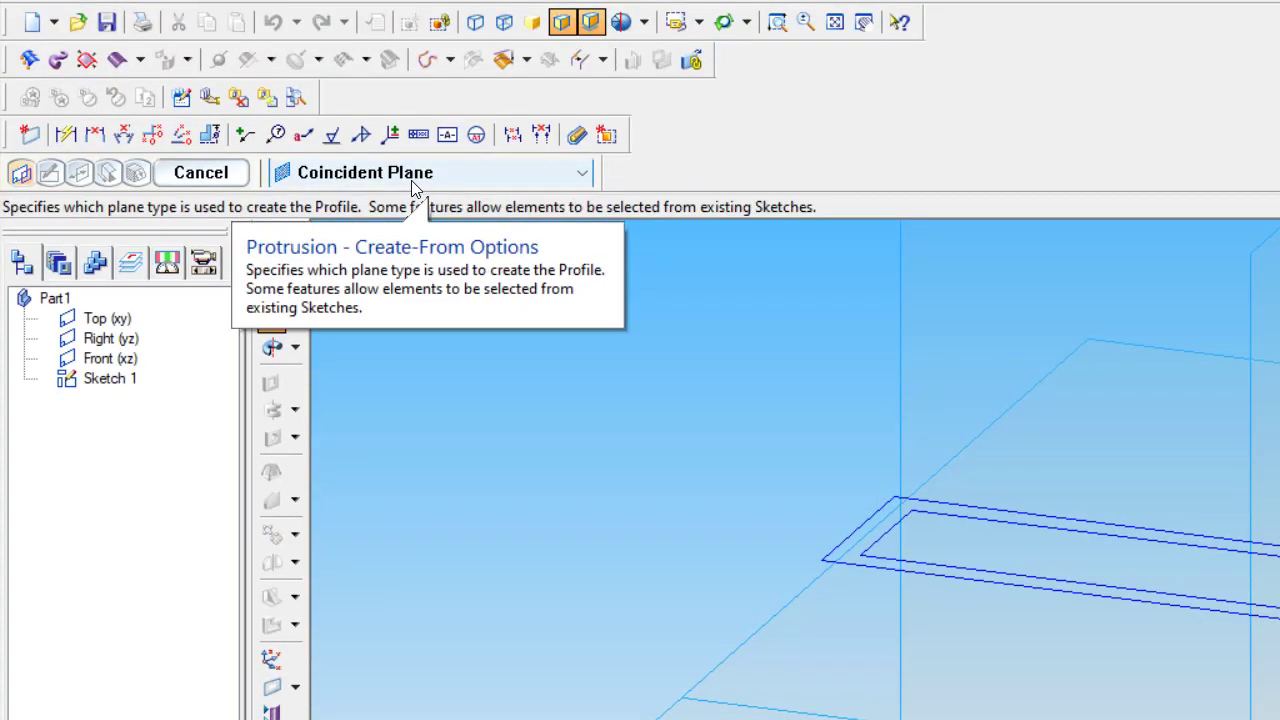
pyautogui.press('ctrl')
pyautogui.click(411, 180)
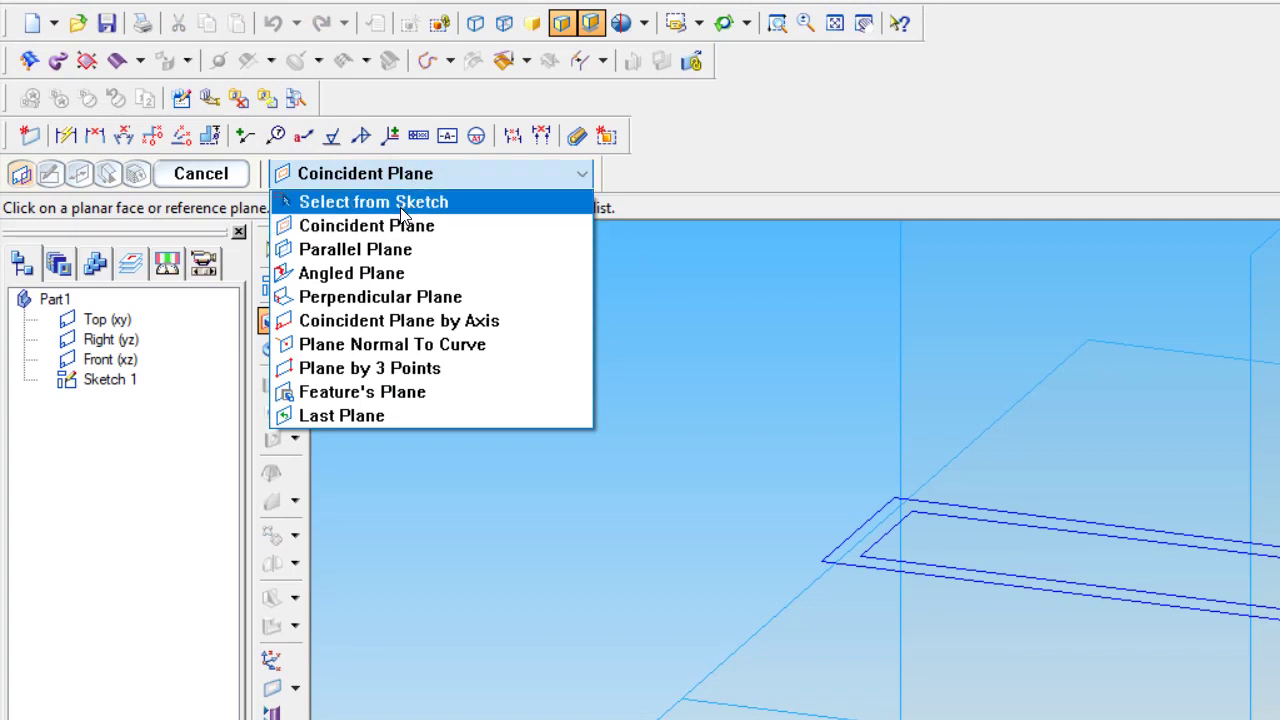
pyautogui.click(400, 207)
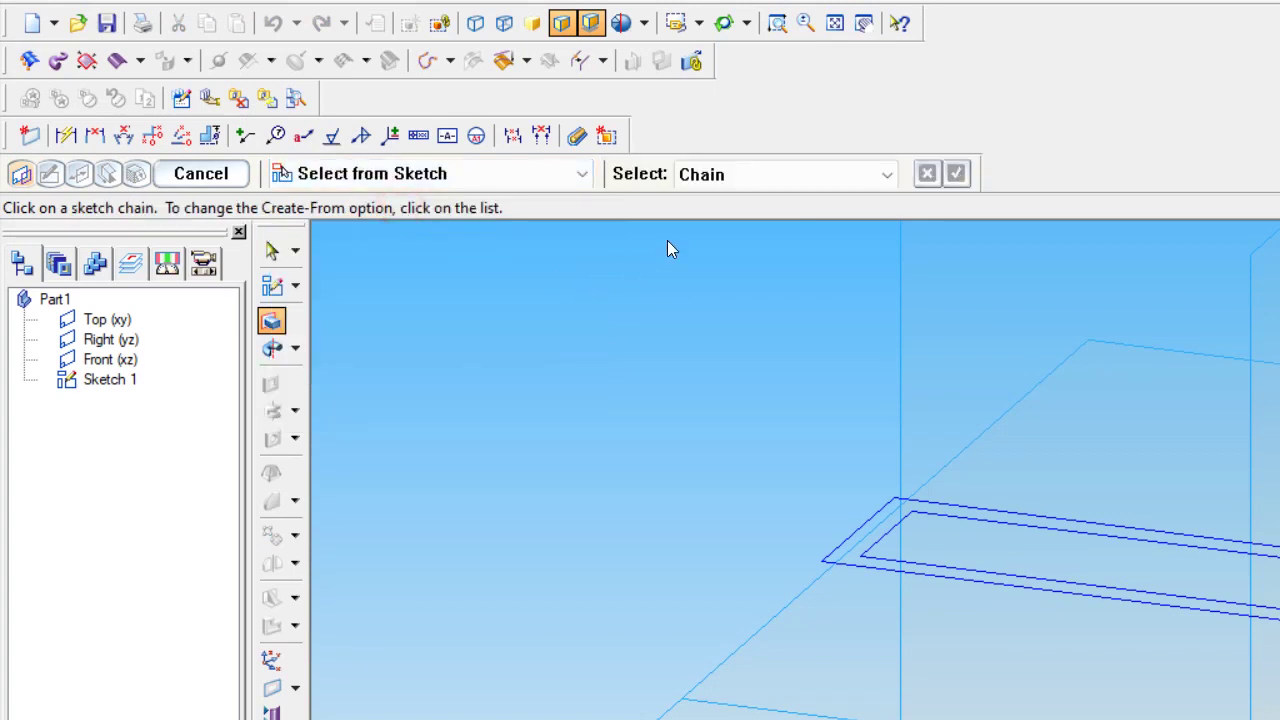
pyautogui.click(741, 177)
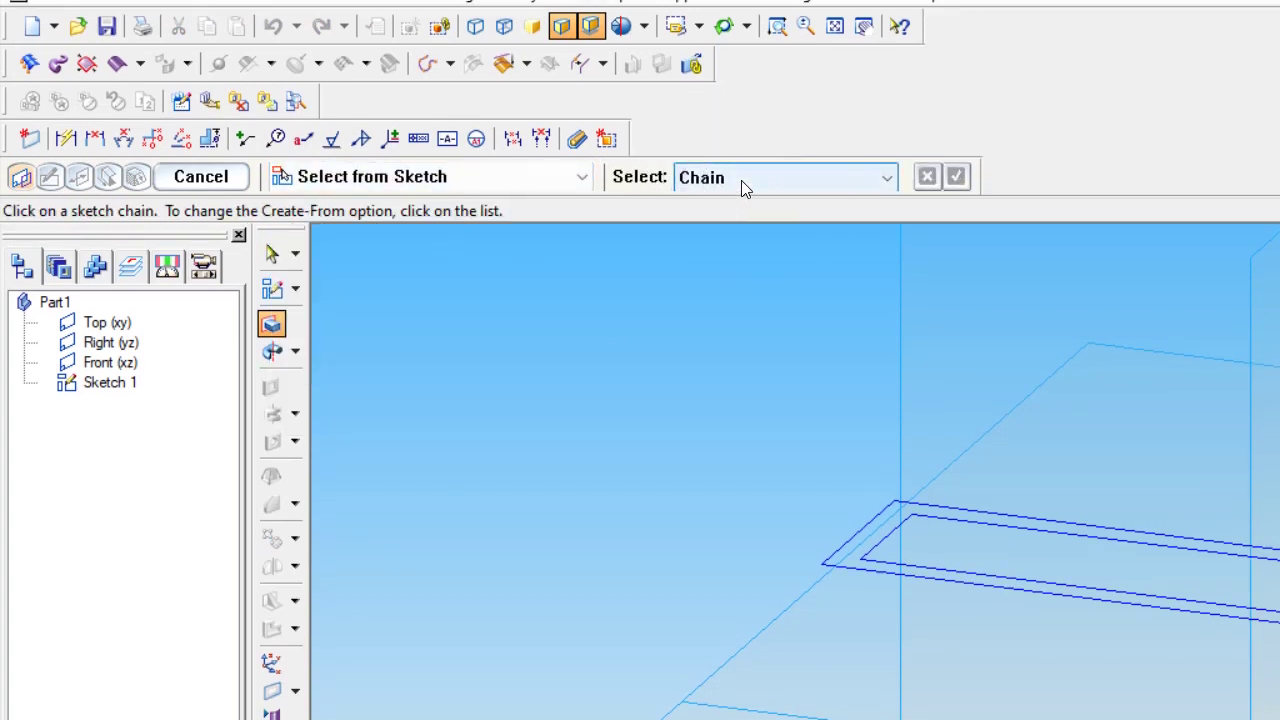
# Select the outer tag outline, the small hole circle and the inner offset outline as chains and accept them as the protrusion profile.
pyautogui.scroll(3, 931, 612)
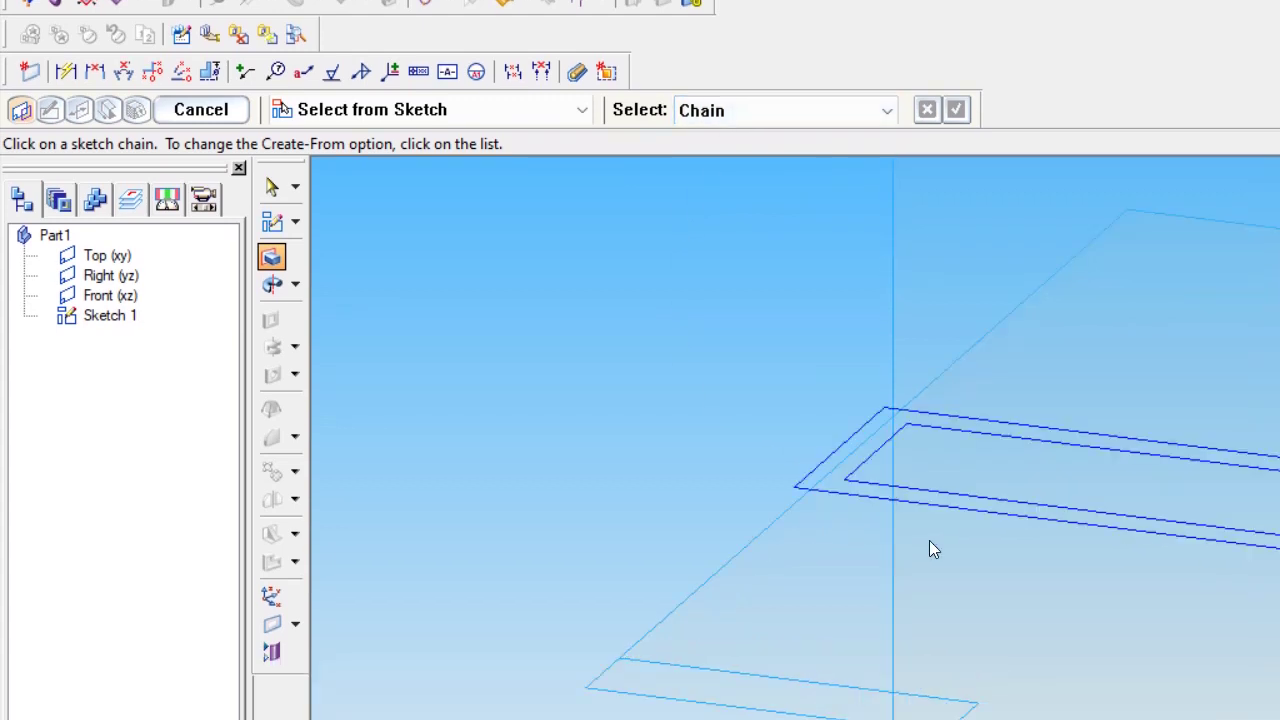
pyautogui.scroll(1, 1006, 514)
pyautogui.scroll(-2, 986, 515)
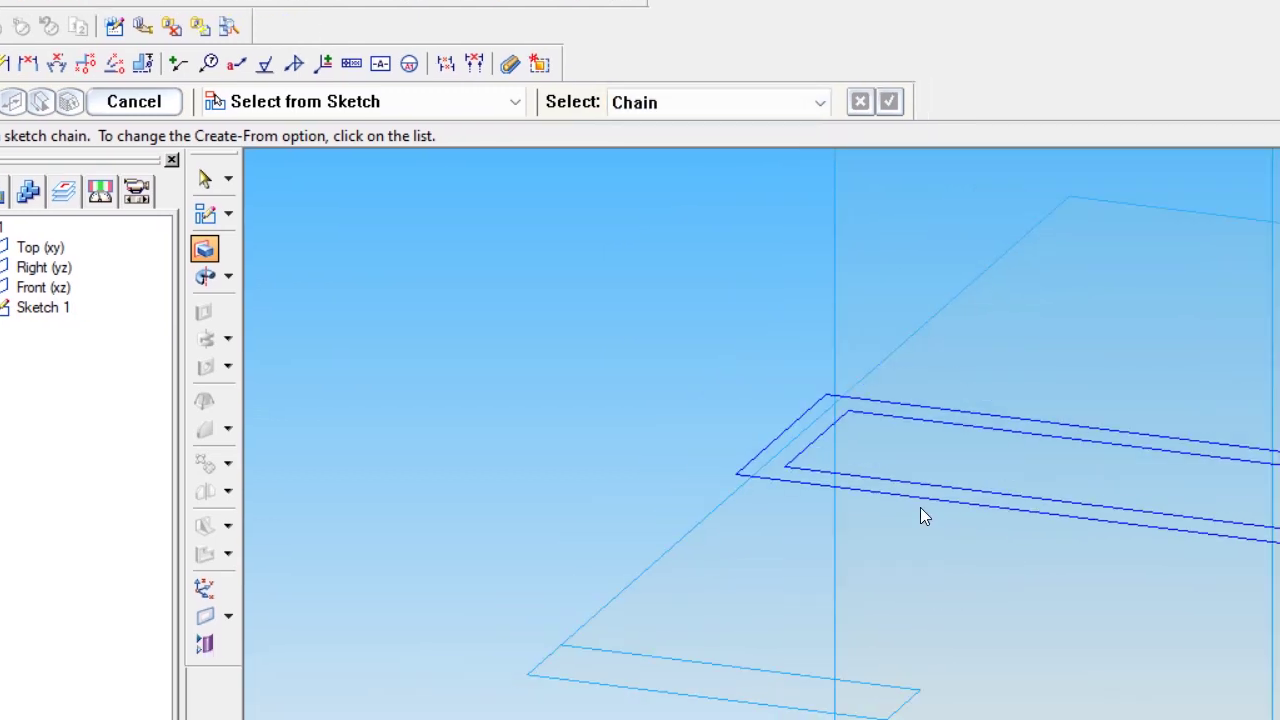
pyautogui.click(946, 502)
pyautogui.click(946, 500)
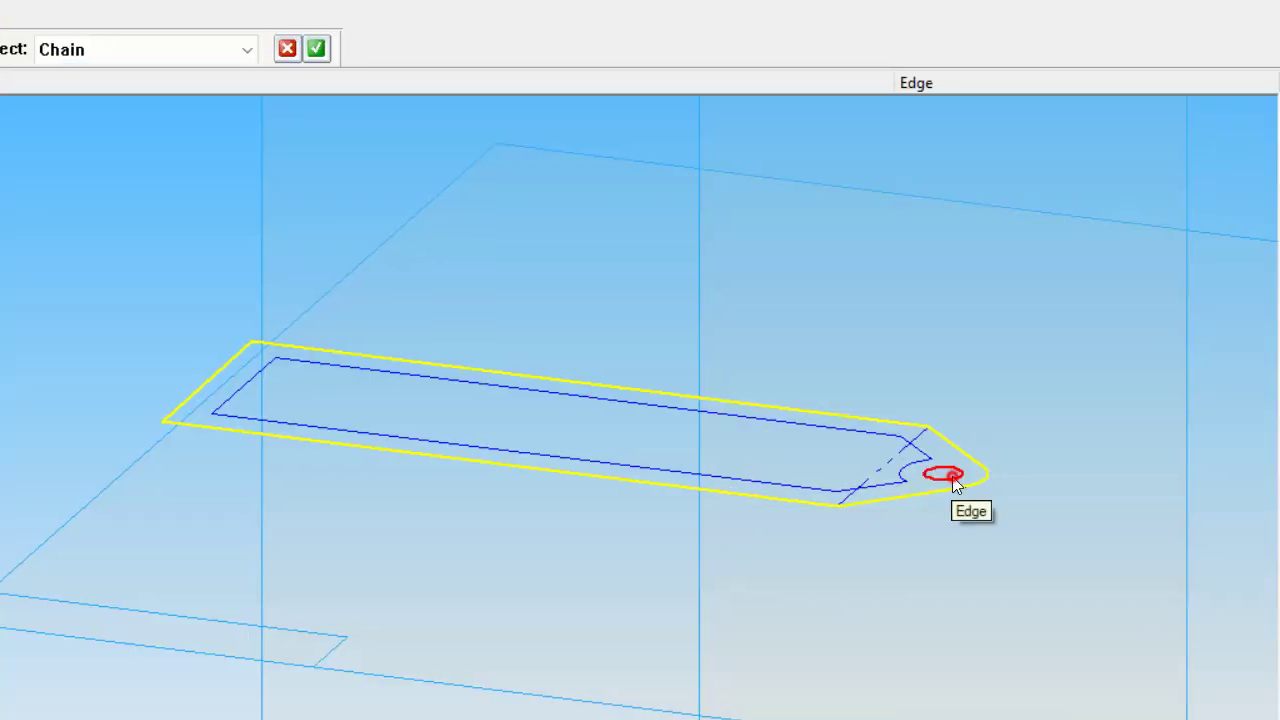
pyautogui.click(952, 476)
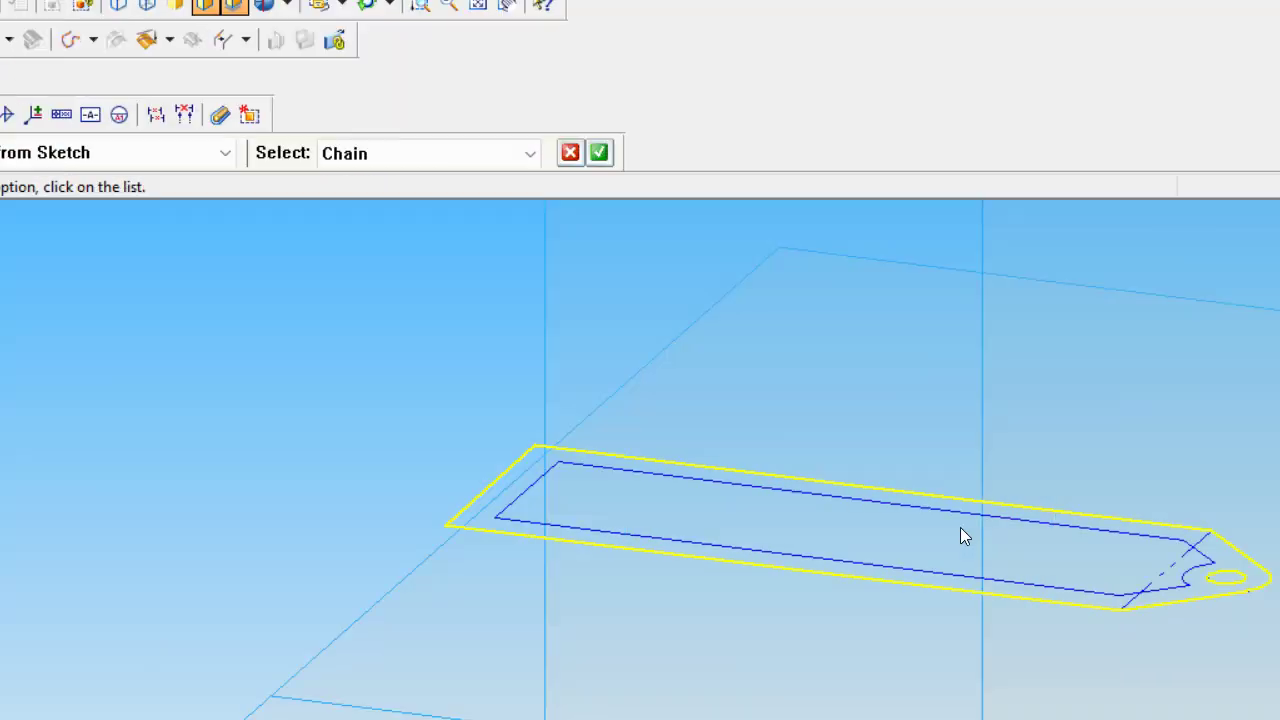
pyautogui.click(914, 506)
pyautogui.click(598, 152)
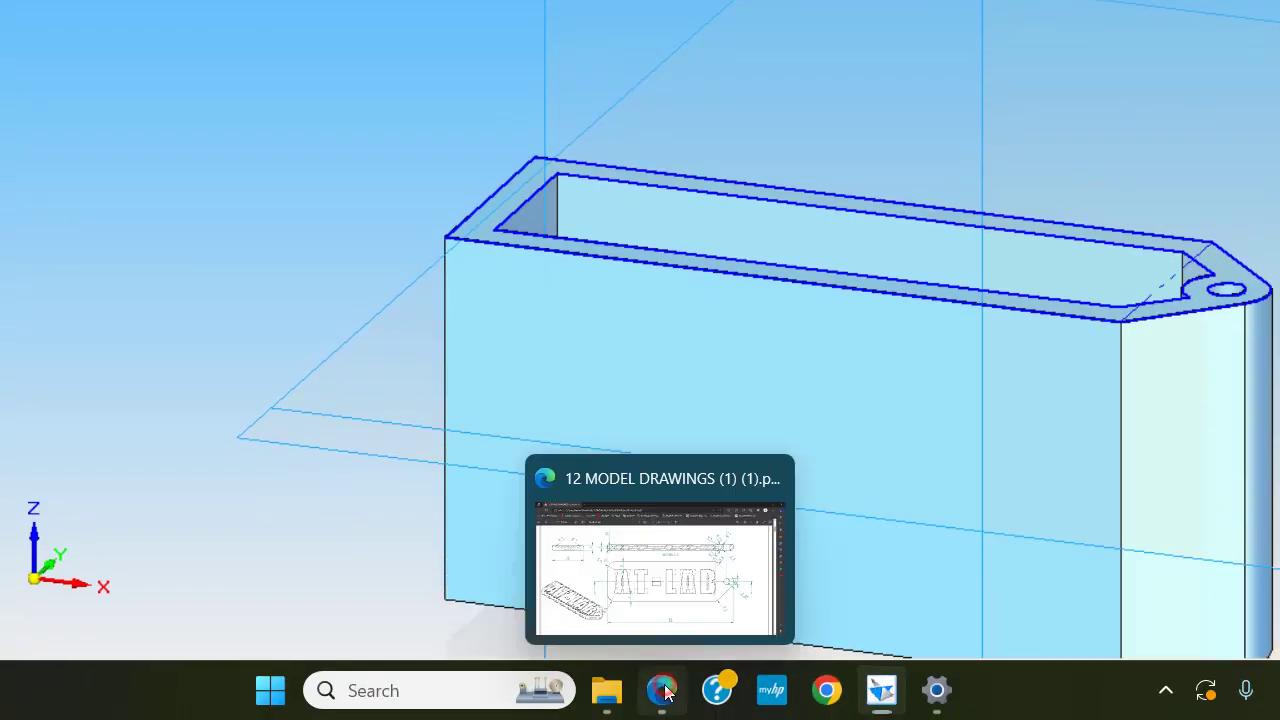
# Check the section view in the PDF drawing, and extrude the rim profile 3 mm symmetrically about the sketch plane.
pyautogui.click(661, 690)
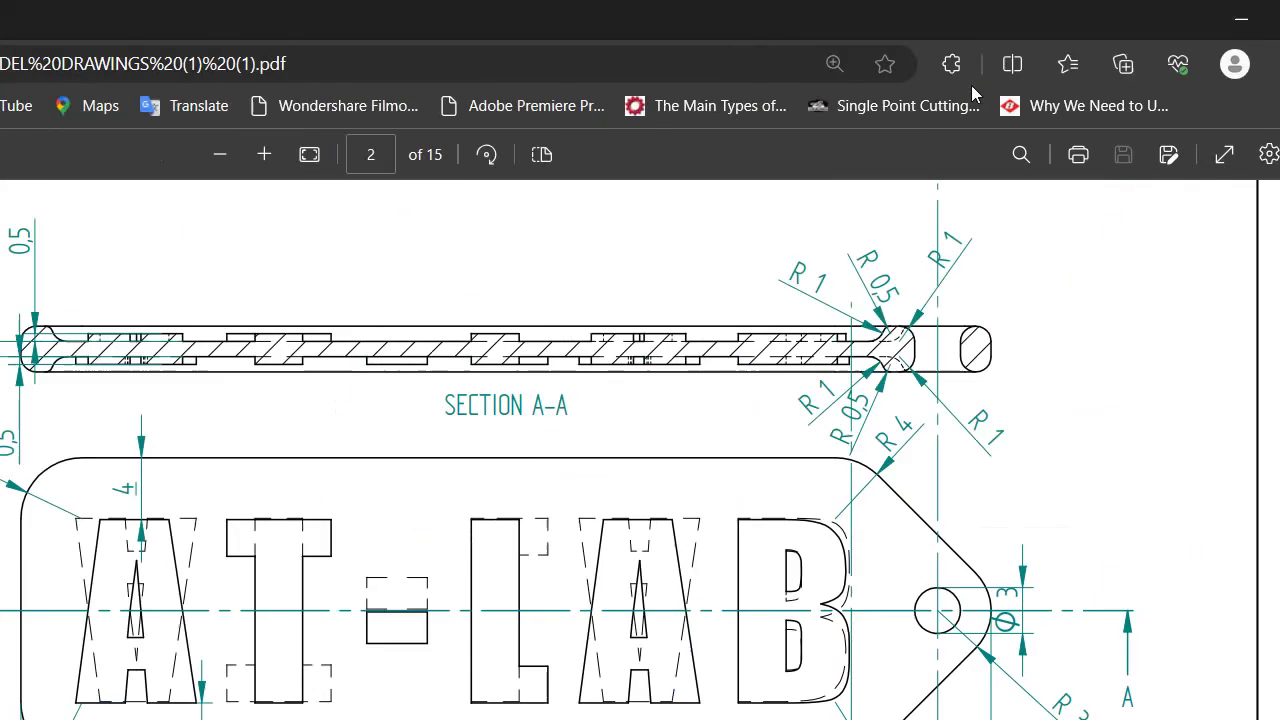
pyautogui.click(1130, 14)
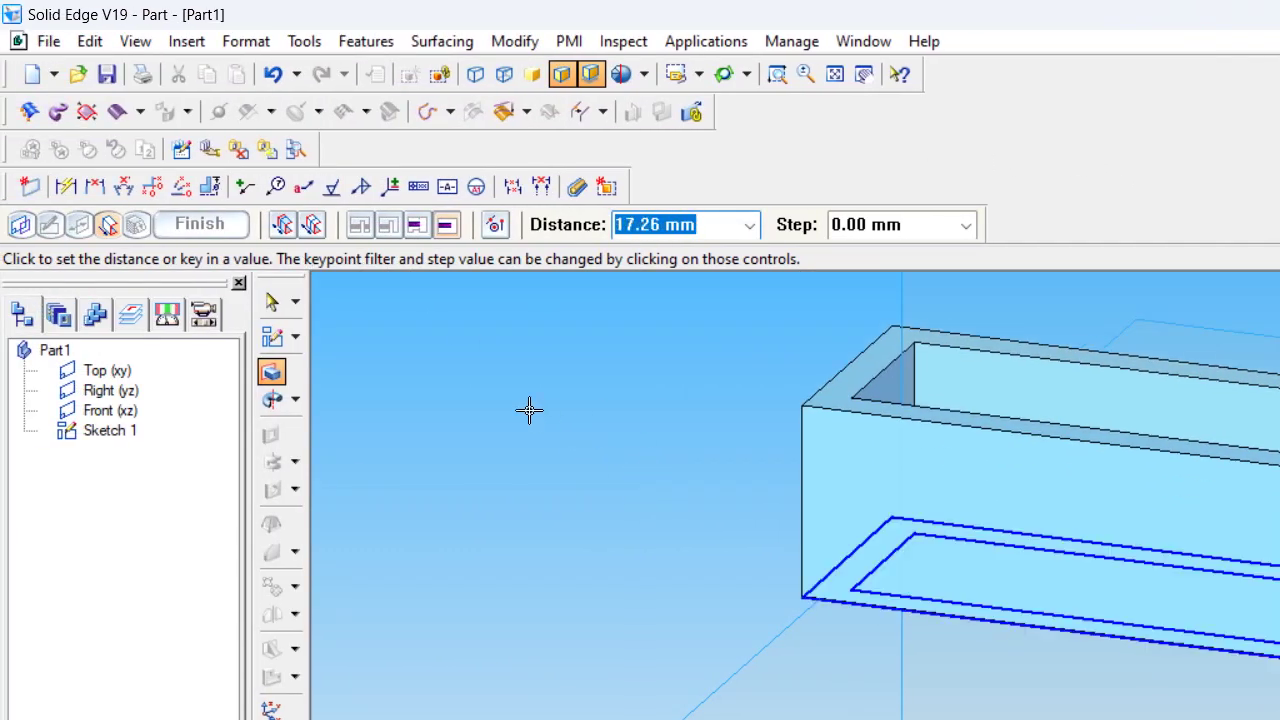
pyautogui.click(313, 225)
pyautogui.click(315, 228)
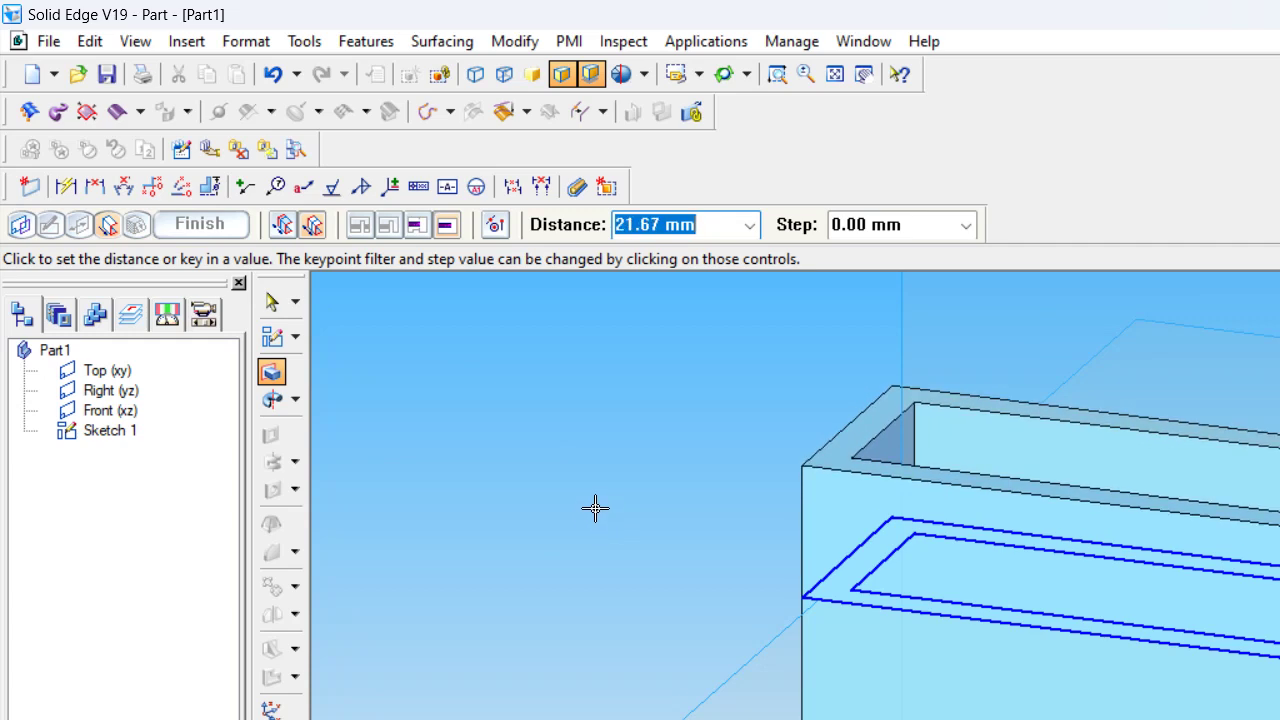
pyautogui.write('3')
pyautogui.press('Return')
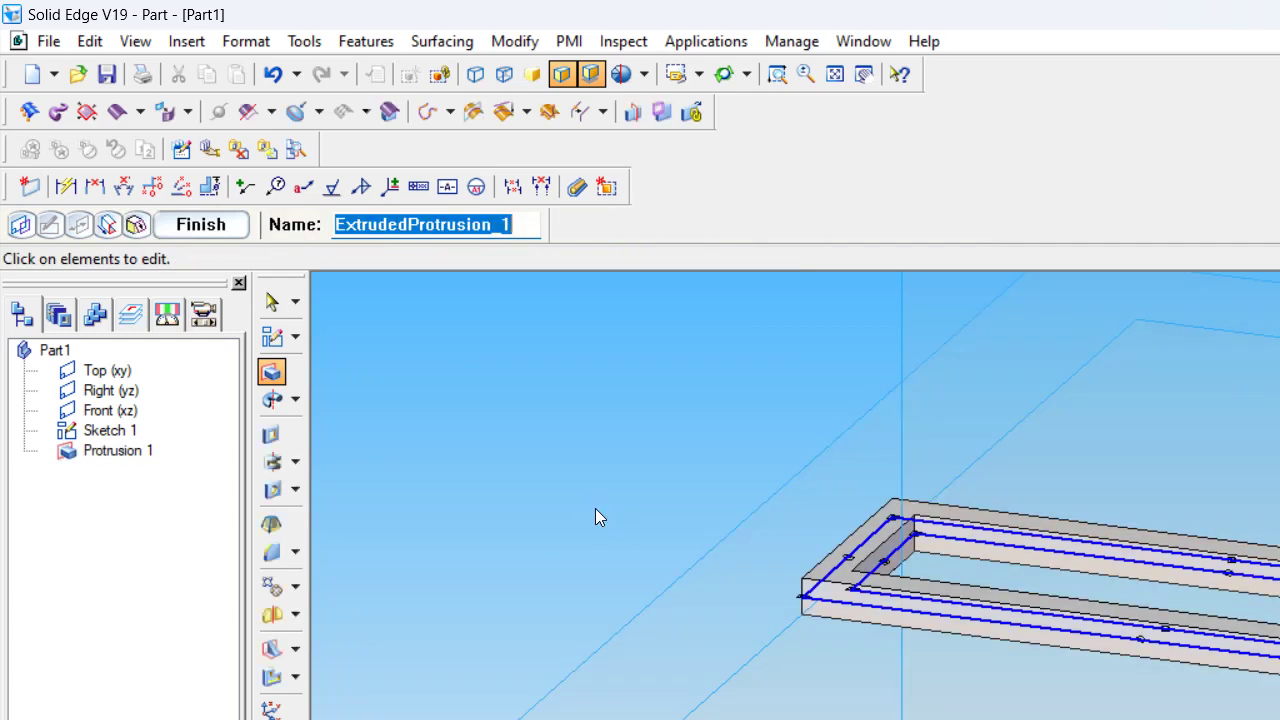
pyautogui.click(195, 225)
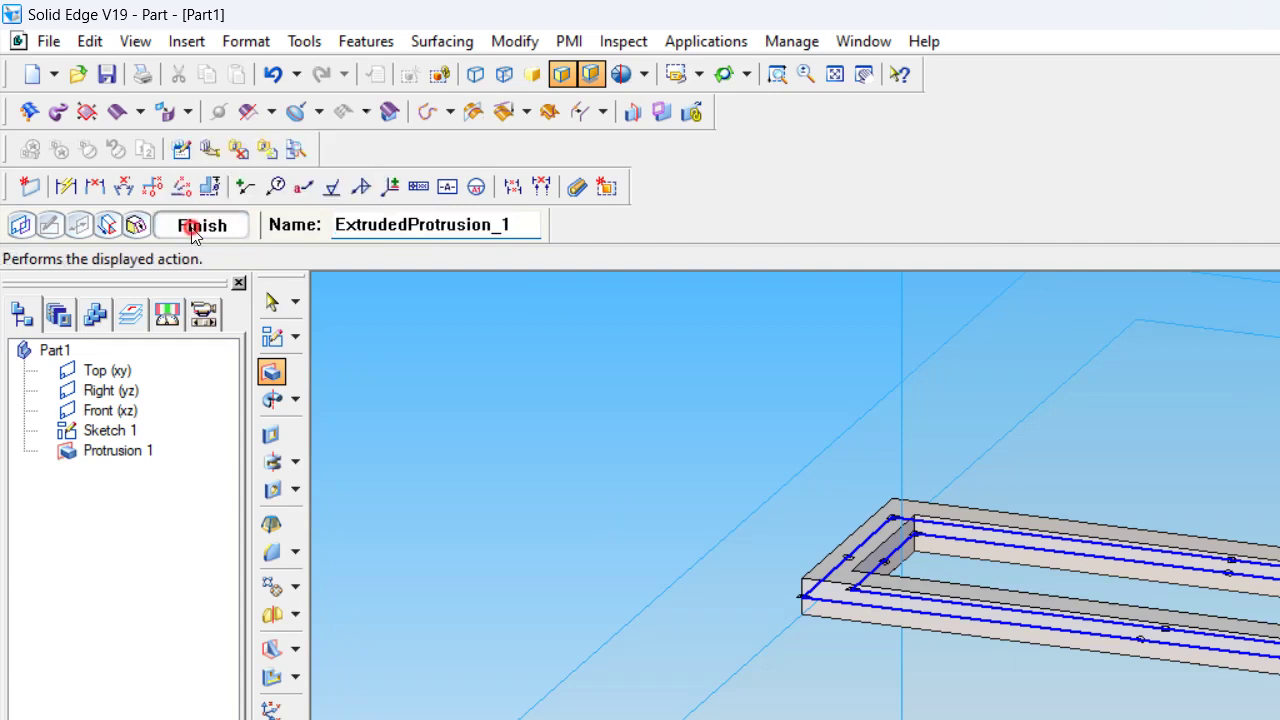
pyautogui.moveTo(808, 501); pyautogui.dragTo(725, 547, button='middle')
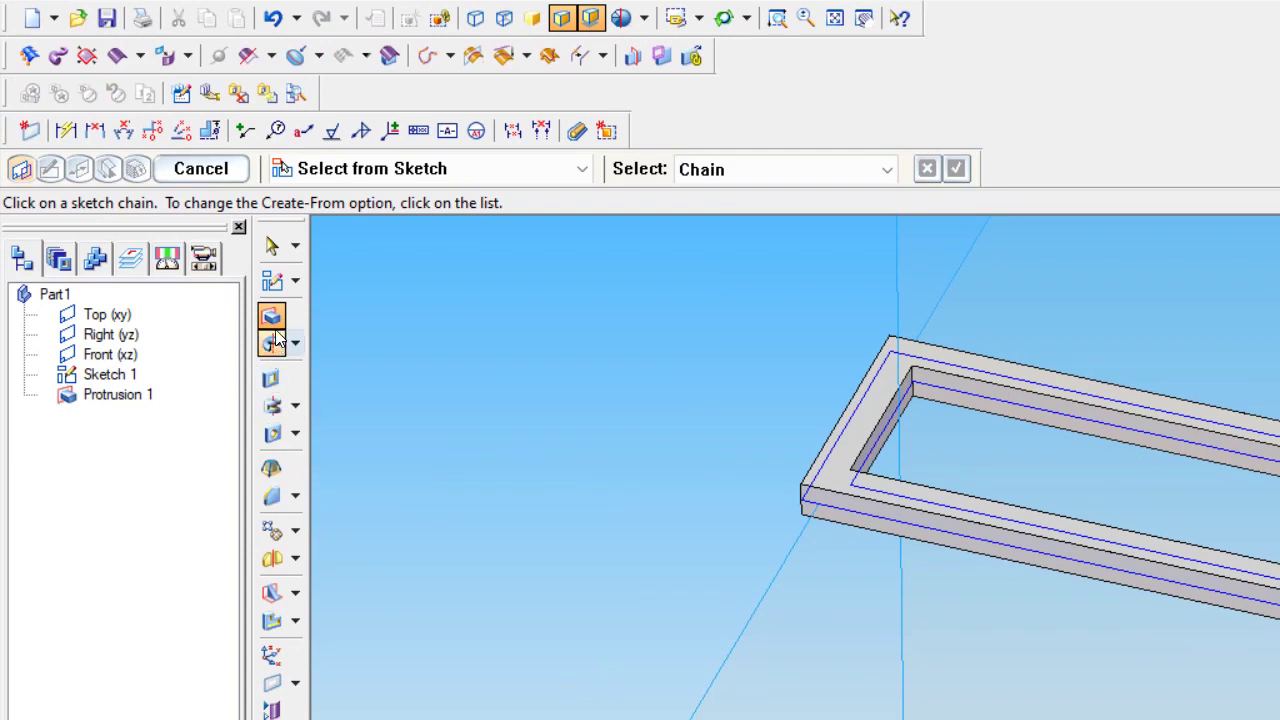
pyautogui.click(377, 323)
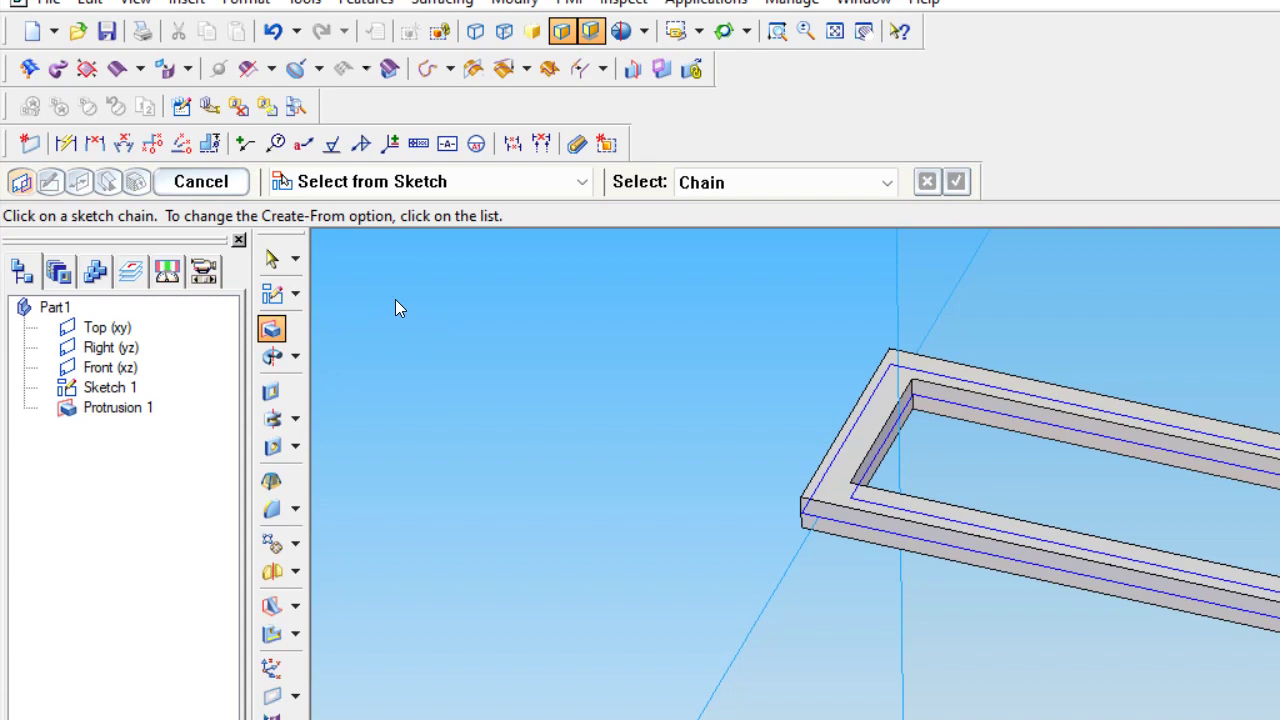
pyautogui.click(224, 182)
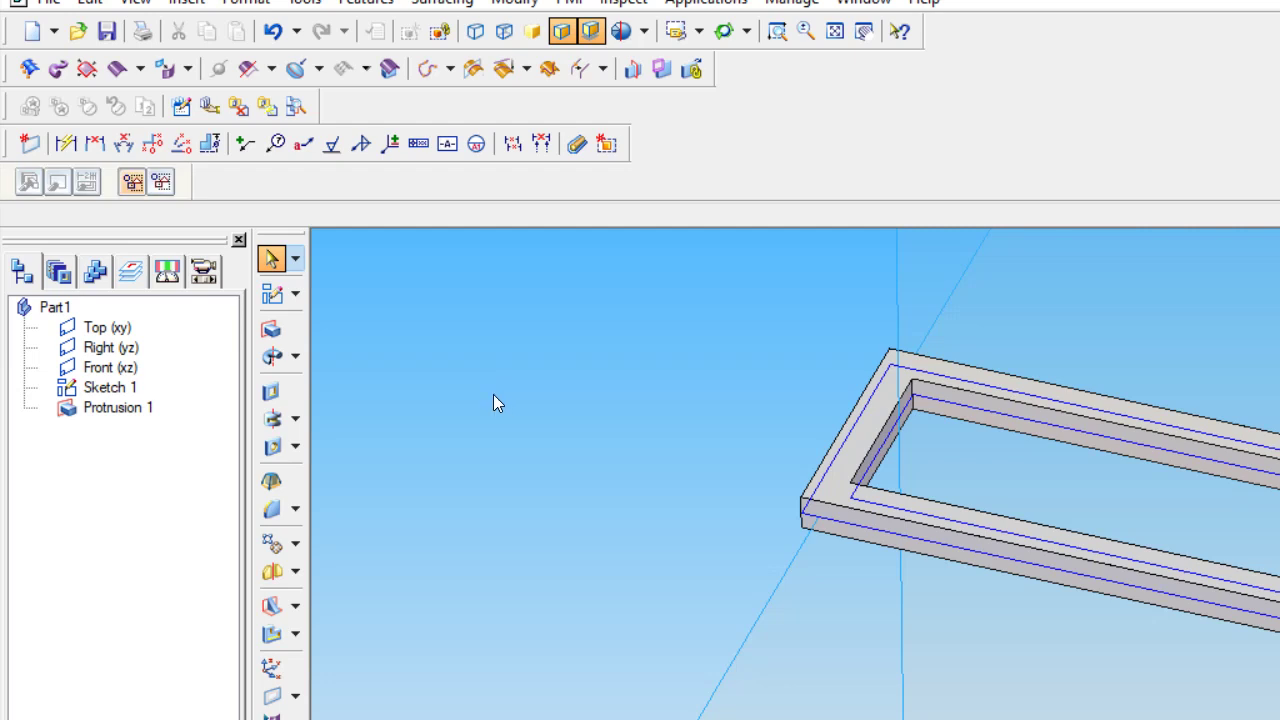
# Extrude the inner offset outline from the existing sketch 1 mm symmetrically about the sketch plane.
pyautogui.click(271, 331)
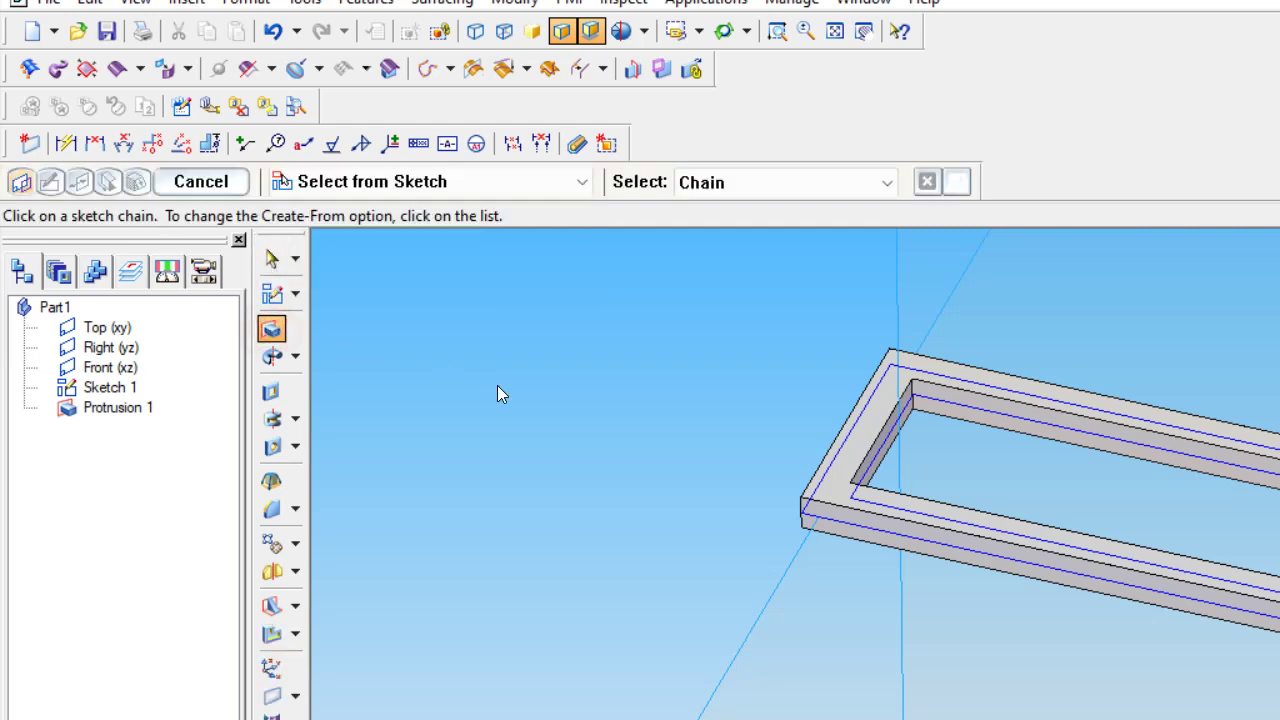
pyautogui.click(947, 403)
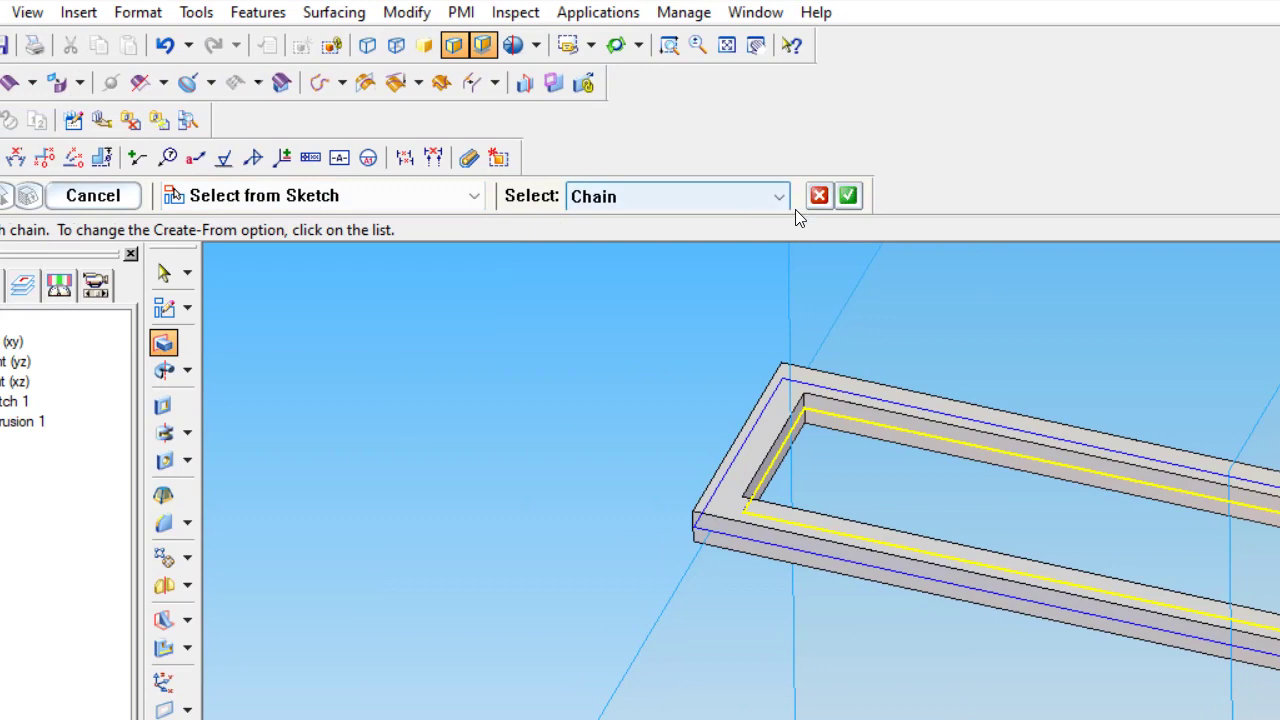
pyautogui.click(848, 196)
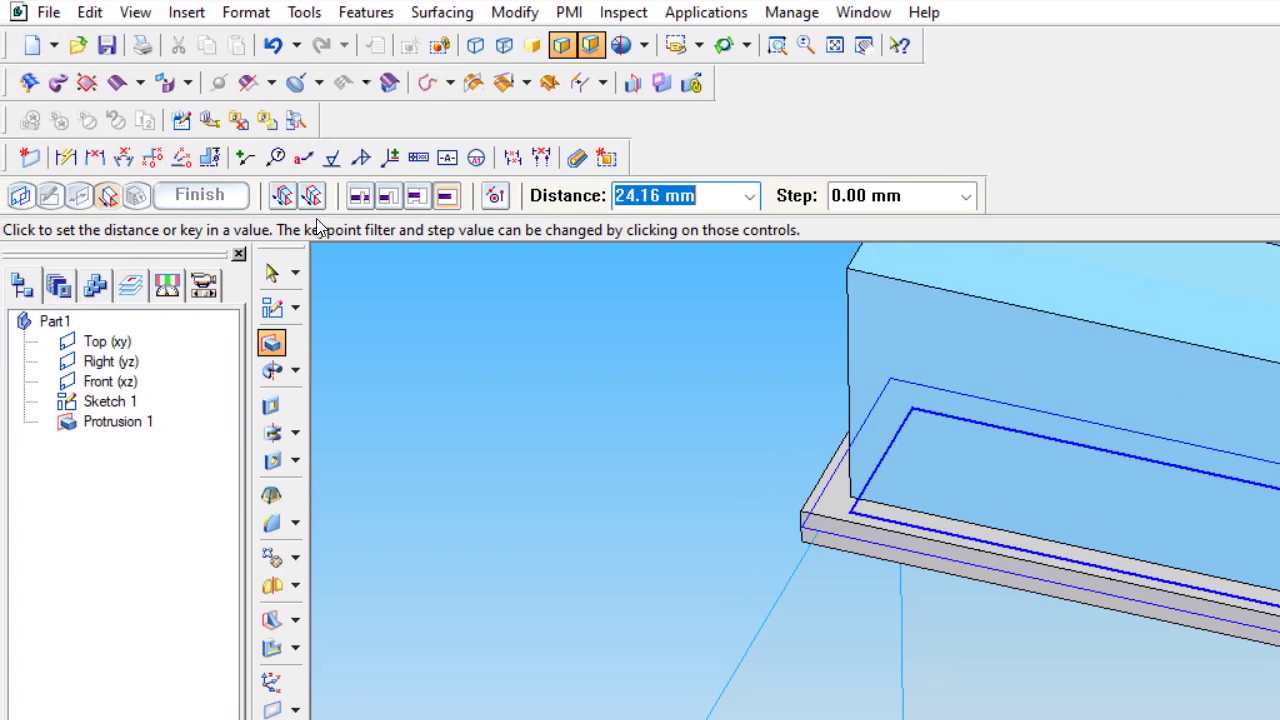
pyautogui.click(312, 196)
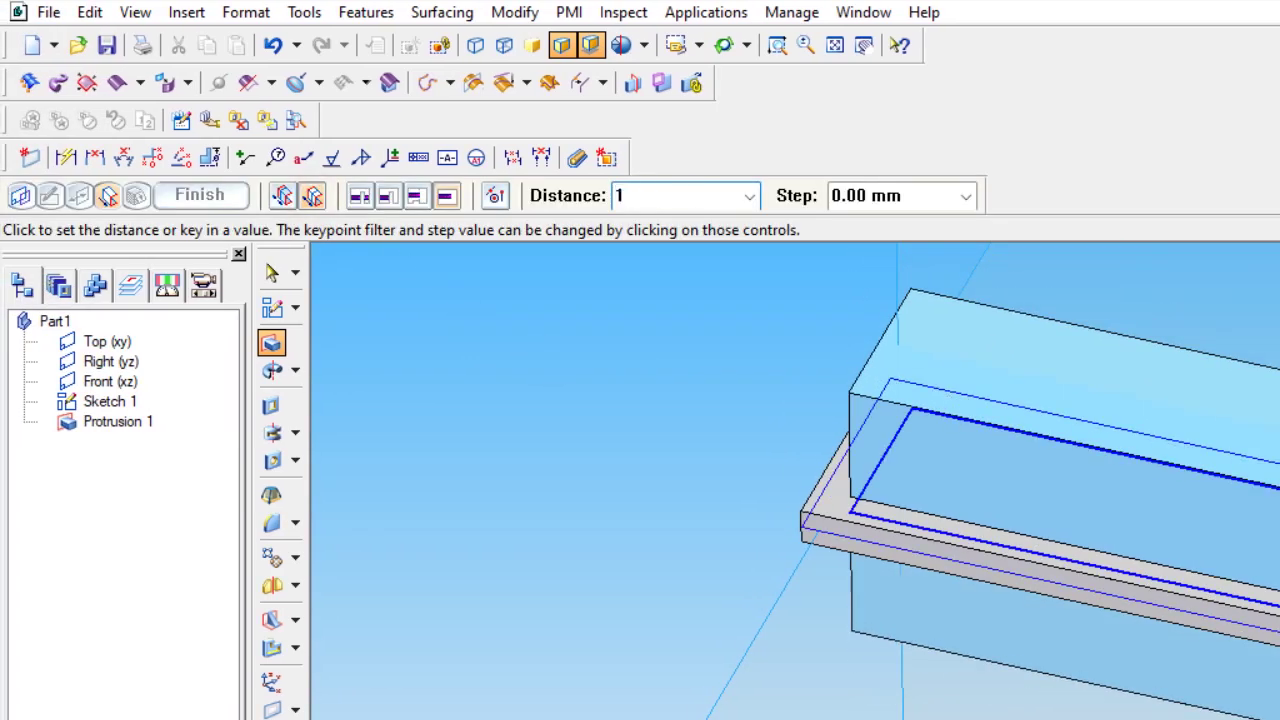
pyautogui.press('Return')
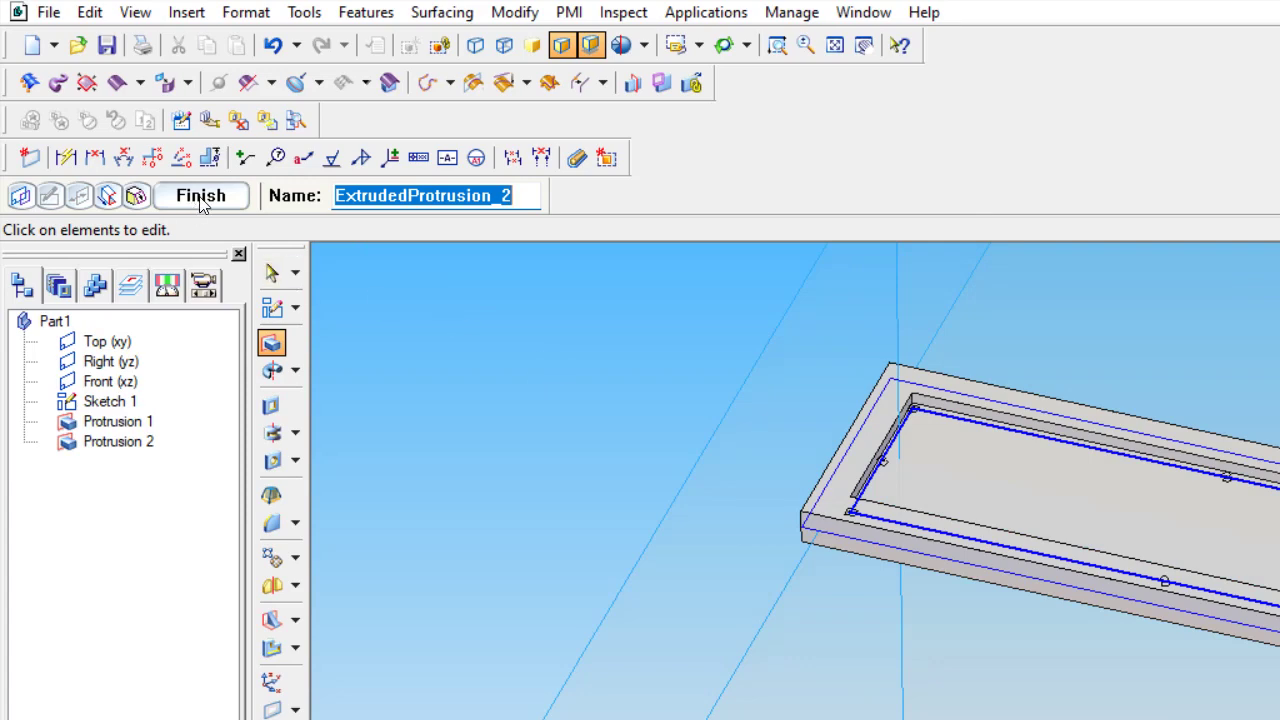
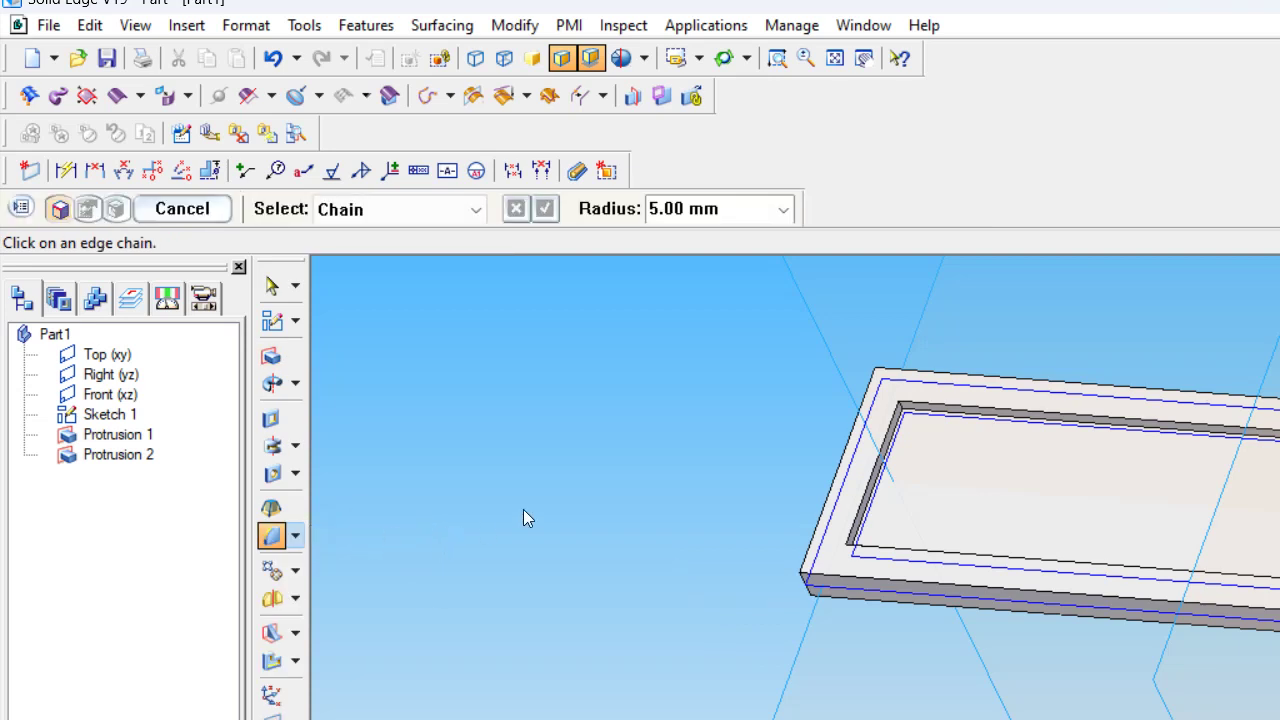
# Set the round radius to 1 mm and select one pocket corner edge at the square end and one where the slanted side begins.
pyautogui.click(738, 208)
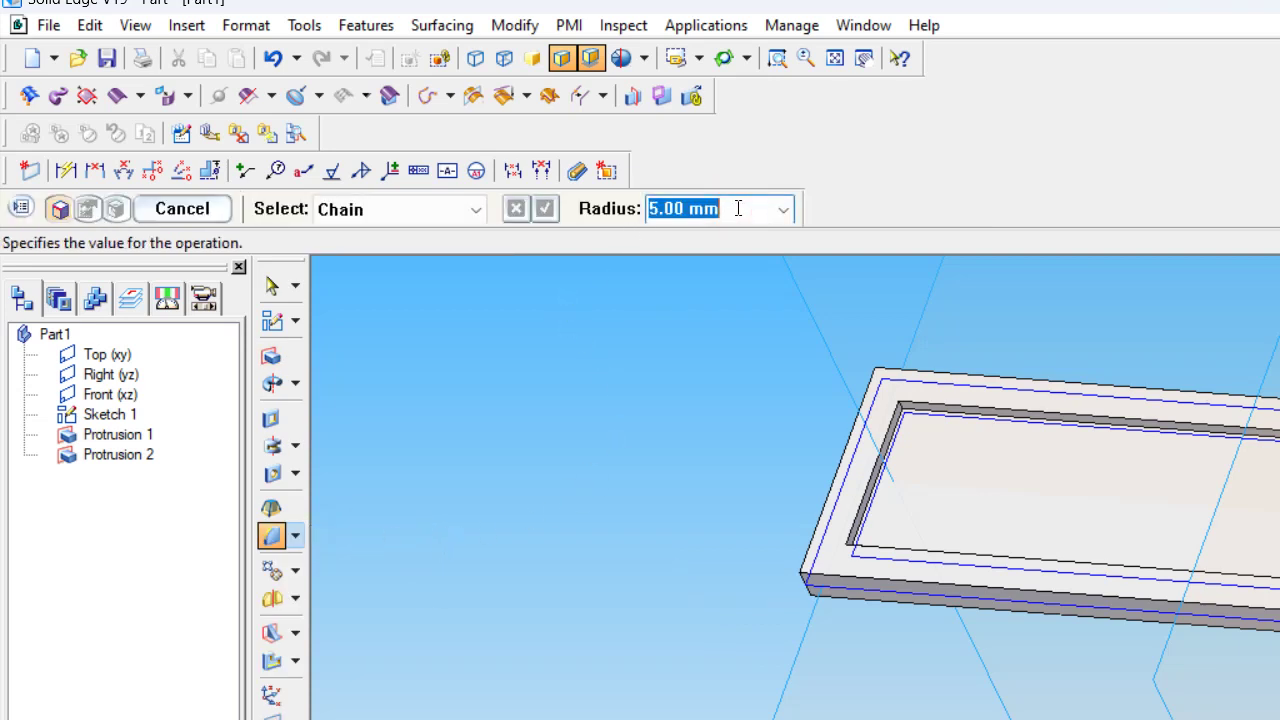
pyautogui.write('1')
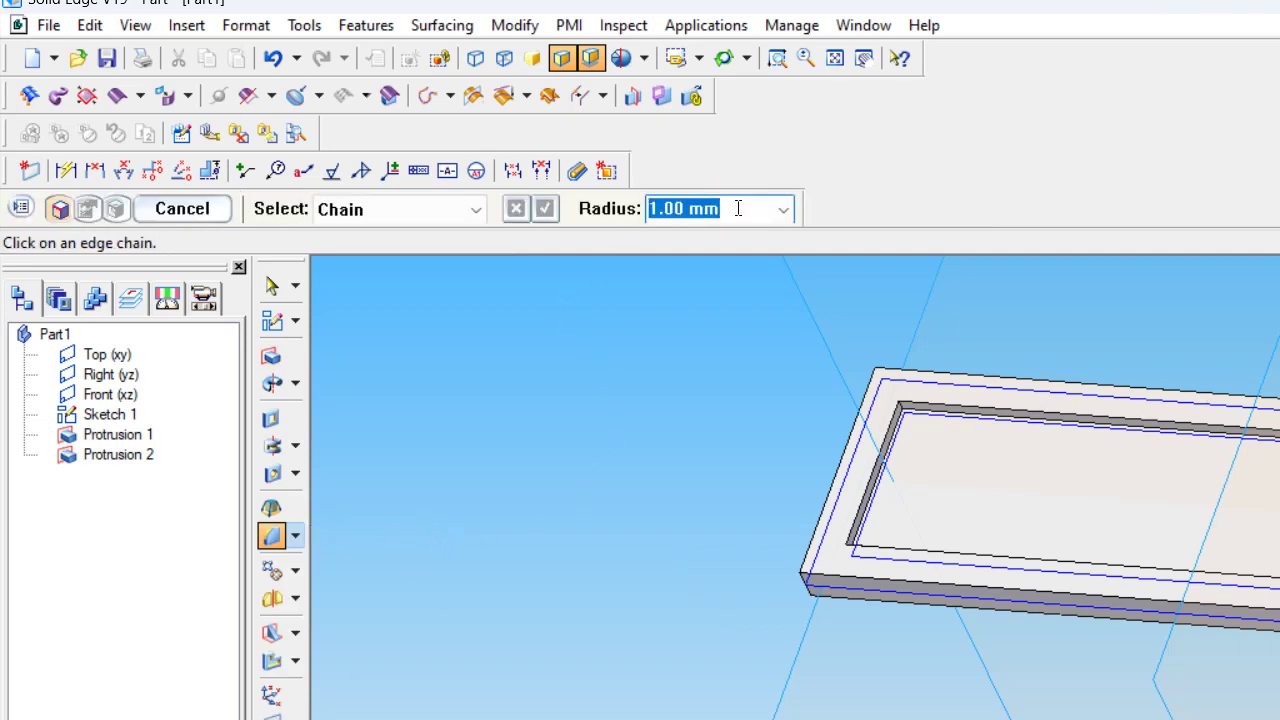
pyautogui.scroll(5, 900, 408)
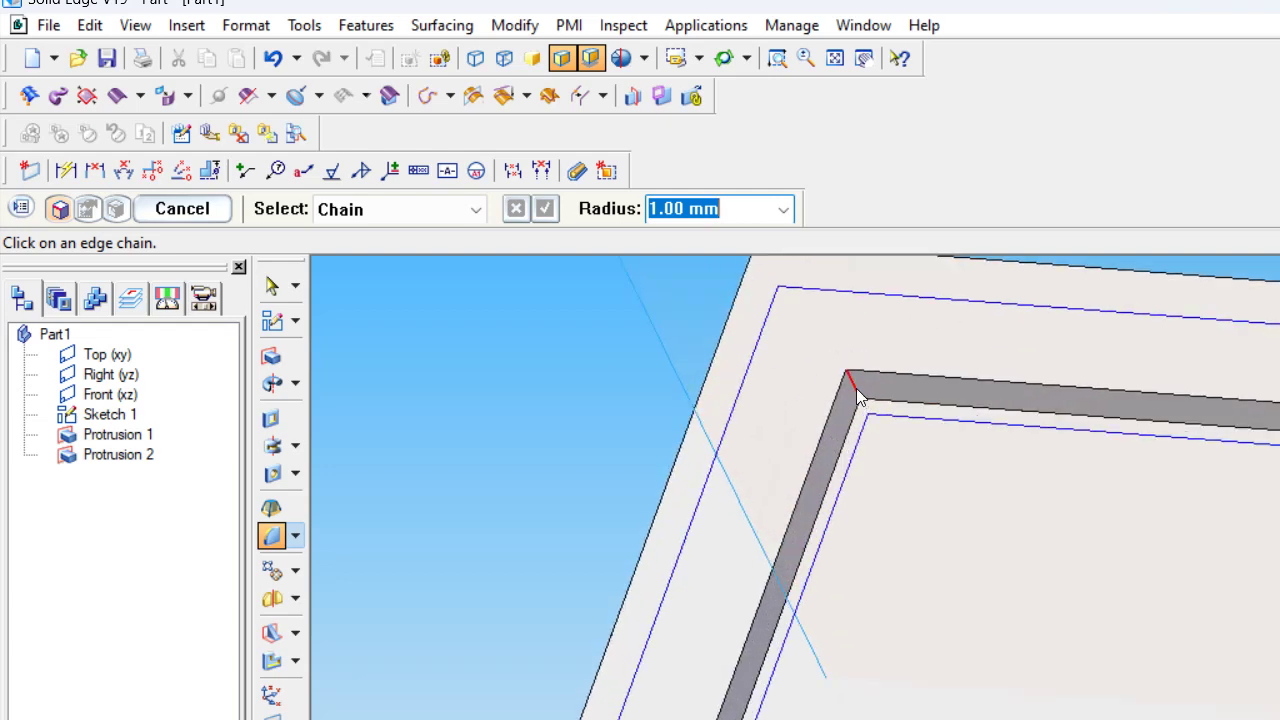
pyautogui.click(855, 393)
pyautogui.scroll(-4, 855, 450)
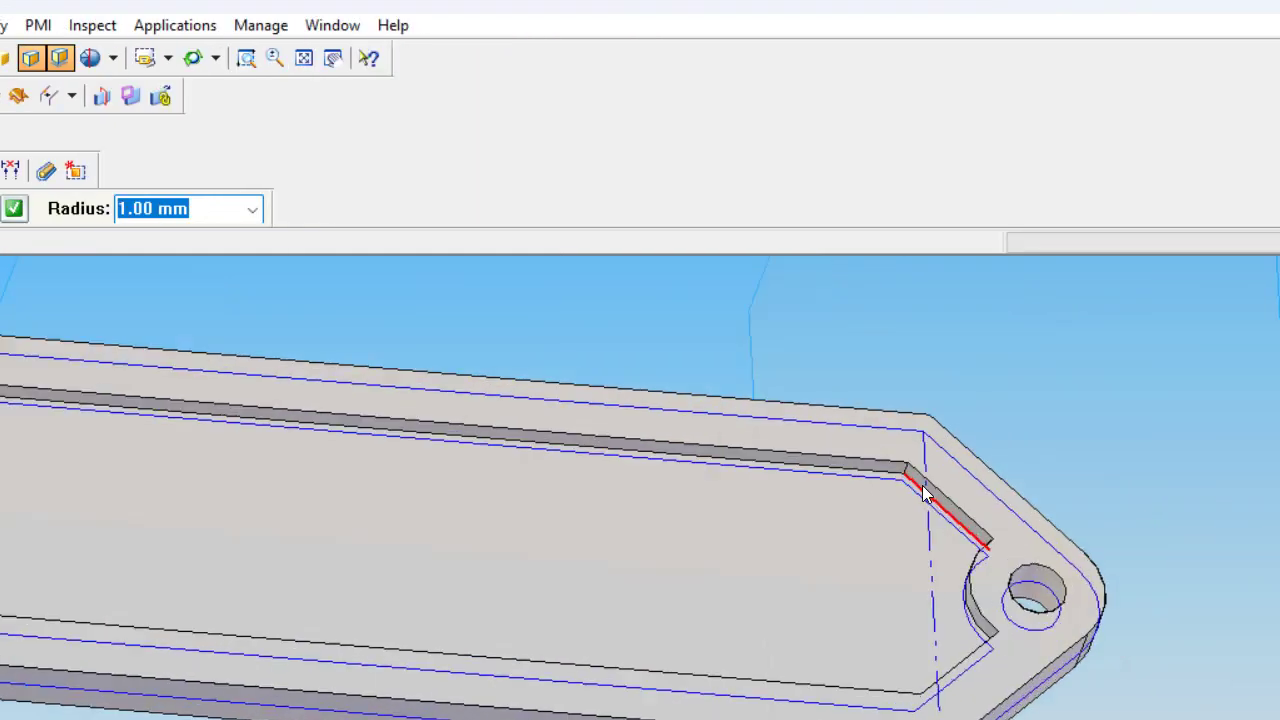
pyautogui.scroll(2, 876, 452)
pyautogui.click(886, 443)
pyautogui.scroll(-3, 870, 470)
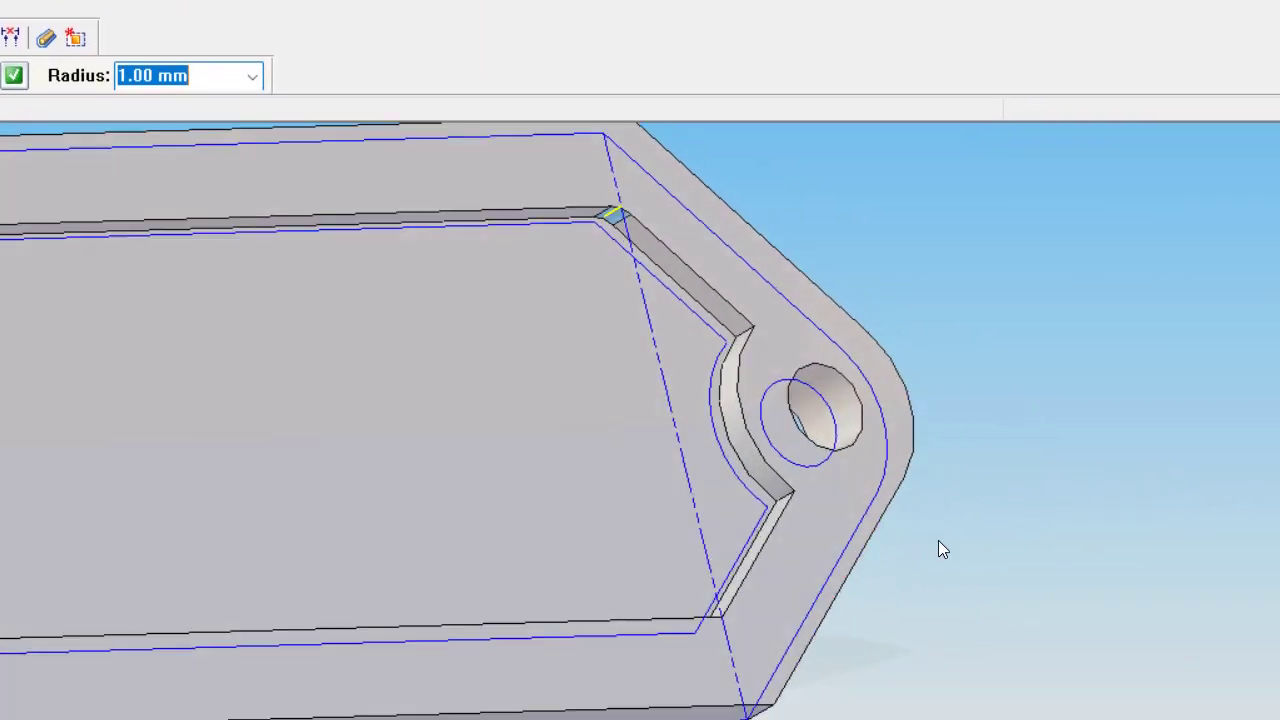
# Add the two pocket edges at the ends of the arc around the hole and the remaining slanted-side corner to the round.
pyautogui.moveTo(936, 540); pyautogui.dragTo(880, 500, button='middle')
pyautogui.scroll(2, 700, 321)
pyautogui.click(660, 308)
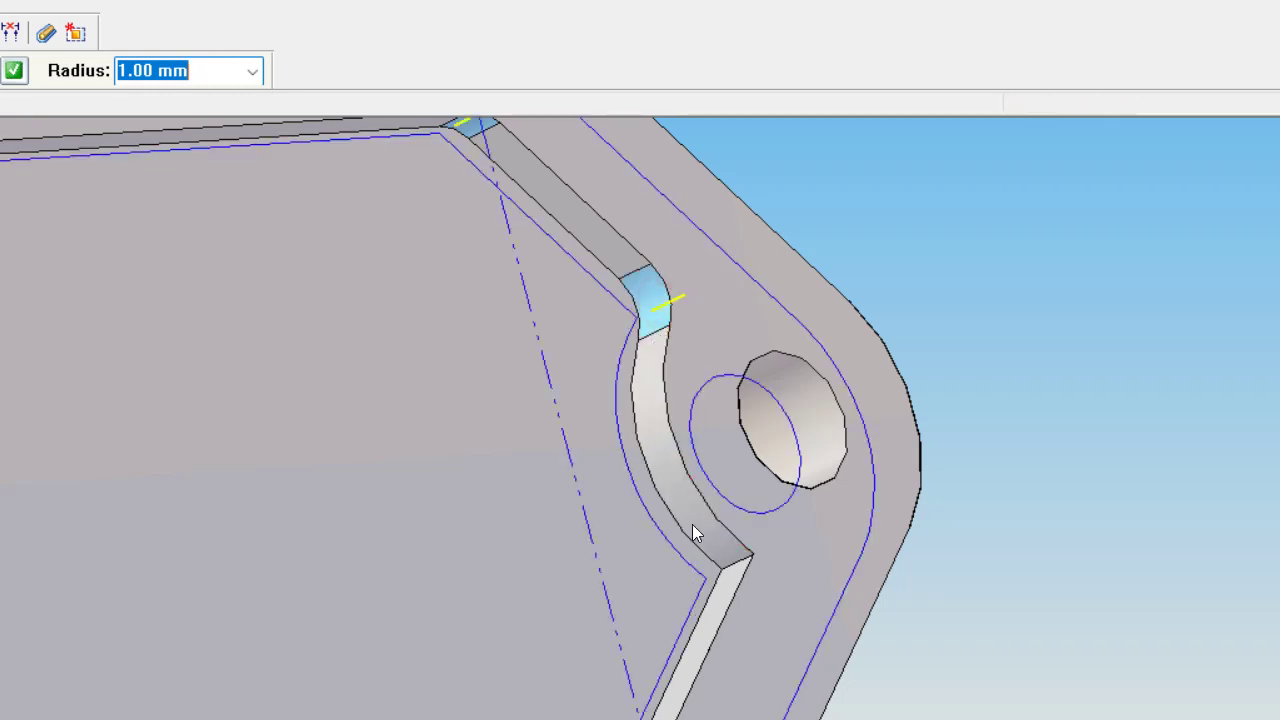
pyautogui.click(735, 559)
pyautogui.scroll(-1, 477, 527)
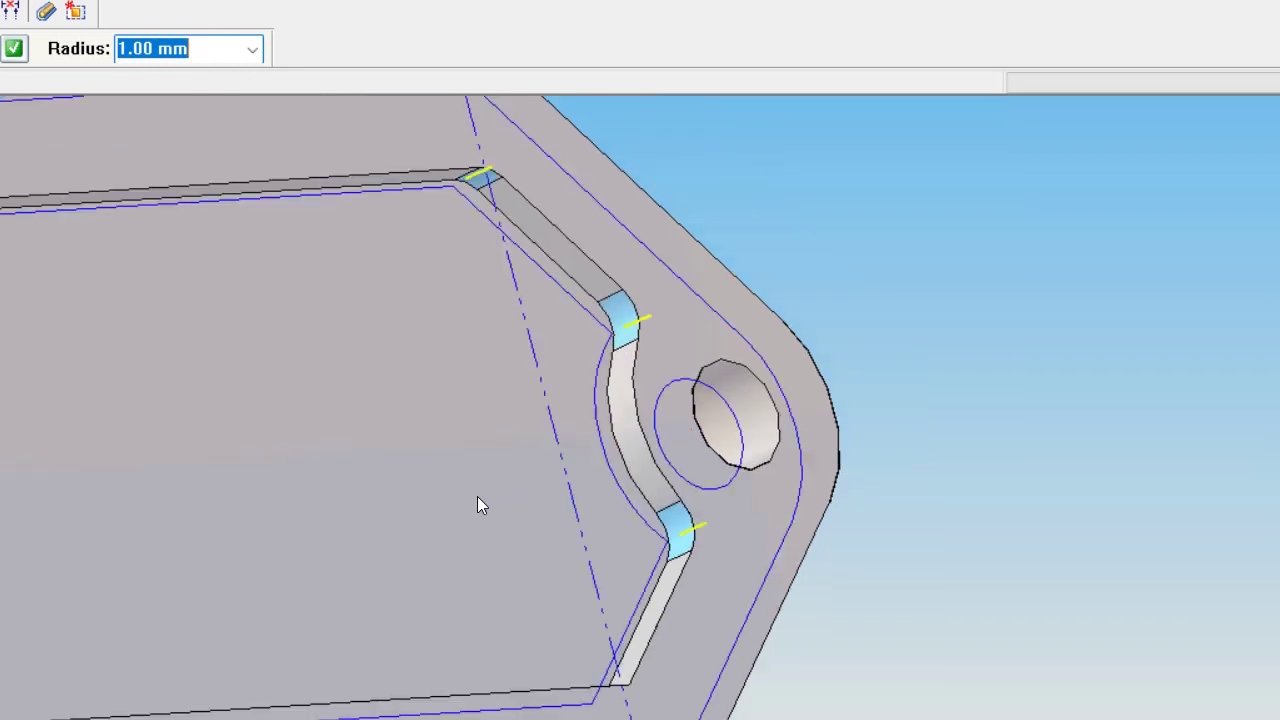
pyautogui.scroll(-2, 450, 525)
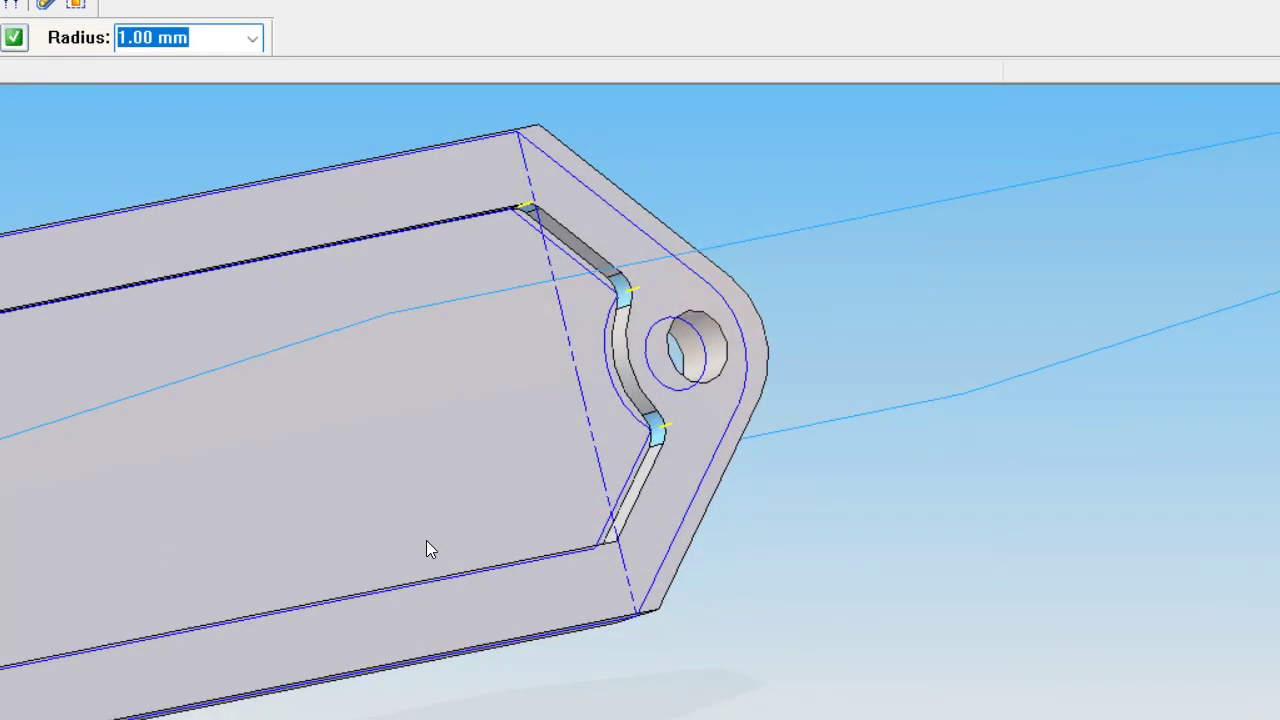
pyautogui.scroll(4, 442, 521)
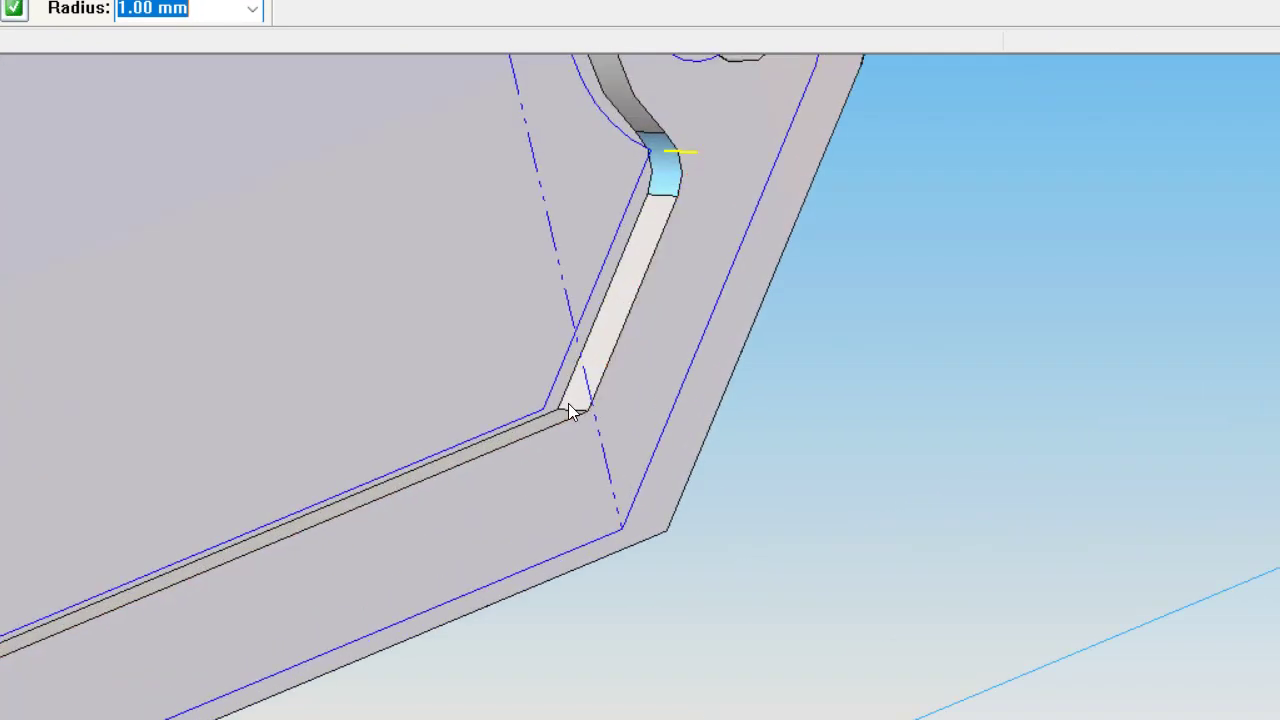
pyautogui.click(569, 409)
pyautogui.scroll(-5, 816, 421)
# Add the remaining corner edge at the square end of the same pocket to the round selection.
pyautogui.moveTo(823, 454); pyautogui.dragTo(650, 530, button='middle')
pyautogui.scroll(-4, 369, 548)
pyautogui.scroll(5, 367, 569)
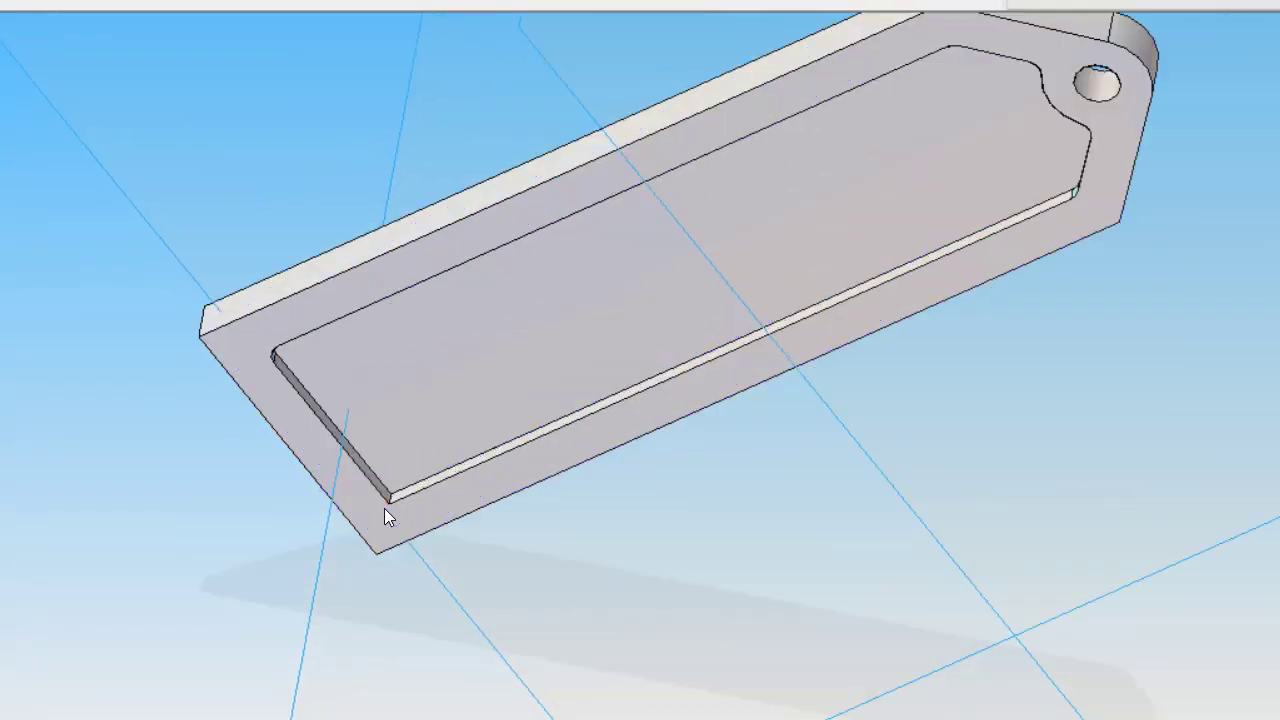
pyautogui.scroll(3, 385, 509)
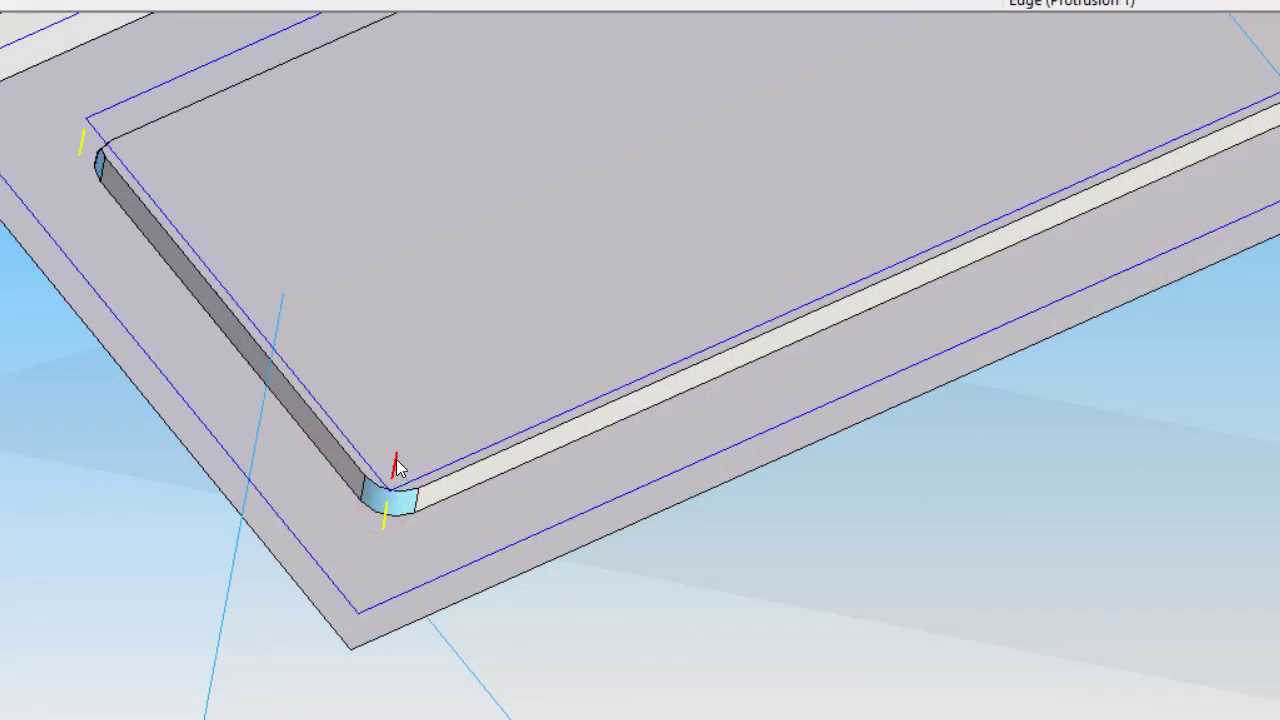
# Select the square-end corner edges of the pocket on the opposite face for the same round.
pyautogui.scroll(-3, 257, 502)
pyautogui.moveTo(159, 475); pyautogui.dragTo(335, 522, button='middle')
pyautogui.moveTo(528, 531); pyautogui.dragTo(474, 594, button='middle')
pyautogui.scroll(5, 438, 514)
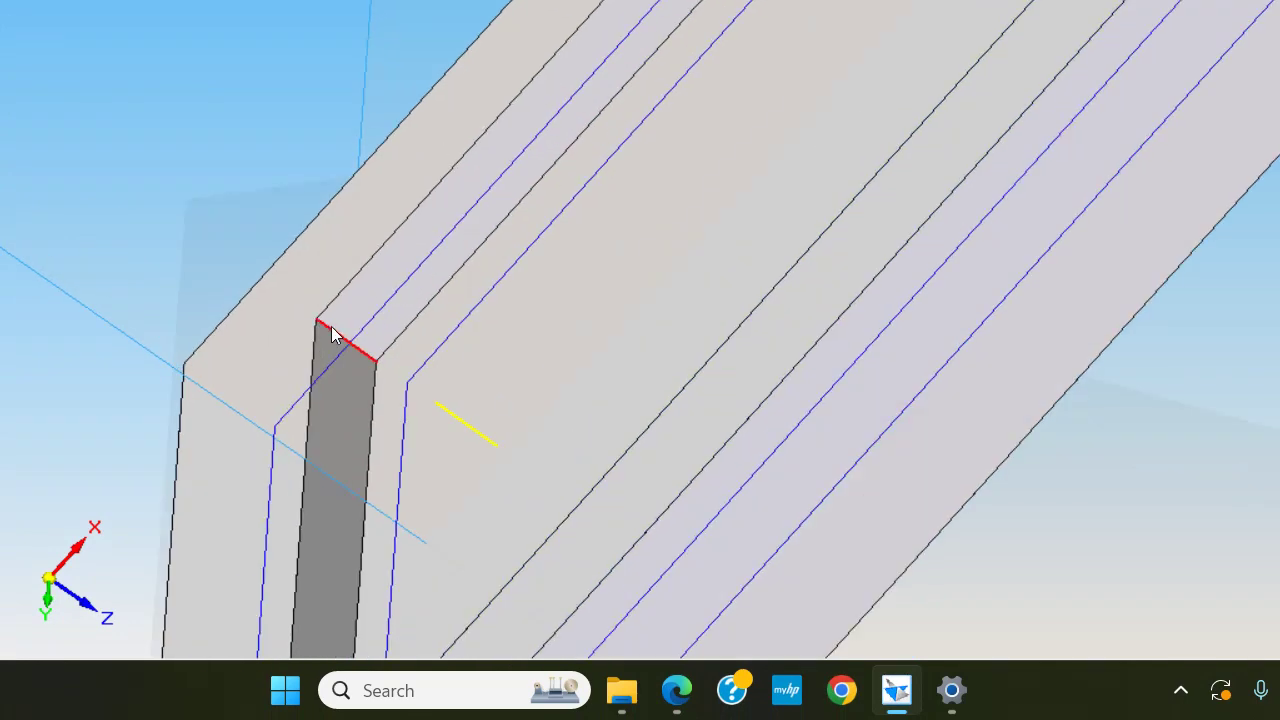
pyautogui.scroll(-5, 480, 329)
pyautogui.moveTo(491, 329); pyautogui.dragTo(463, 437, button='middle')
pyautogui.scroll(5, 440, 371)
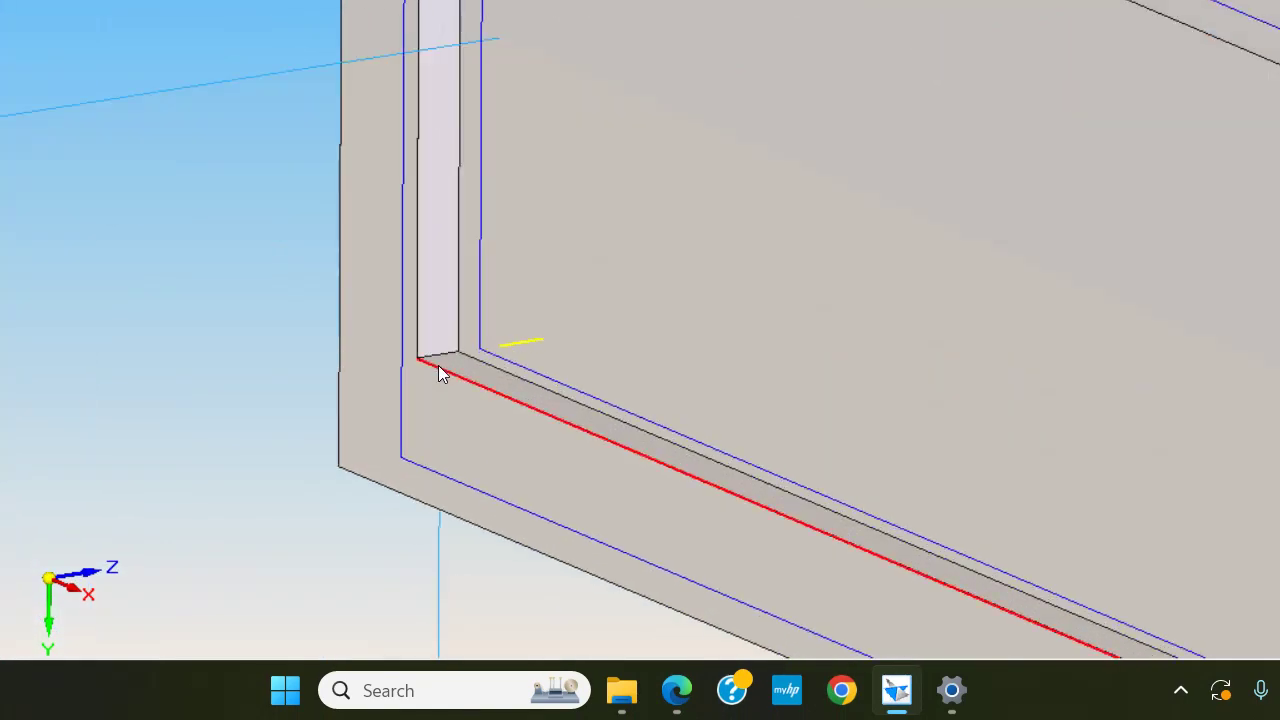
pyautogui.click(441, 358)
pyautogui.scroll(-4, 298, 213)
# Select the slanted-side and arc corner edges near the hole in the opposite face's pocket for the round.
pyautogui.moveTo(267, 213); pyautogui.dragTo(467, 381, button='middle')
pyautogui.scroll(1, 511, 159)
pyautogui.scroll(-4, 660, 128)
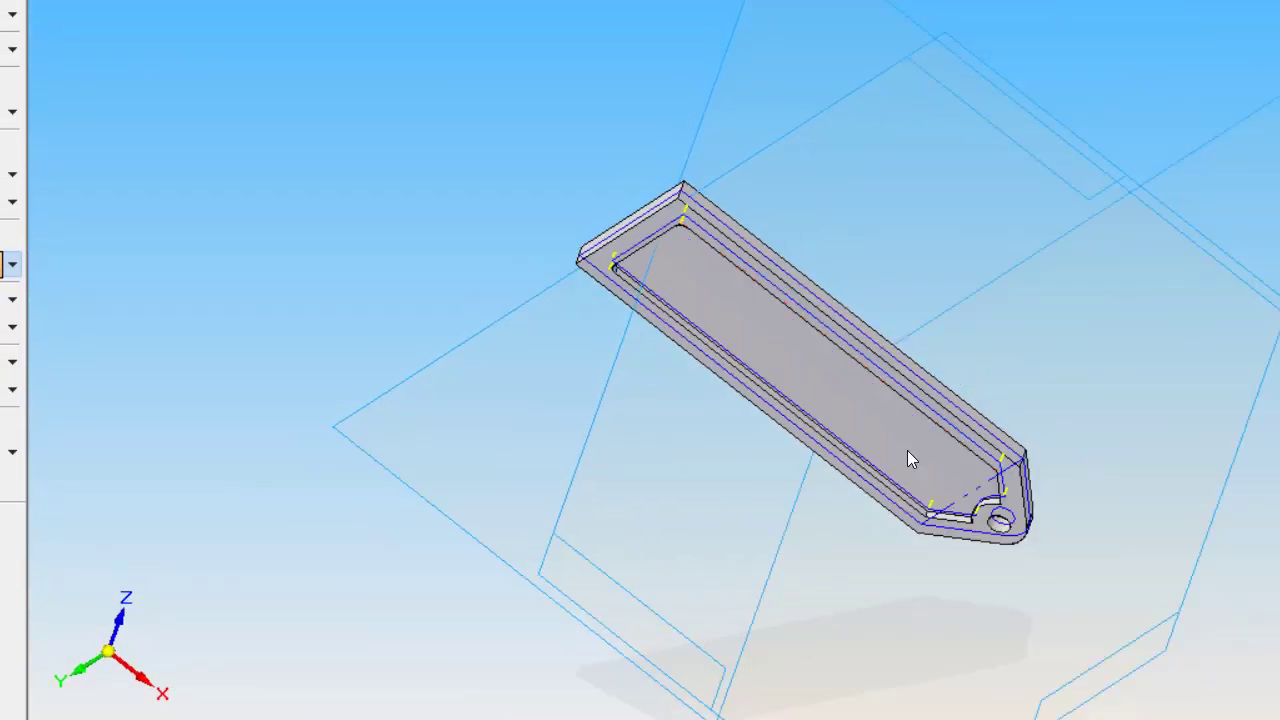
pyautogui.scroll(2, 910, 466)
pyautogui.scroll(4, 907, 505)
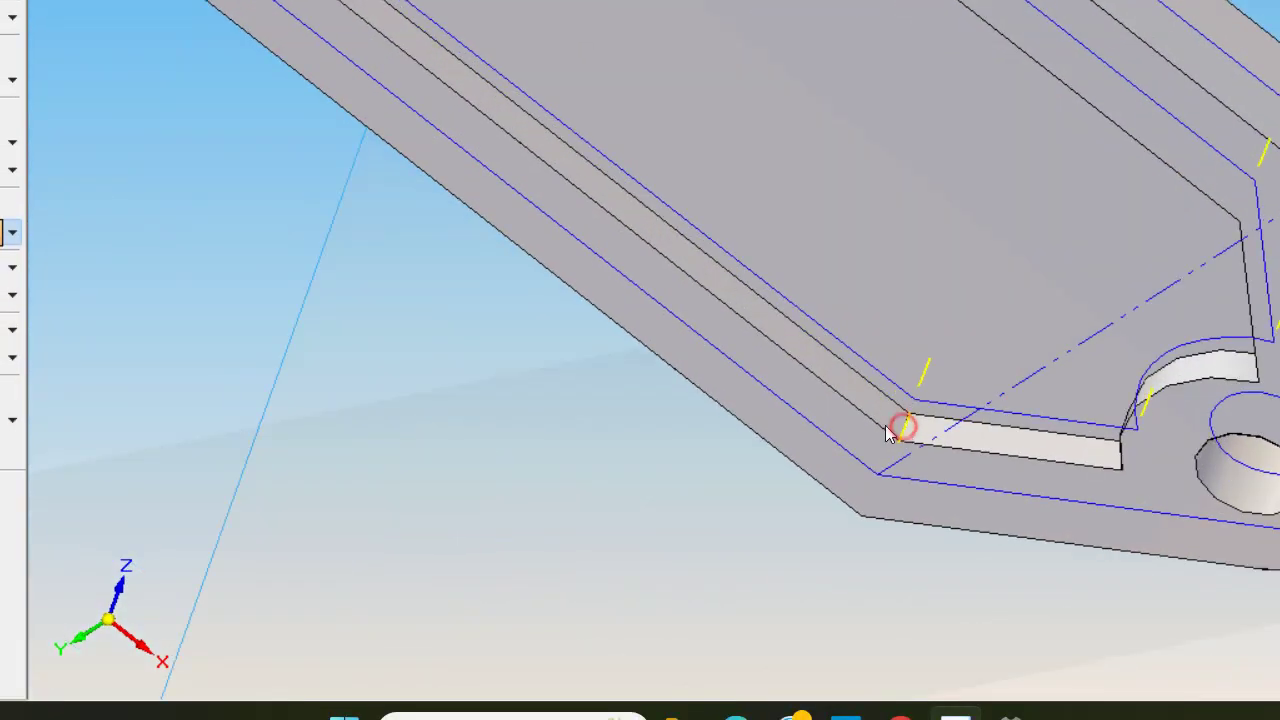
pyautogui.click(904, 428)
pyautogui.scroll(-2, 813, 441)
pyautogui.scroll(2, 905, 509)
pyautogui.moveTo(905, 509); pyautogui.dragTo(985, 529, button='middle')
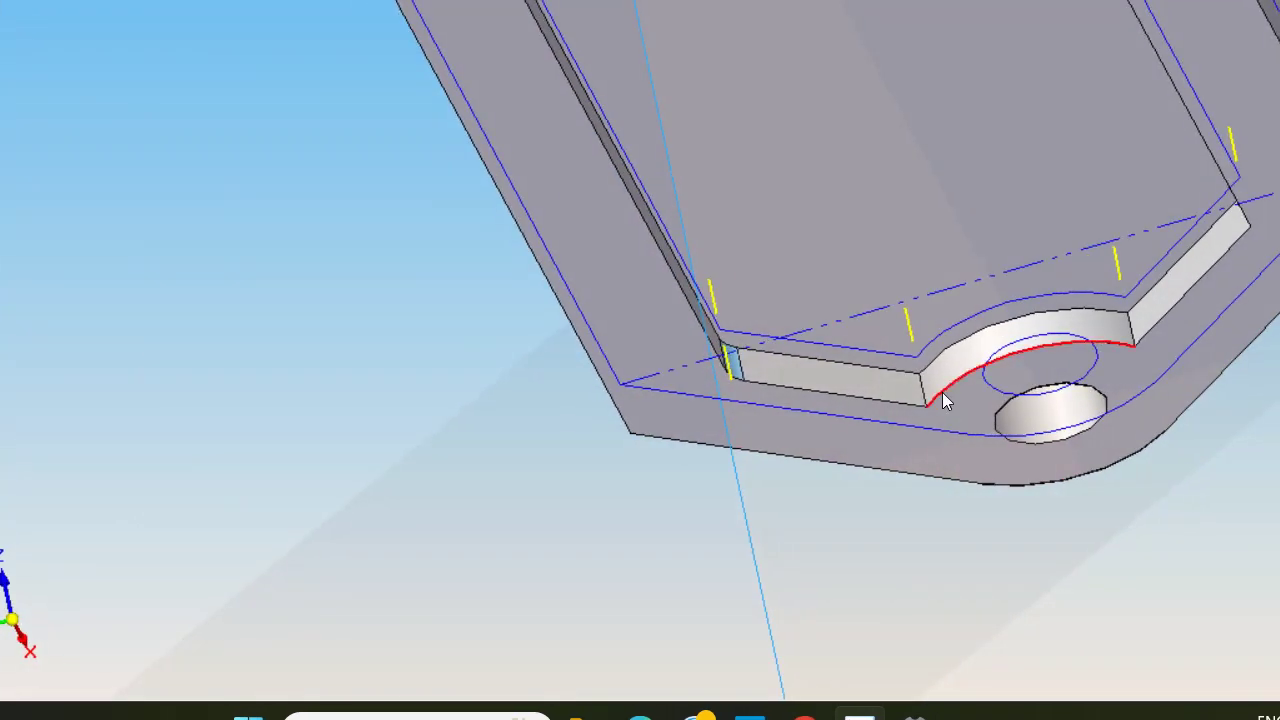
pyautogui.click(925, 392)
pyautogui.moveTo(950, 332); pyautogui.dragTo(981, 237, button='middle')
pyautogui.click(964, 239)
pyautogui.scroll(-5, 870, 311)
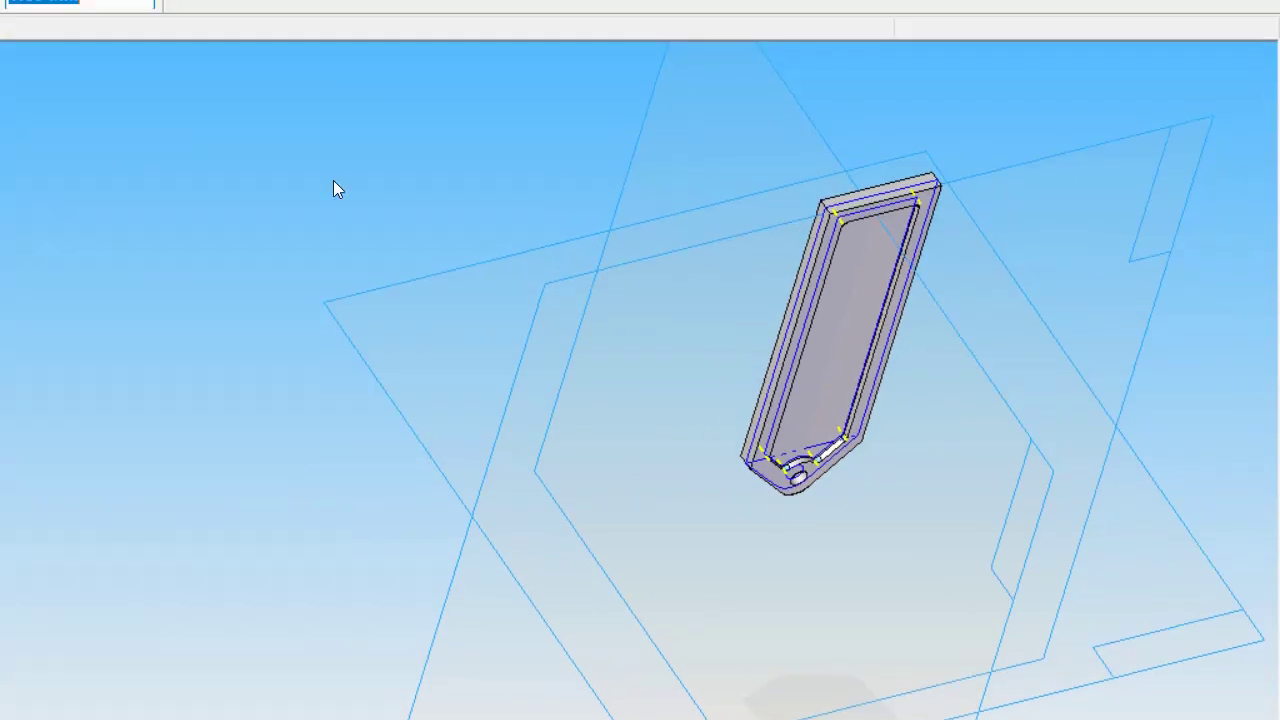
# Accept the selected pocket edges, preview the 1 mm round and finish it.
pyautogui.write('5')
pyautogui.press('Return')
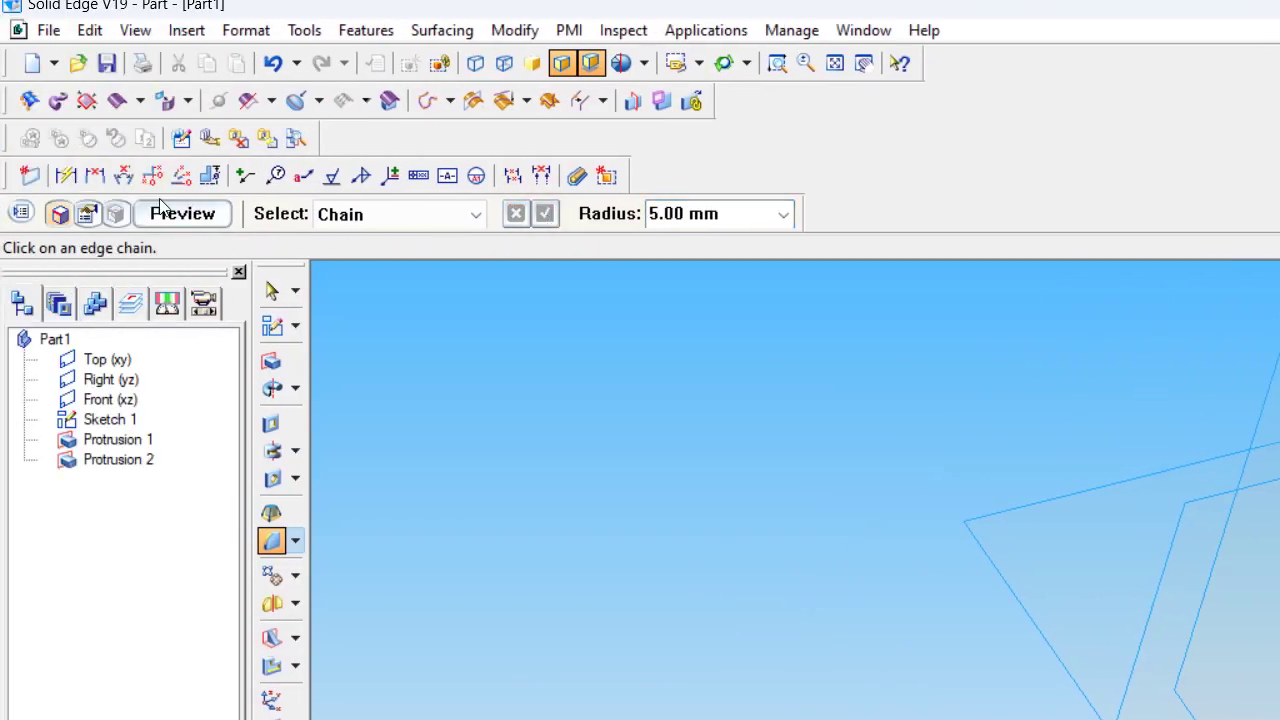
pyautogui.click(175, 217)
pyautogui.click(191, 223)
pyautogui.scroll(3, 785, 422)
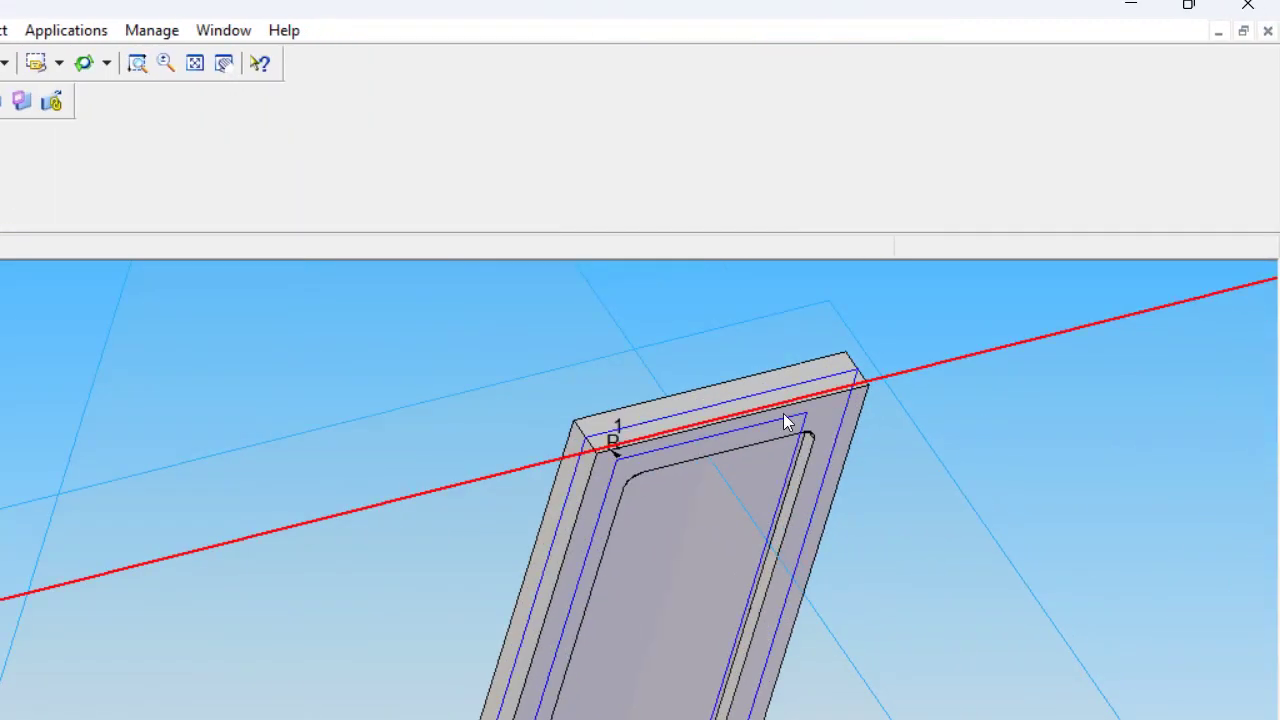
pyautogui.click(178, 224)
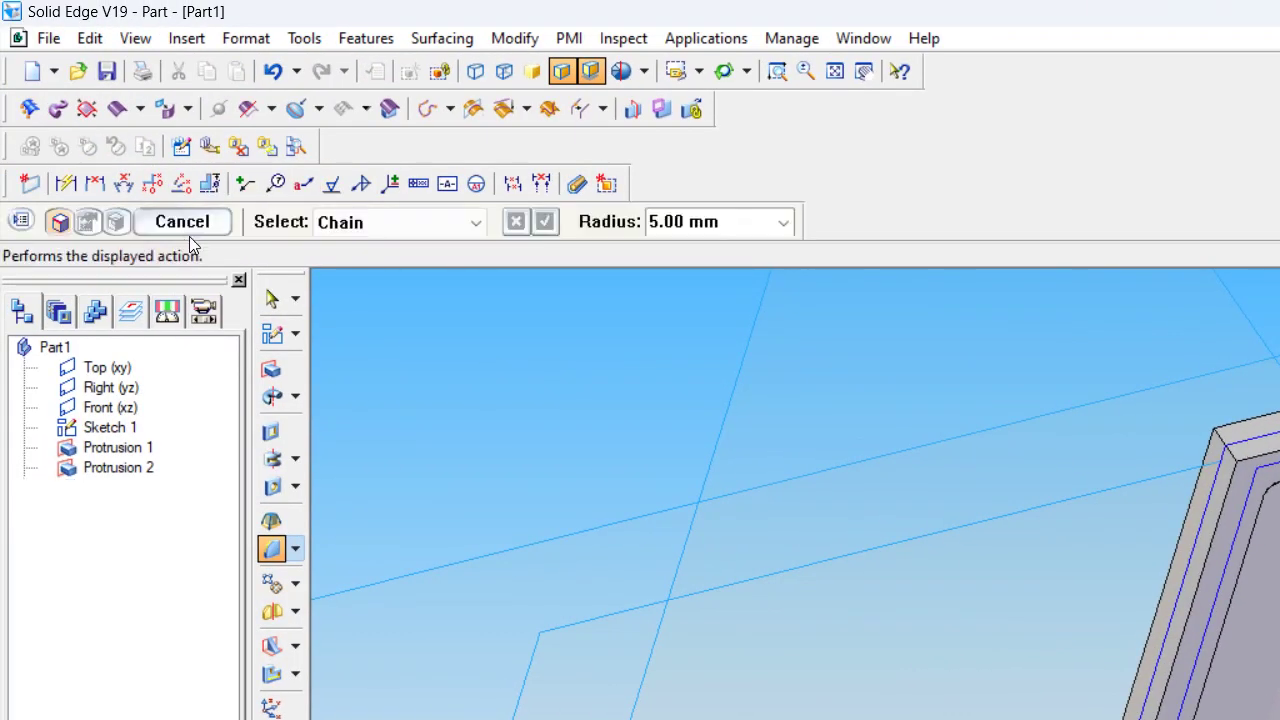
pyautogui.scroll(-2, 937, 456)
pyautogui.moveTo(1146, 483); pyautogui.dragTo(1200, 346, button='middle')
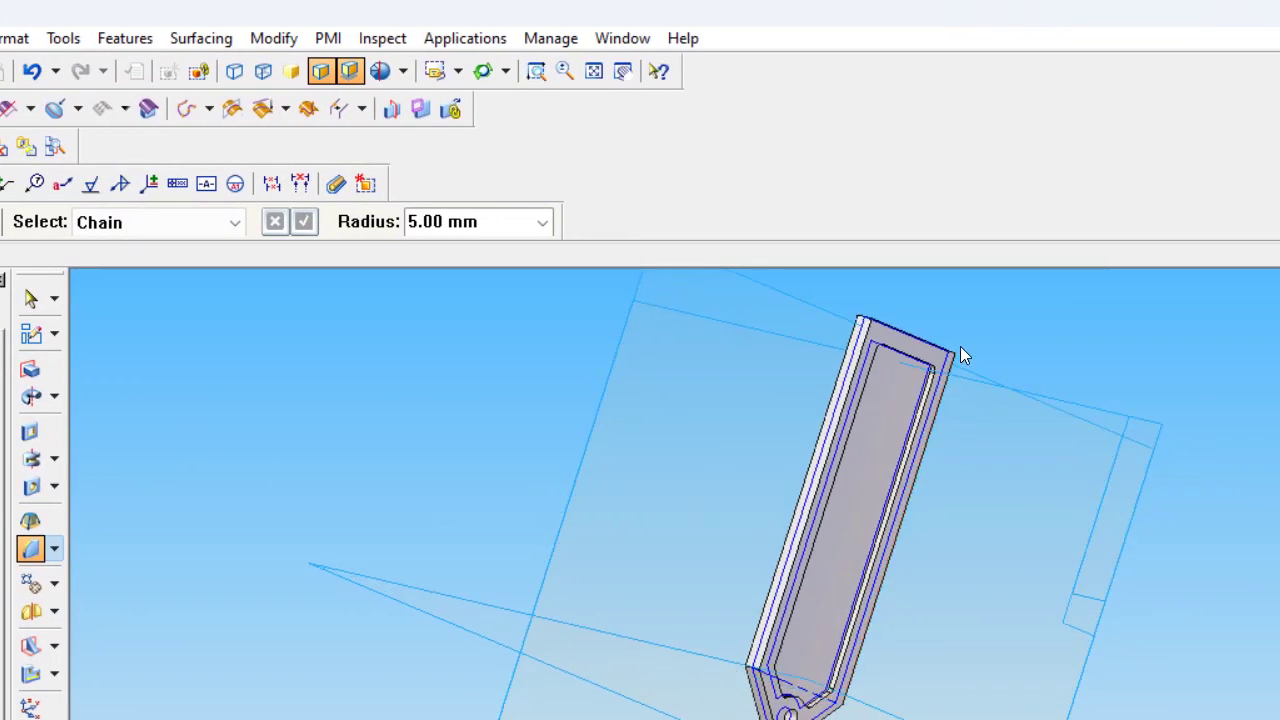
pyautogui.scroll(4, 1200, 346)
pyautogui.scroll(3, 885, 405)
pyautogui.moveTo(858, 447); pyautogui.dragTo(865, 429, button='middle')
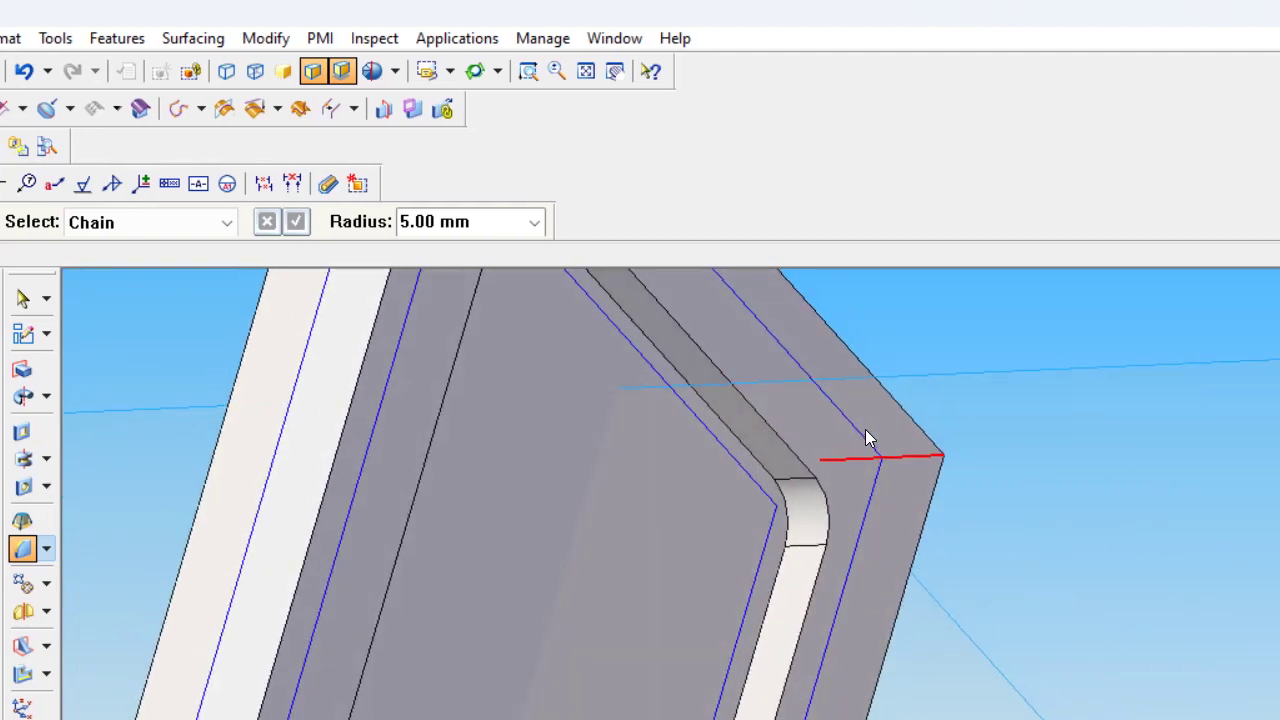
pyautogui.scroll(-3, 838, 543)
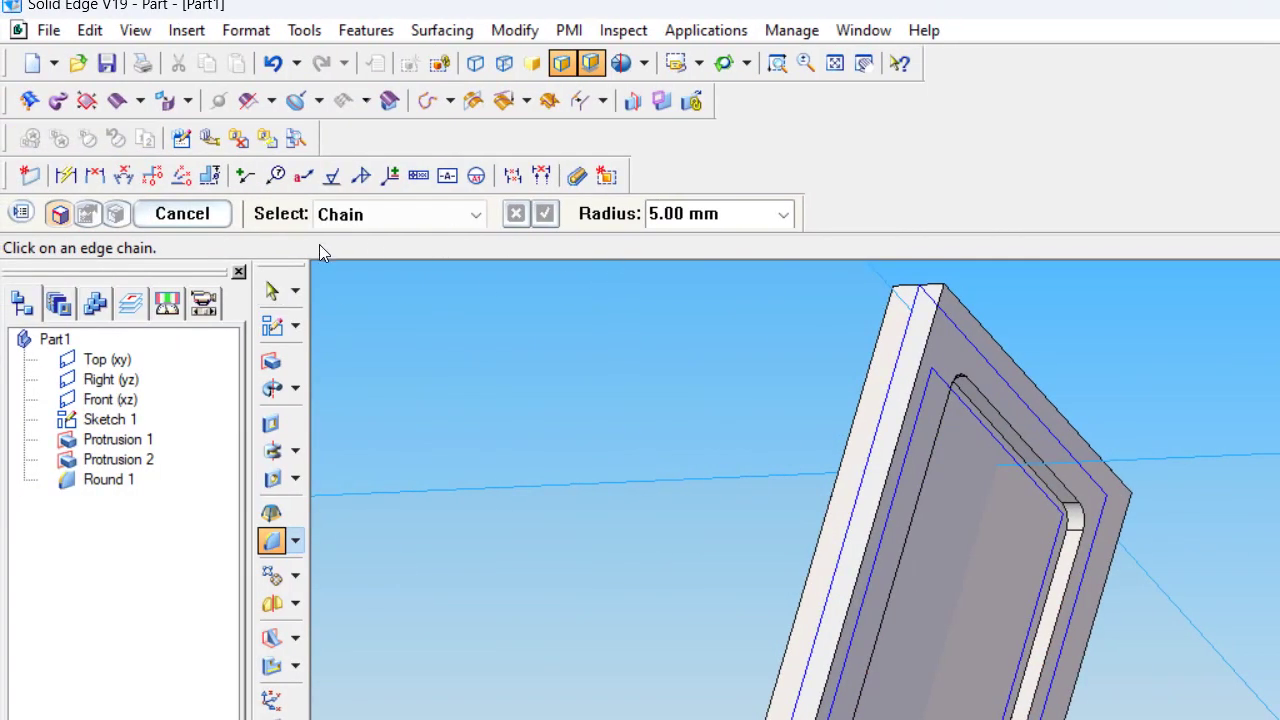
pyautogui.click(182, 214)
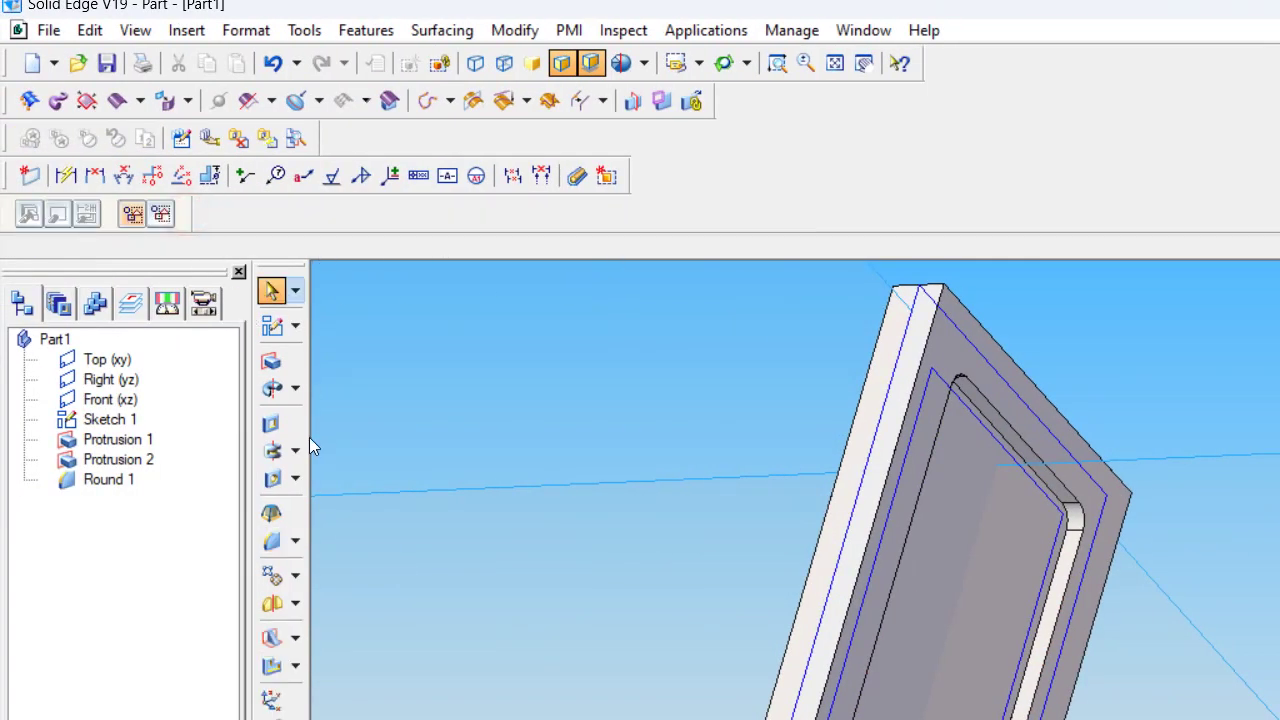
# Start a round with a 4 mm radius and select the two outer corner edges at the tag's square end.
pyautogui.click(273, 541)
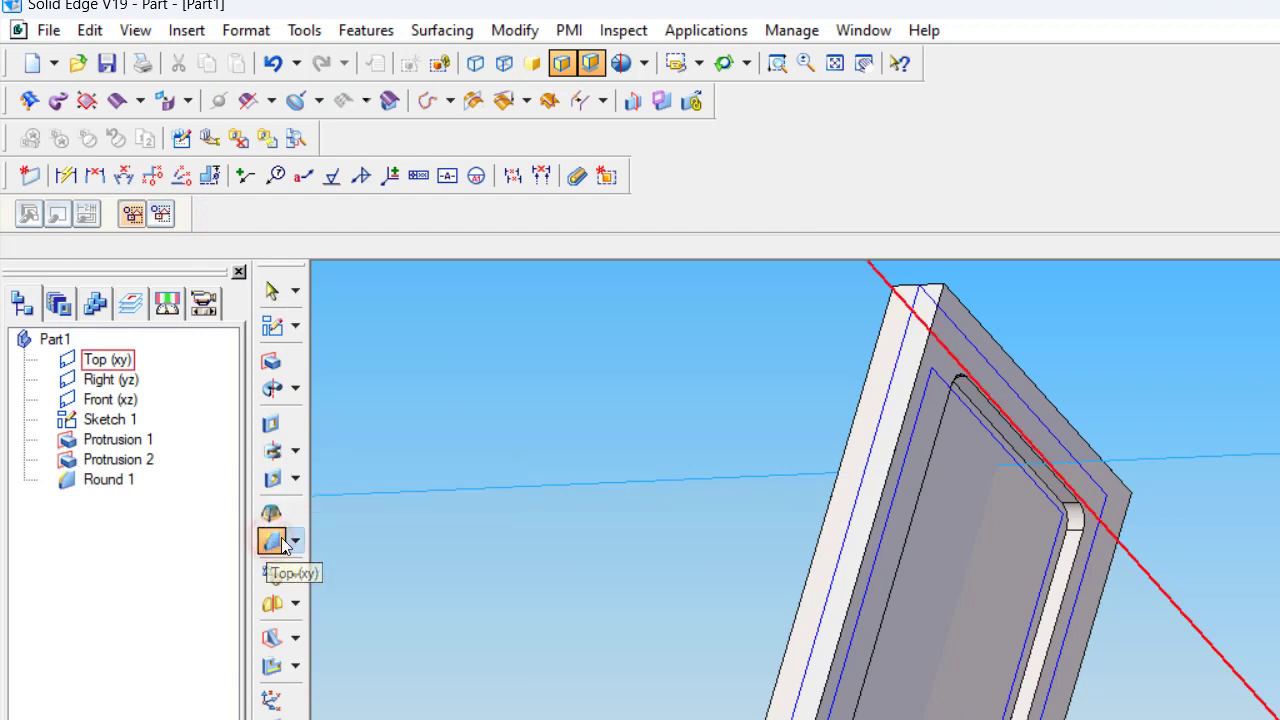
pyautogui.click(740, 212)
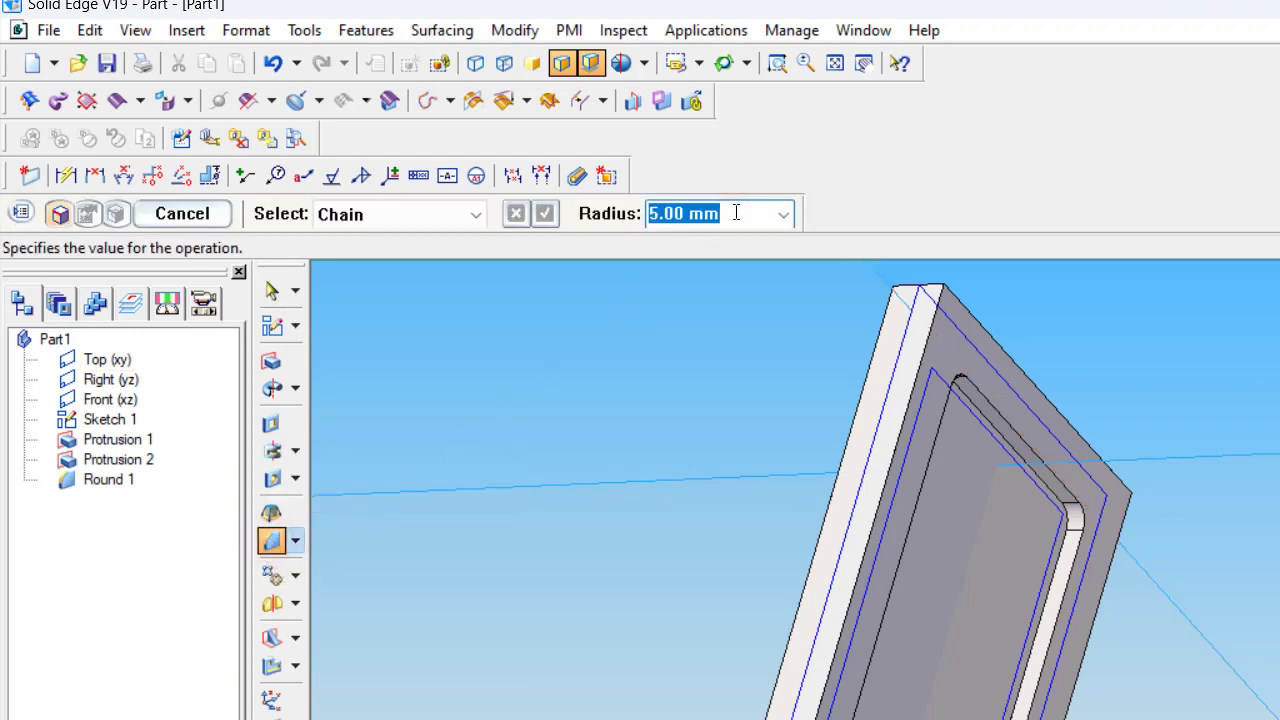
pyautogui.write('4')
pyautogui.press('Return')
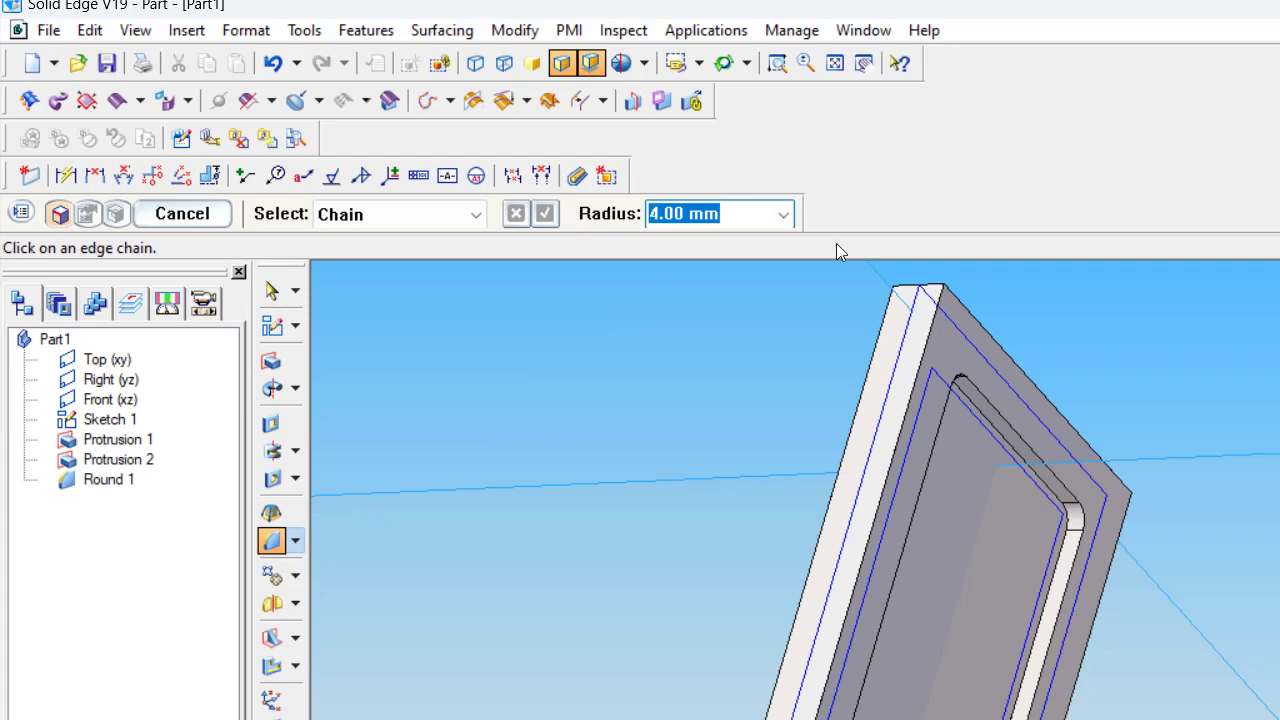
pyautogui.click(912, 288)
pyautogui.moveTo(941, 418); pyautogui.dragTo(726, 354, button='middle')
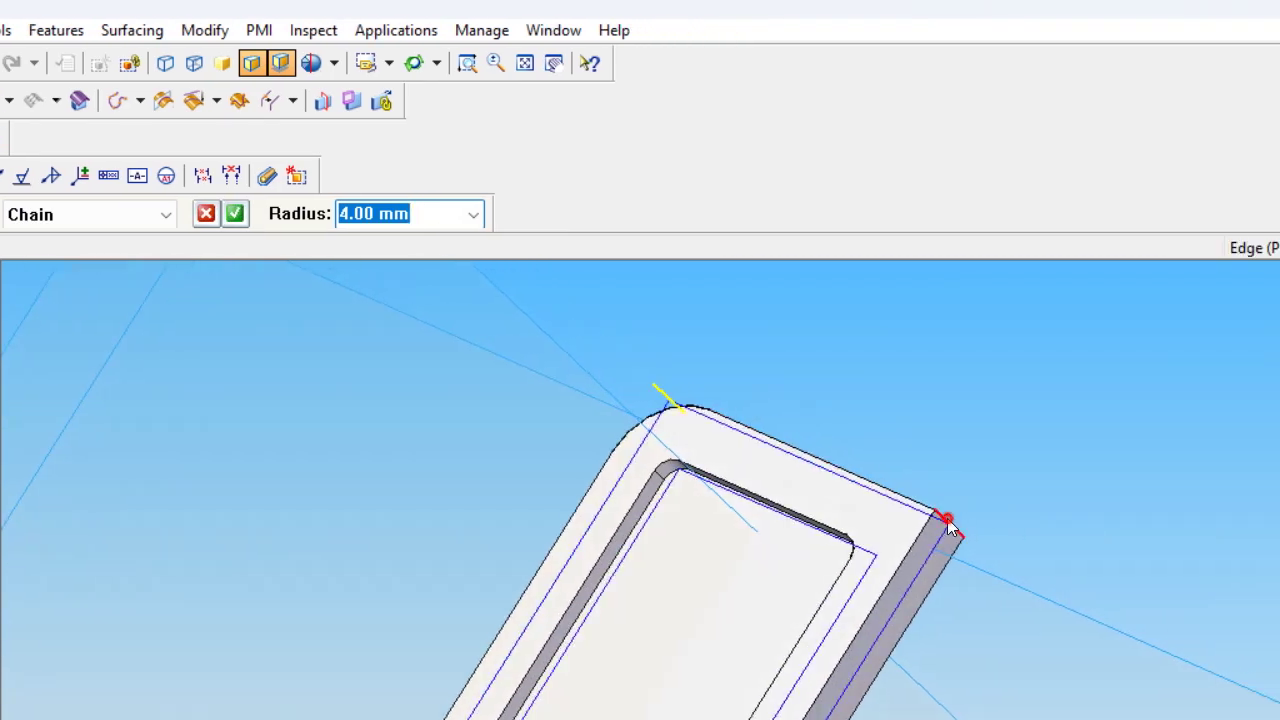
pyautogui.click(947, 519)
# Add the two outer corner edges where the sides meet the tapered hole end, and finish the round.
pyautogui.scroll(-3, 1013, 457)
pyautogui.scroll(4, 744, 521)
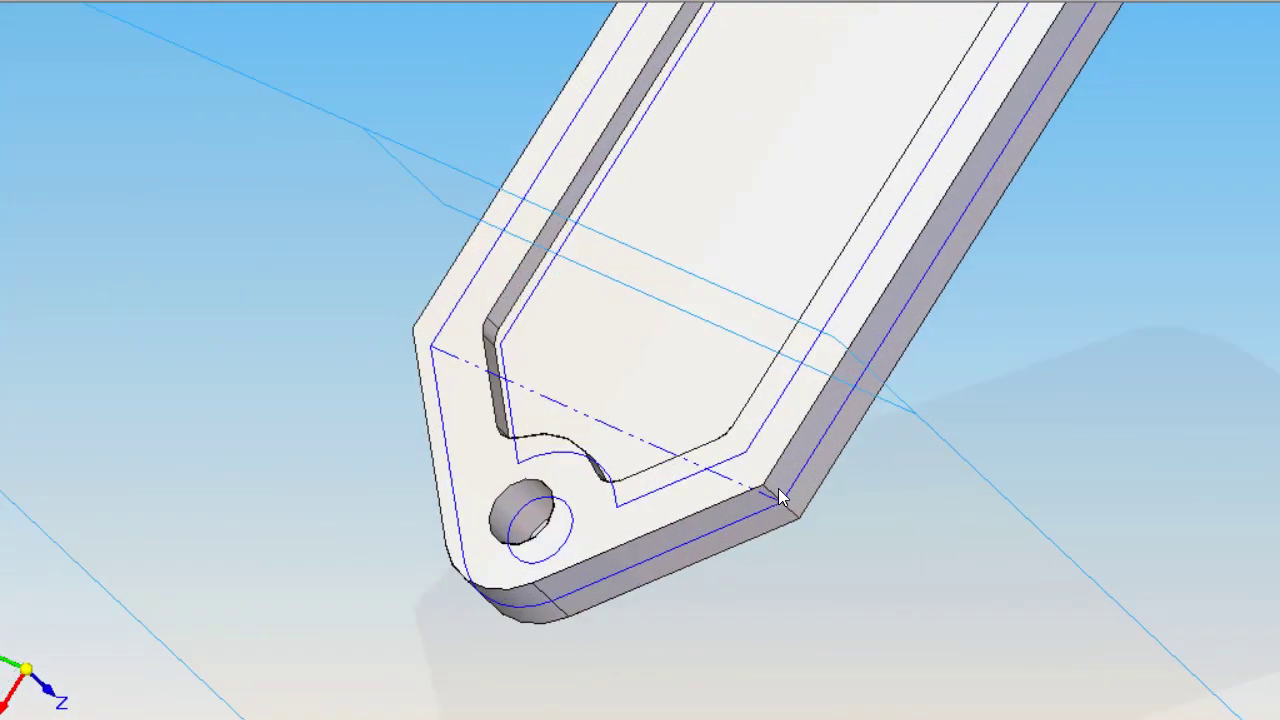
pyautogui.click(776, 494)
pyautogui.moveTo(427, 432); pyautogui.dragTo(567, 409, button='middle')
pyautogui.click(433, 336)
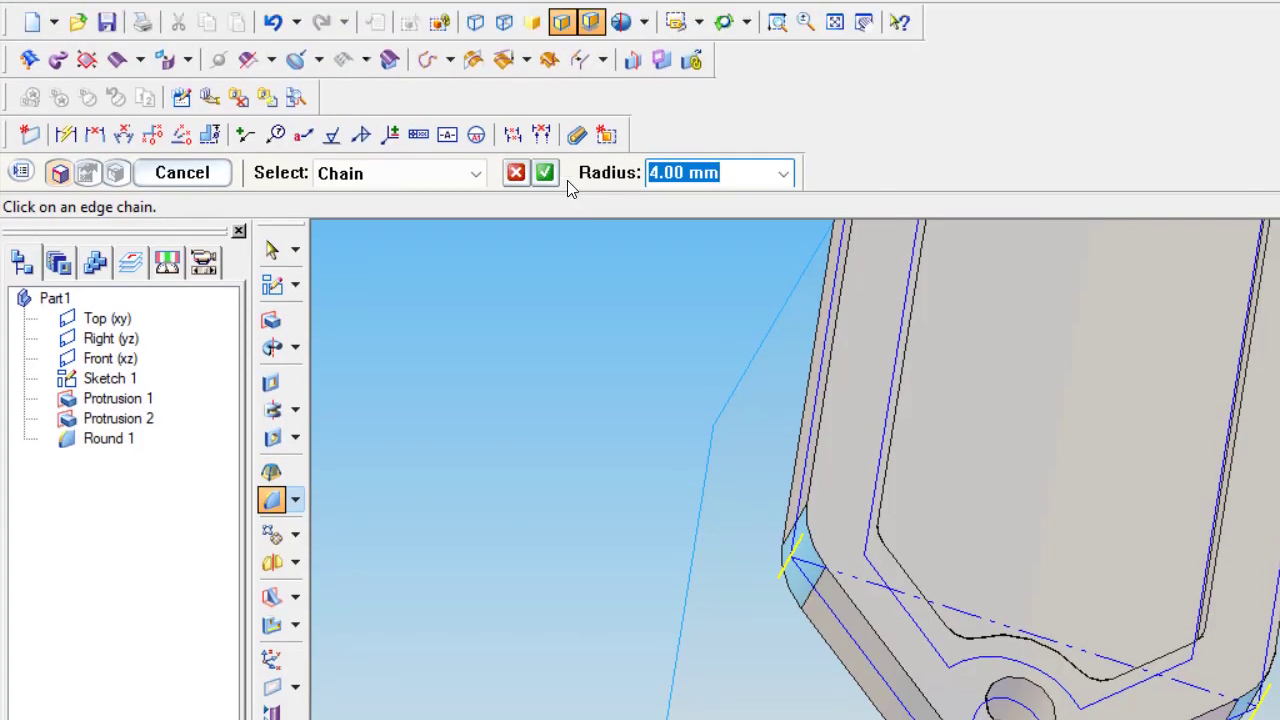
pyautogui.write('5')
pyautogui.click(544, 173)
pyautogui.click(199, 180)
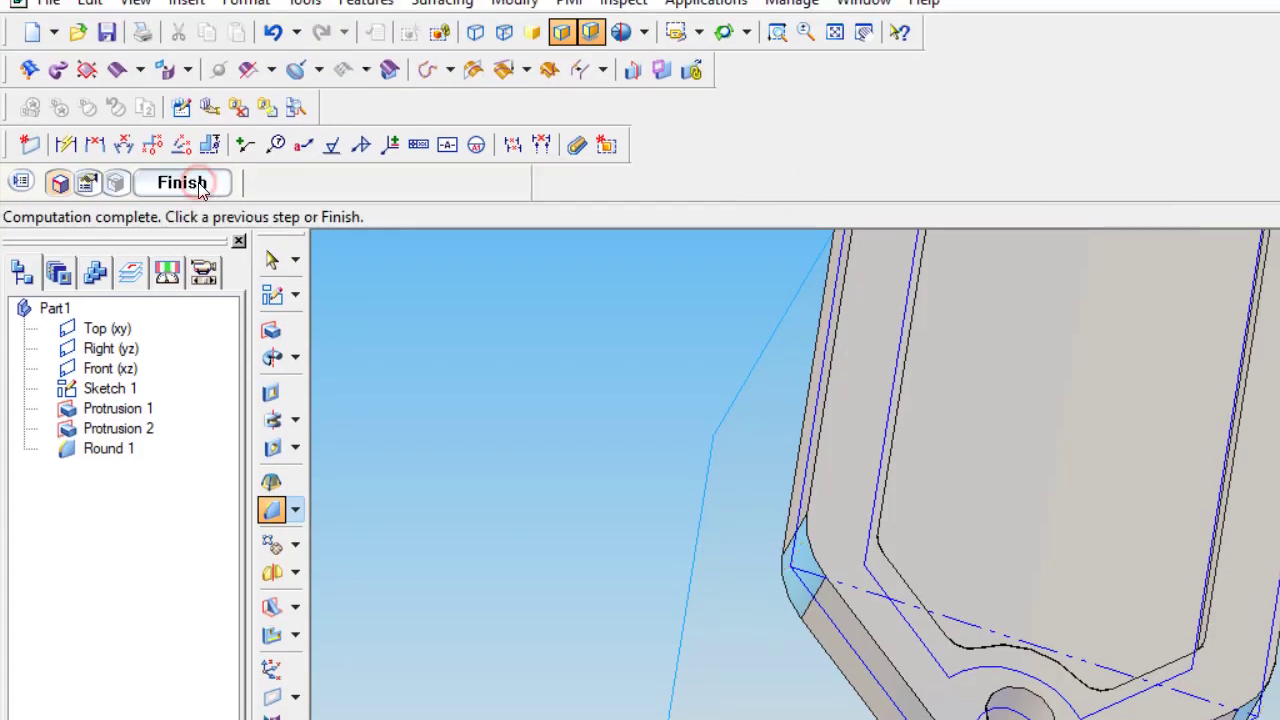
pyautogui.click(197, 188)
pyautogui.click(190, 184)
# Examine the rounded tag in the isometric view and compare it with the PDF drawing.
pyautogui.scroll(-4, 664, 550)
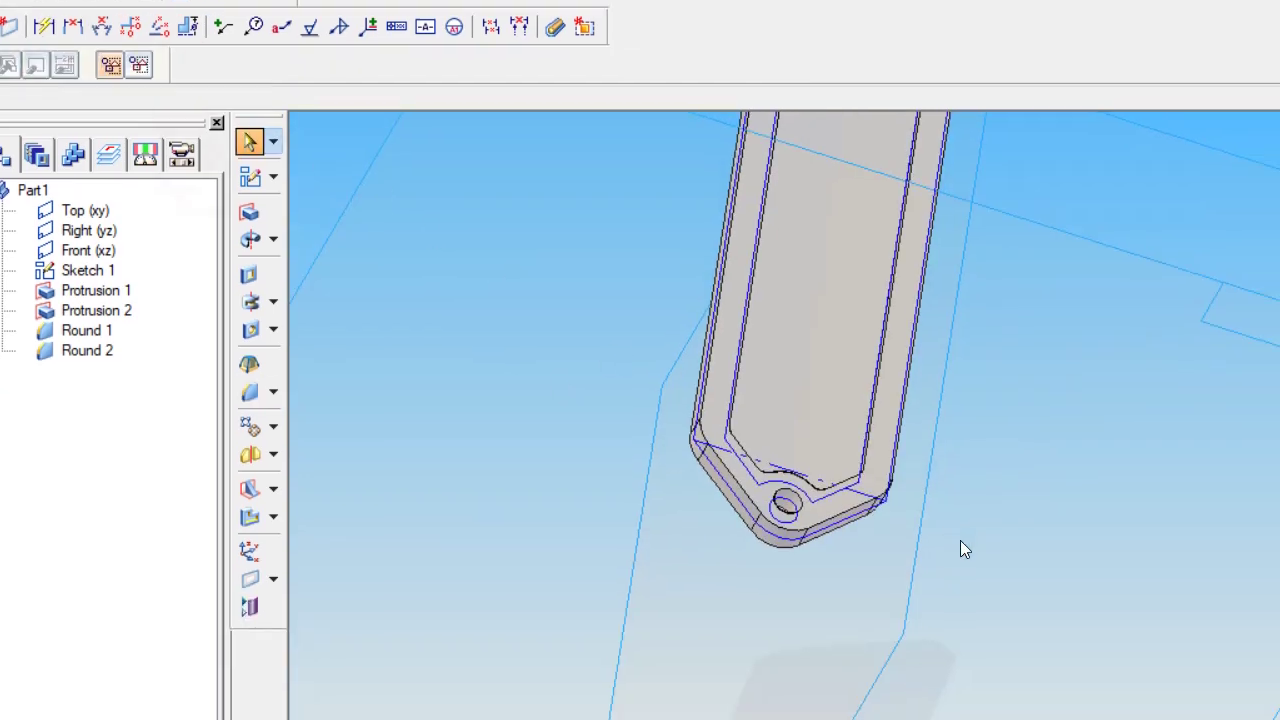
pyautogui.scroll(-3, 961, 583)
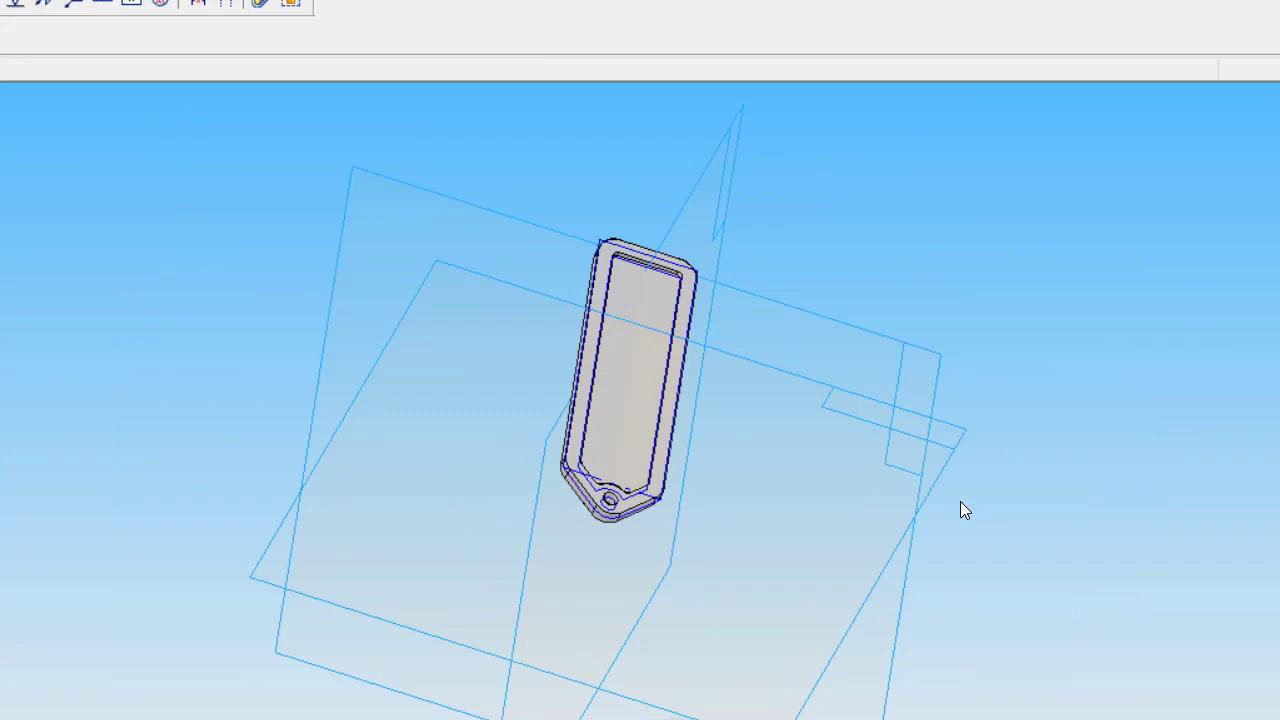
pyautogui.hotkey('ctrl', 'i')
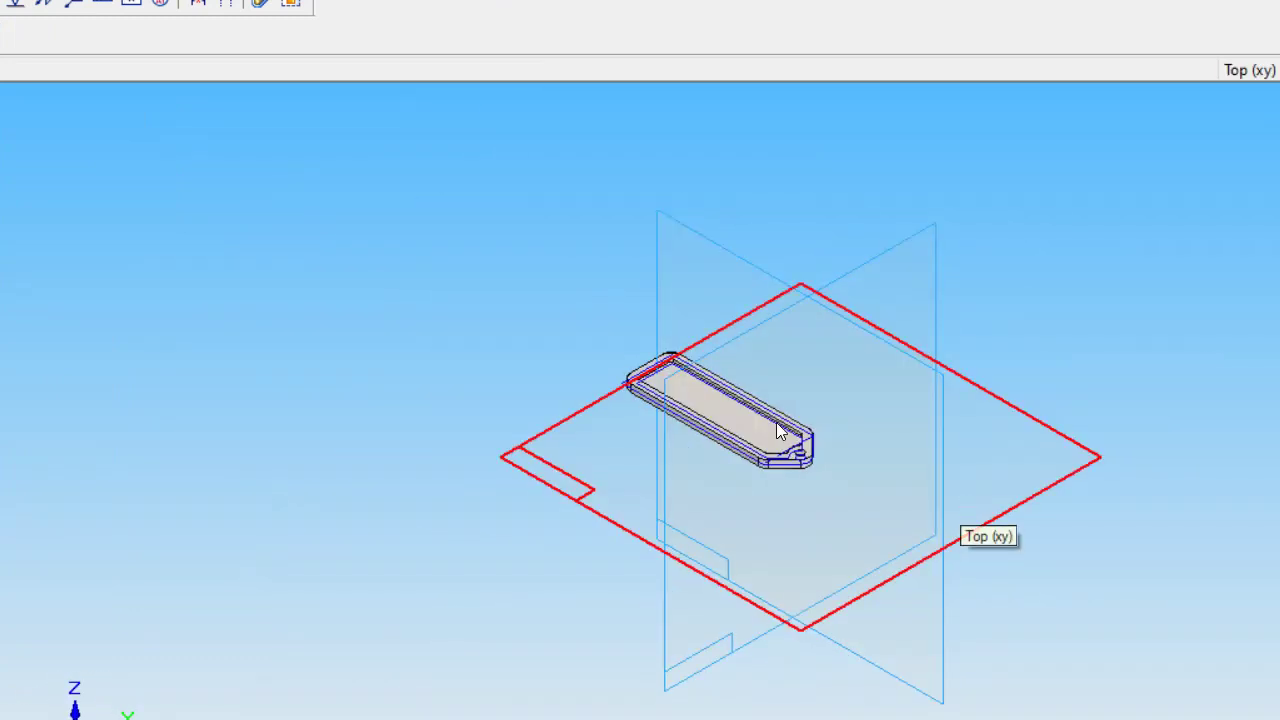
pyautogui.scroll(3, 677, 395)
pyautogui.scroll(1, 676, 388)
pyautogui.scroll(2, 436, 321)
pyautogui.scroll(-2, 436, 321)
pyautogui.scroll(-1, 450, 331)
pyautogui.moveTo(600, 479)
pyautogui.mouseDown(button='middle')
pyautogui.moveTo(635, 507)
pyautogui.moveTo(617, 518)
pyautogui.mouseUp(button='middle')
pyautogui.click(721, 697)
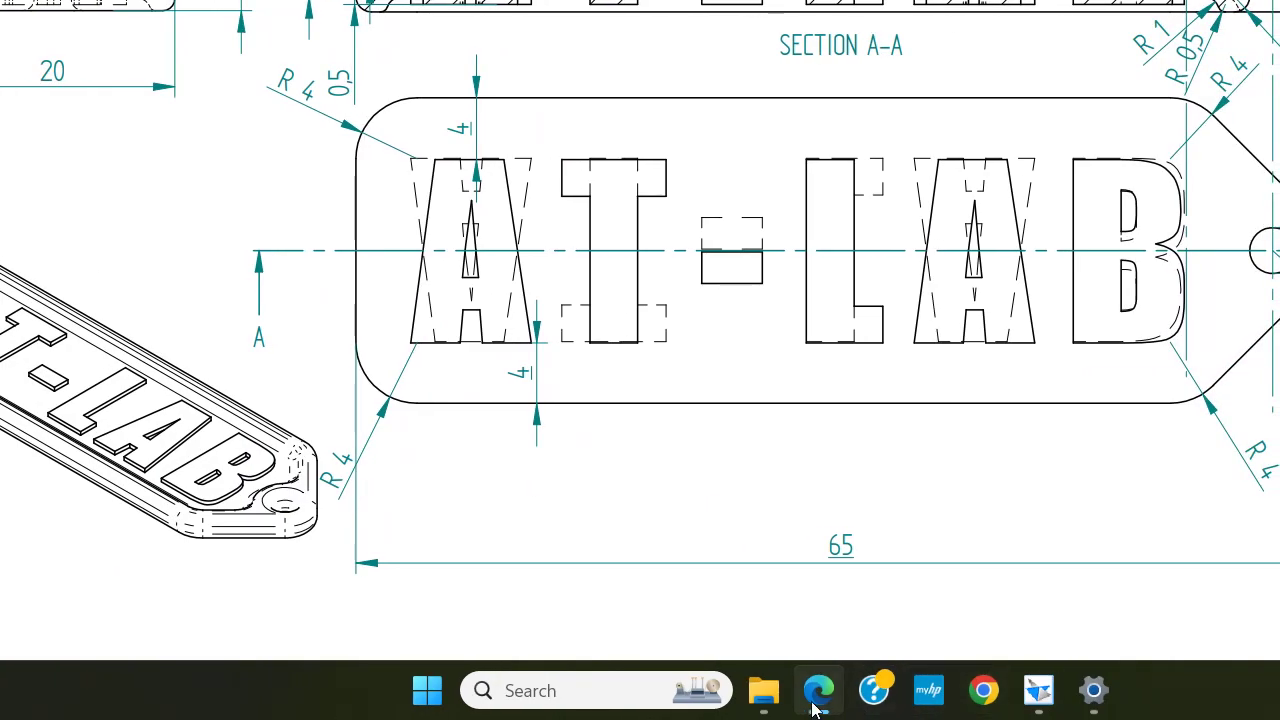
pyautogui.click(963, 695)
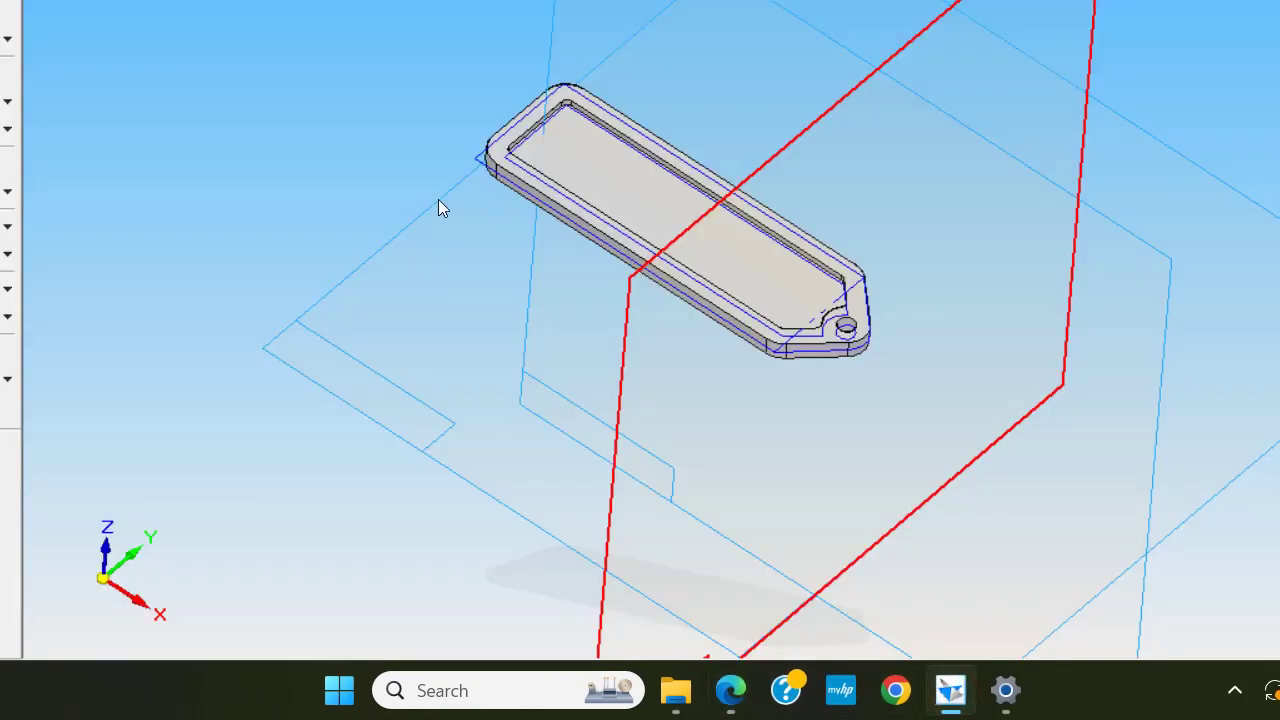
# Start a new sketch on the recessed face of the inner plate.
pyautogui.scroll(-1, 509, 152)
pyautogui.scroll(5, 509, 152)
pyautogui.moveTo(543, 171); pyautogui.dragTo(569, 216, button='middle')
pyautogui.scroll(-3, 569, 216)
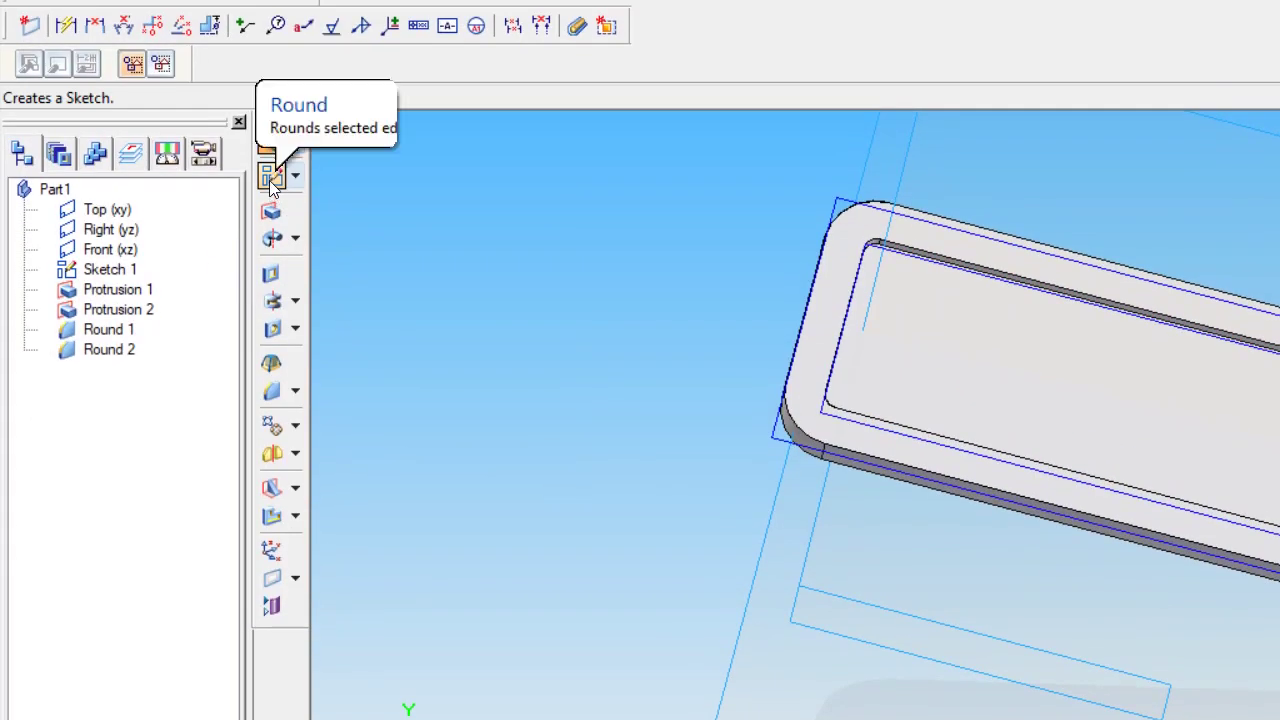
pyautogui.click(272, 178)
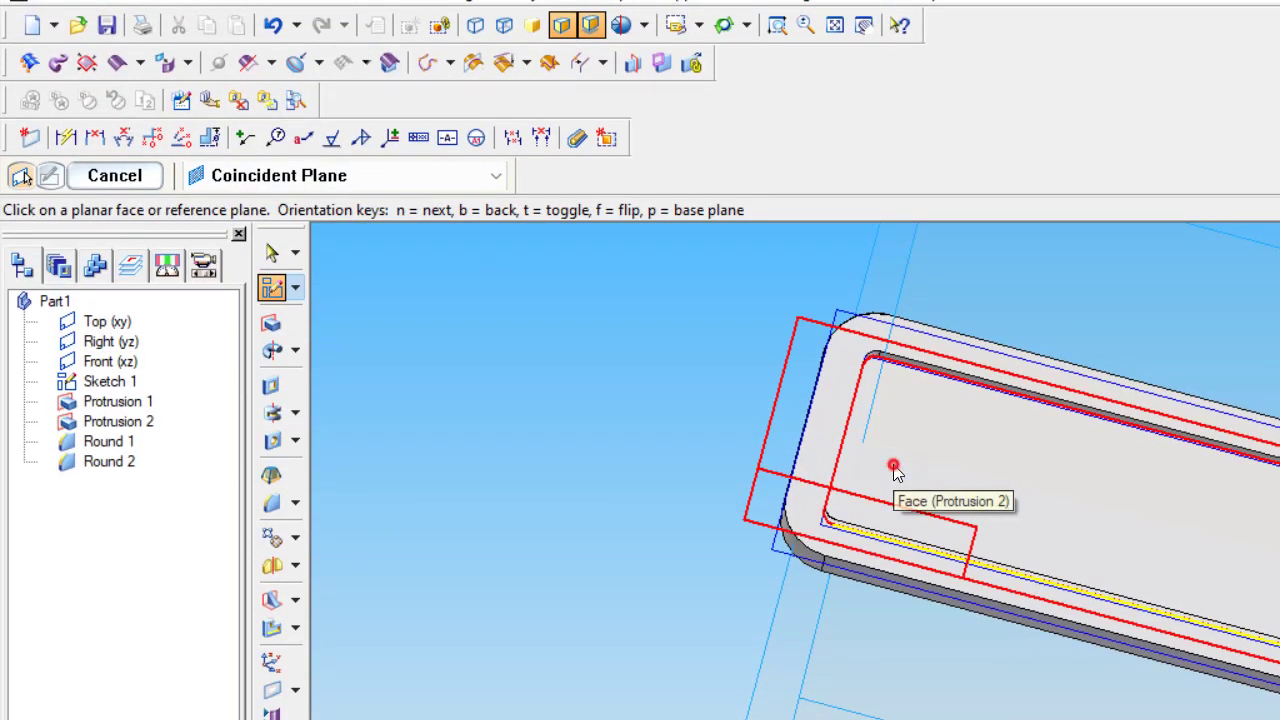
pyautogui.click(893, 464)
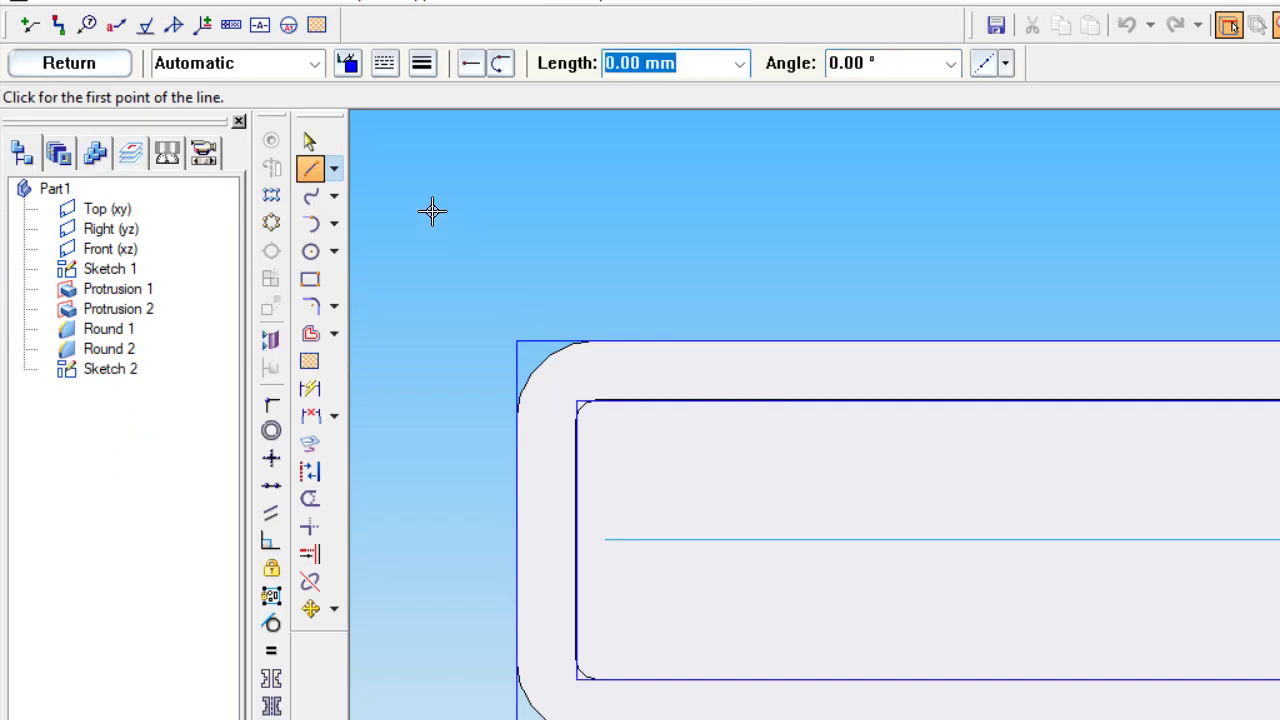
# Insert a text profile reading AT-LAB in bold, checking the lettering style against the PDF drawing.
pyautogui.click(189, 46)
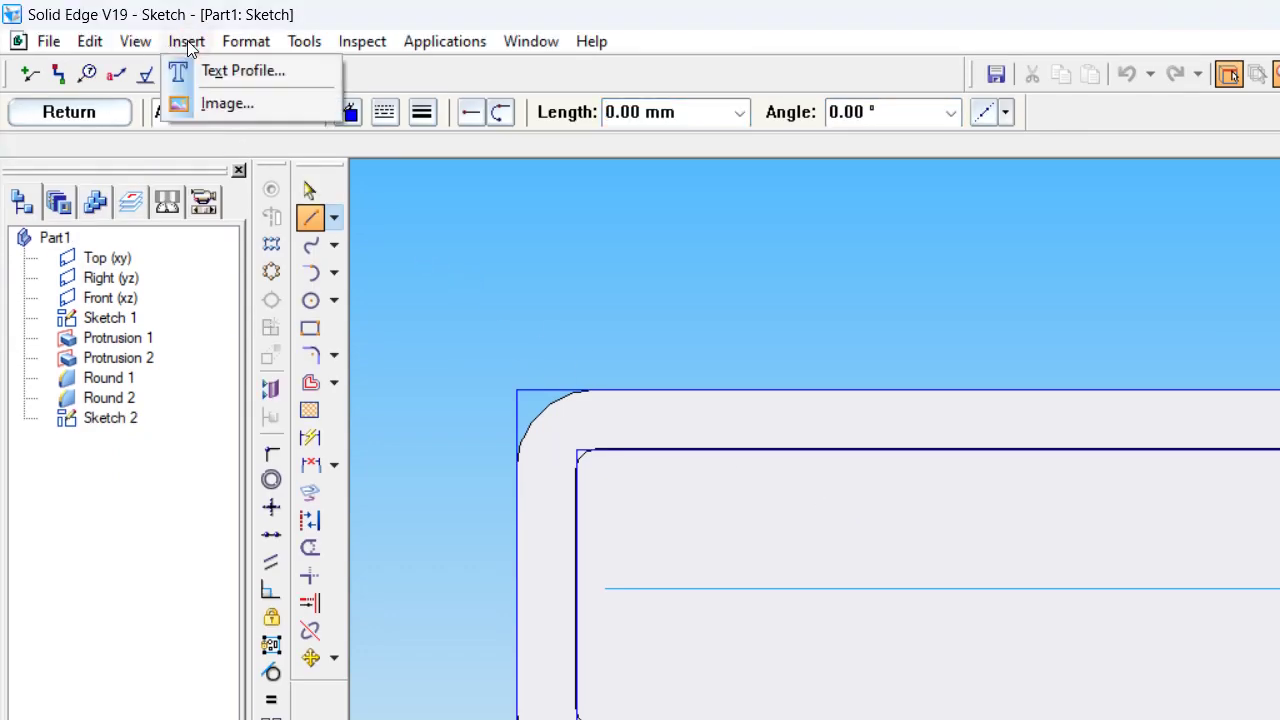
pyautogui.click(233, 74)
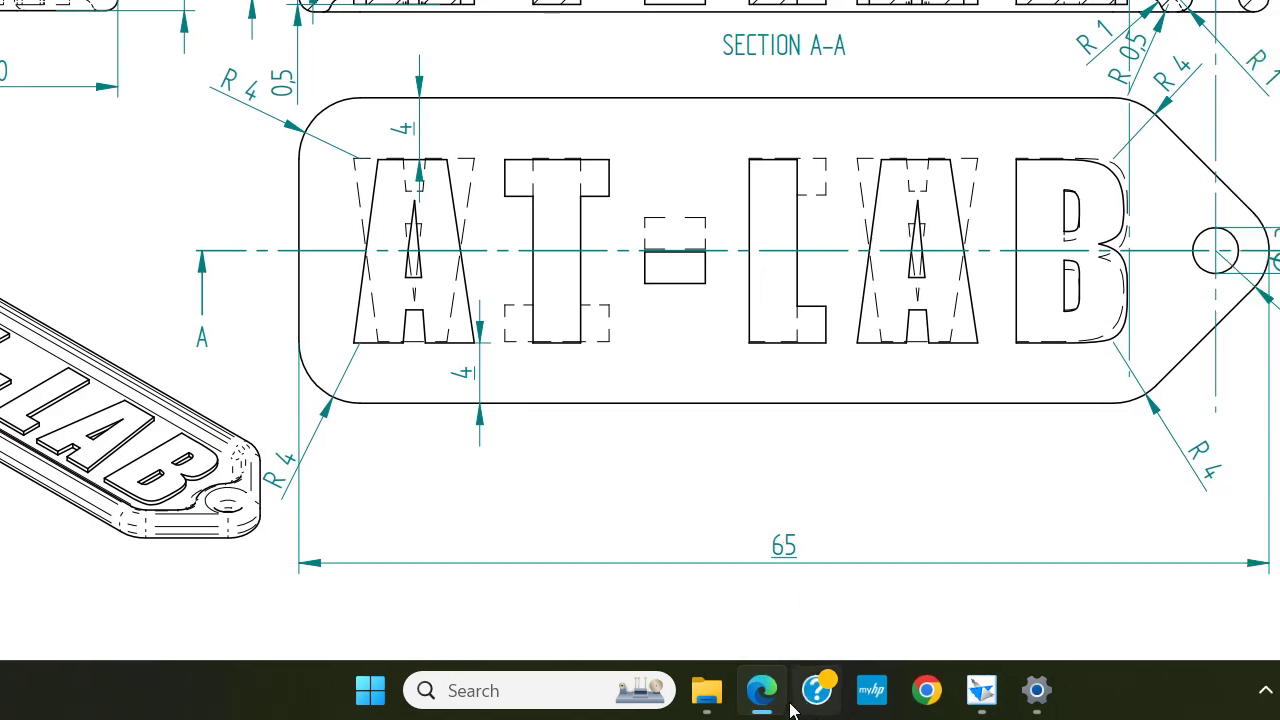
pyautogui.moveTo(755, 710)
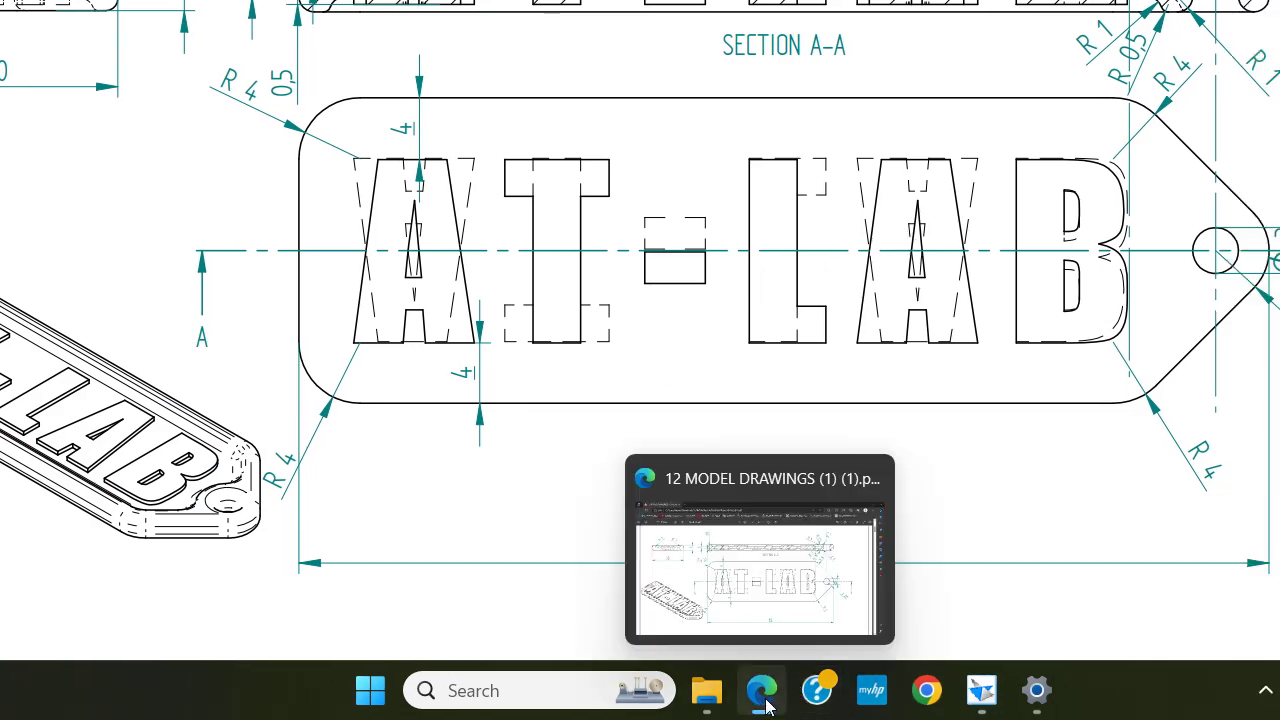
pyautogui.click(979, 690)
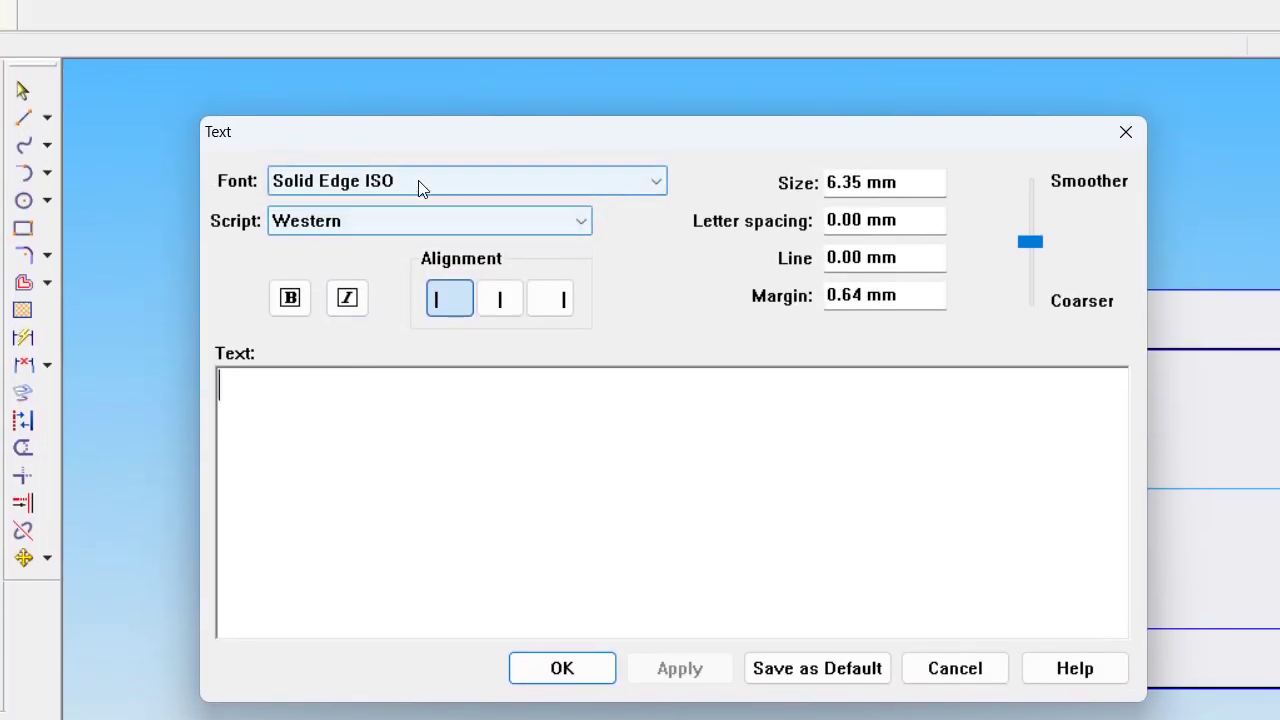
pyautogui.click(418, 184)
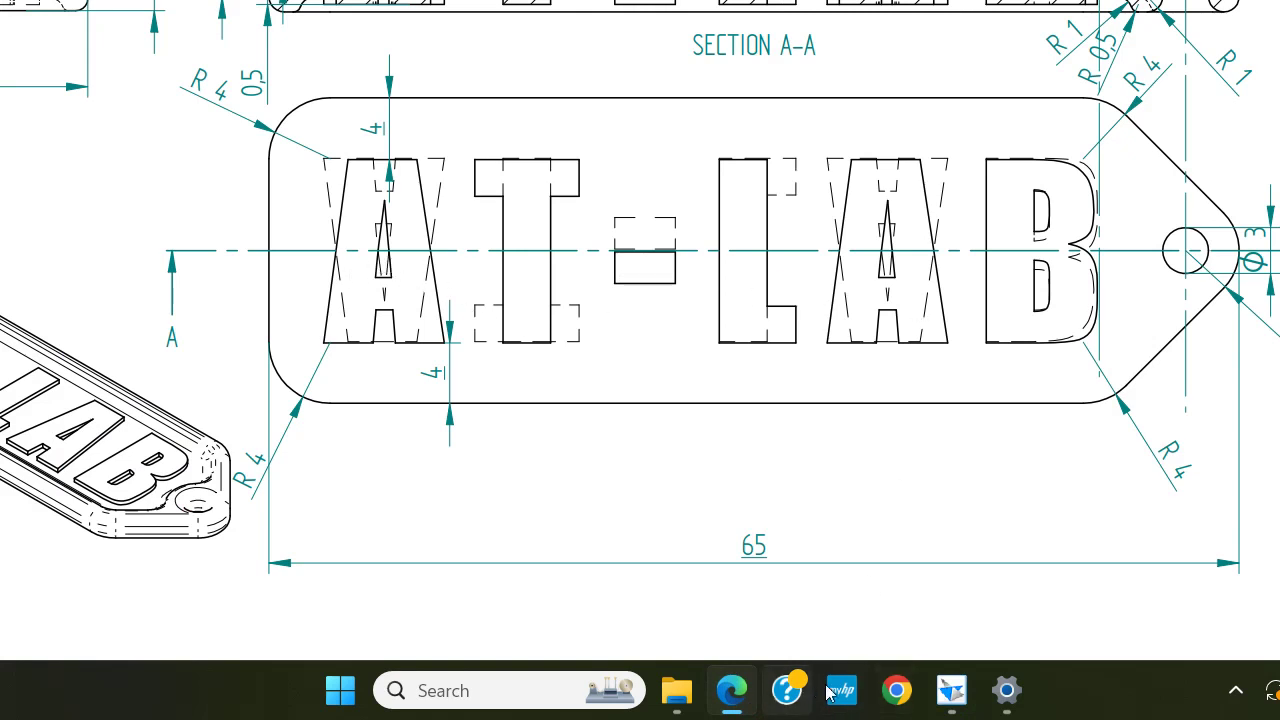
pyautogui.click(951, 690)
pyautogui.click(322, 155)
pyautogui.click(320, 180)
pyautogui.hotkey('ctrl', 'b')
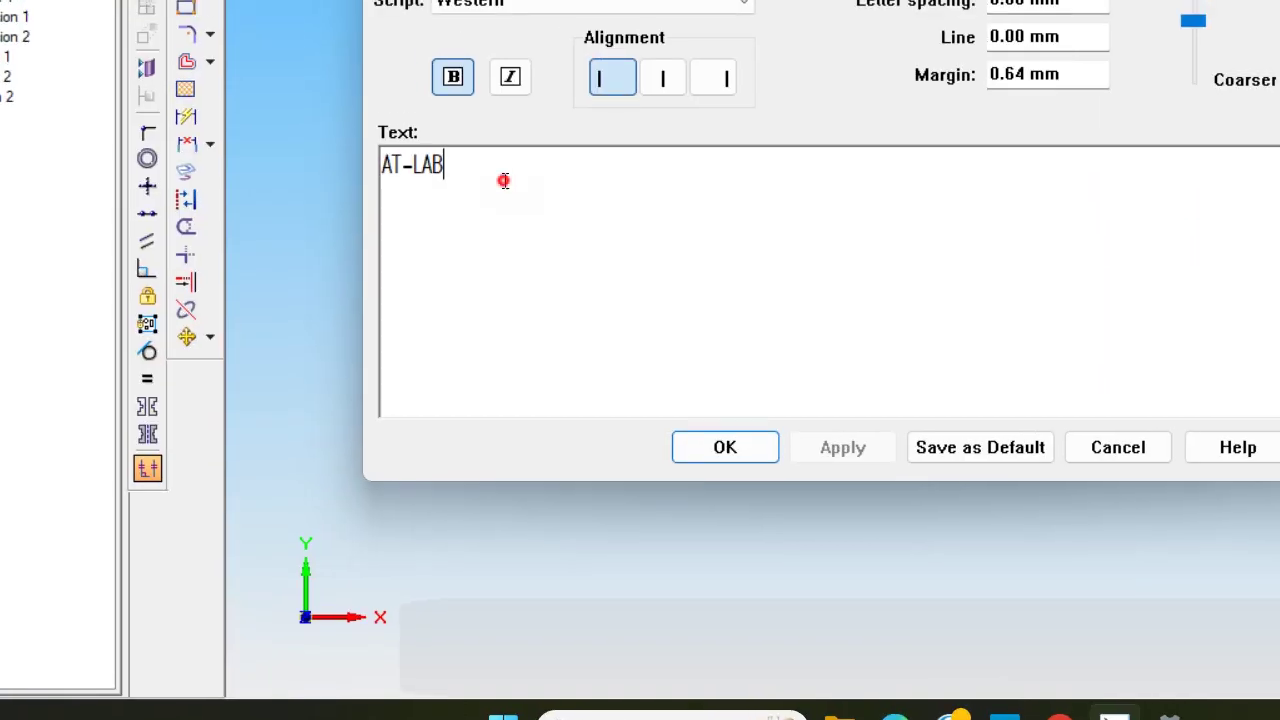
# Set the font of the AT-LAB text to Impact and turn off bold.
pyautogui.moveTo(340, 165); pyautogui.dragTo(196, 151)
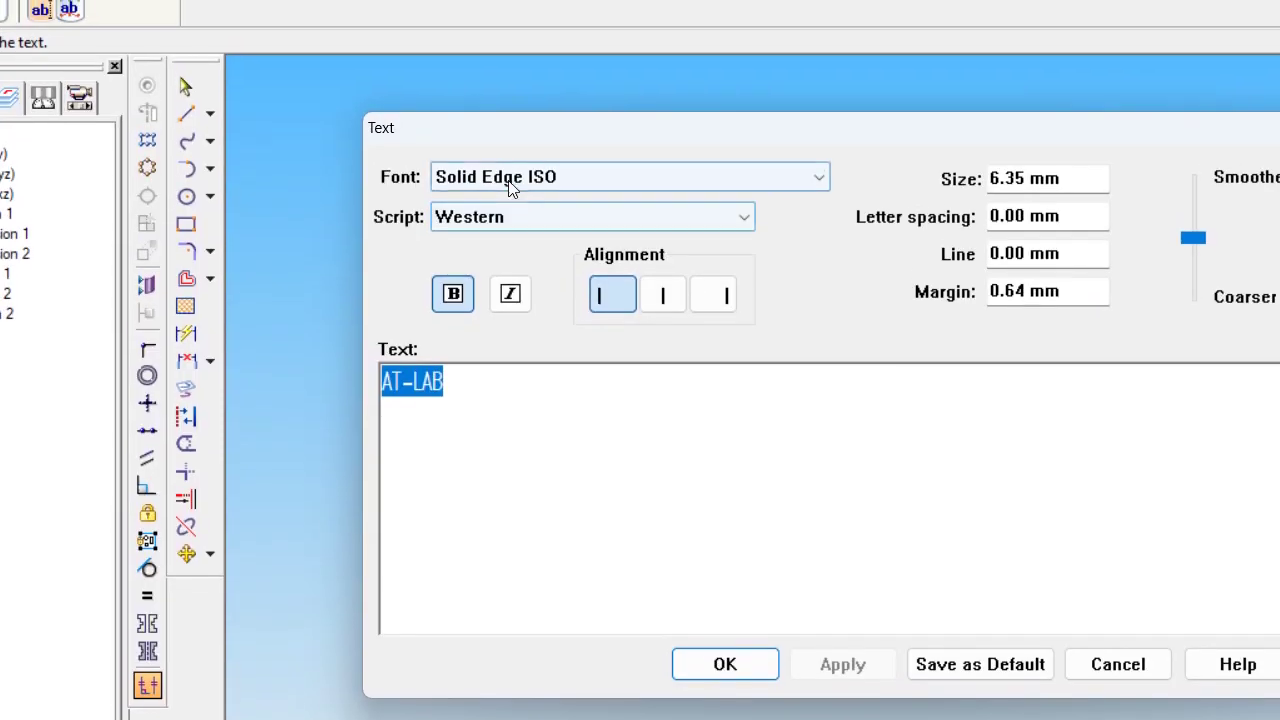
pyautogui.click(508, 180)
pyautogui.scroll(-1, 550, 431)
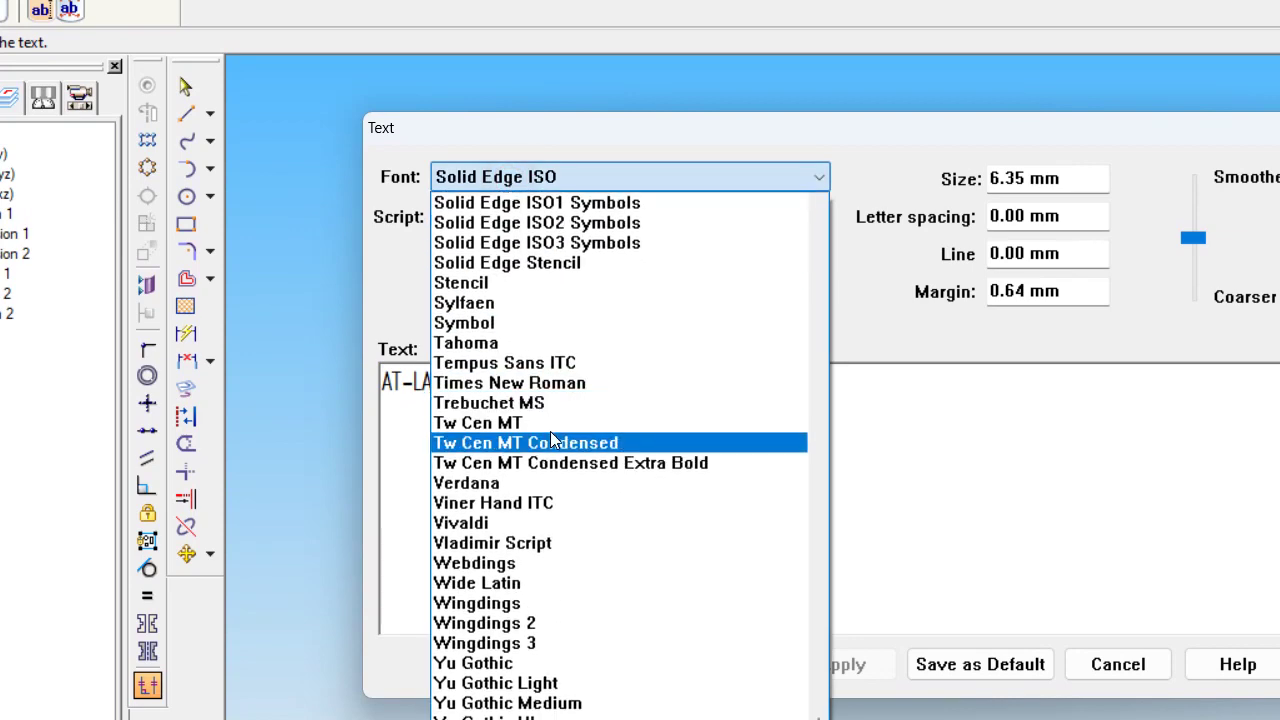
pyautogui.scroll(6, 550, 431)
pyautogui.scroll(20, 550, 440)
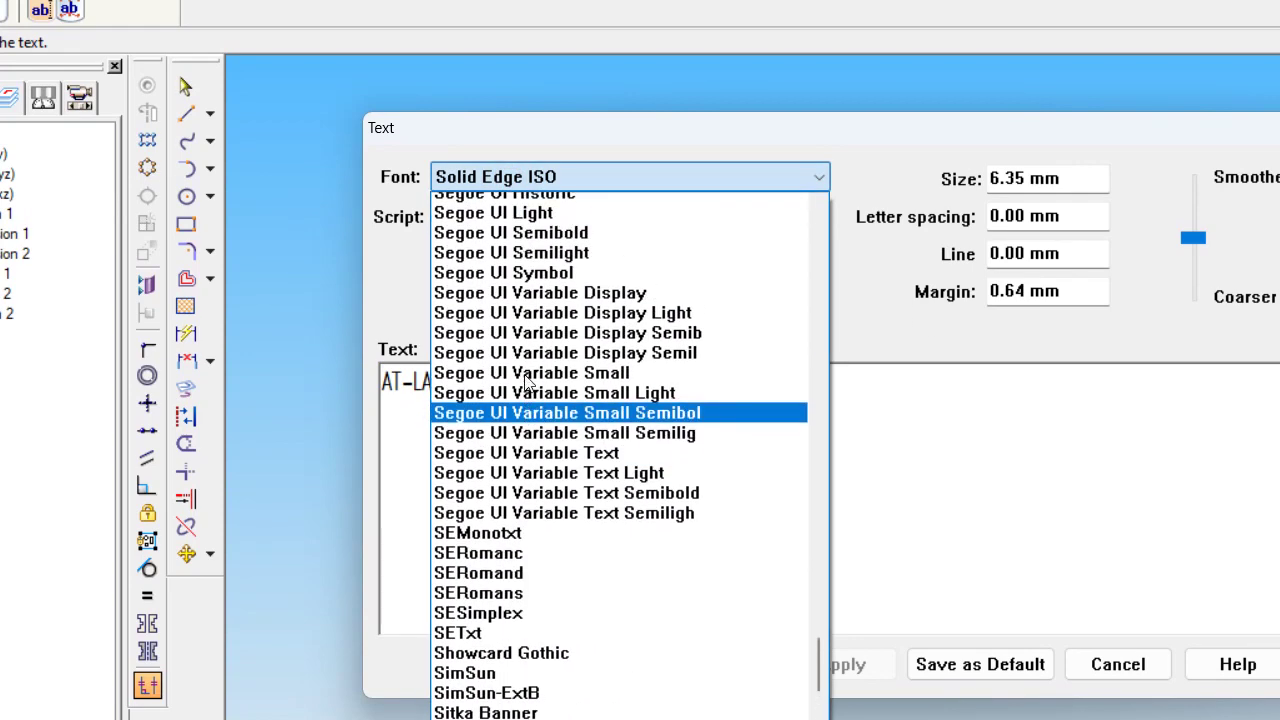
pyautogui.scroll(16, 527, 381)
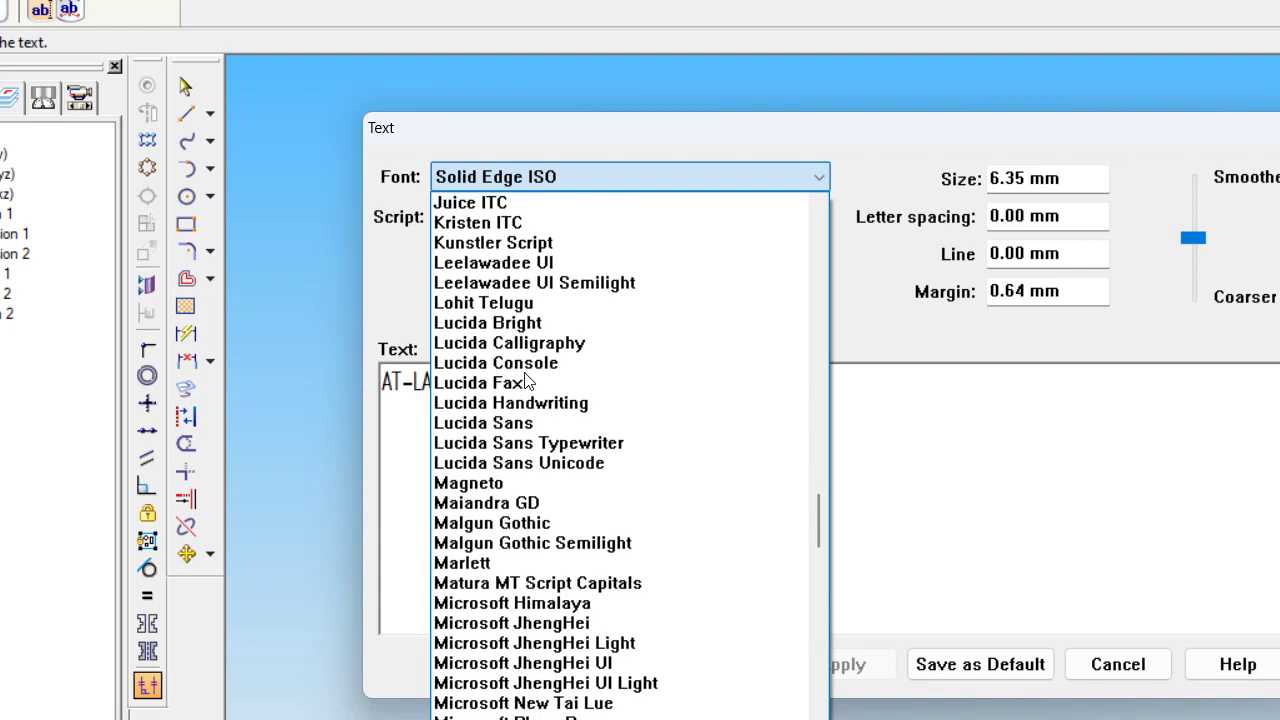
pyautogui.scroll(4, 478, 280)
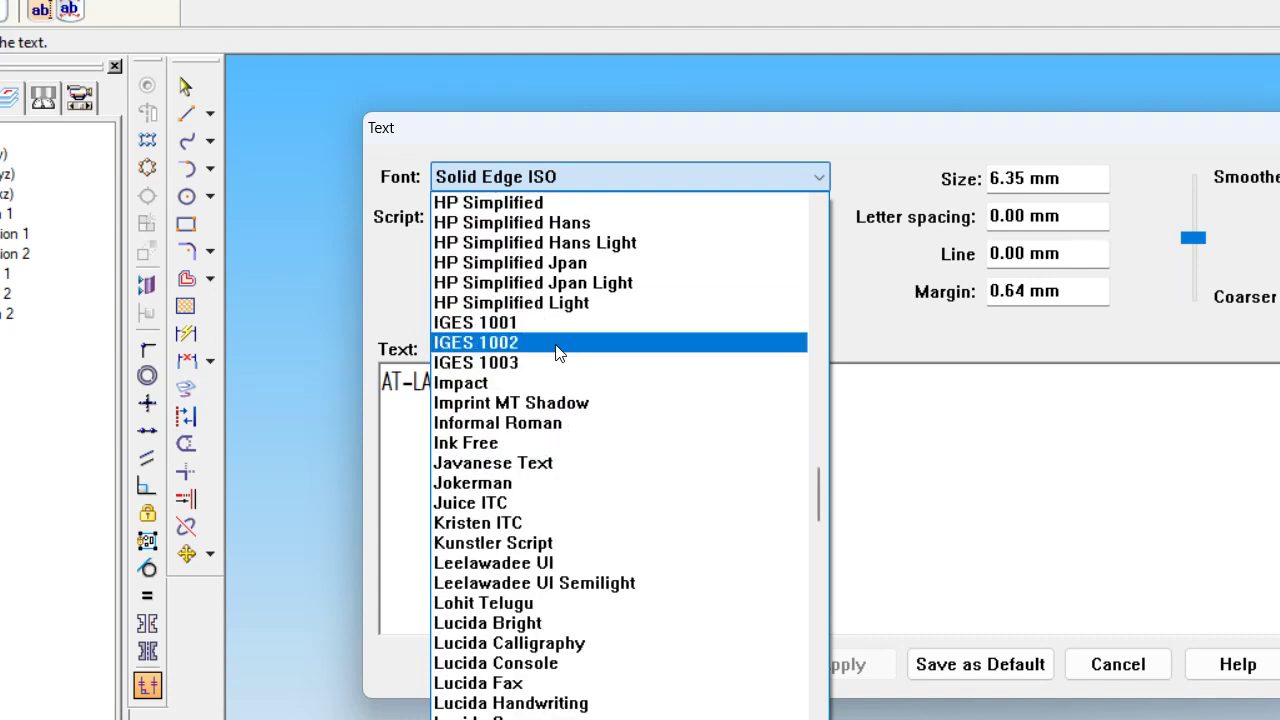
pyautogui.click(501, 379)
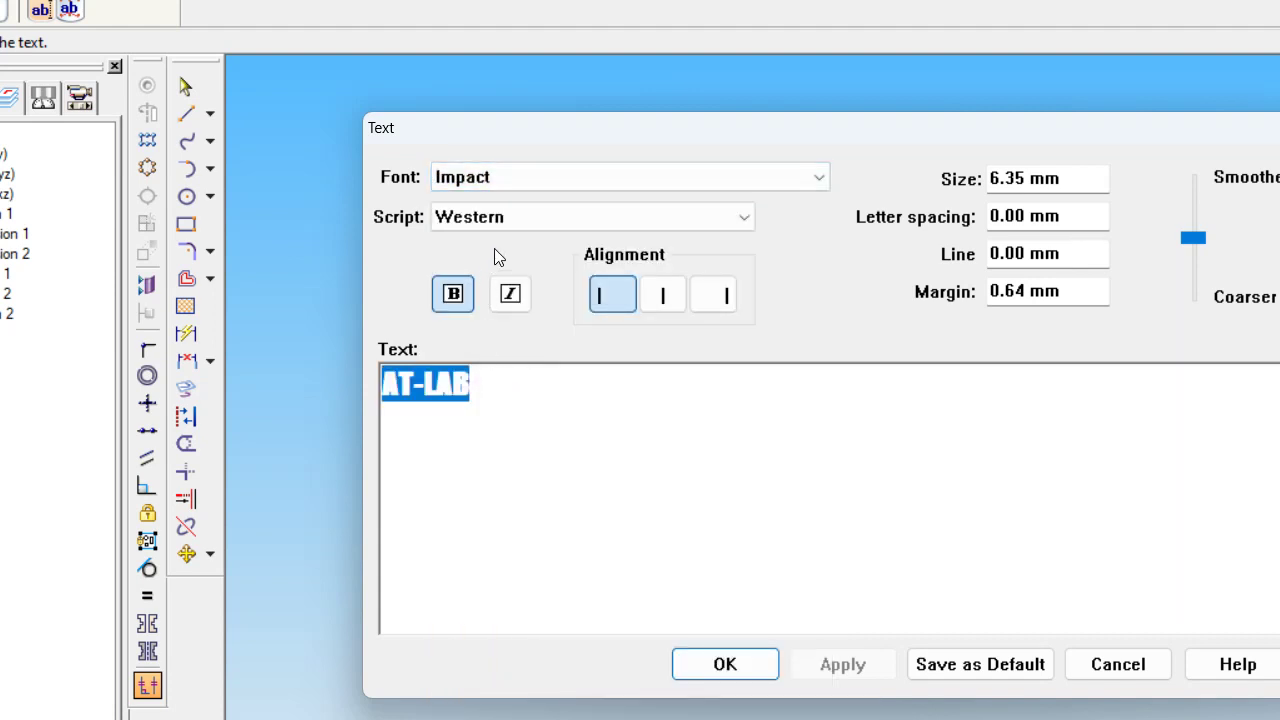
pyautogui.click(452, 293)
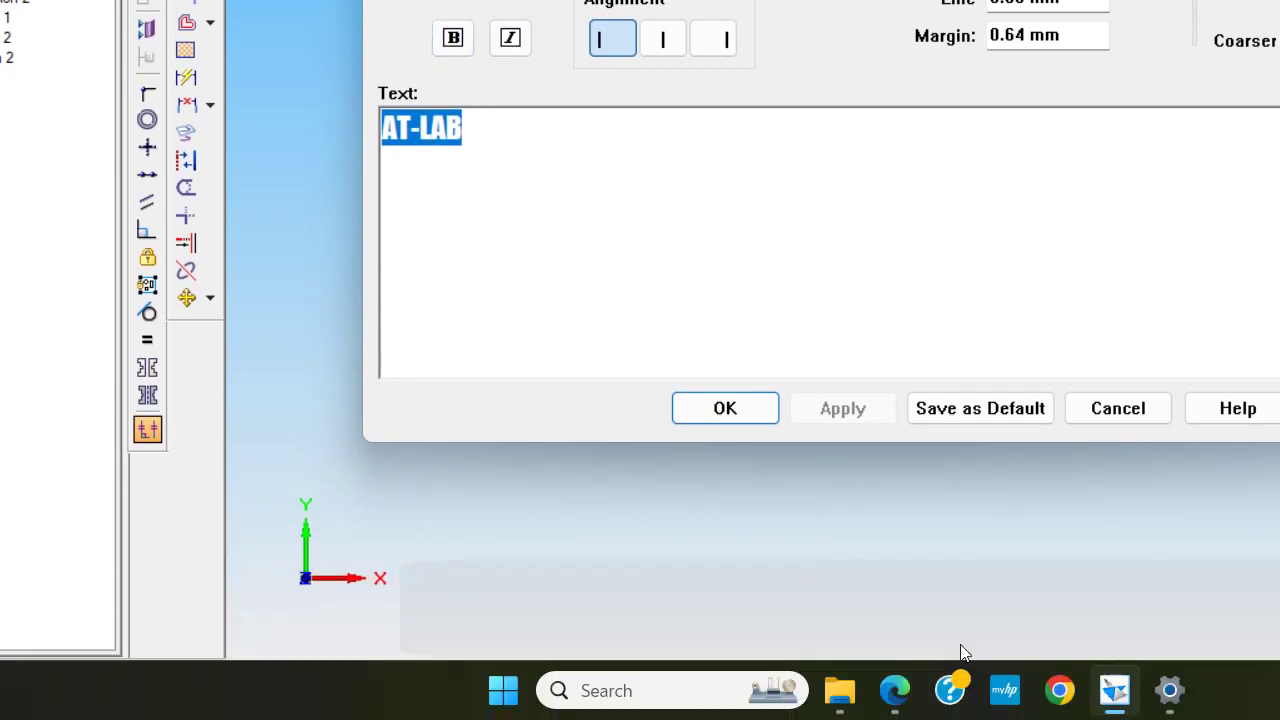
# Check the lettering in the PDF drawing, set the text size to 16 mm and accept the text settings.
pyautogui.click(852, 692)
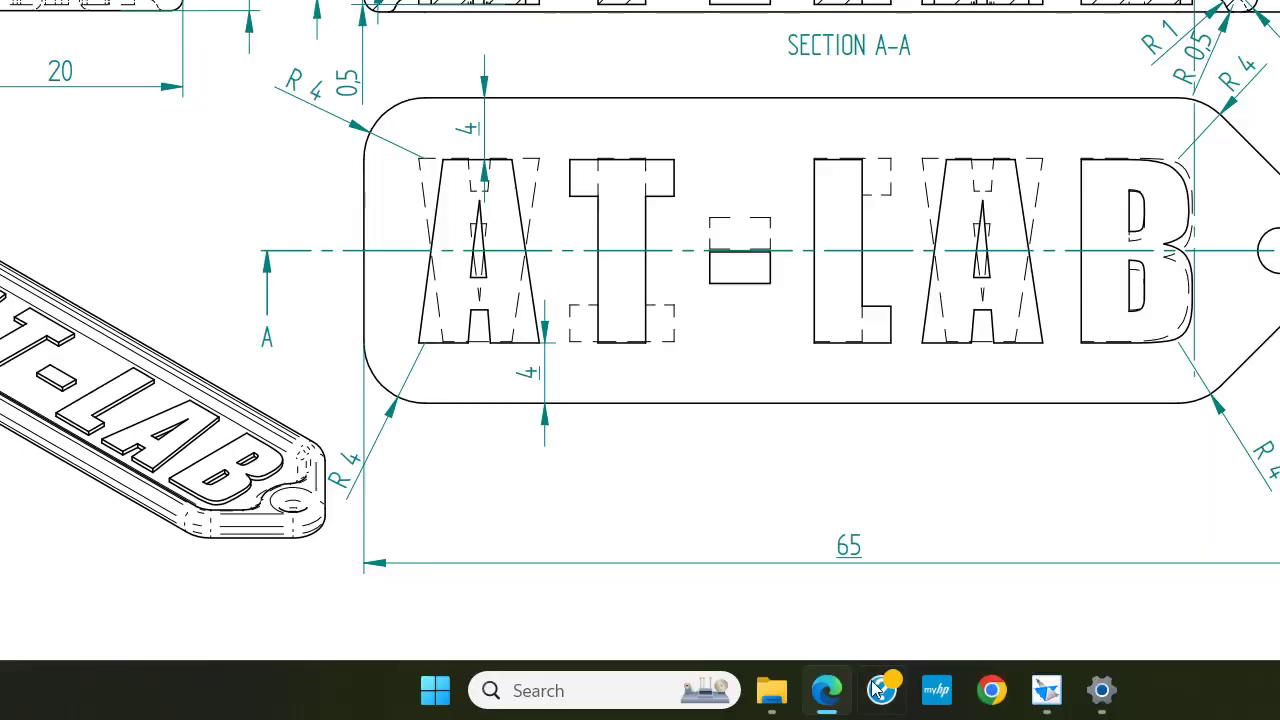
pyautogui.click(864, 692)
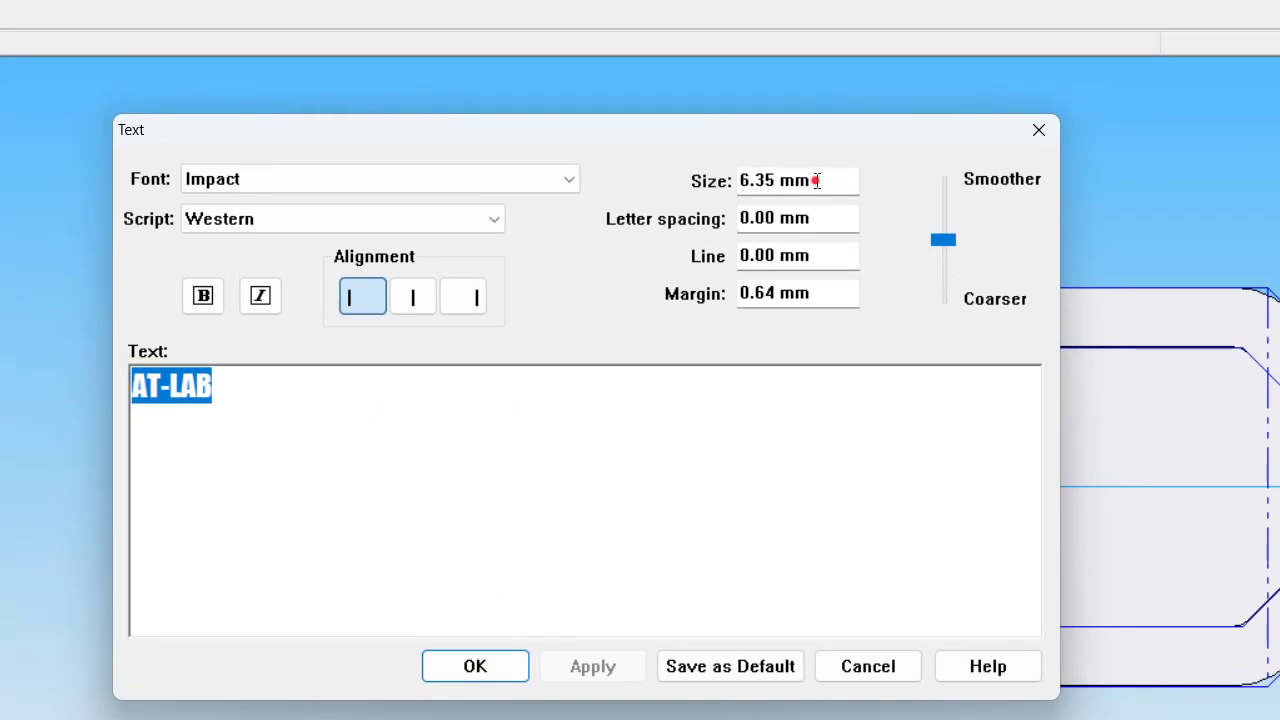
pyautogui.moveTo(817, 181); pyautogui.dragTo(695, 180)
pyautogui.write('16')
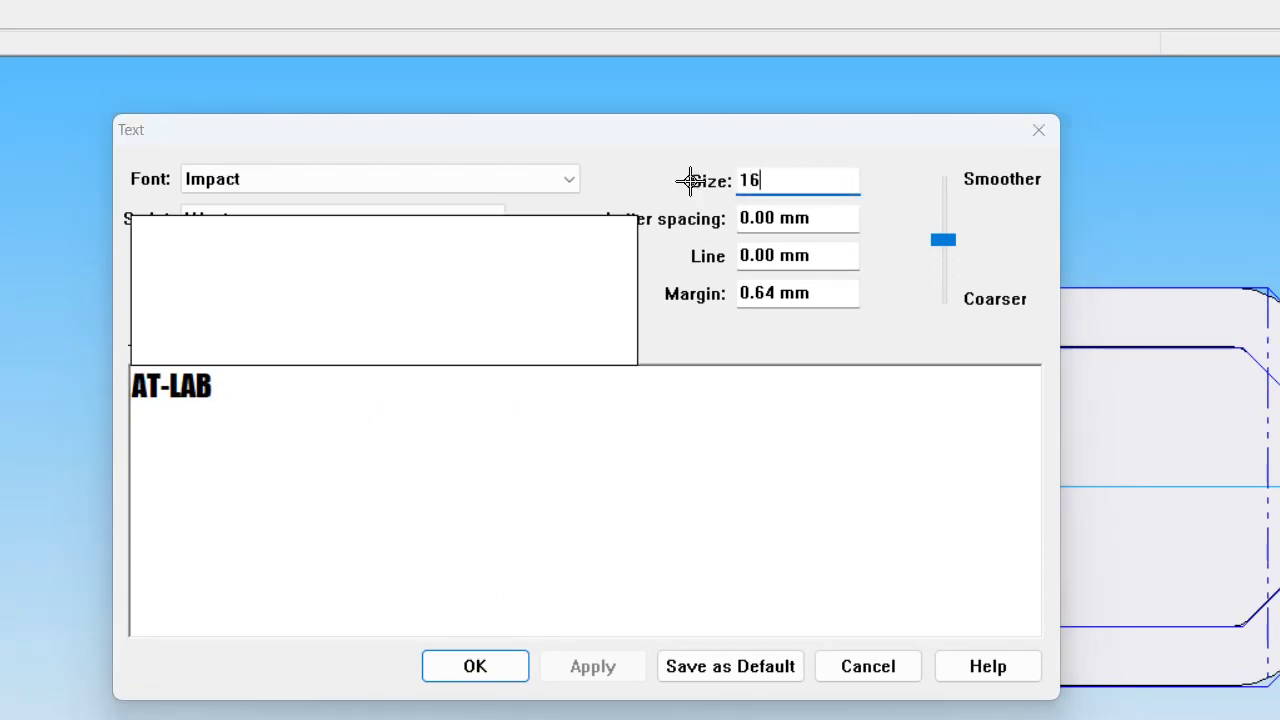
pyautogui.press('Return')
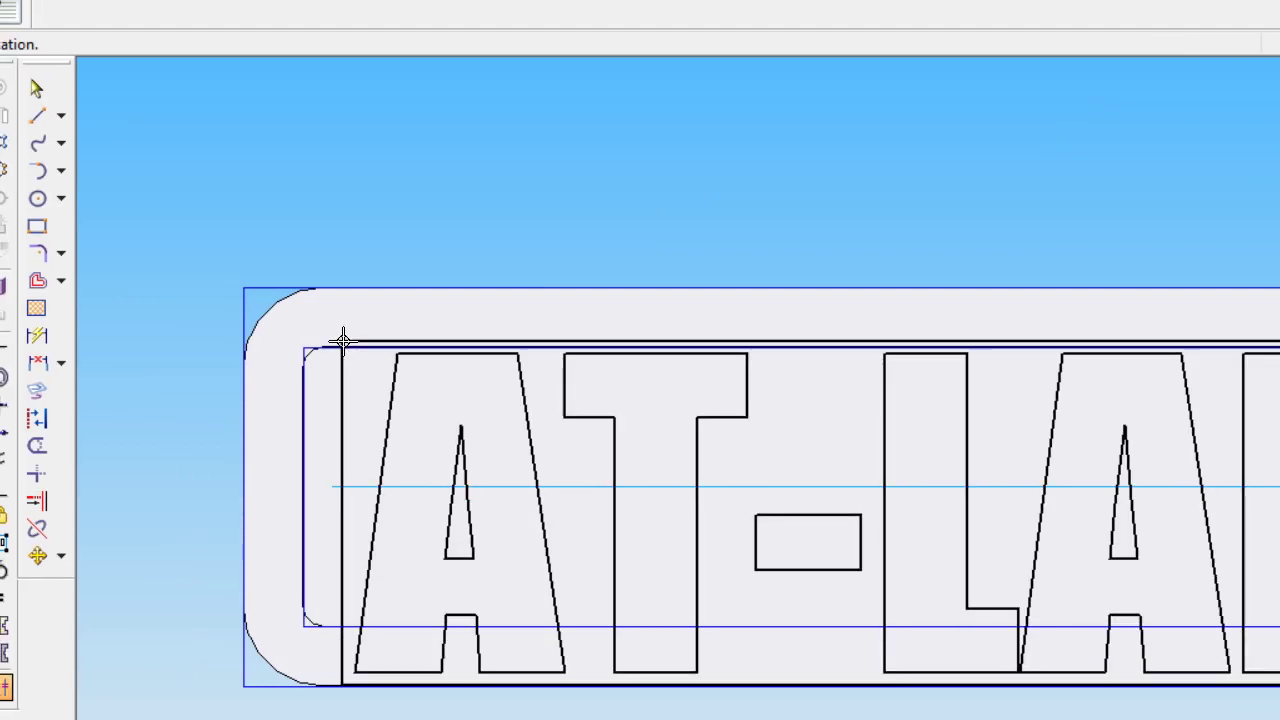
# Place the AT-LAB text profile from just inside the upper-left corner of the recess, and select the placed text.
pyautogui.click(348, 378)
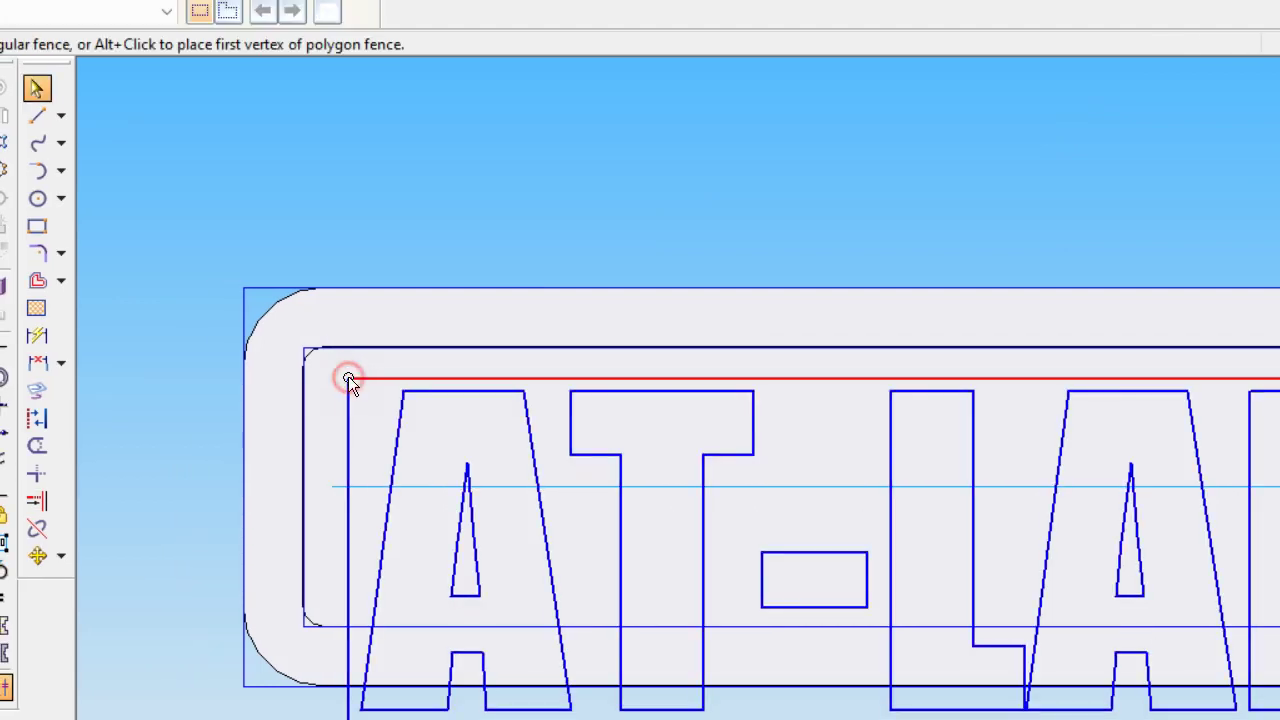
pyautogui.click(161, 249)
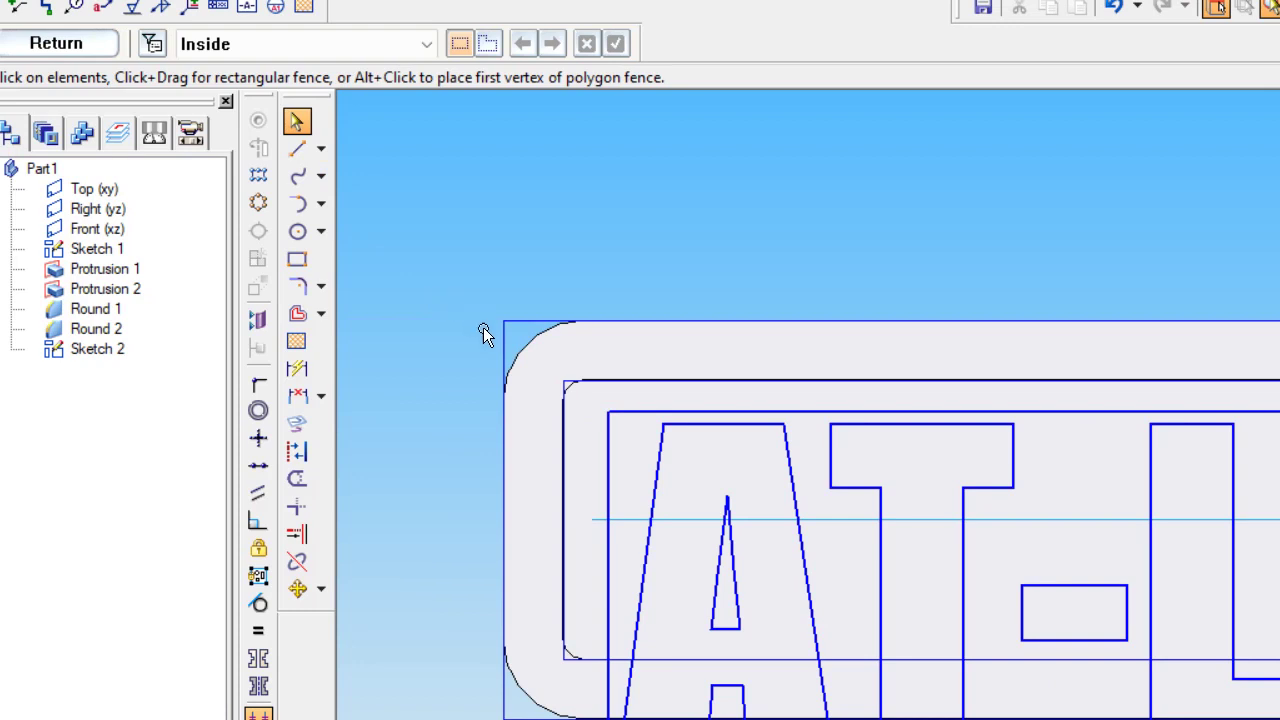
pyautogui.click(643, 575)
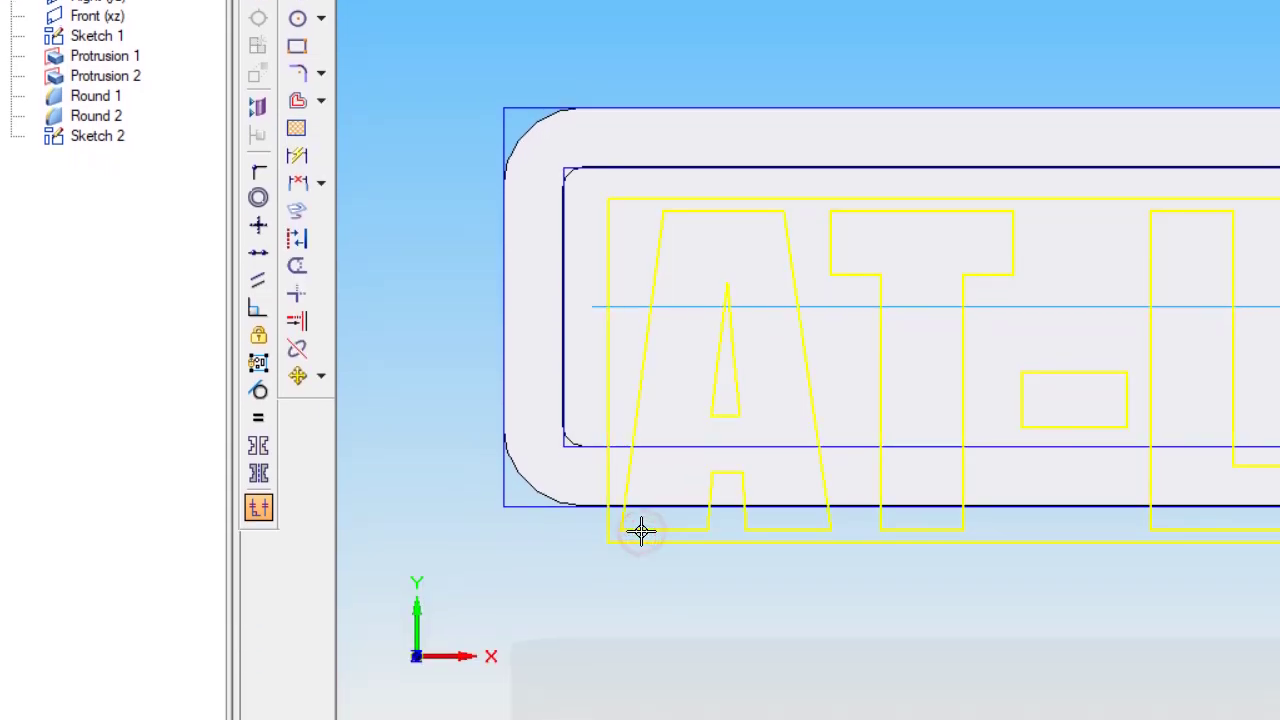
# Reopen the text settings of the placed AT-LAB profile and set its size to 12 mm.
pyautogui.click(641, 531)
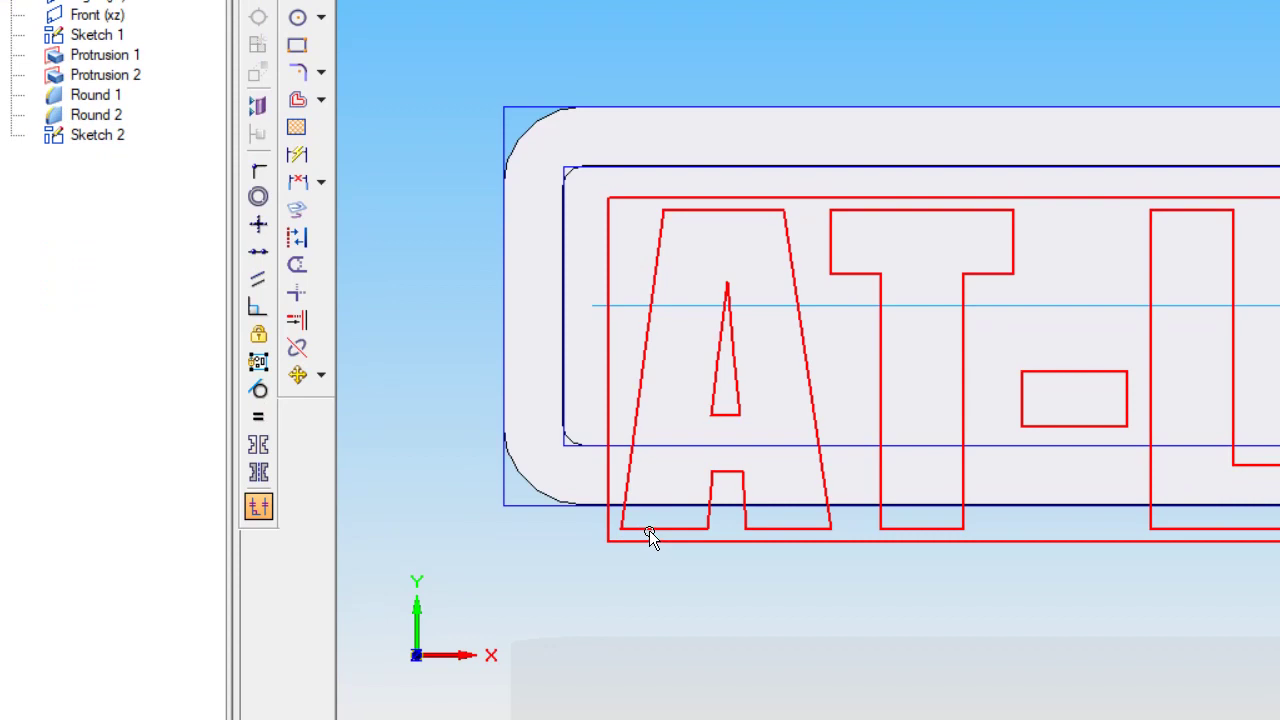
pyautogui.click(645, 529)
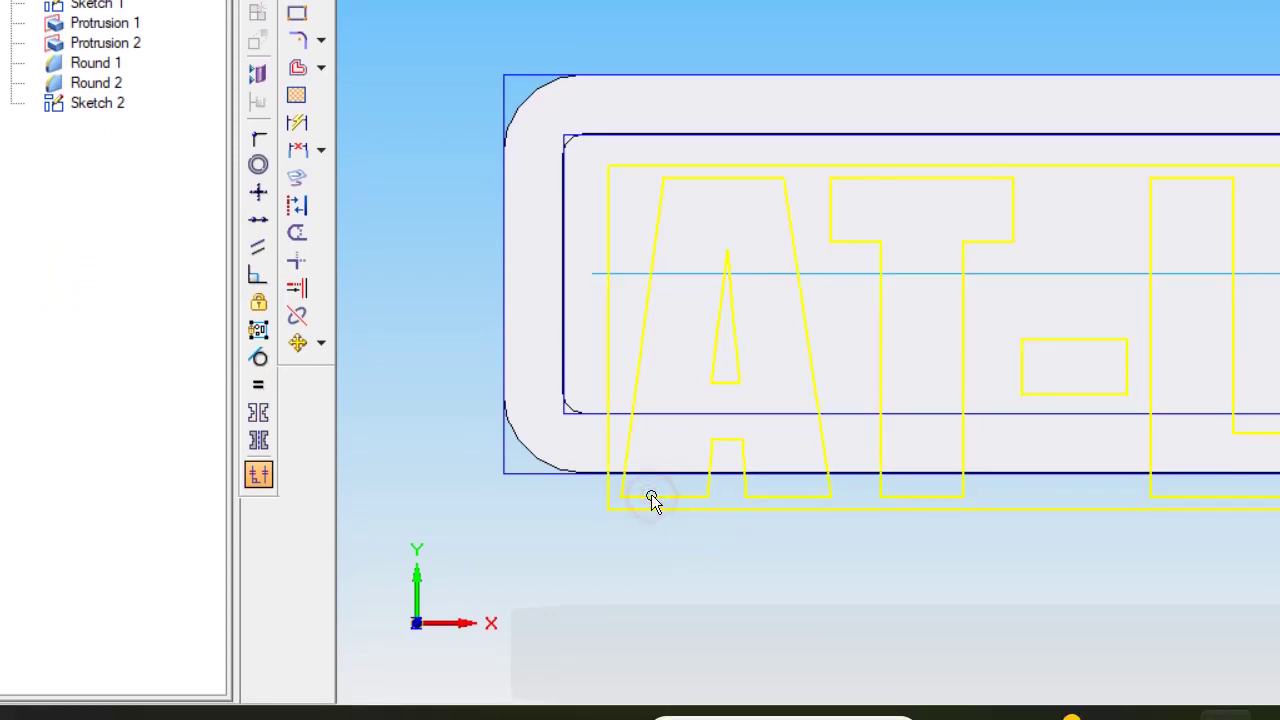
pyautogui.press('Escape')
pyautogui.click(648, 512)
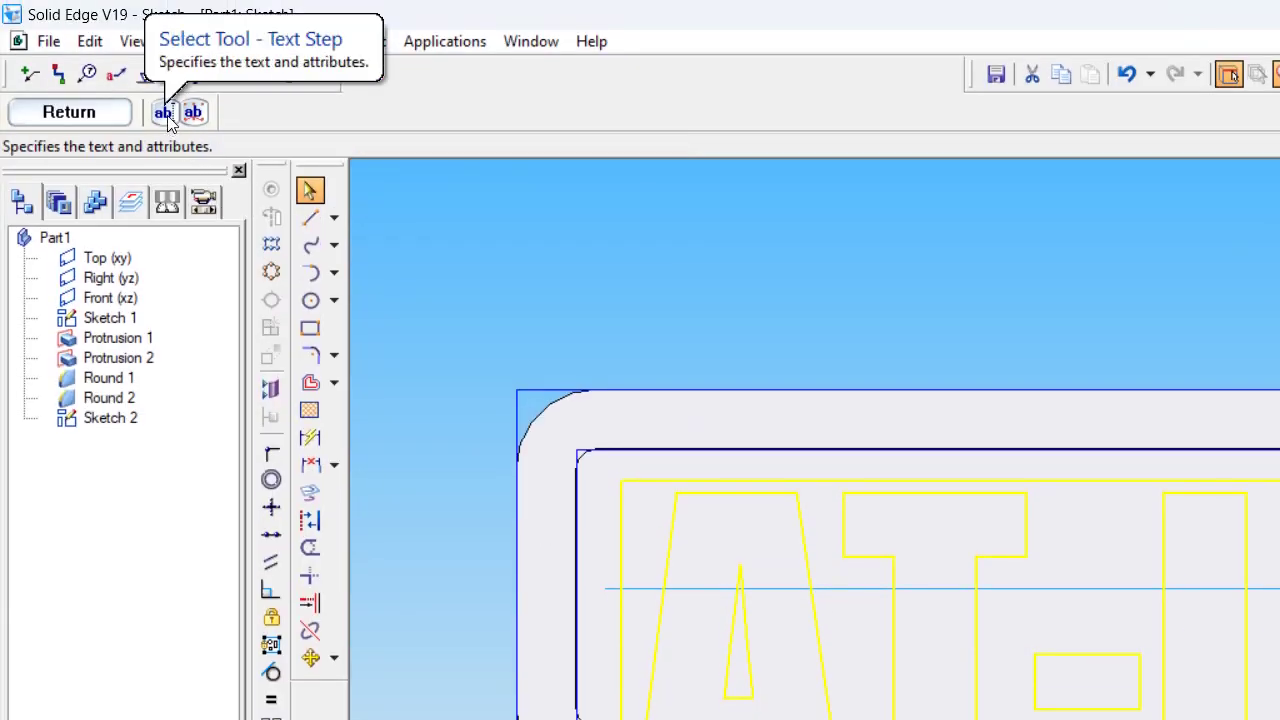
pyautogui.click(164, 113)
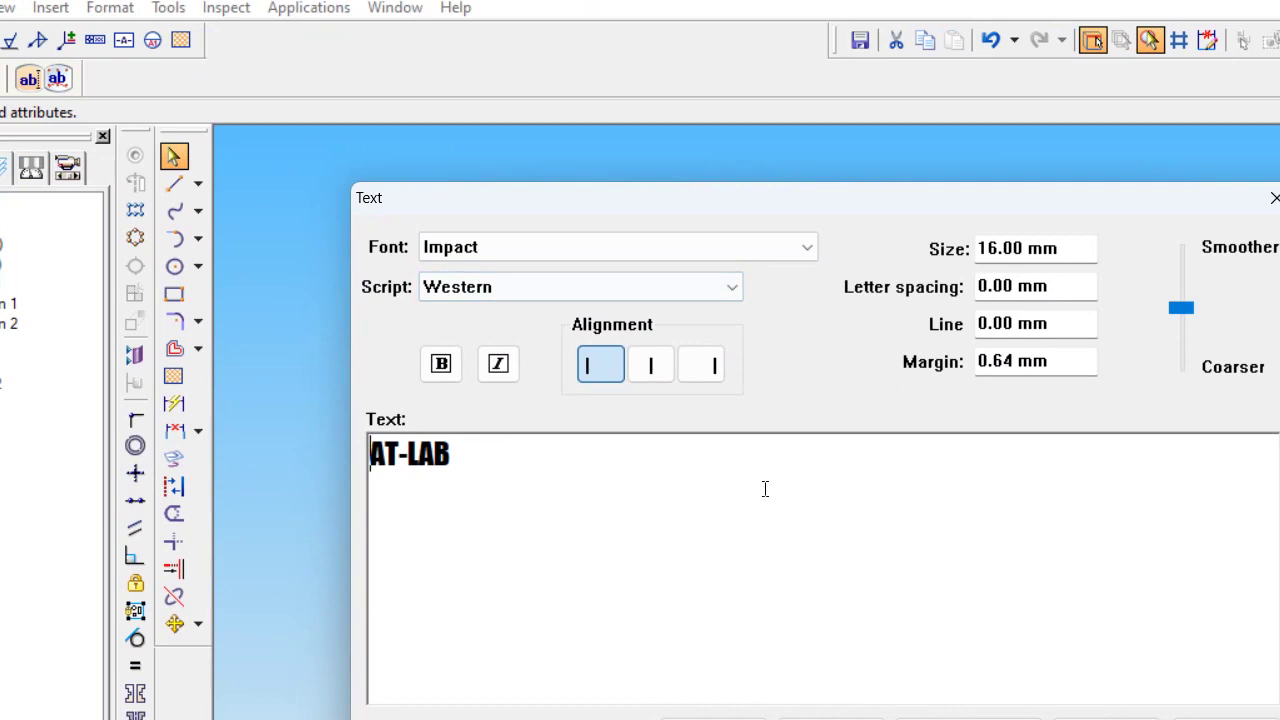
pyautogui.moveTo(685, 463); pyautogui.dragTo(352, 422)
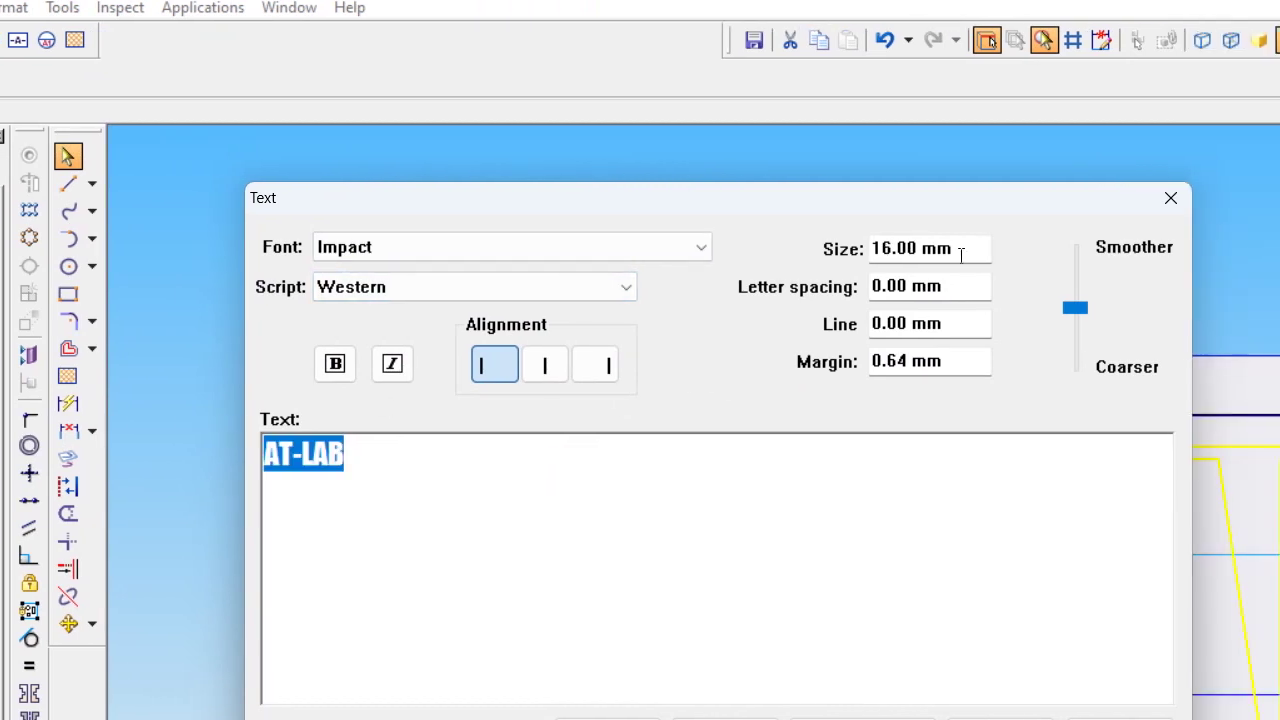
pyautogui.moveTo(1075, 249); pyautogui.dragTo(901, 249)
pyautogui.write('12')
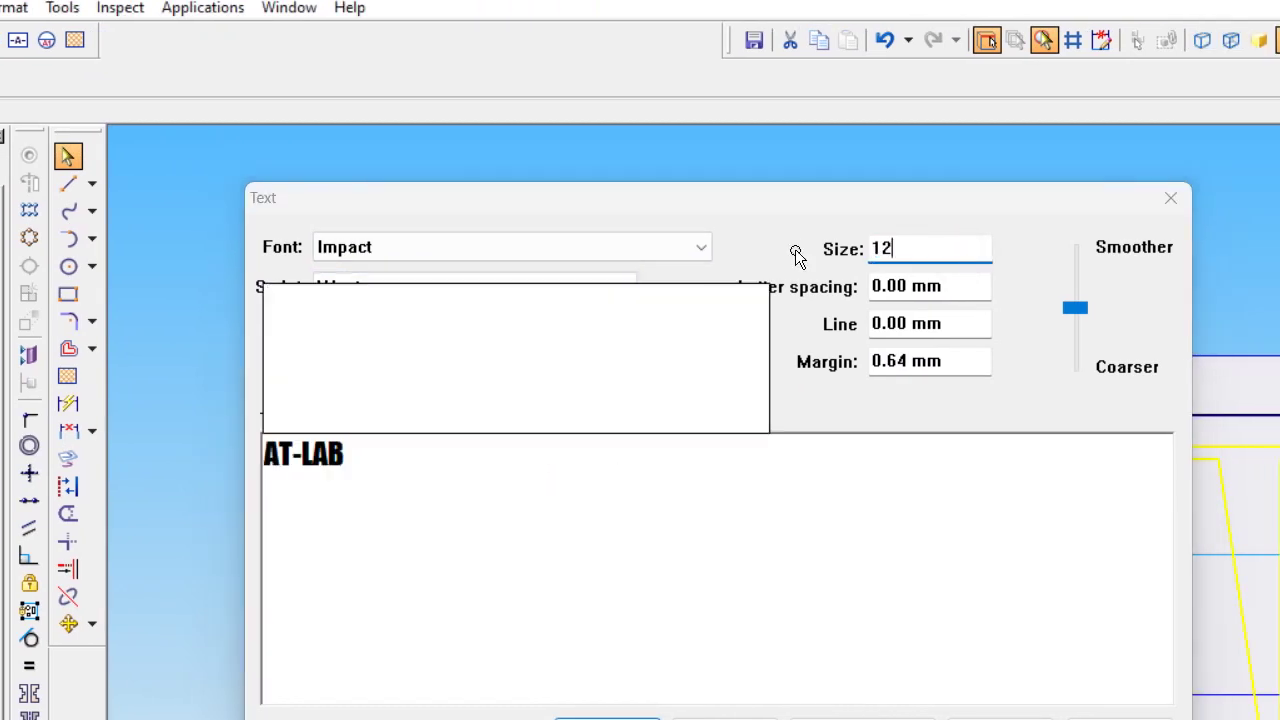
pyautogui.press('Return')
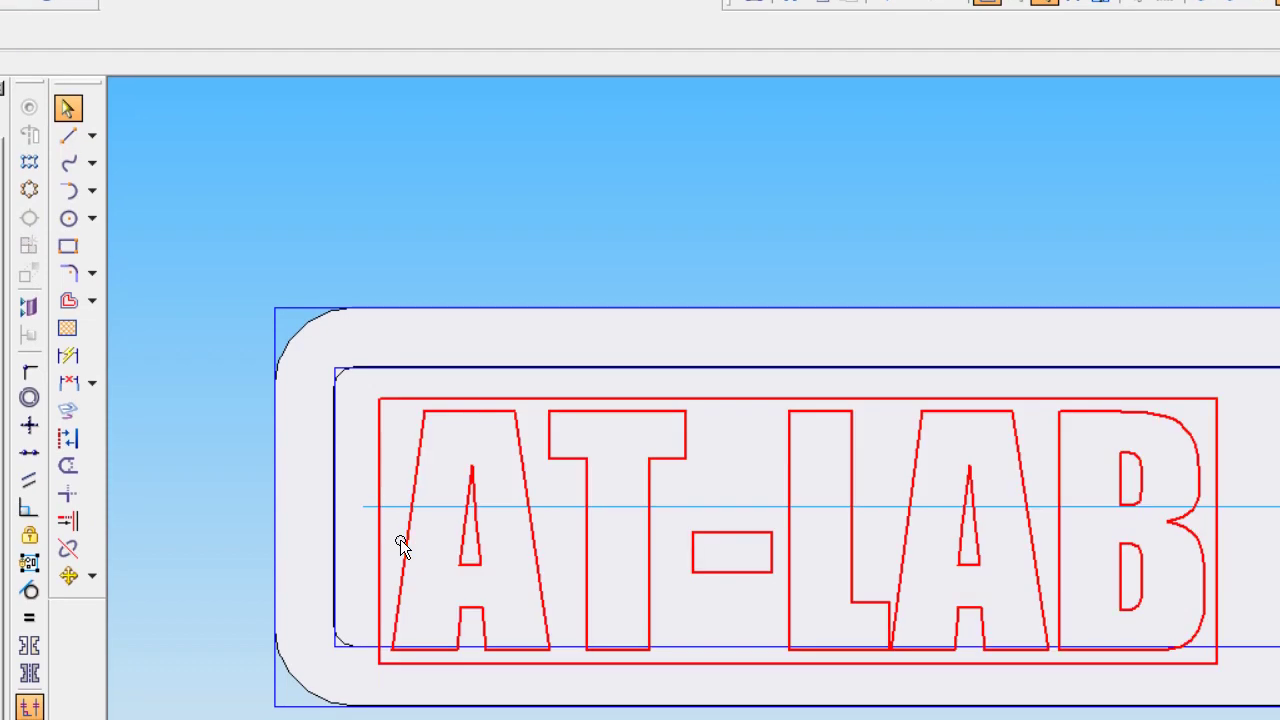
# Move the AT-LAB text slightly up within the recess and set its letter spacing to 1 mm.
pyautogui.moveTo(407, 591); pyautogui.dragTo(407, 578)
pyautogui.moveTo(407, 522); pyautogui.dragTo(402, 518)
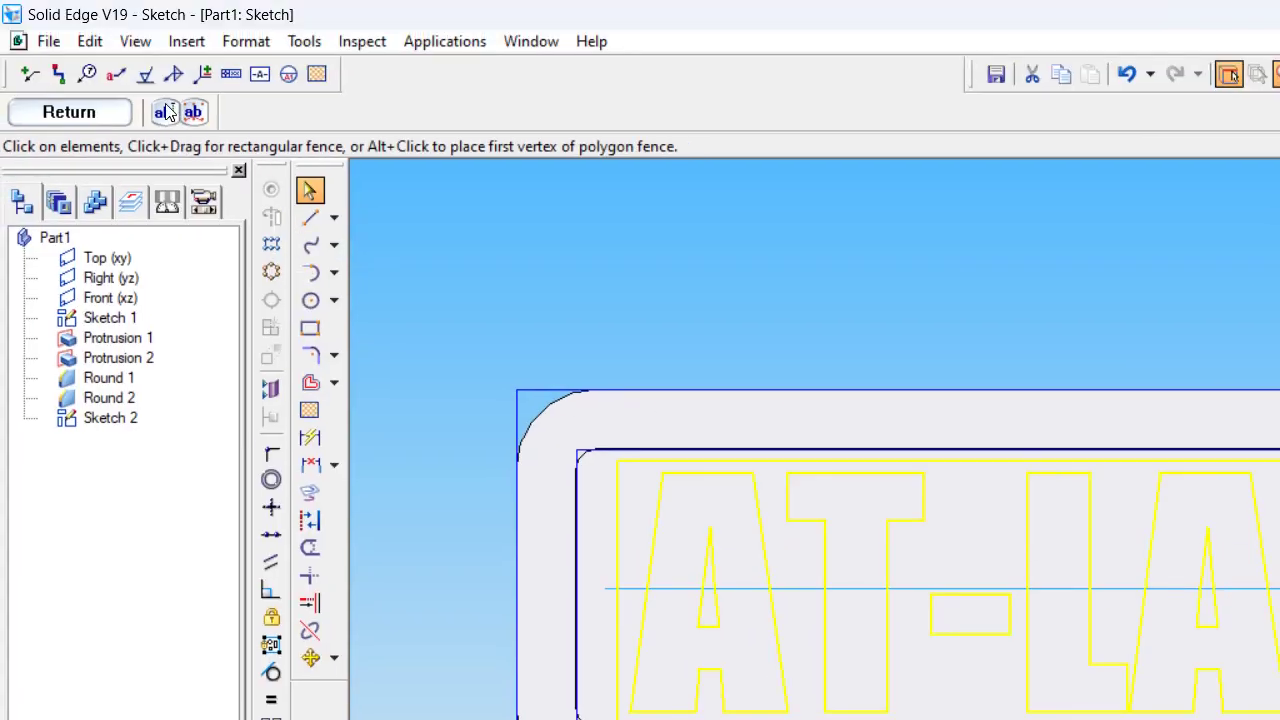
pyautogui.click(166, 113)
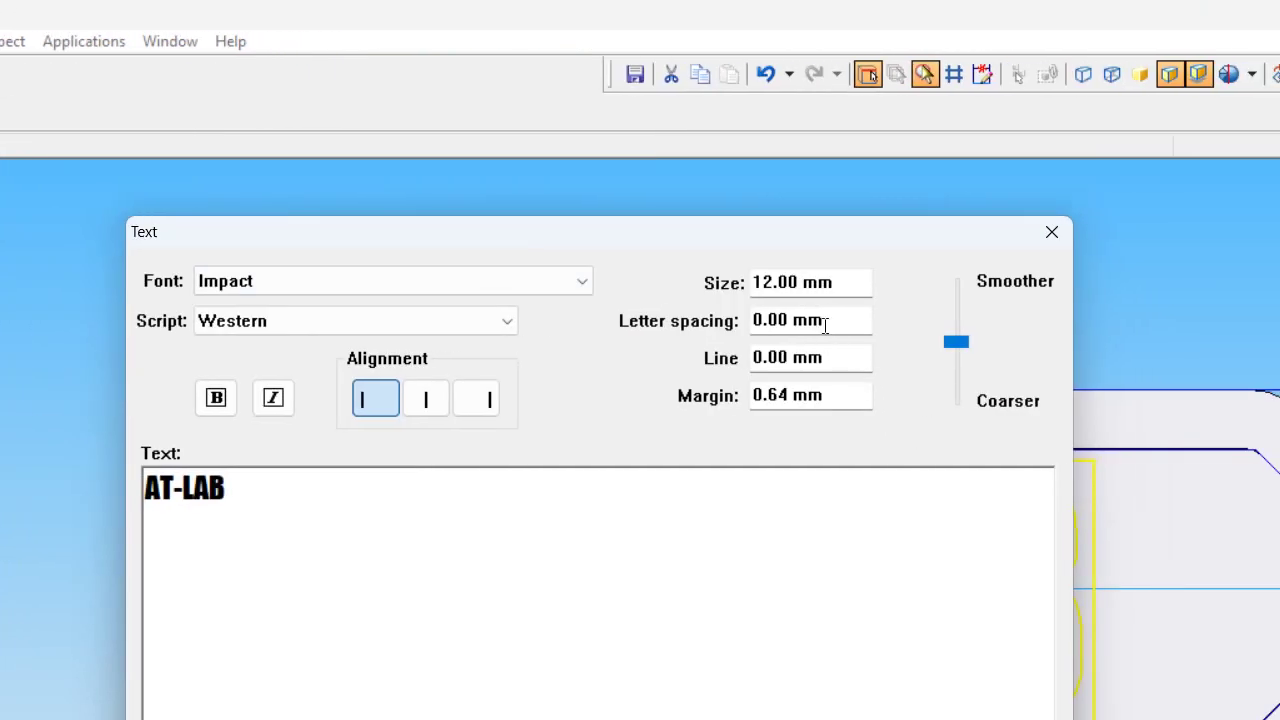
pyautogui.moveTo(825, 323); pyautogui.dragTo(713, 341)
pyautogui.write('1')
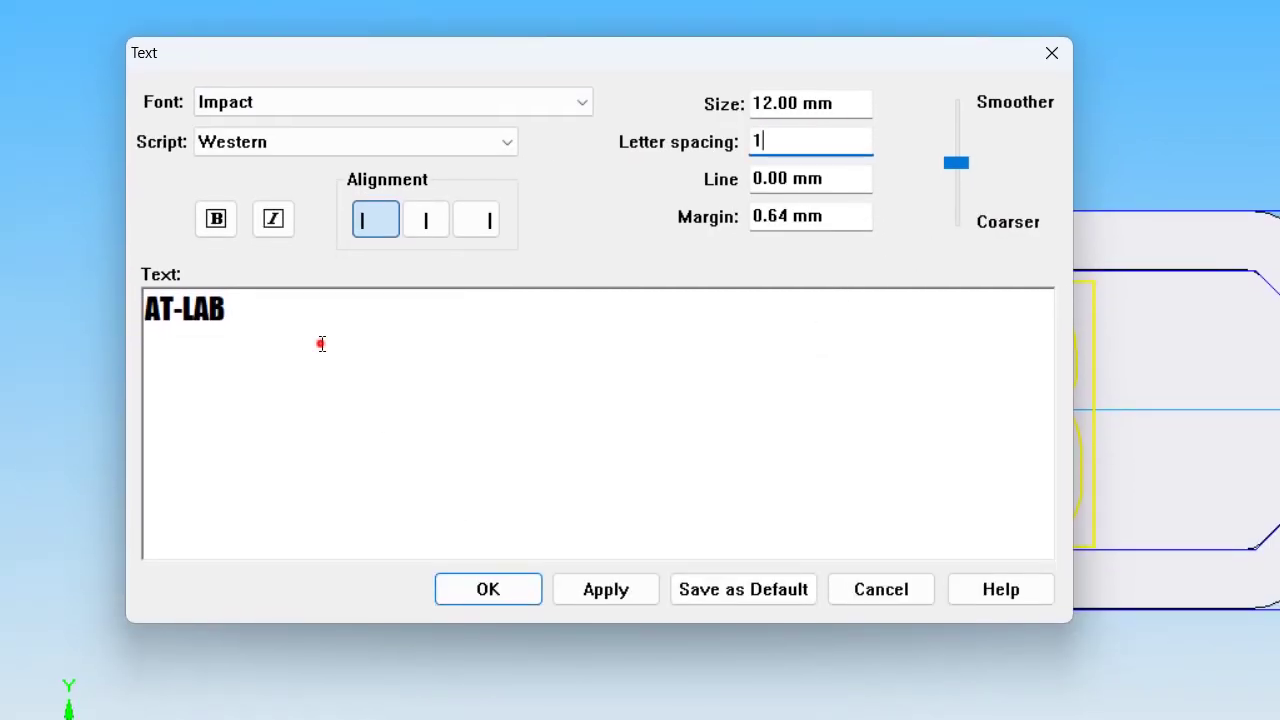
pyautogui.click(321, 344)
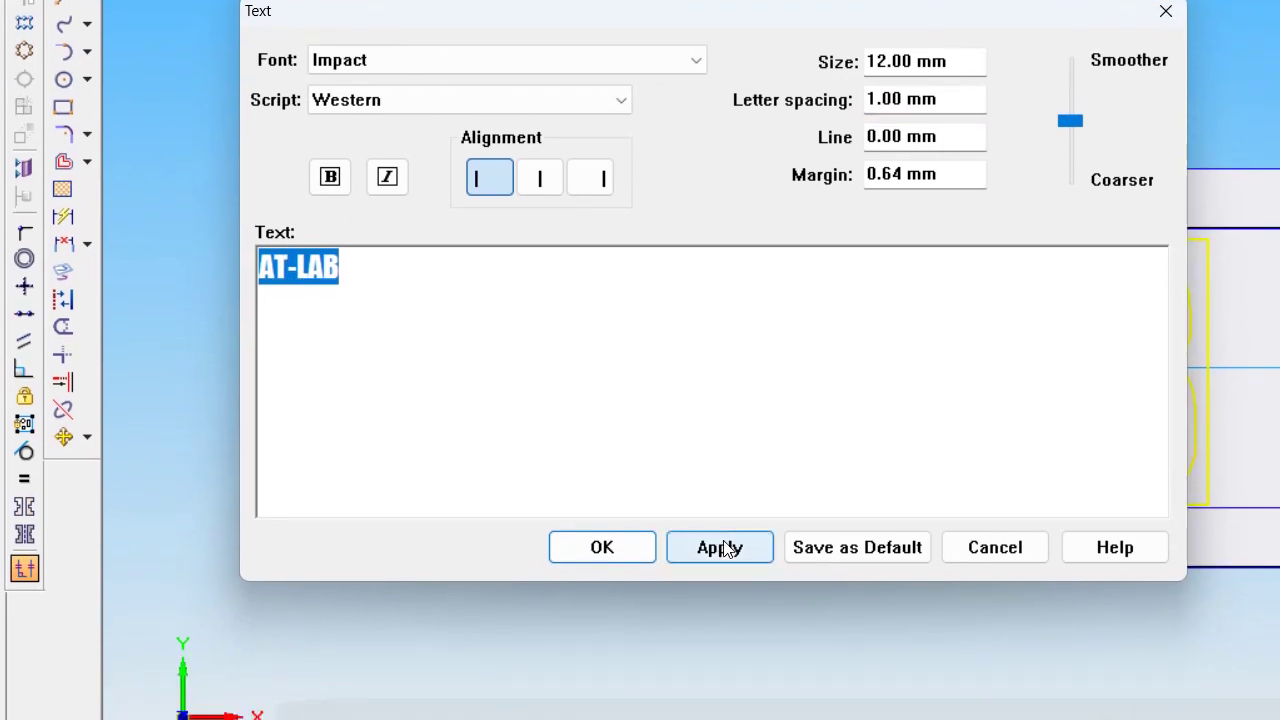
pyautogui.click(725, 550)
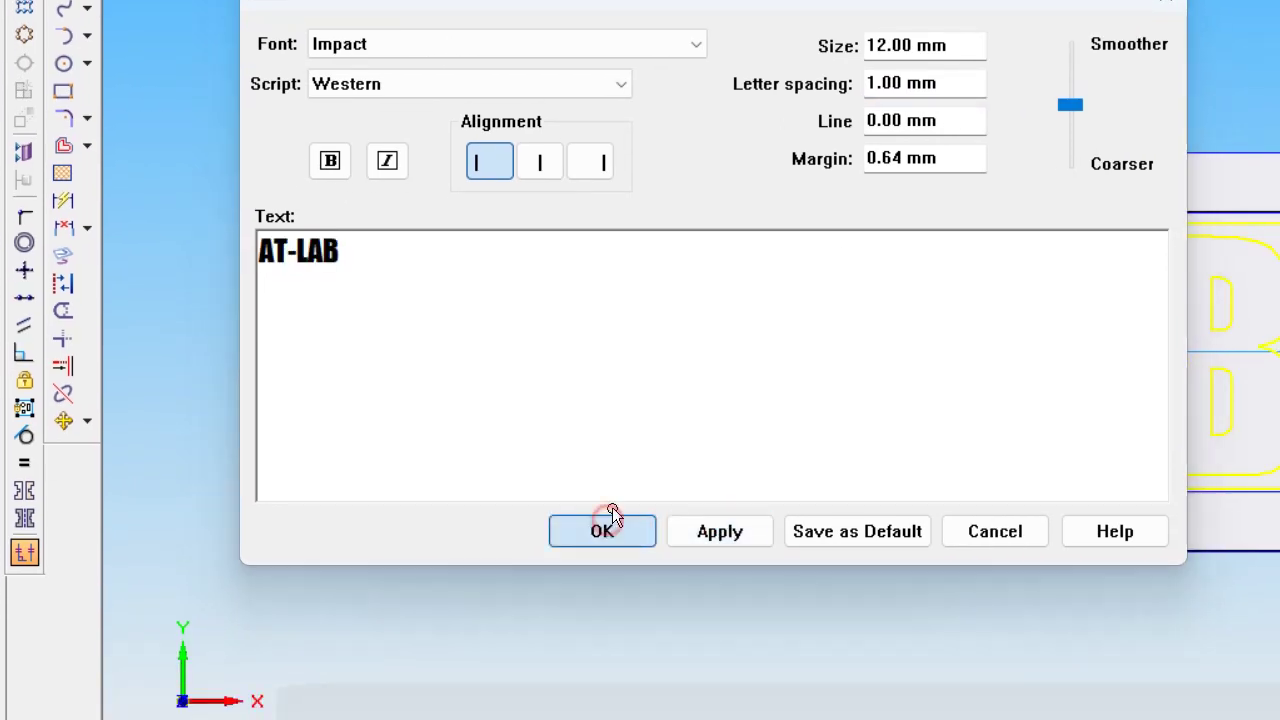
pyautogui.click(606, 539)
# Shift the AT-LAB text sideways to fit evenly inside the recess outline, and finish the sketch.
pyautogui.moveTo(600, 397); pyautogui.dragTo(627, 390)
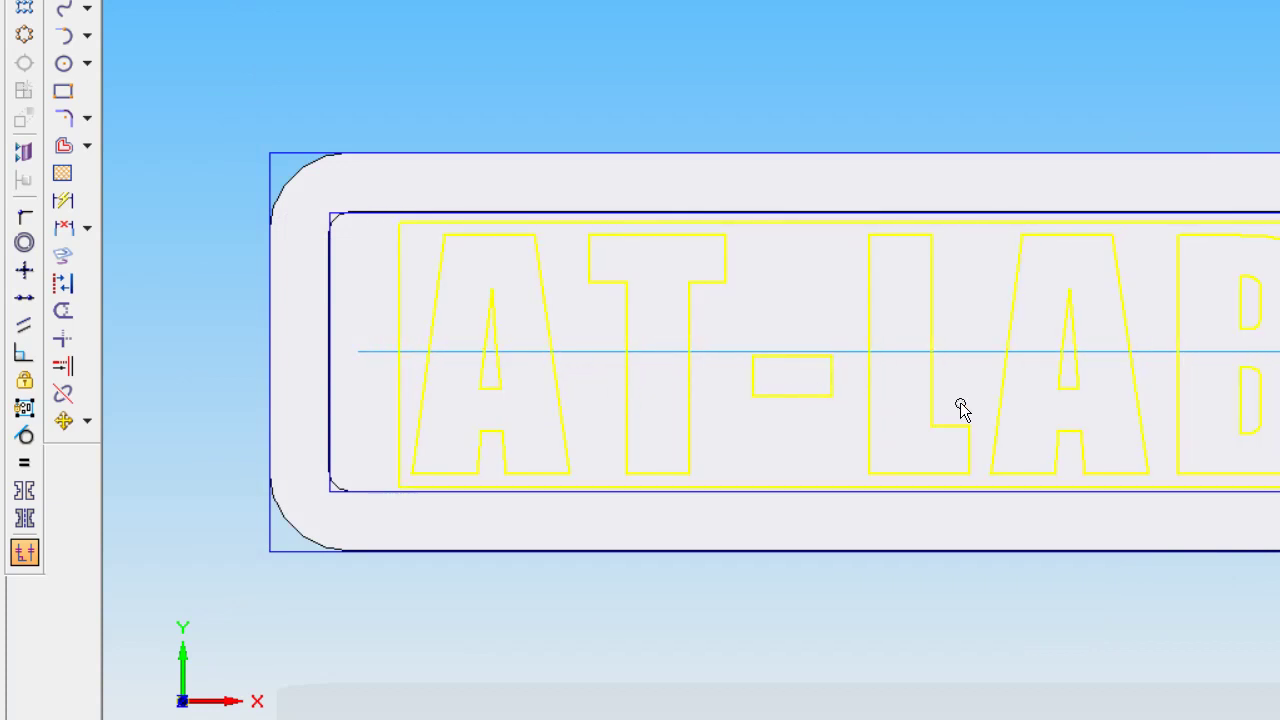
pyautogui.press('Escape')
pyautogui.click(488, 404)
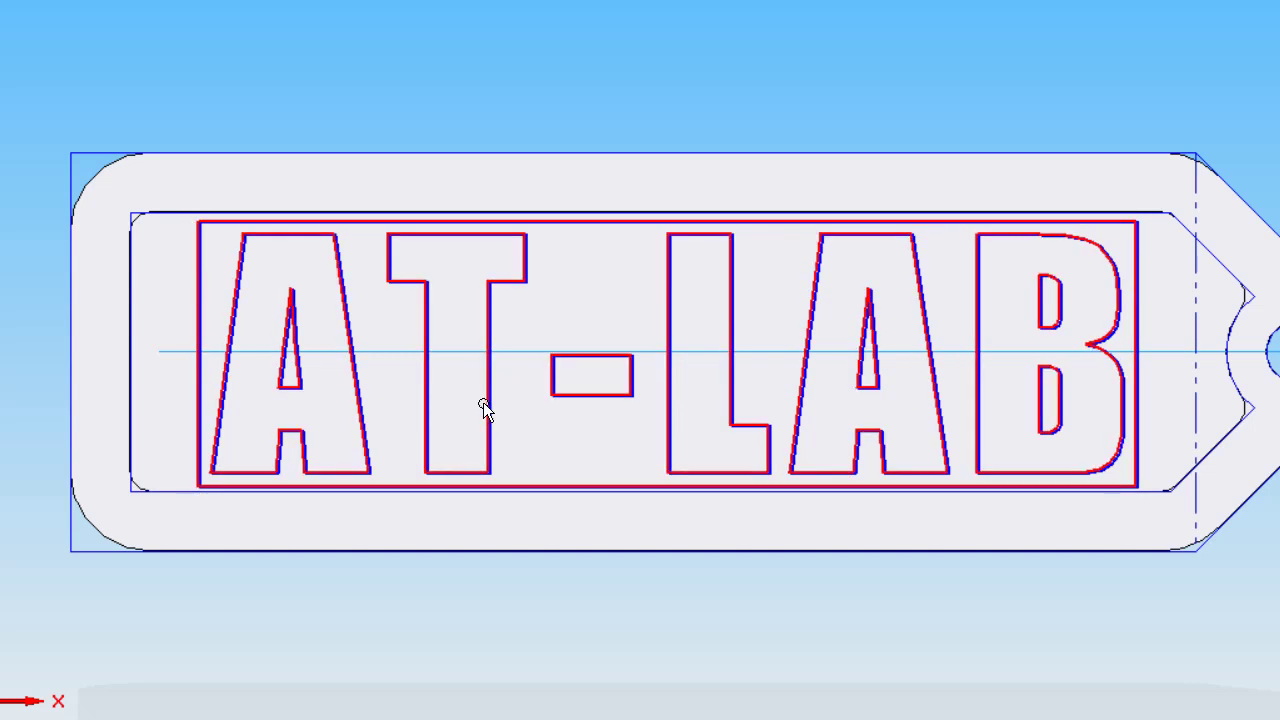
pyautogui.click(483, 402)
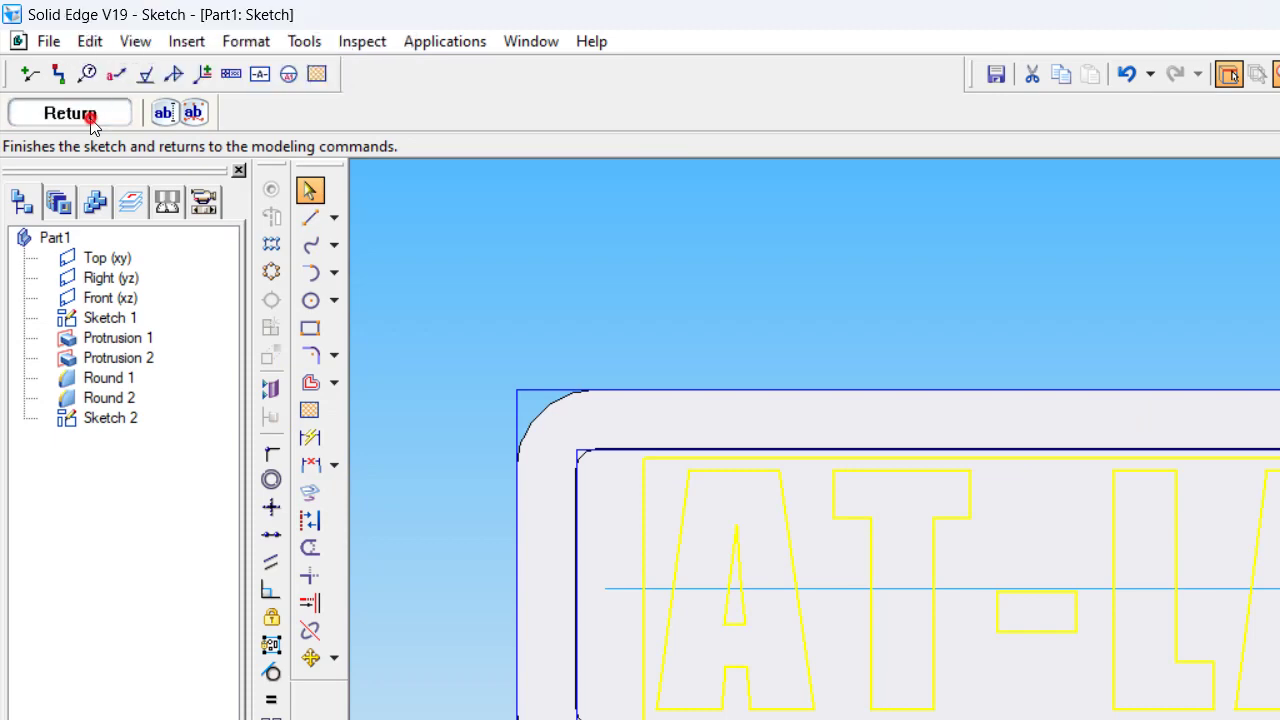
pyautogui.click(90, 118)
pyautogui.click(92, 226)
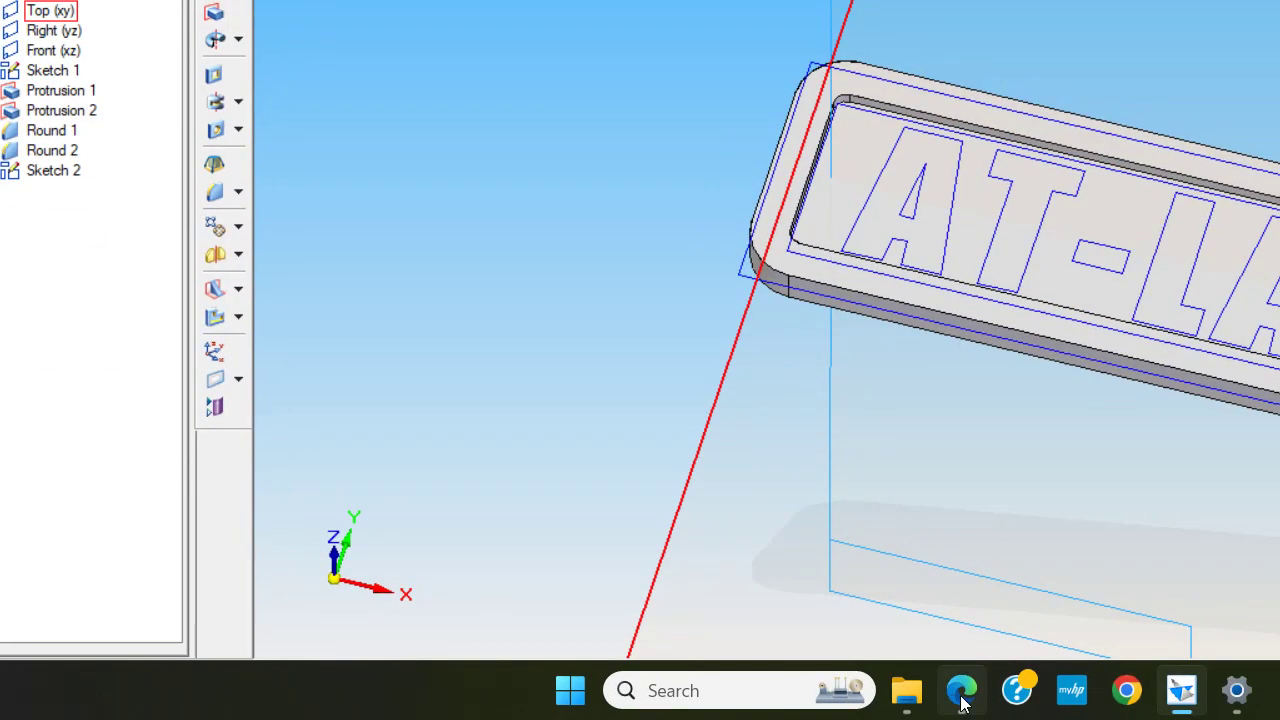
# Check the lettering height in the PDF drawing and extrude the AT-LAB text profile 0.5 mm outward from the recess floor in Solid Edge.
pyautogui.click(1003, 691)
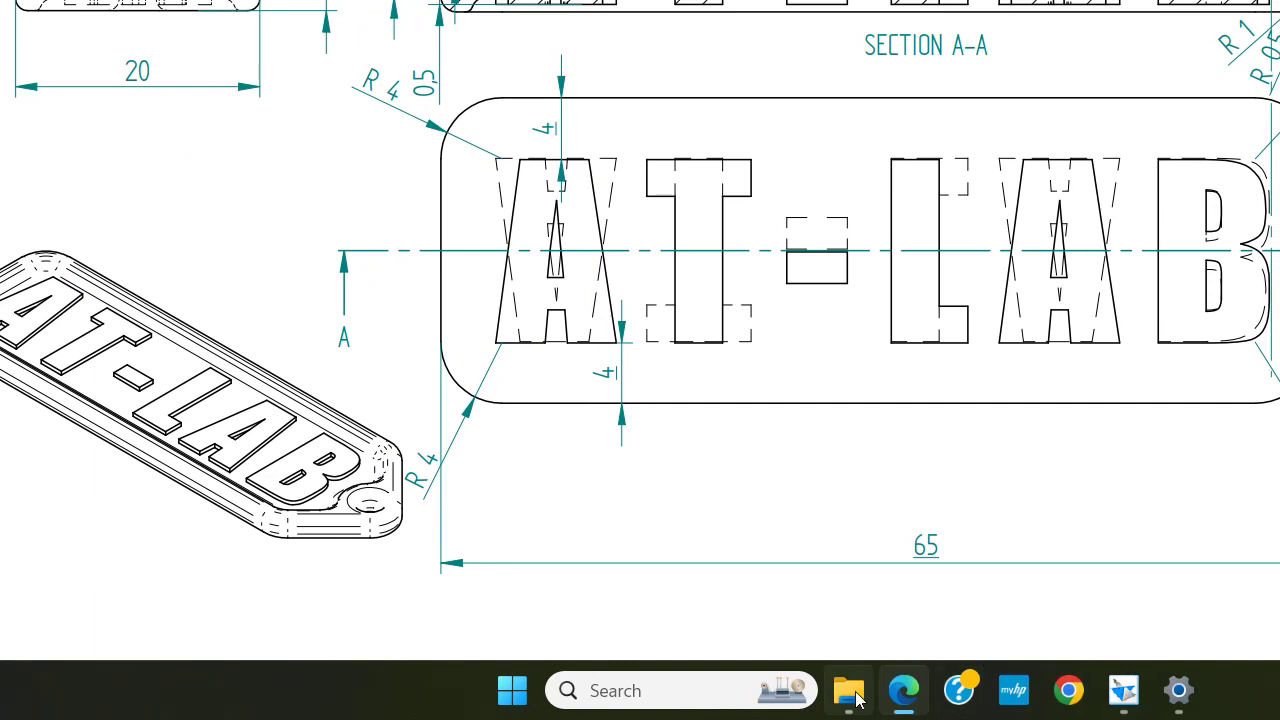
pyautogui.click(999, 694)
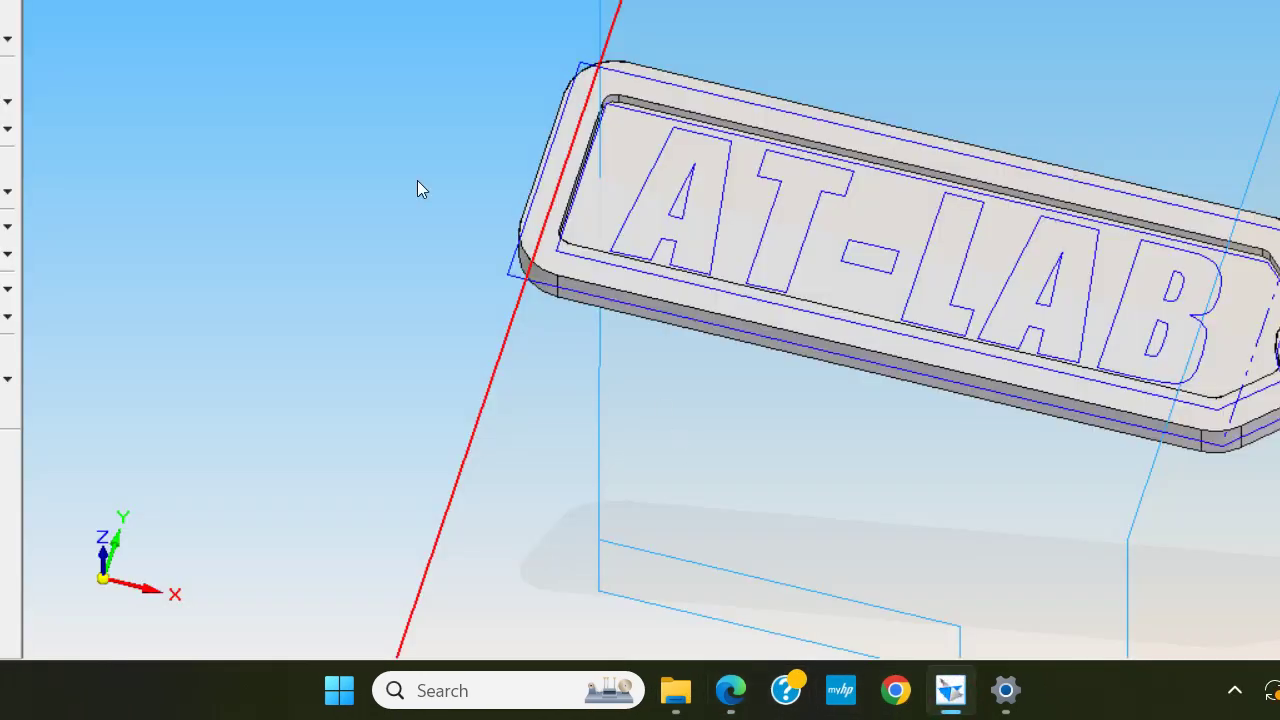
pyautogui.click(272, 214)
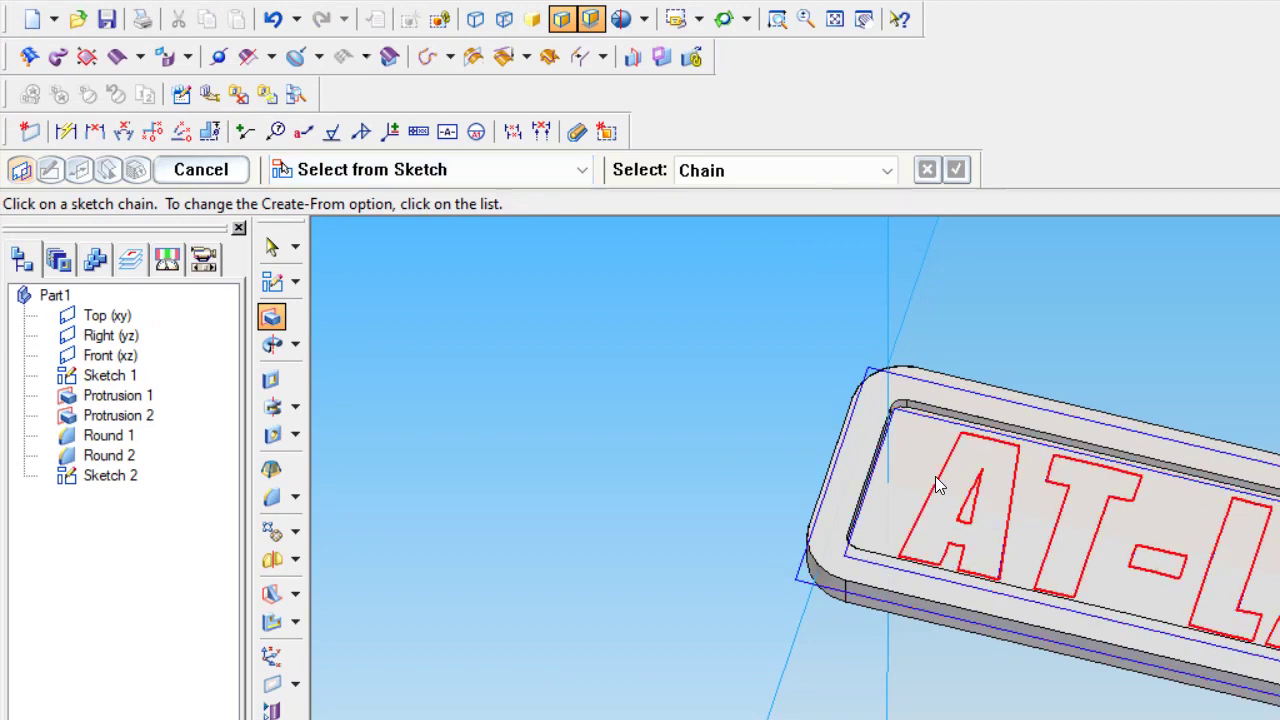
pyautogui.click(935, 481)
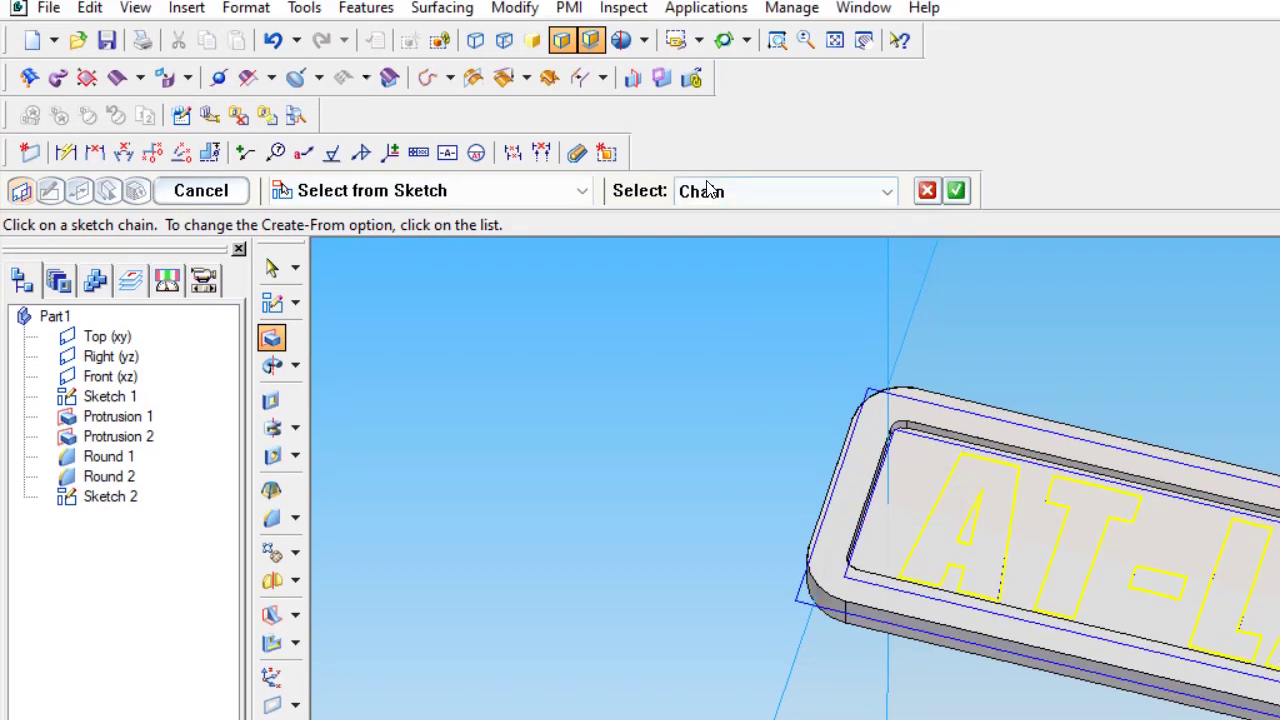
pyautogui.click(955, 170)
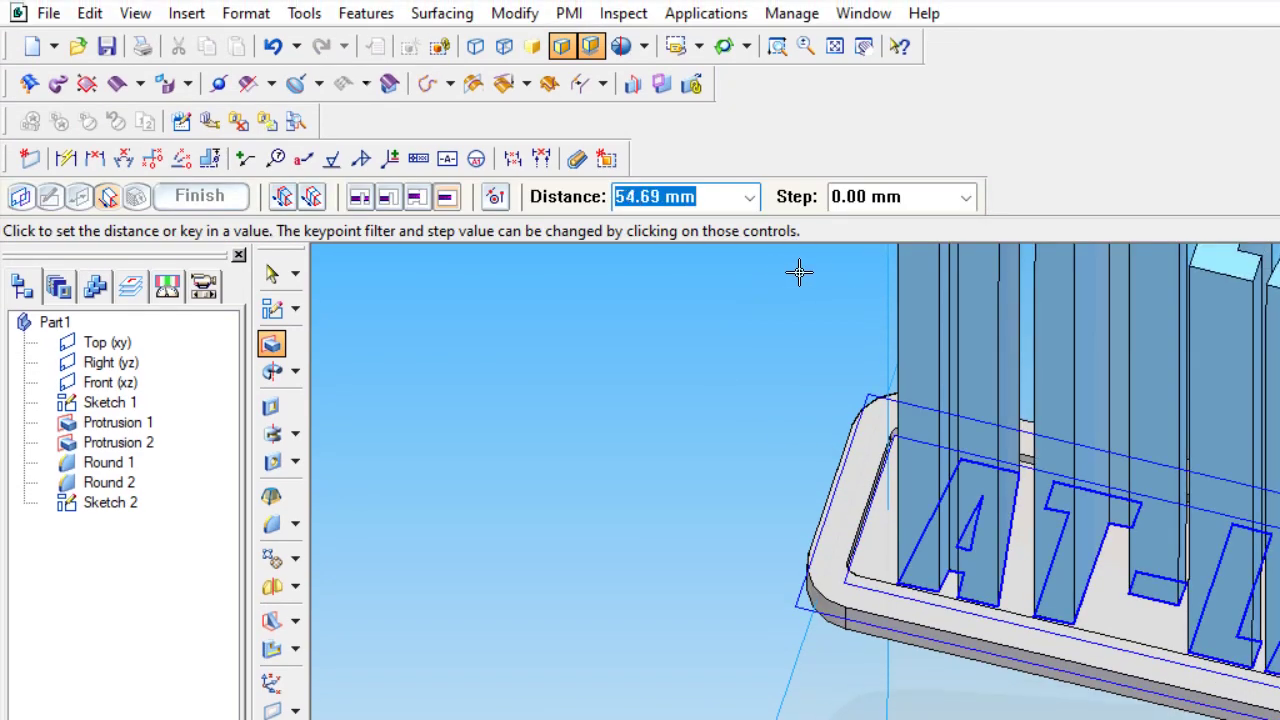
pyautogui.write('.5')
pyautogui.press('Return')
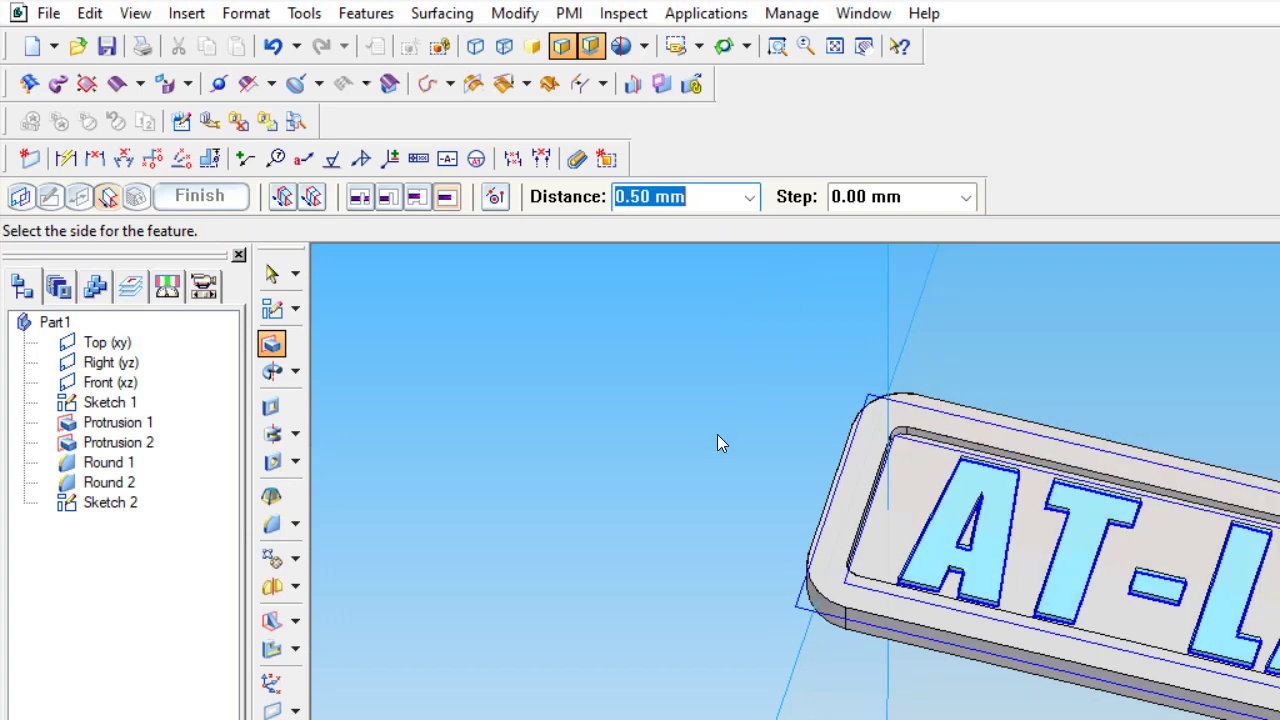
pyautogui.click(619, 357)
pyautogui.click(205, 198)
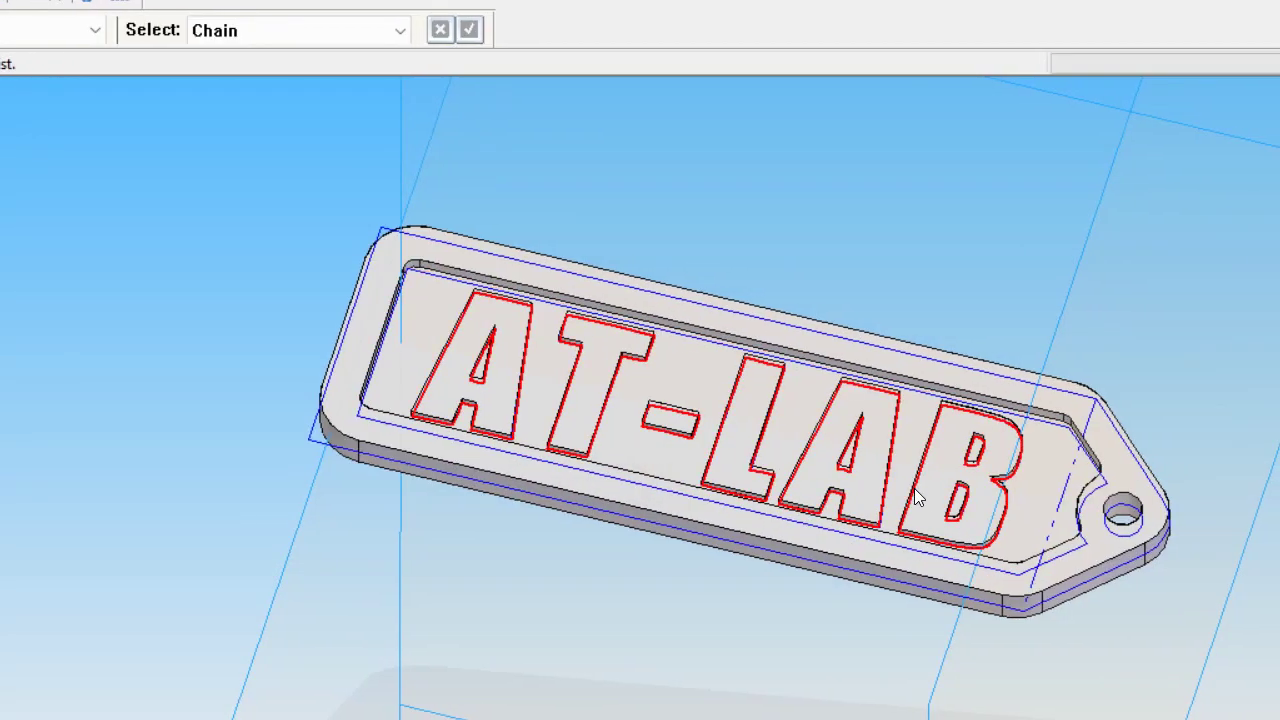
# Start a new sketch on the recess floor on the back side of the tag.
pyautogui.scroll(2, 935, 498)
pyautogui.scroll(-1, 726, 474)
pyautogui.scroll(-1, 627, 399)
pyautogui.moveTo(627, 399); pyautogui.dragTo(449, 589, button='middle')
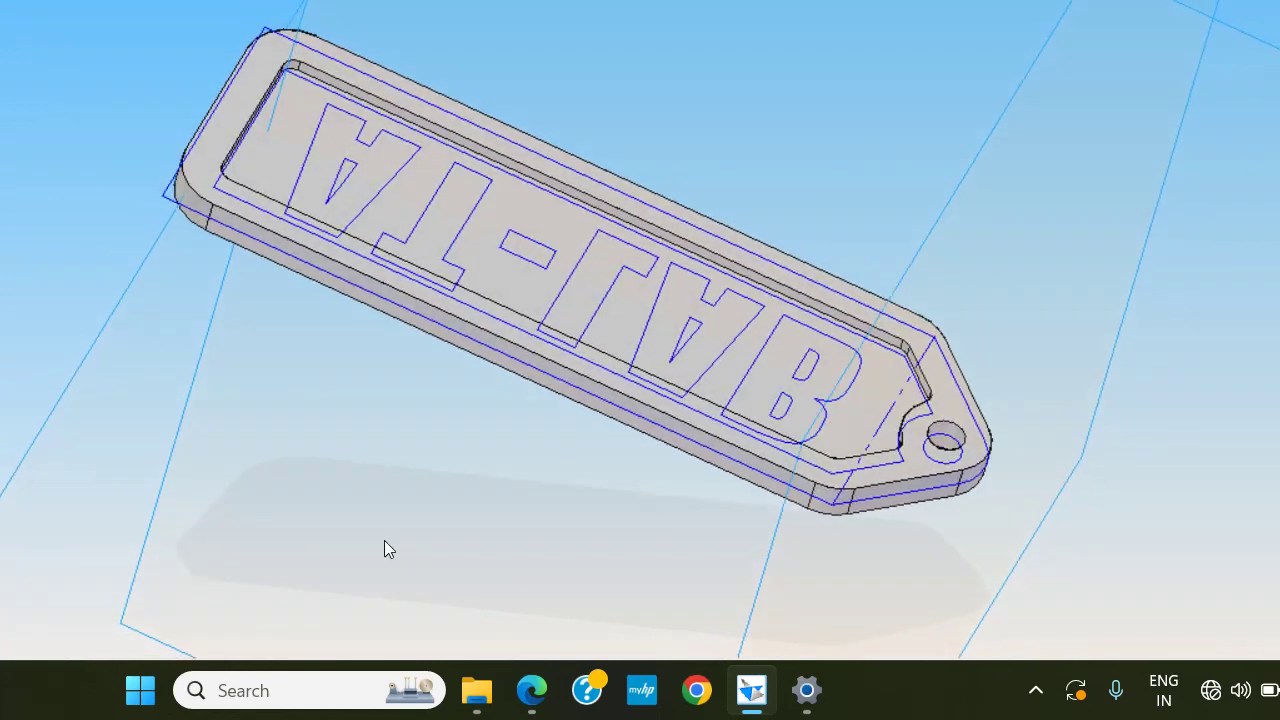
pyautogui.press('Escape')
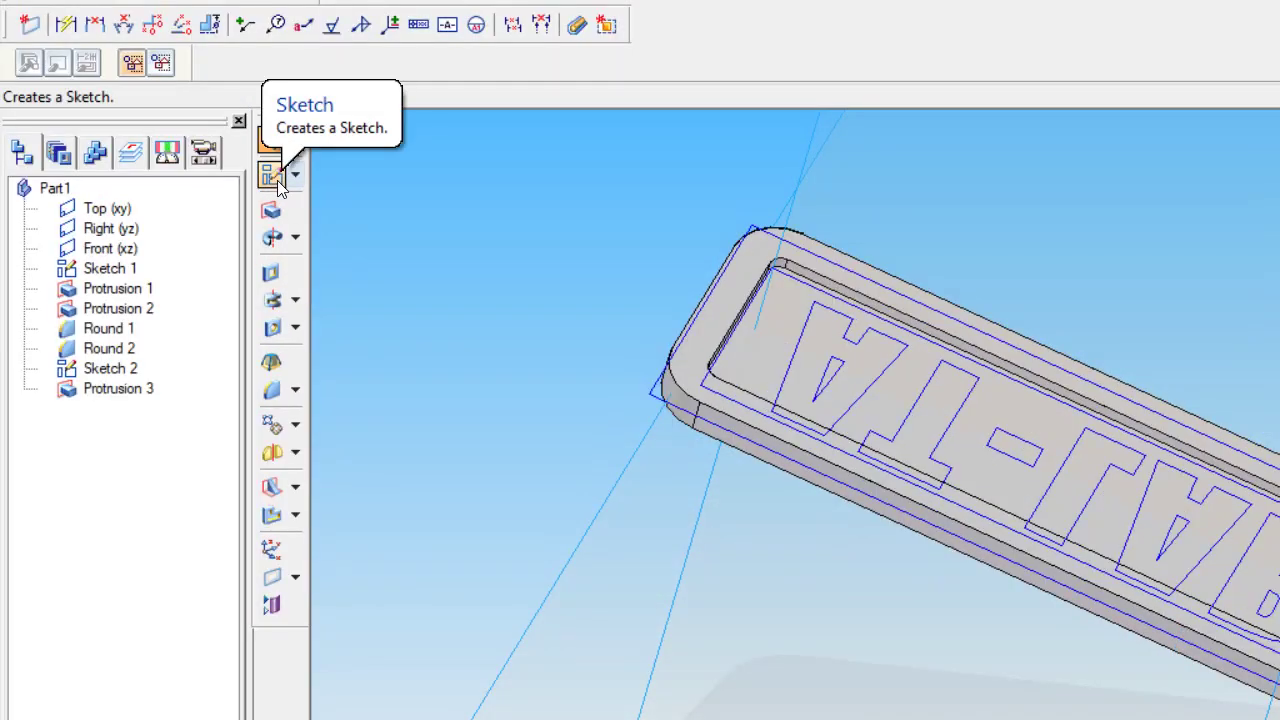
pyautogui.click(274, 177)
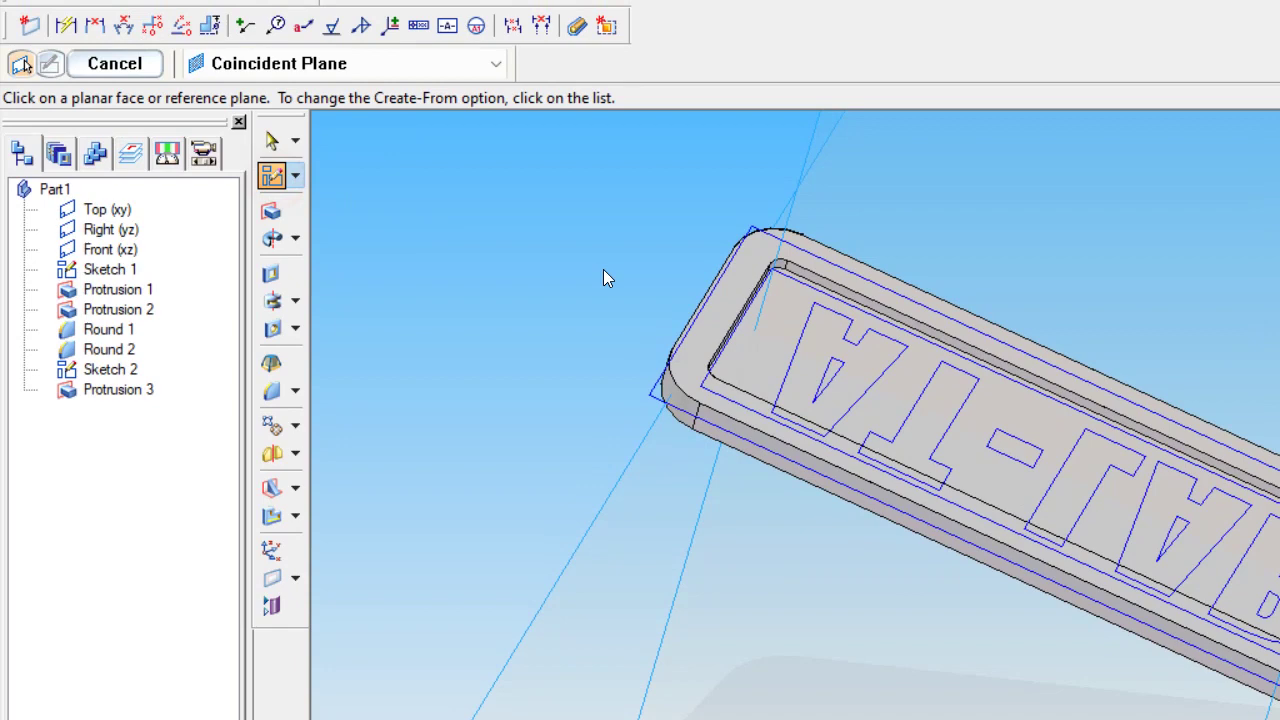
pyautogui.click(778, 331)
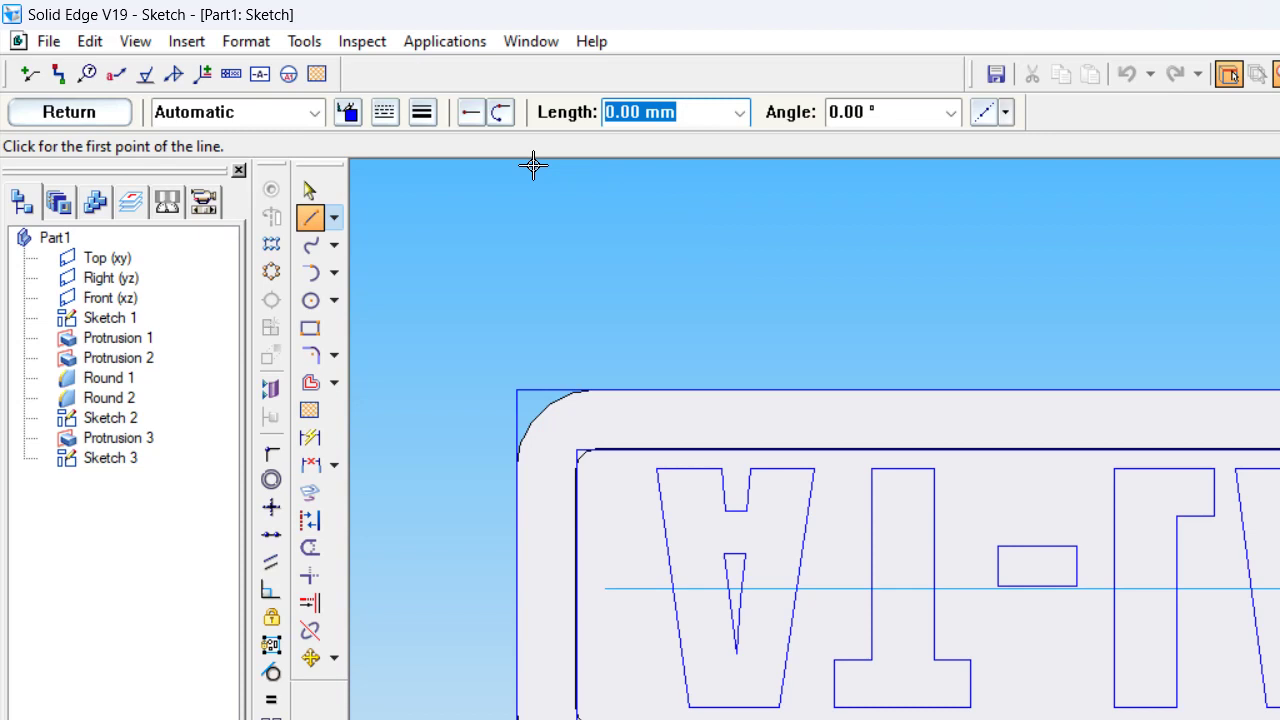
# Insert a text profile reading AT-LAB in bold into the back-side sketch.
pyautogui.click(192, 43)
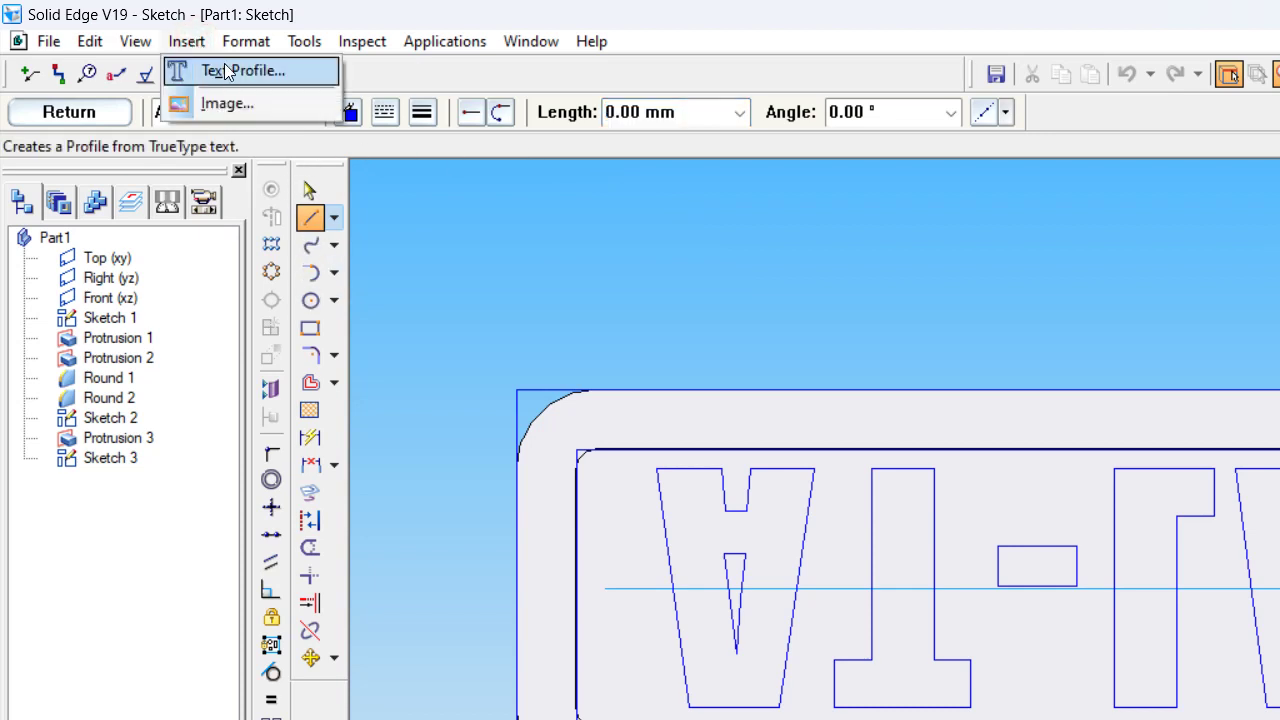
pyautogui.click(229, 69)
pyautogui.click(582, 518)
pyautogui.hotkey('ctrl', 'b')
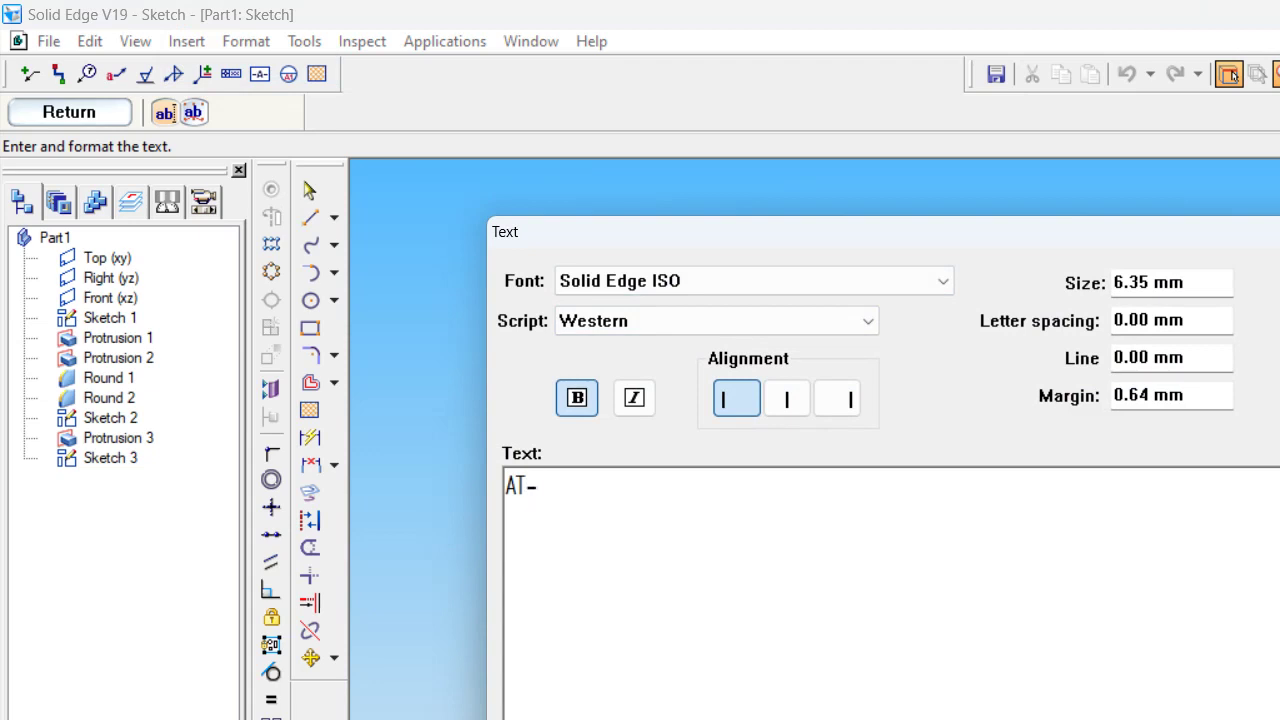
pyautogui.doubleClick(598, 505)
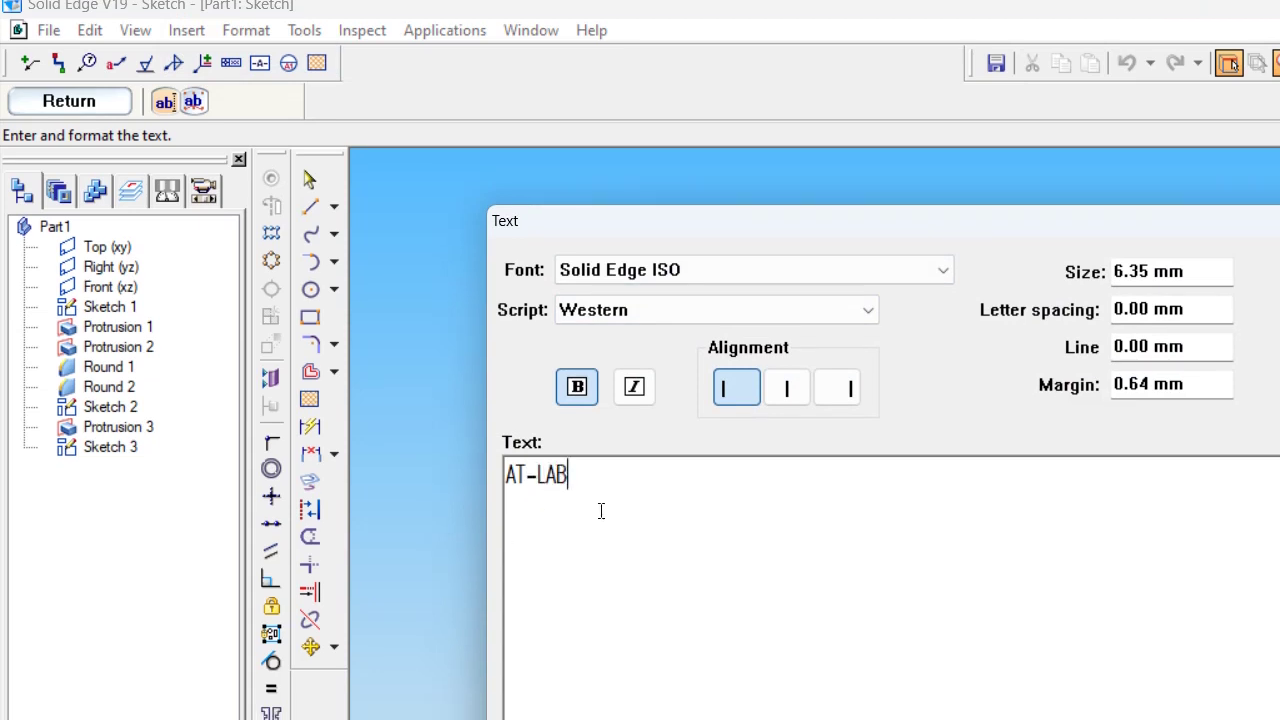
# Set the font of the back-side AT-LAB text to Impact.
pyautogui.click(765, 272)
pyautogui.scroll(15, 737, 412)
pyautogui.scroll(13, 737, 415)
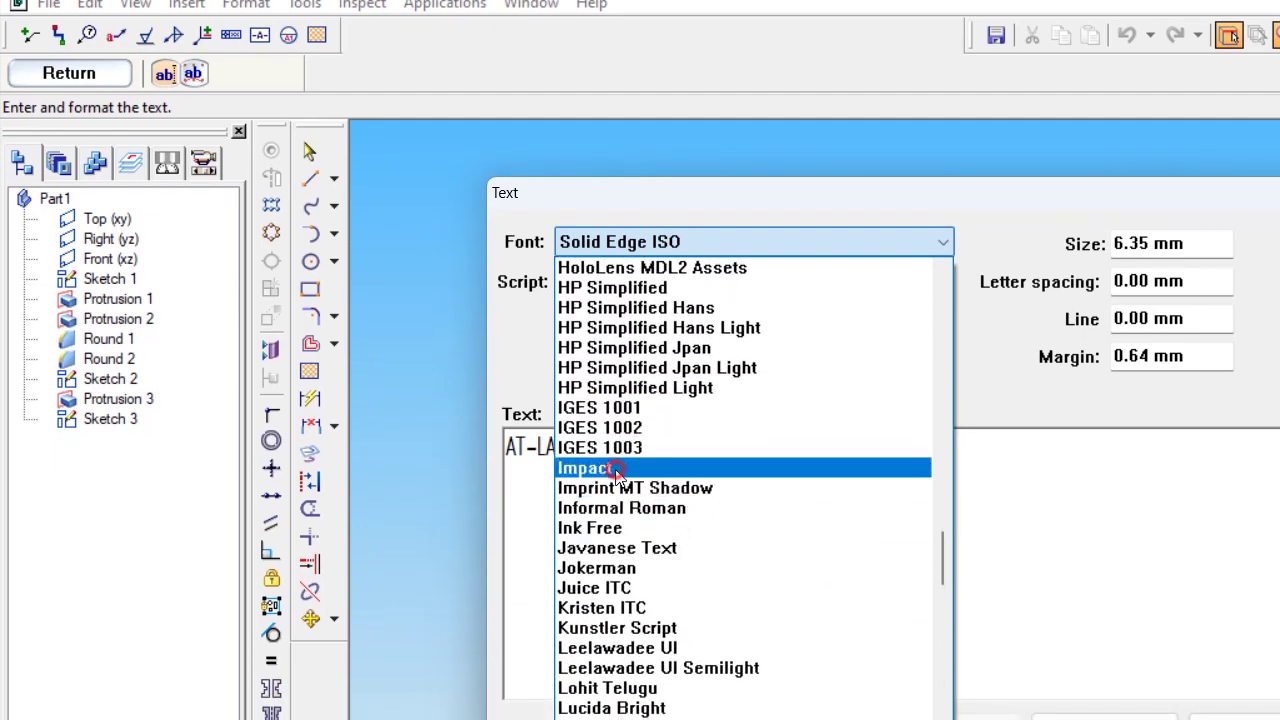
pyautogui.click(614, 470)
# Set the back-side text size to 12 mm and its letter spacing to 1 mm.
pyautogui.moveTo(1200, 243); pyautogui.dragTo(1040, 240)
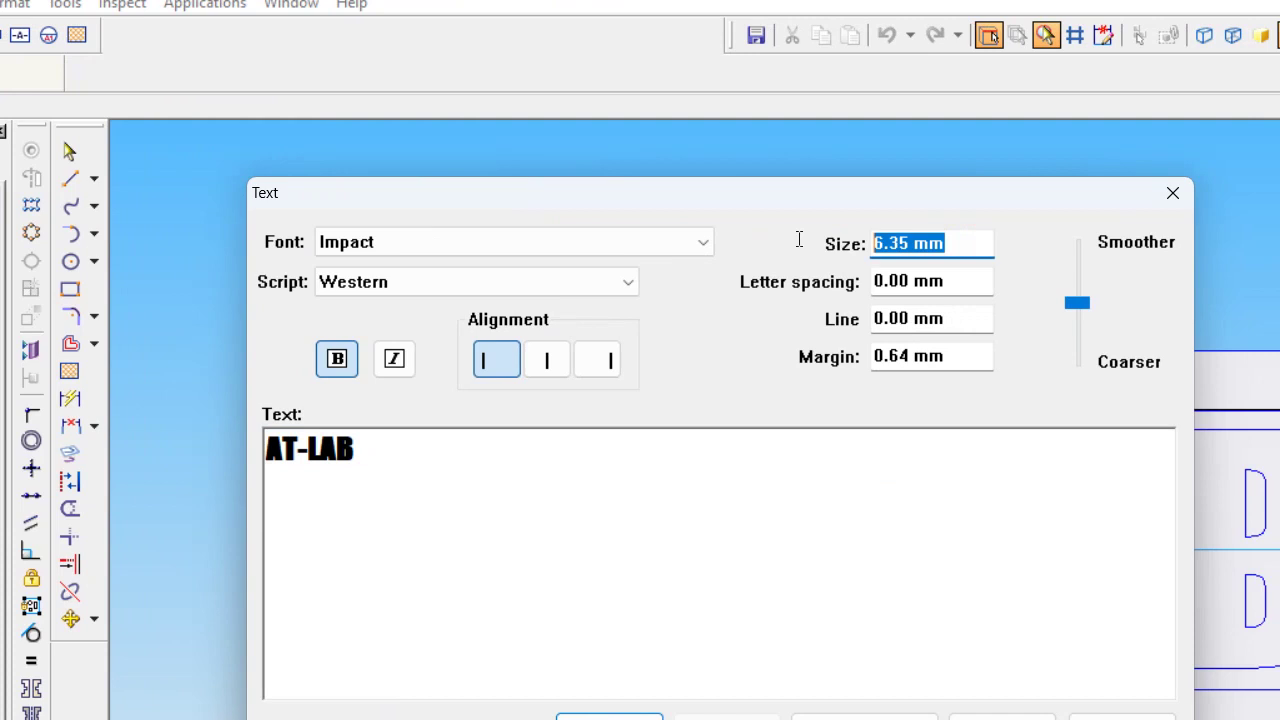
pyautogui.write('1')
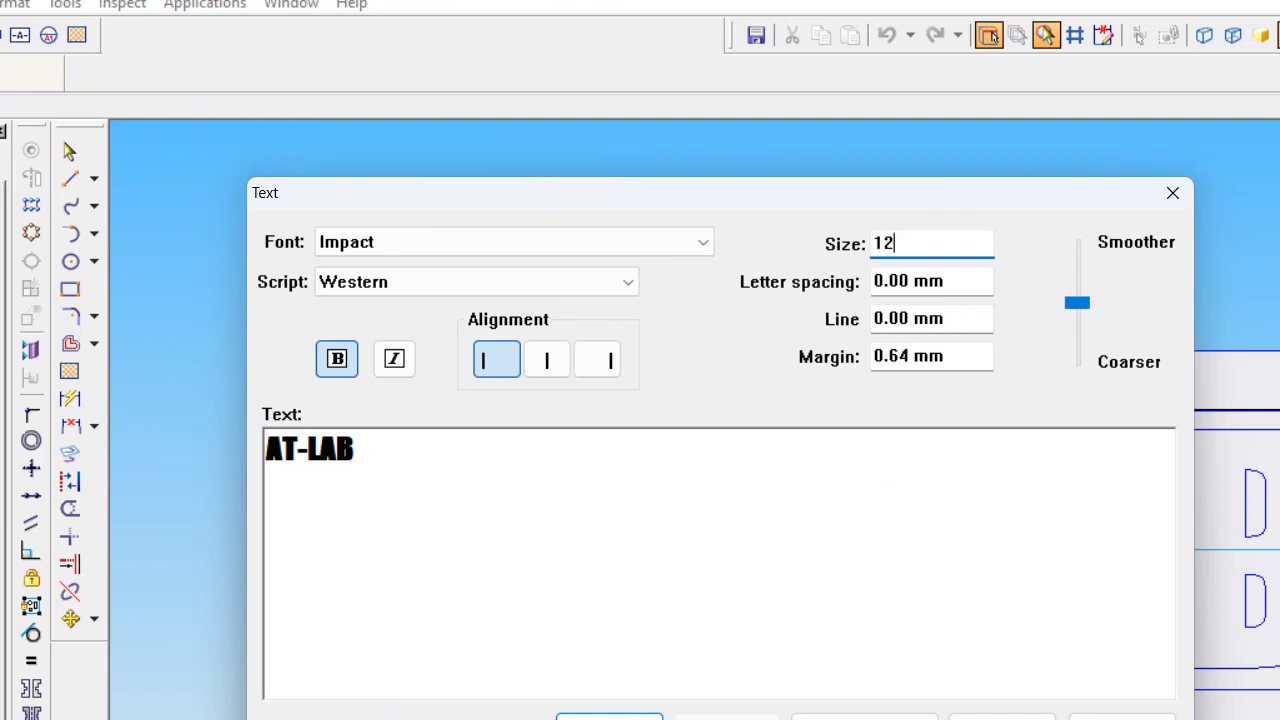
pyautogui.write('2')
pyautogui.click(966, 283)
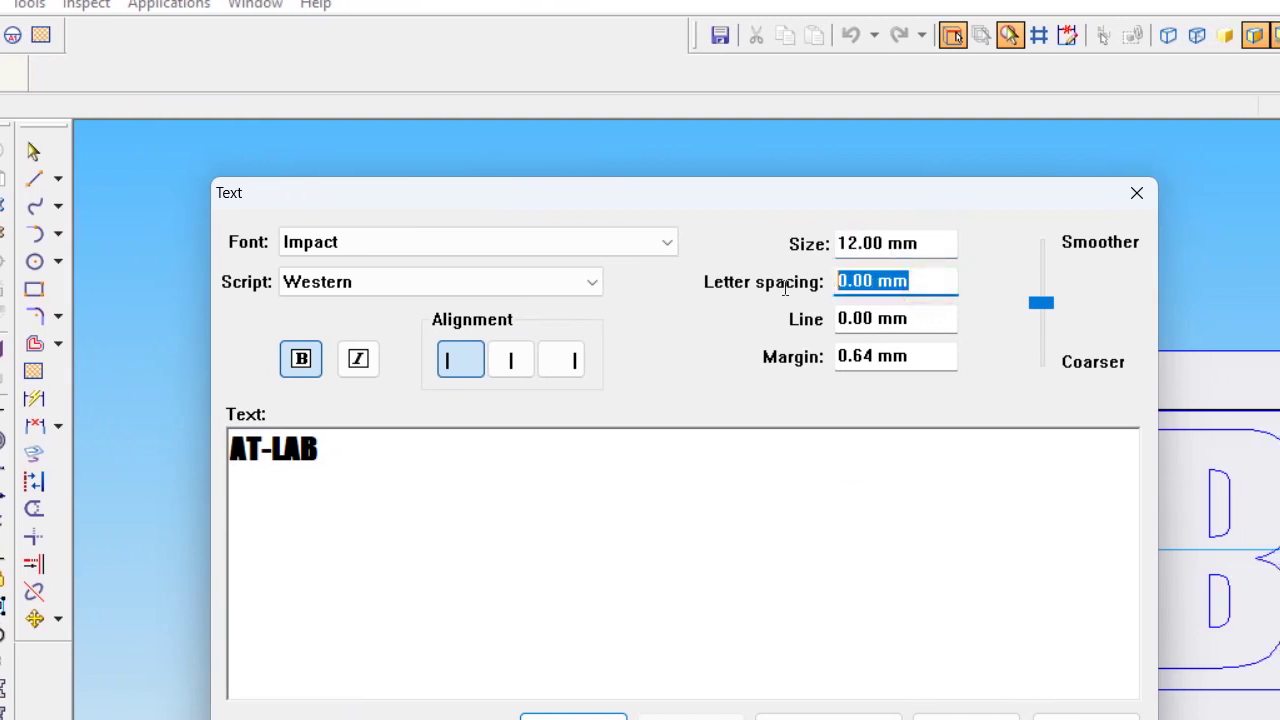
pyautogui.write('1')
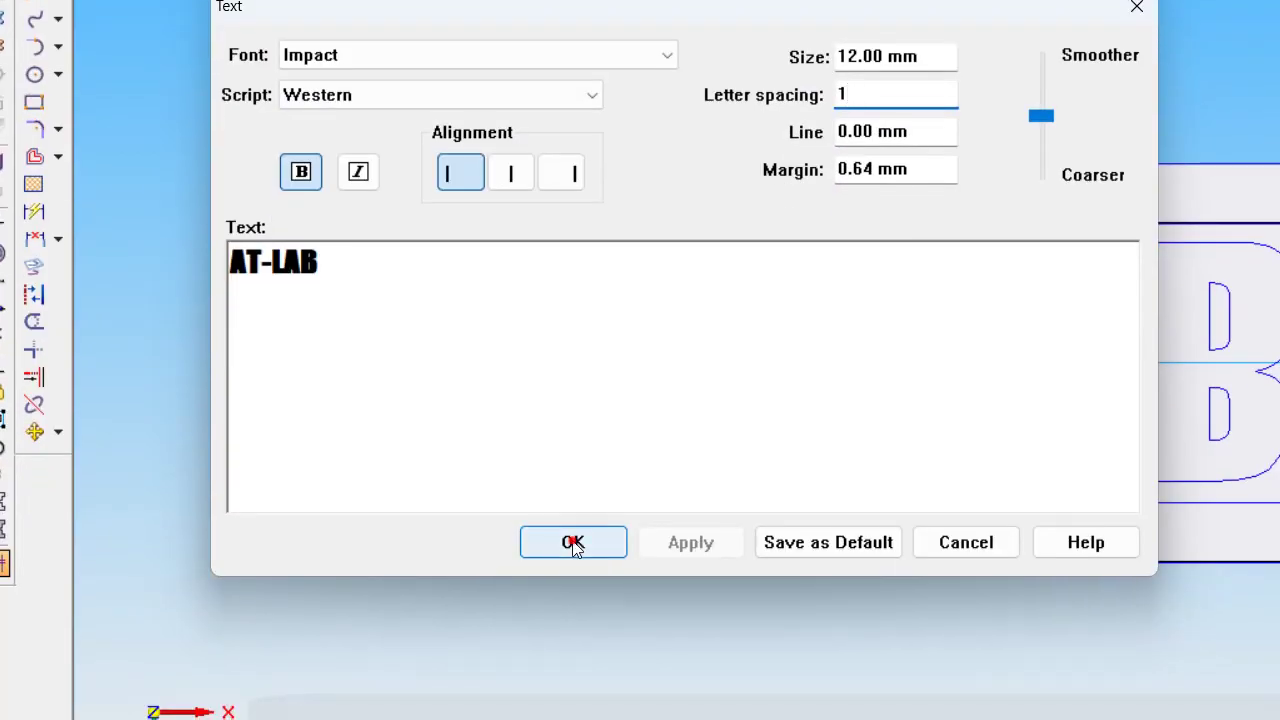
# Remove the bold style from the back-side AT-LAB text and accept the text settings.
pyautogui.click(573, 543)
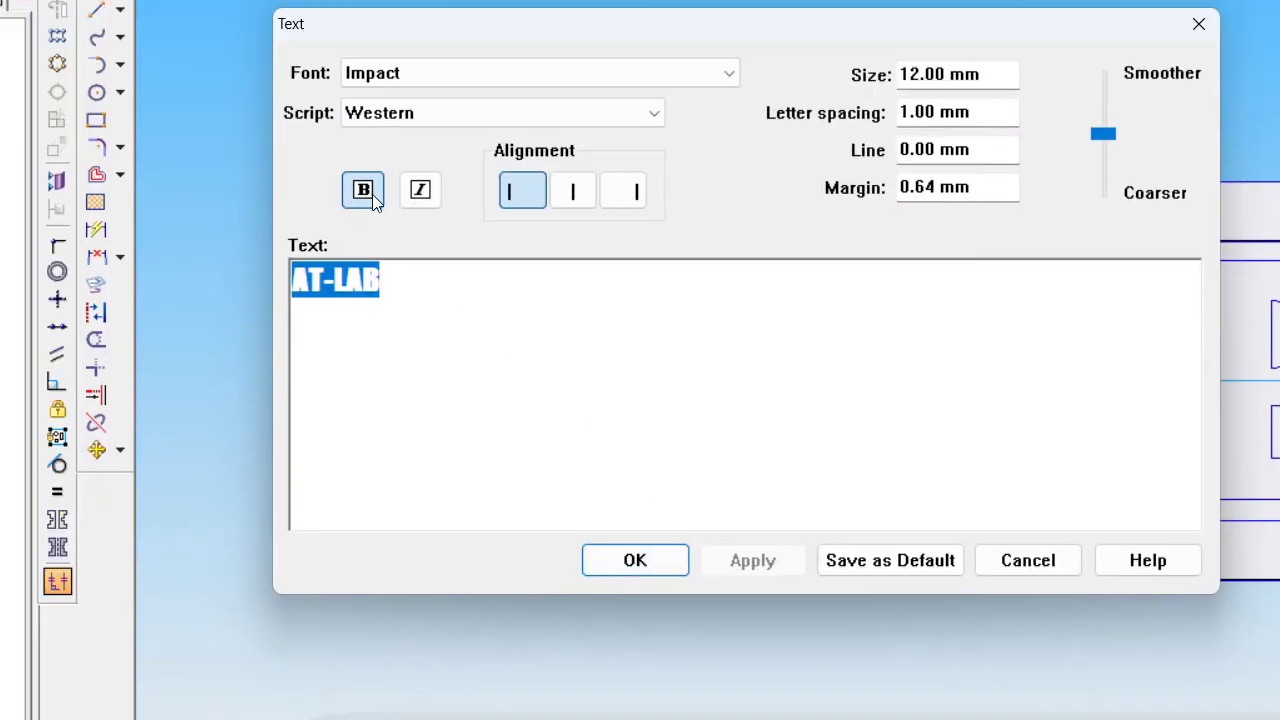
pyautogui.click(310, 179)
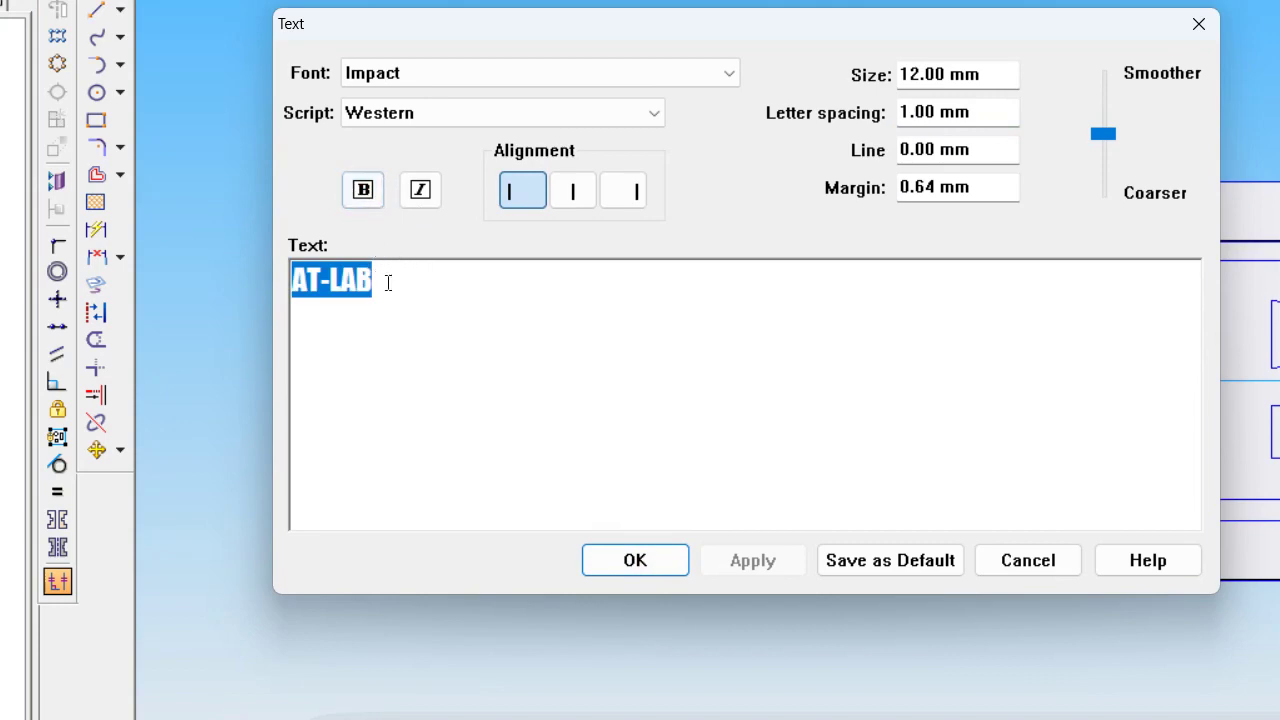
pyautogui.click(622, 560)
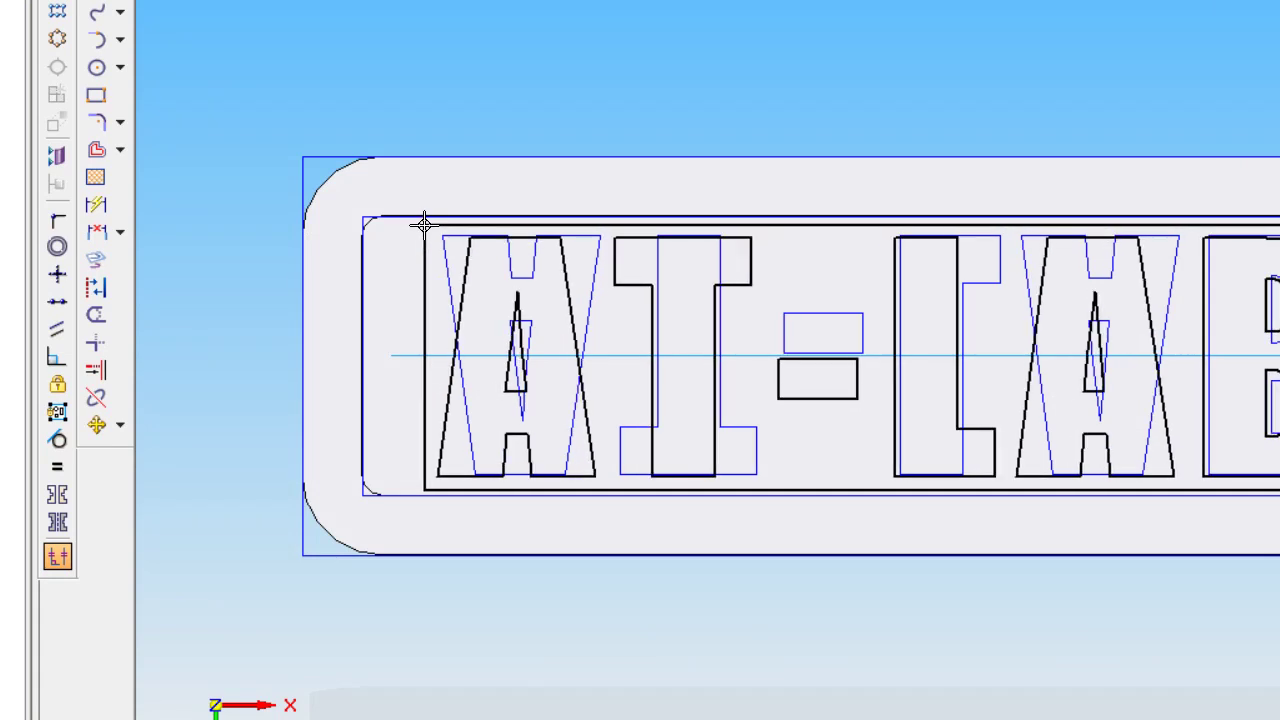
# Place the AT-LAB text profile inside the back-side recess outline and finish the sketch.
pyautogui.click(424, 225)
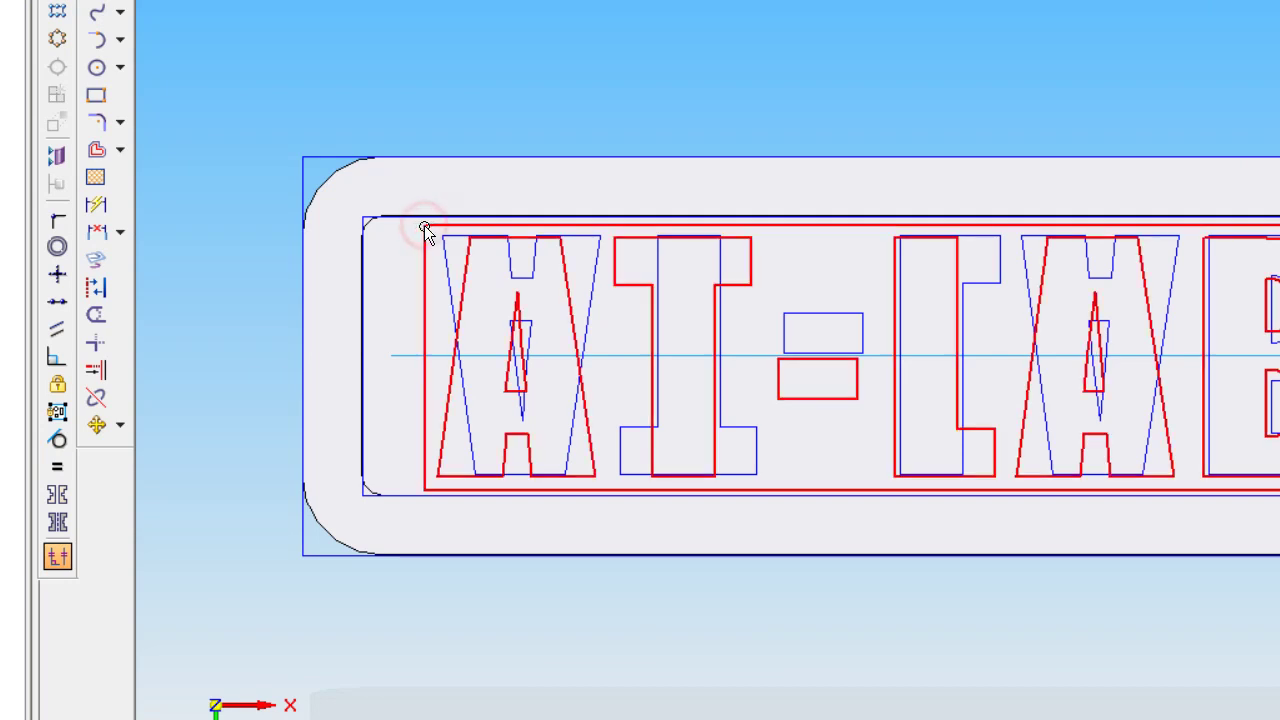
pyautogui.click(371, 298)
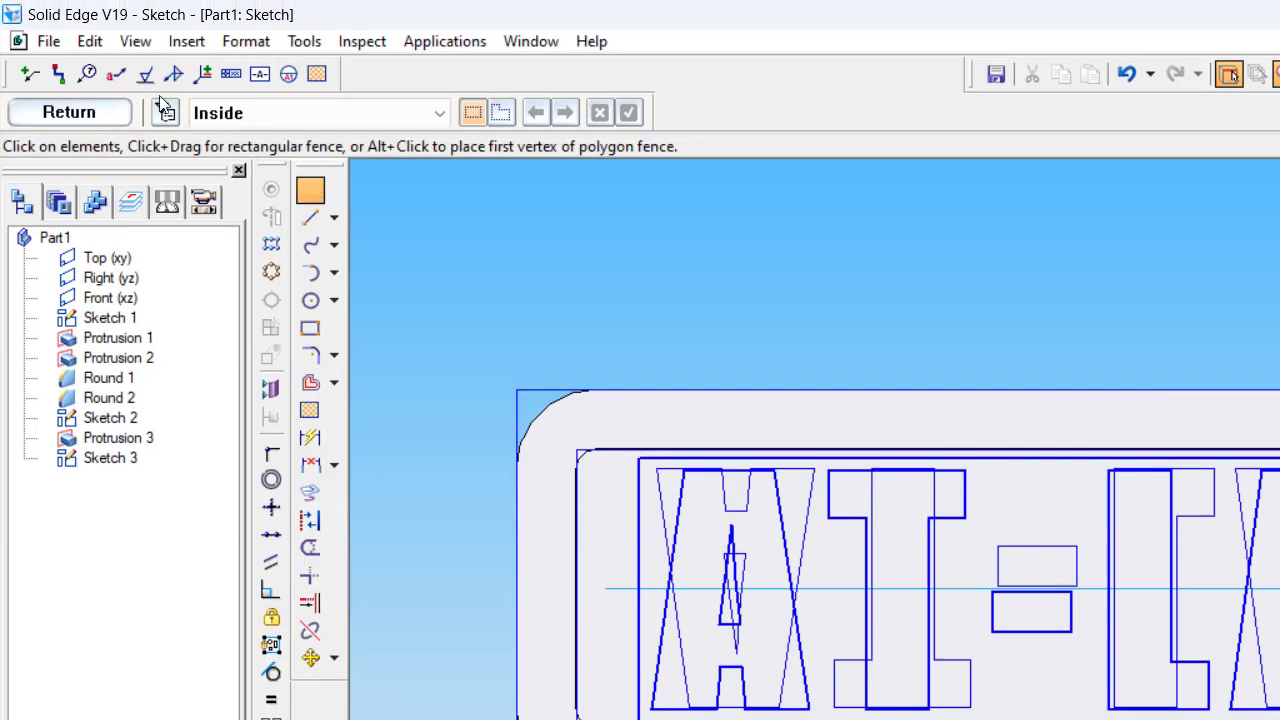
pyautogui.click(78, 117)
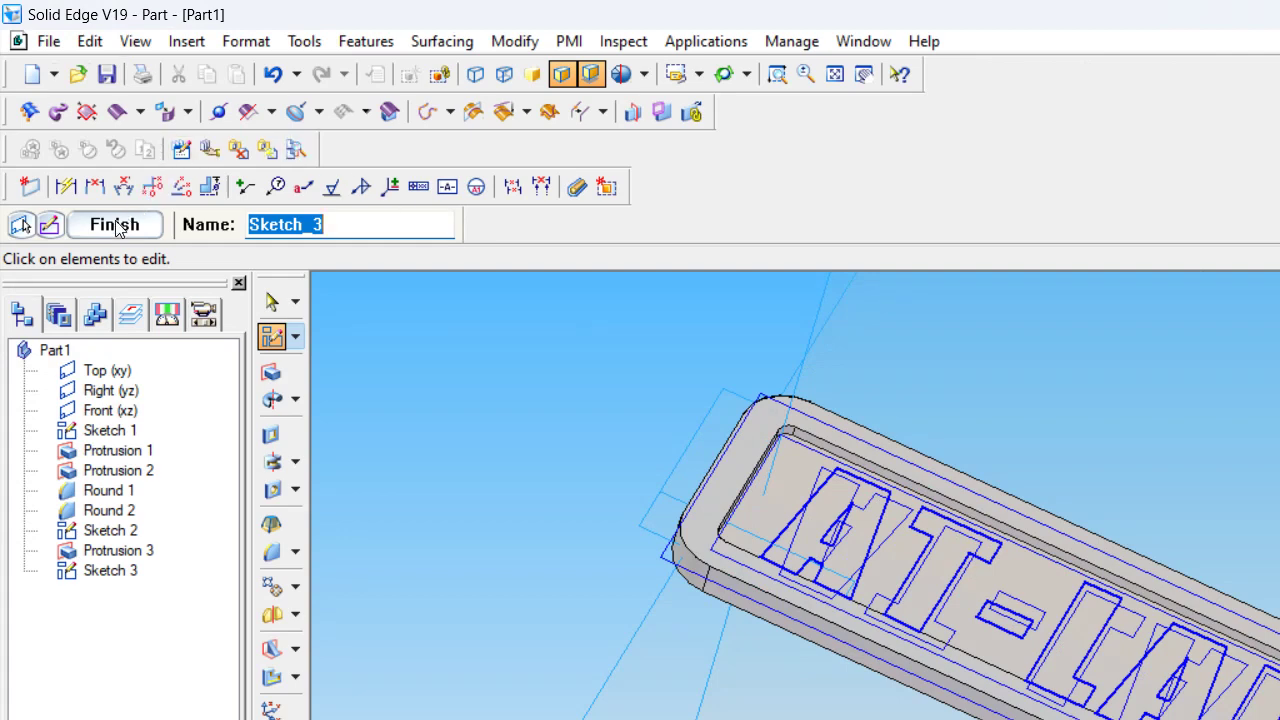
pyautogui.click(115, 225)
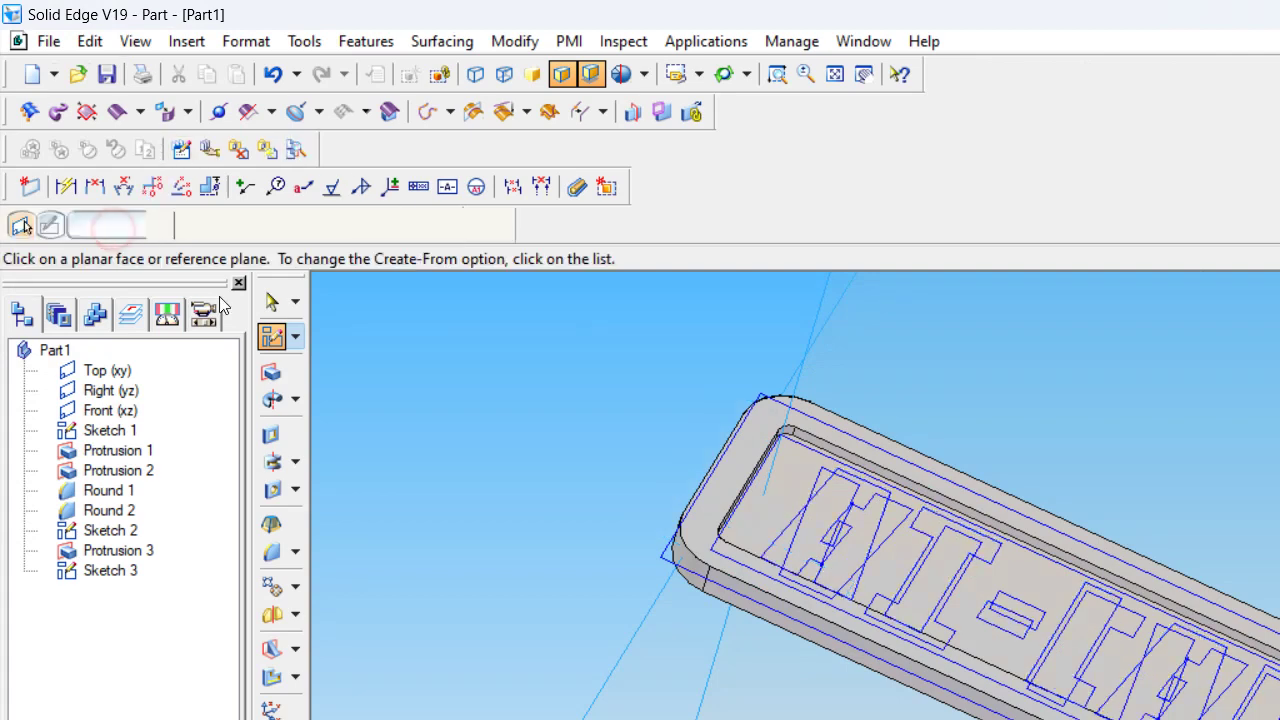
# Extrude the back-side AT-LAB text profile 0.5 mm outward from the recess floor and leave the Protrusion command.
pyautogui.click(272, 372)
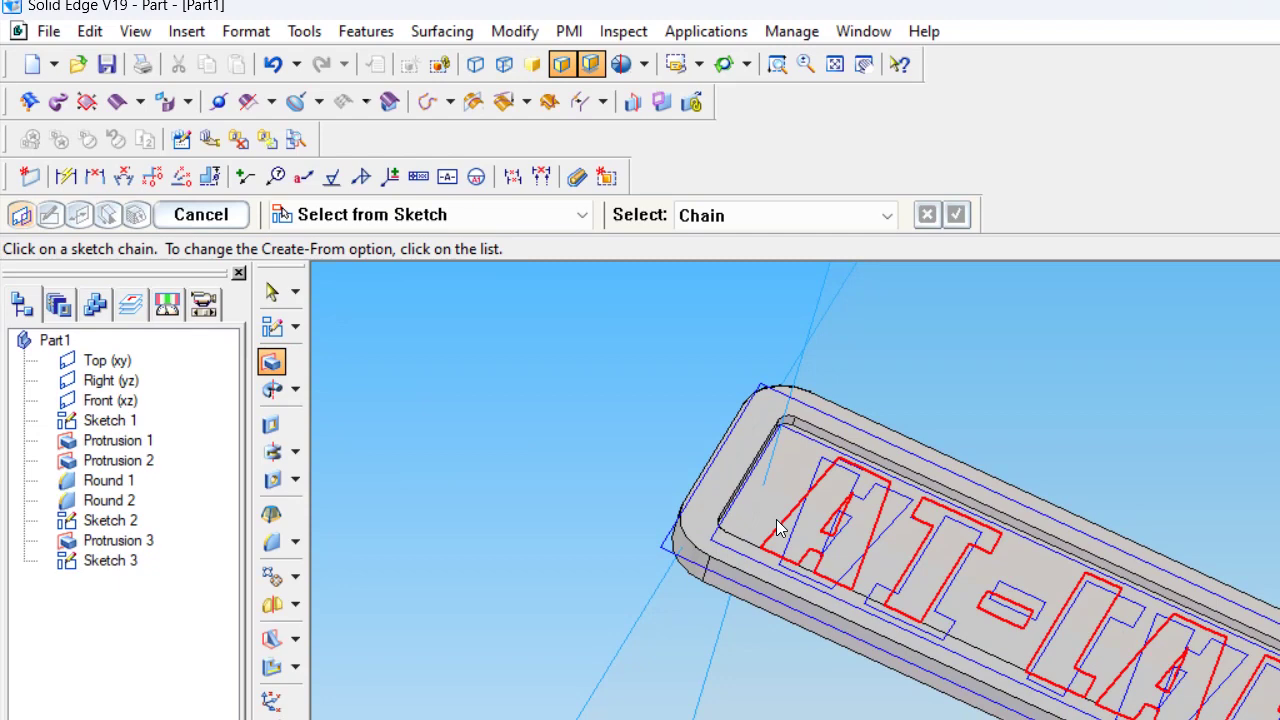
pyautogui.click(771, 518)
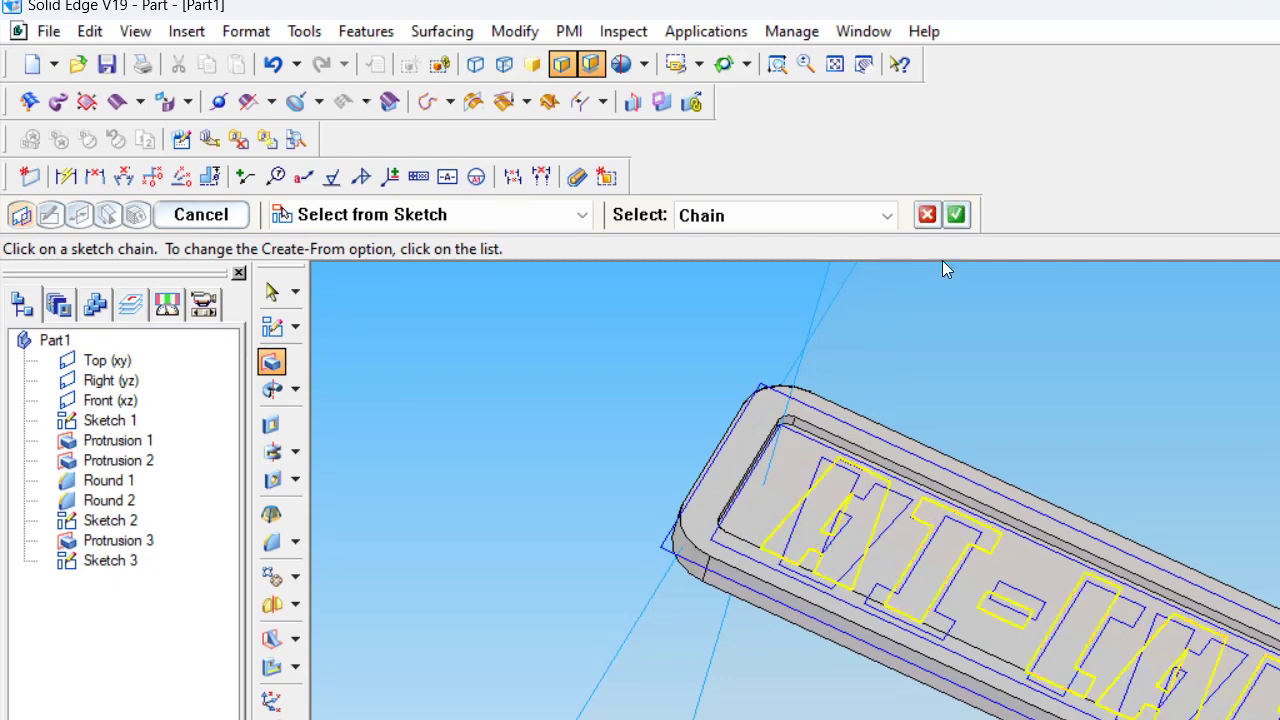
pyautogui.click(956, 215)
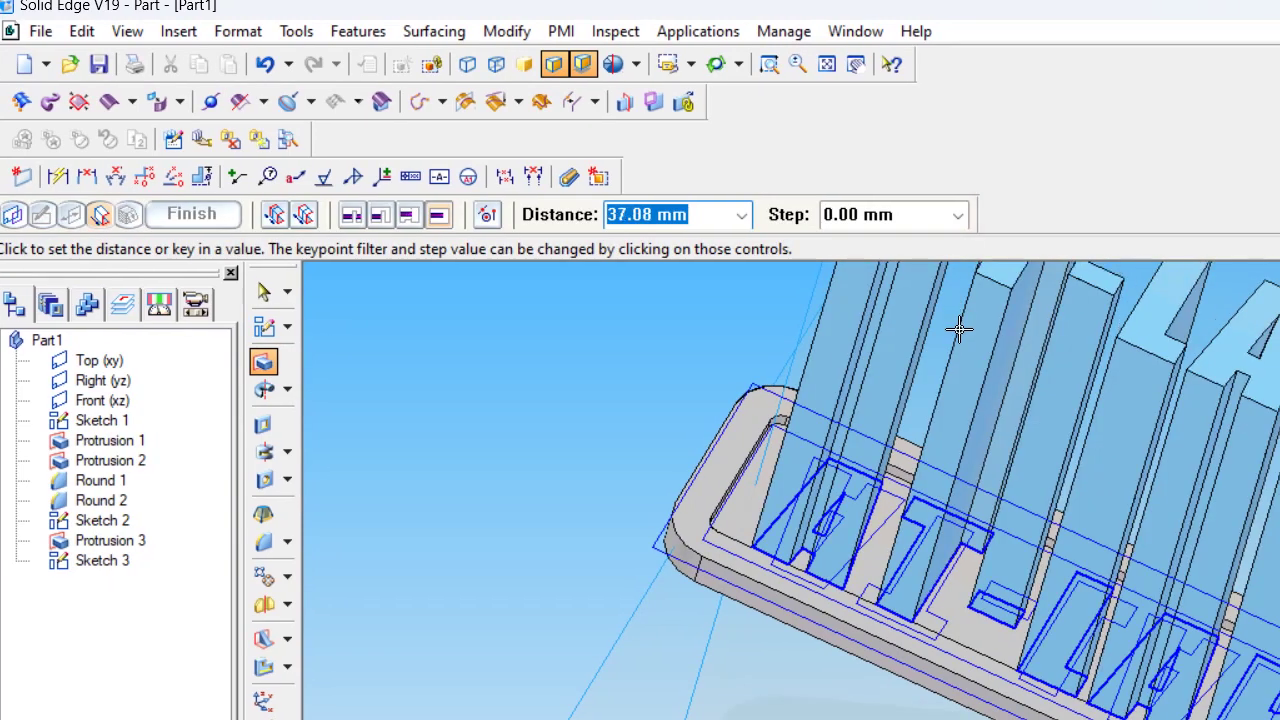
pyautogui.write('.5')
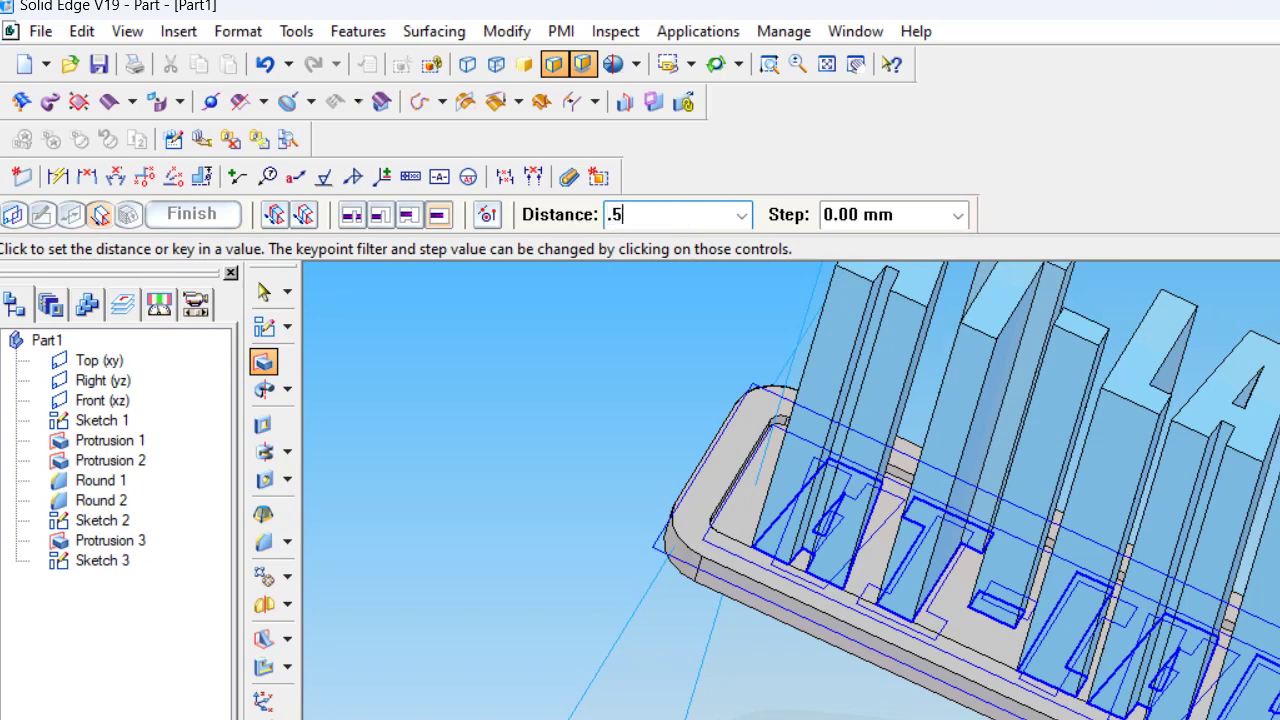
pyautogui.press('Return')
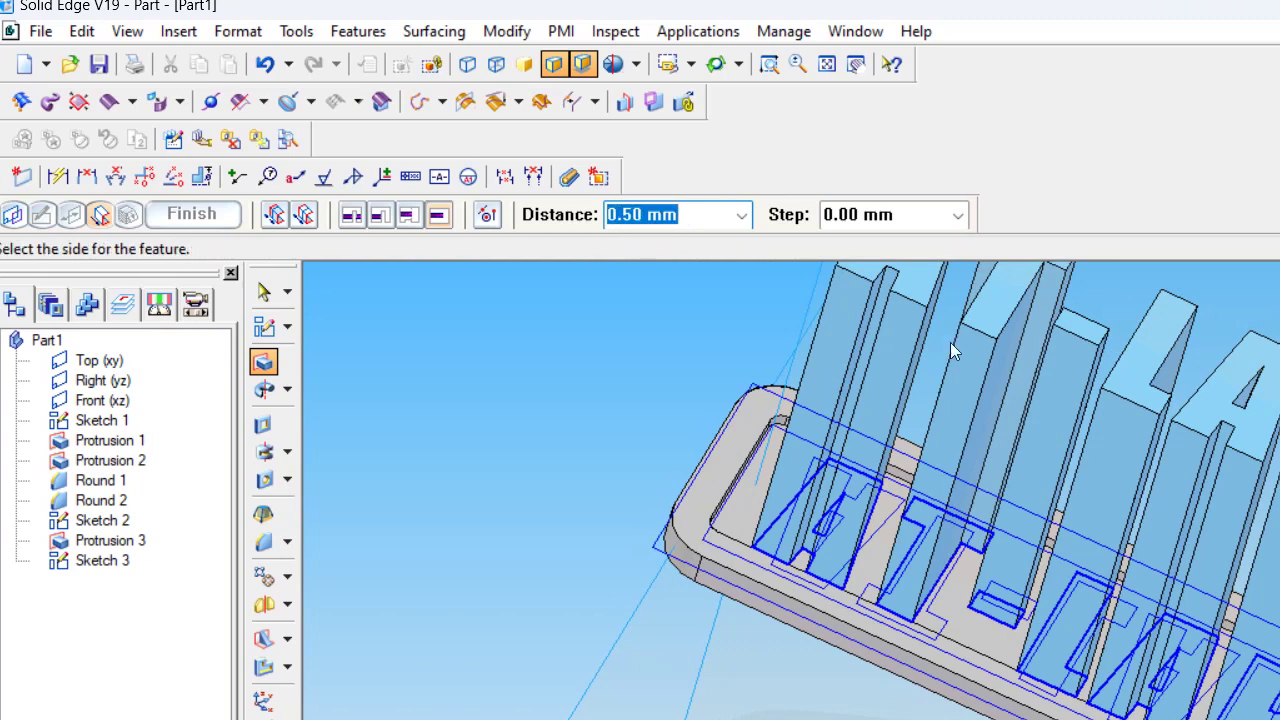
pyautogui.click(950, 342)
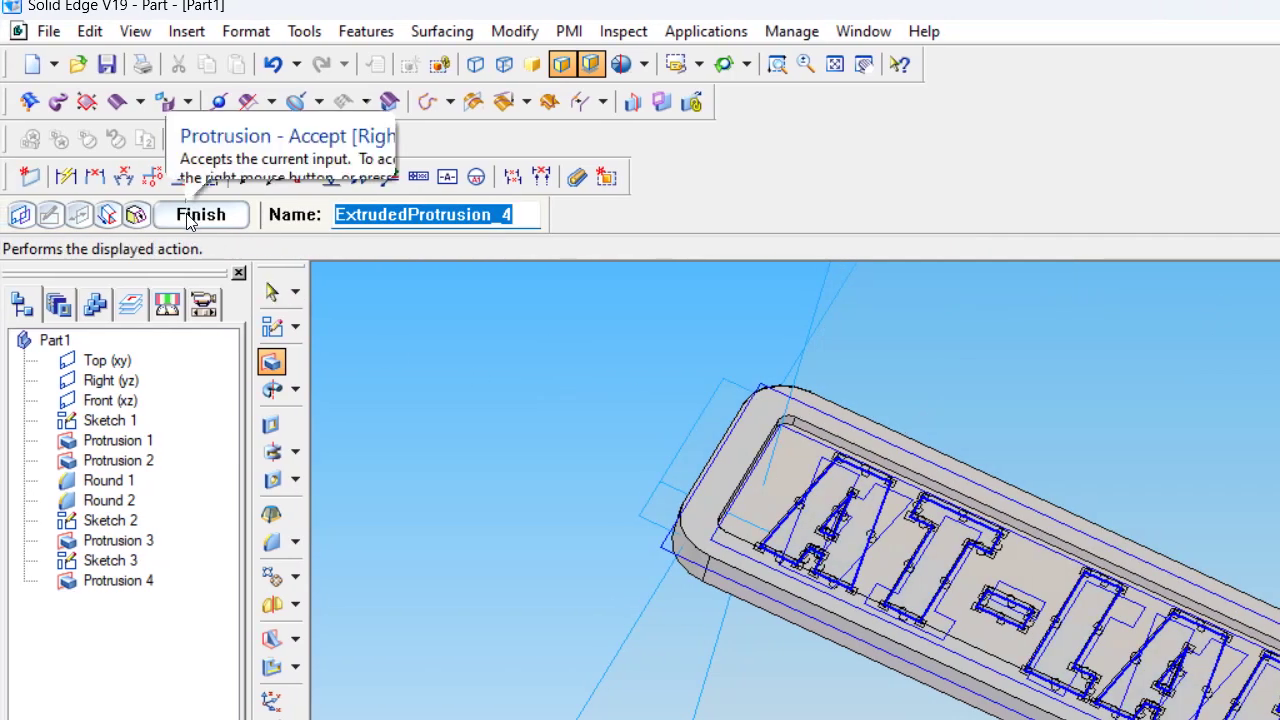
pyautogui.click(191, 214)
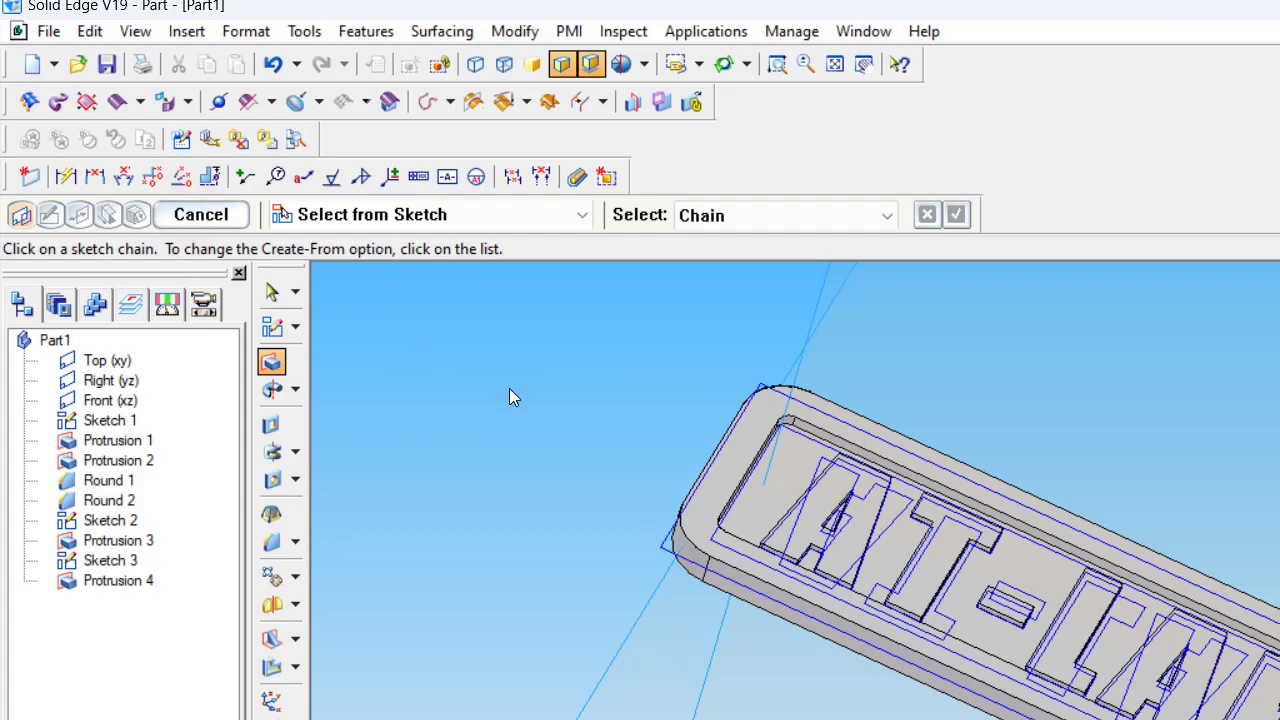
pyautogui.moveTo(553, 396); pyautogui.dragTo(457, 300, button='middle')
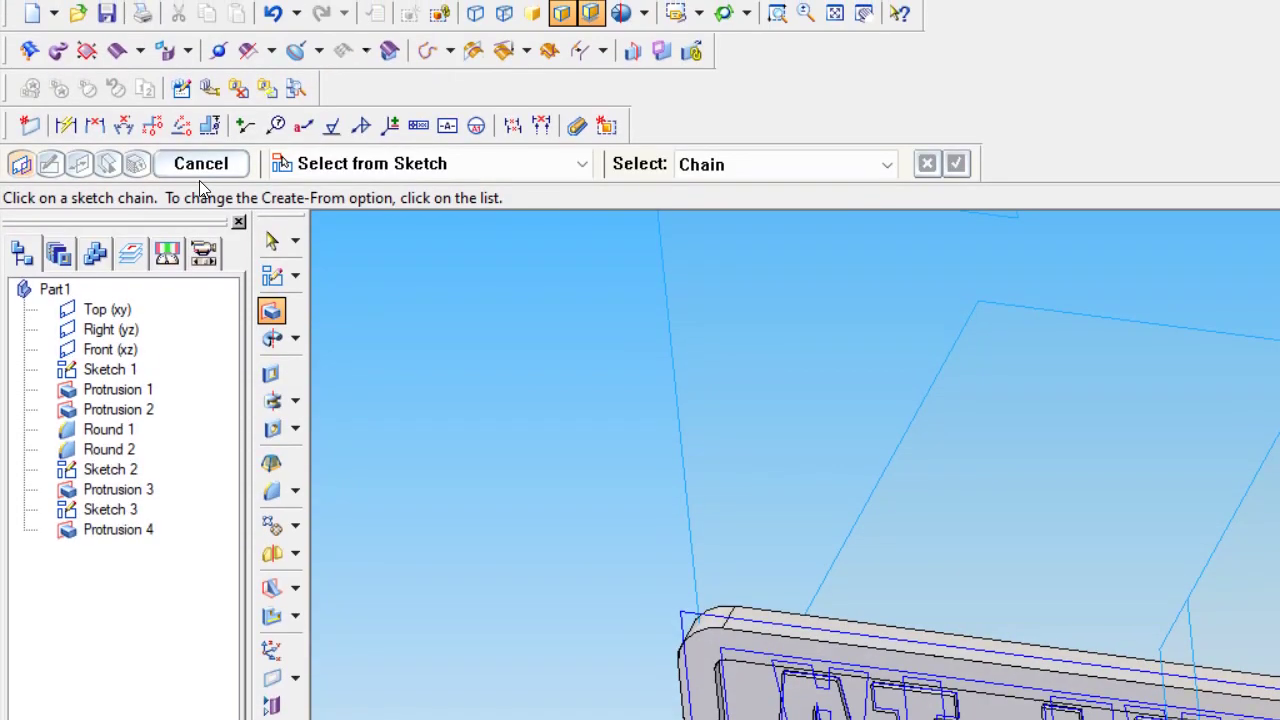
pyautogui.click(214, 163)
# Hide Sketch 1, Sketch 2 and Sketch 3.
pyautogui.click(117, 393)
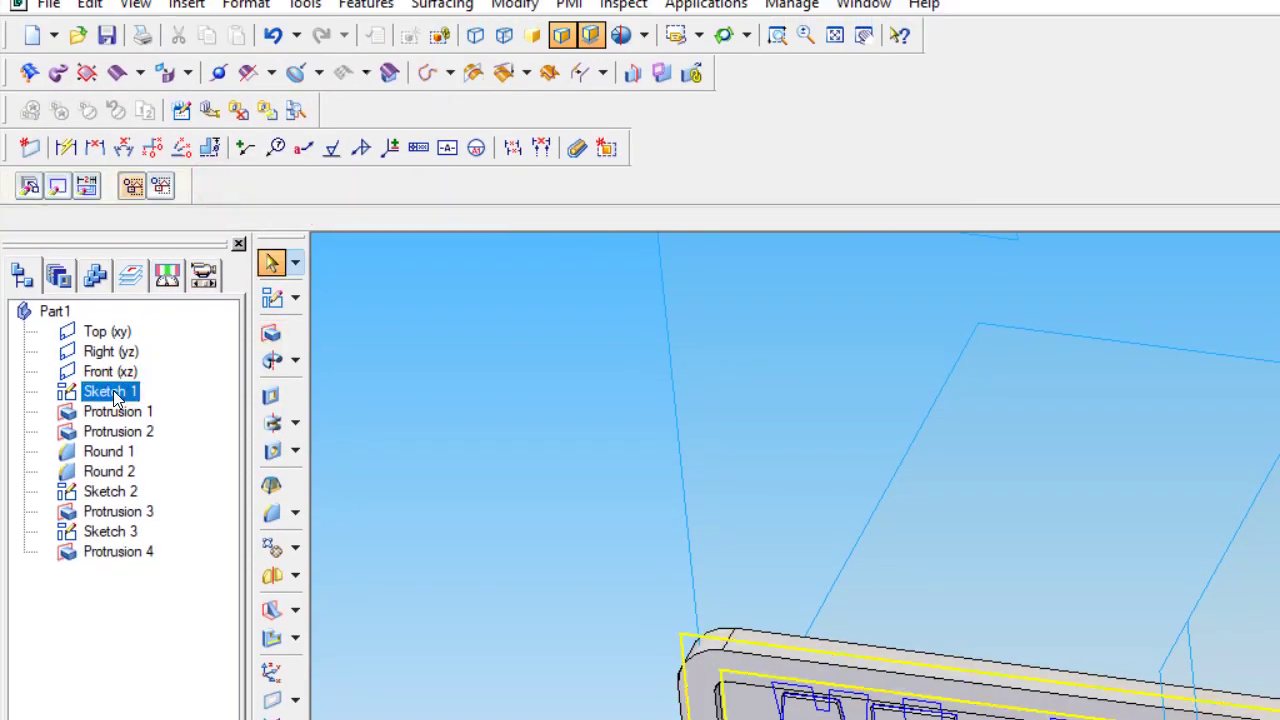
pyautogui.rightClick(117, 393)
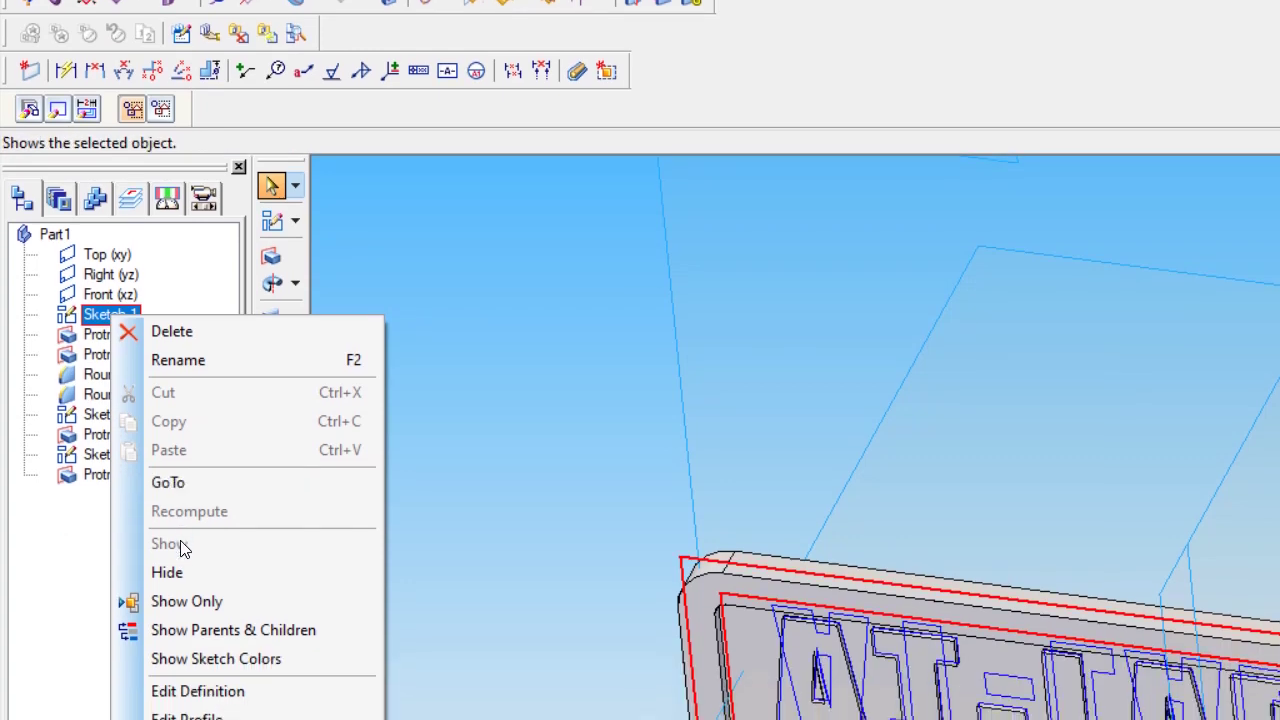
pyautogui.click(177, 574)
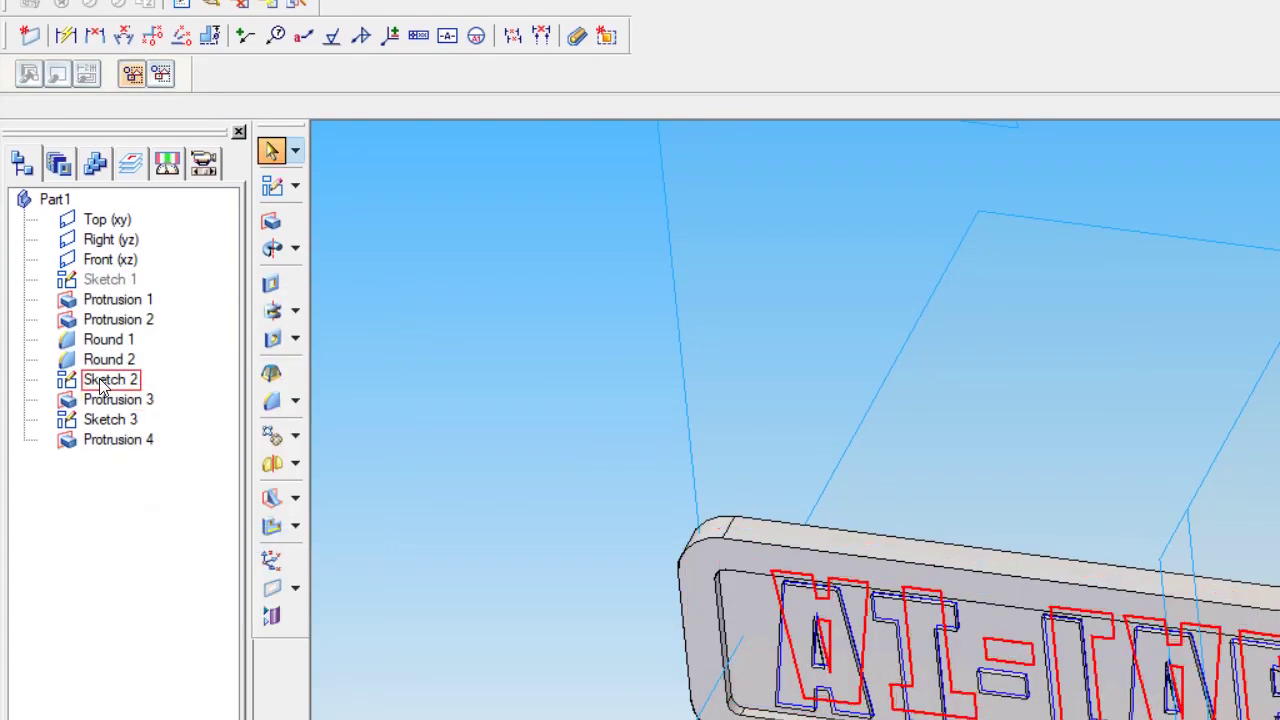
pyautogui.click(102, 388)
pyautogui.rightClick(102, 388)
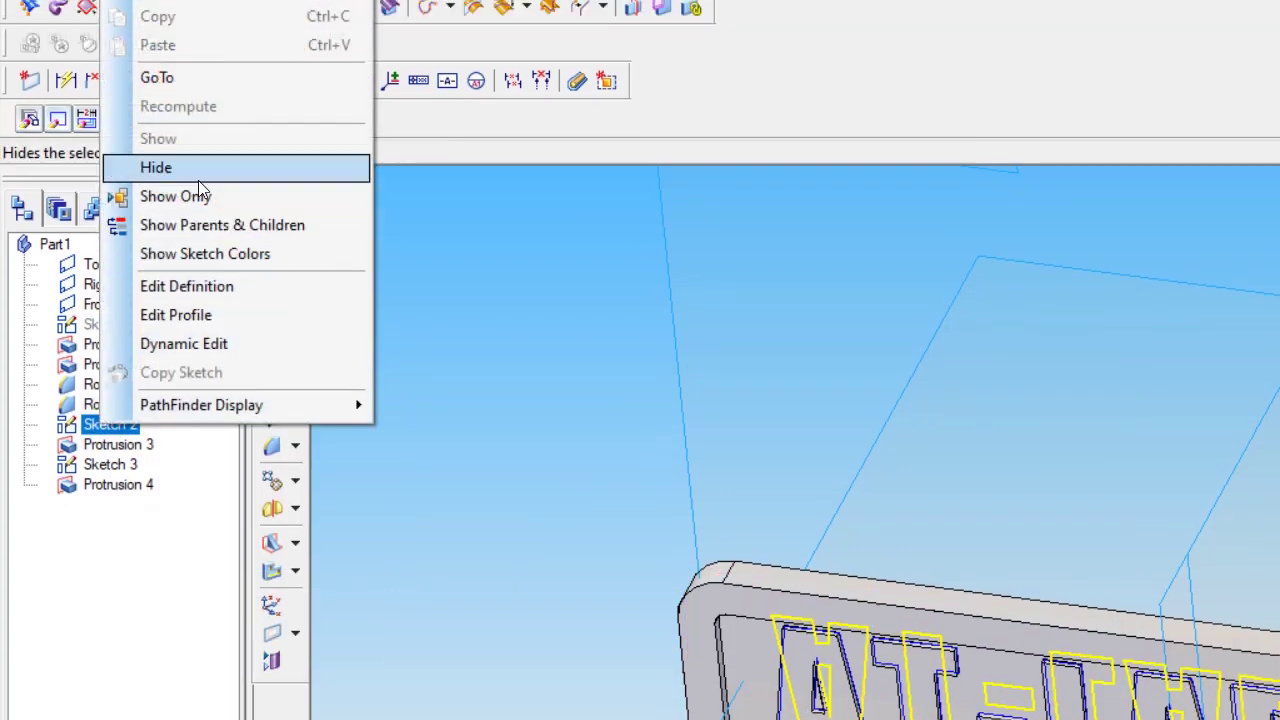
pyautogui.click(199, 176)
pyautogui.click(118, 465)
pyautogui.rightClick(118, 465)
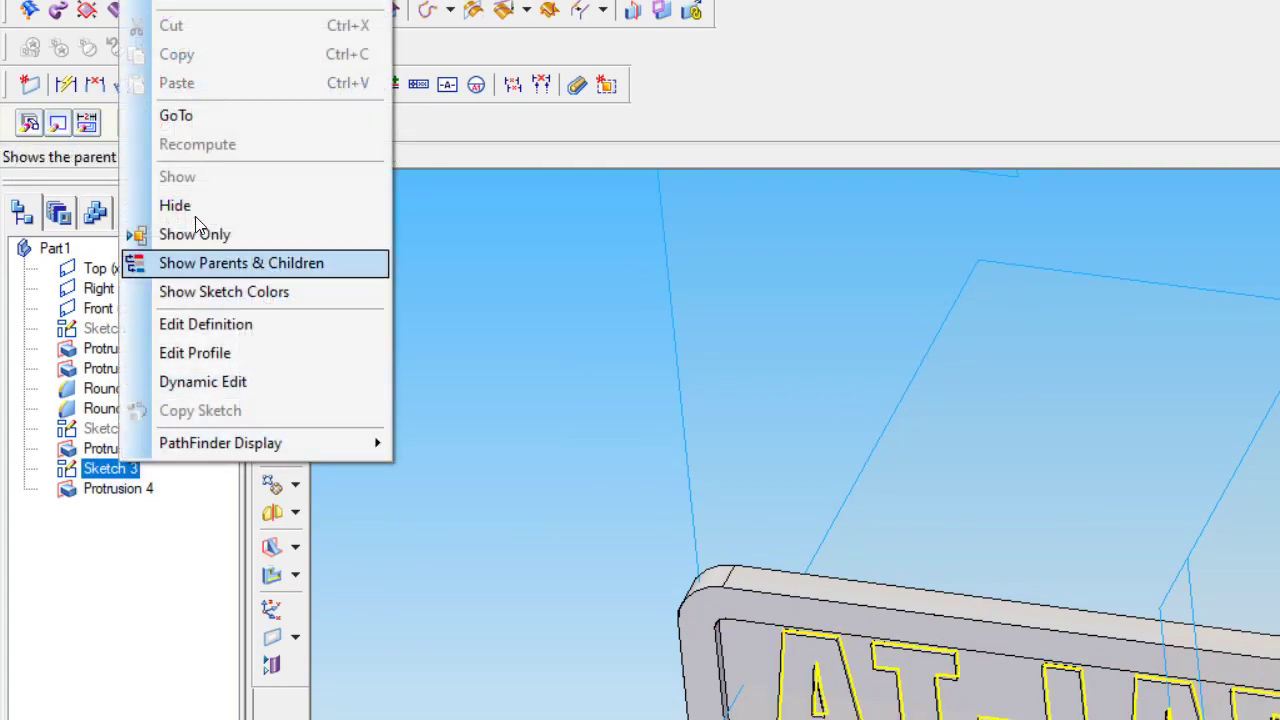
pyautogui.click(198, 207)
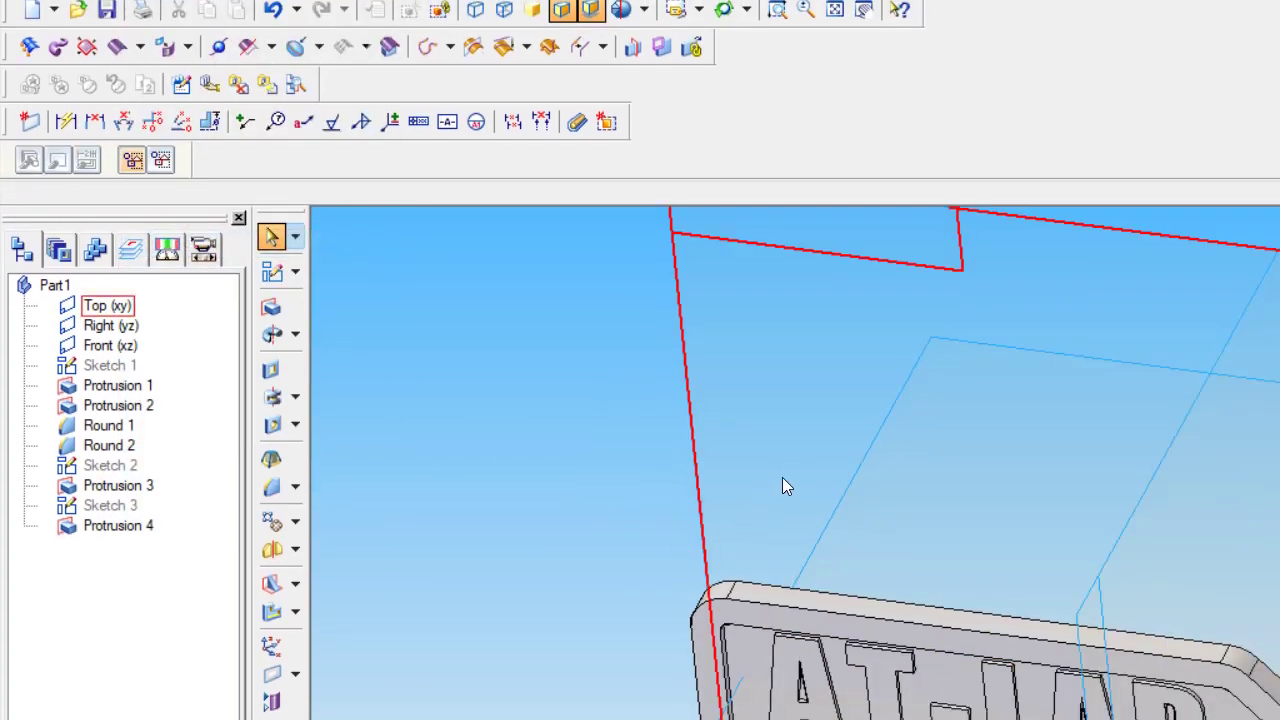
# Hide the Top (xy), Right (yz) and Front (xz) reference planes.
pyautogui.scroll(-1, 782, 477)
pyautogui.click(133, 349)
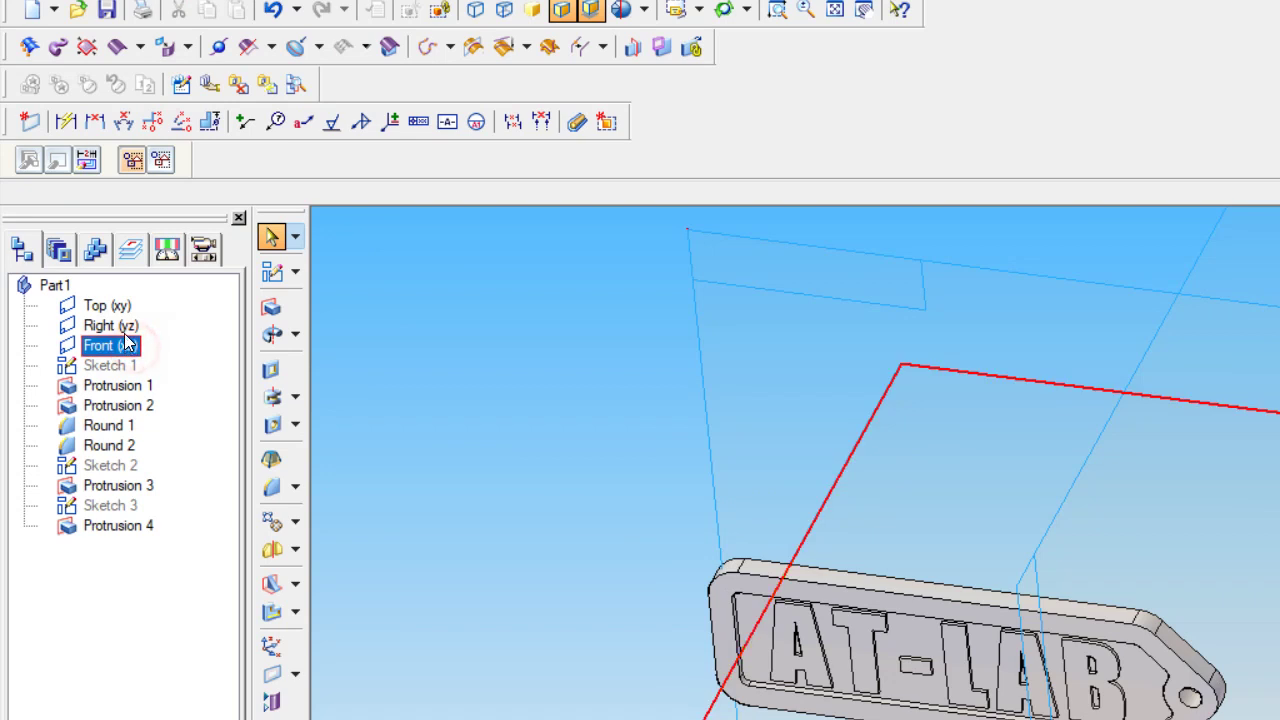
pyautogui.keyDown('shift'); pyautogui.click(103, 310); pyautogui.keyUp('shift')
pyautogui.rightClick(103, 313)
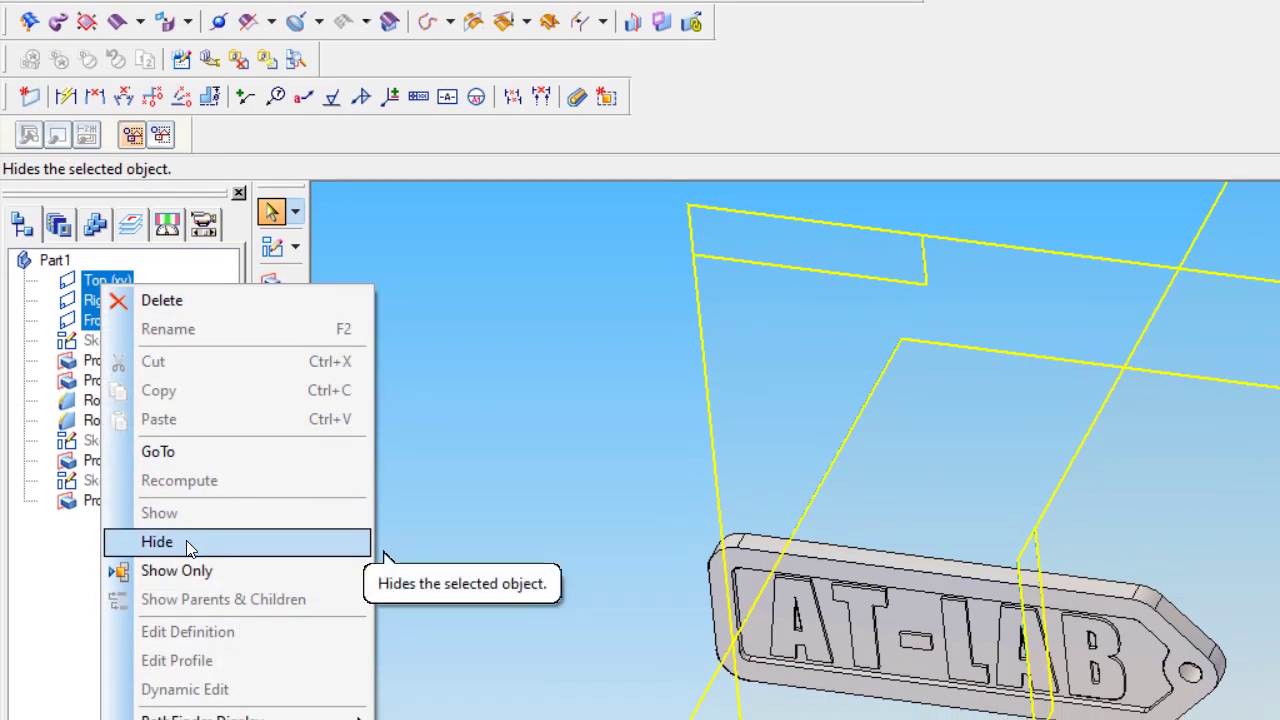
pyautogui.click(186, 542)
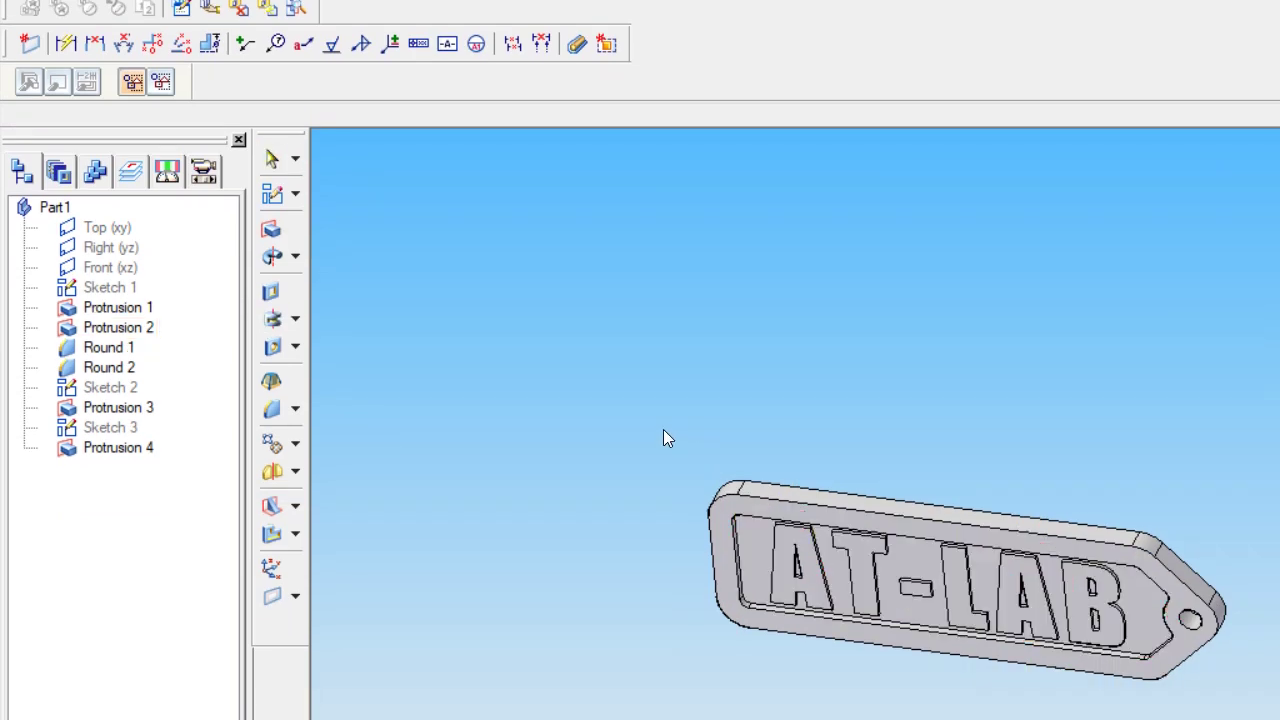
# Inspect the raised lettering on both sides of the tag and compare the model with the PDF drawing in Edge.
pyautogui.hotkey('ctrl', '7')
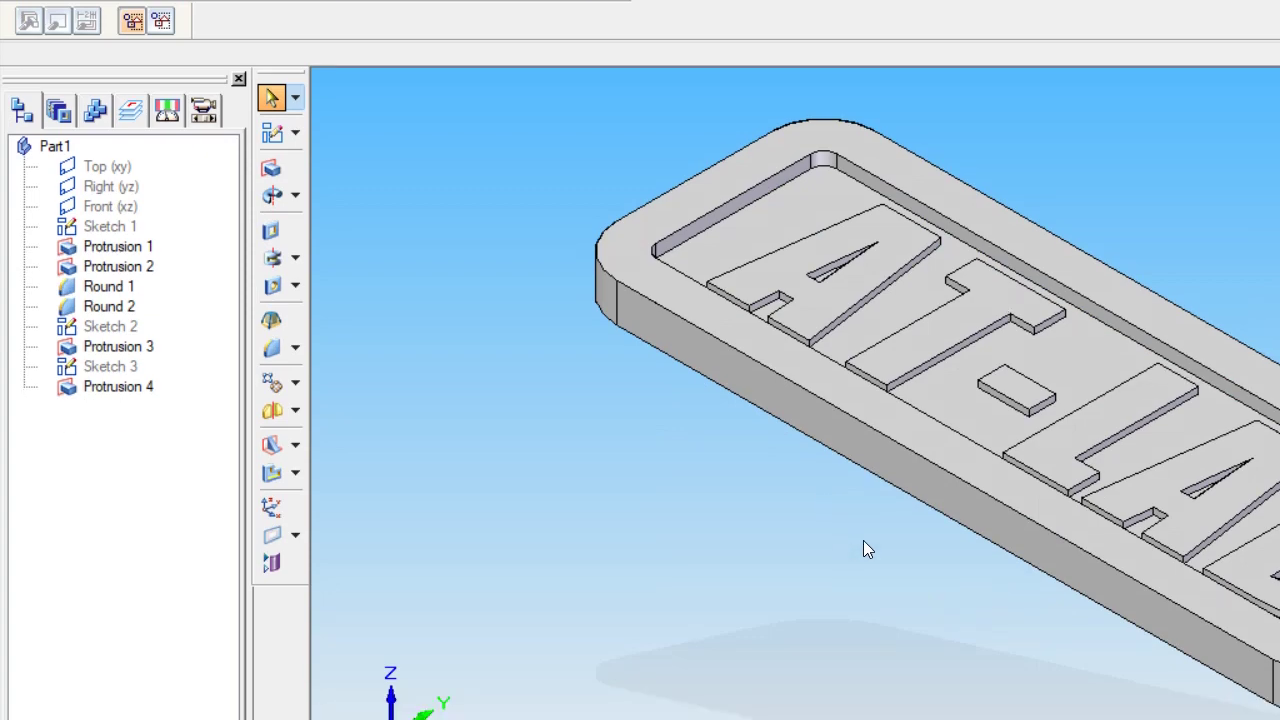
pyautogui.moveTo(862, 540); pyautogui.dragTo(904, 352, button='middle')
pyautogui.moveTo(904, 305); pyautogui.dragTo(866, 73, button='middle')
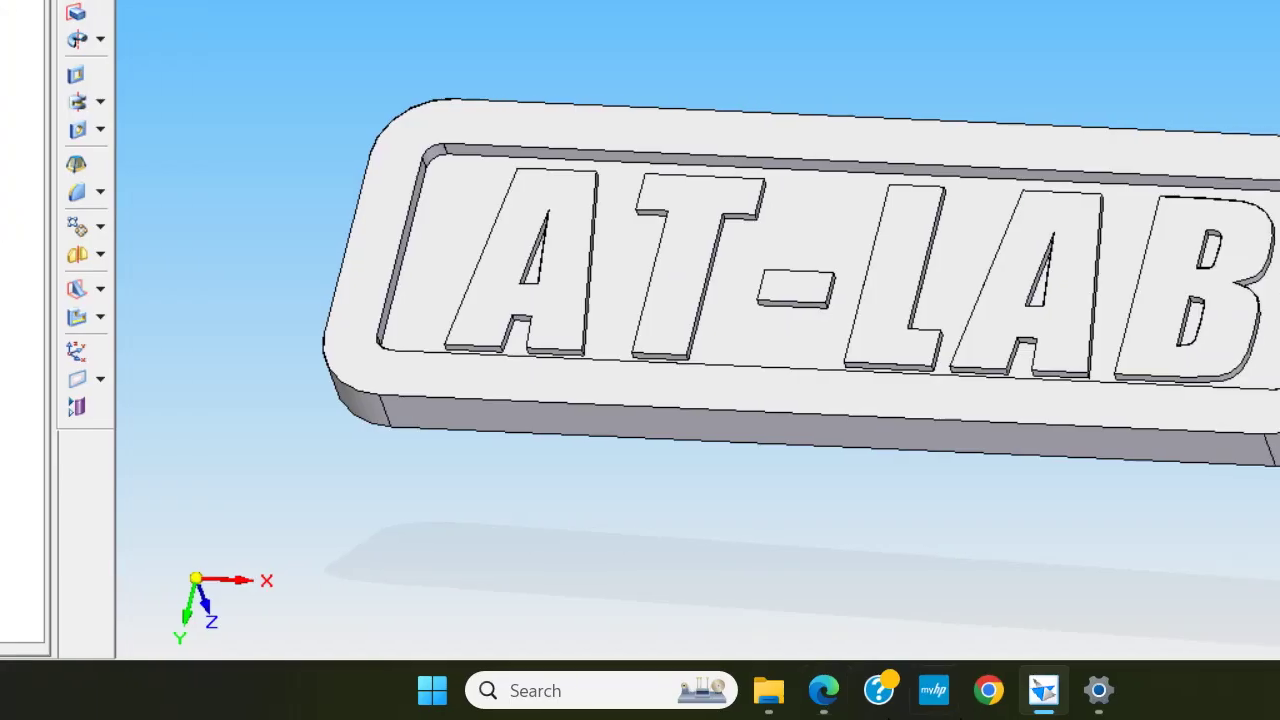
pyautogui.click(818, 690)
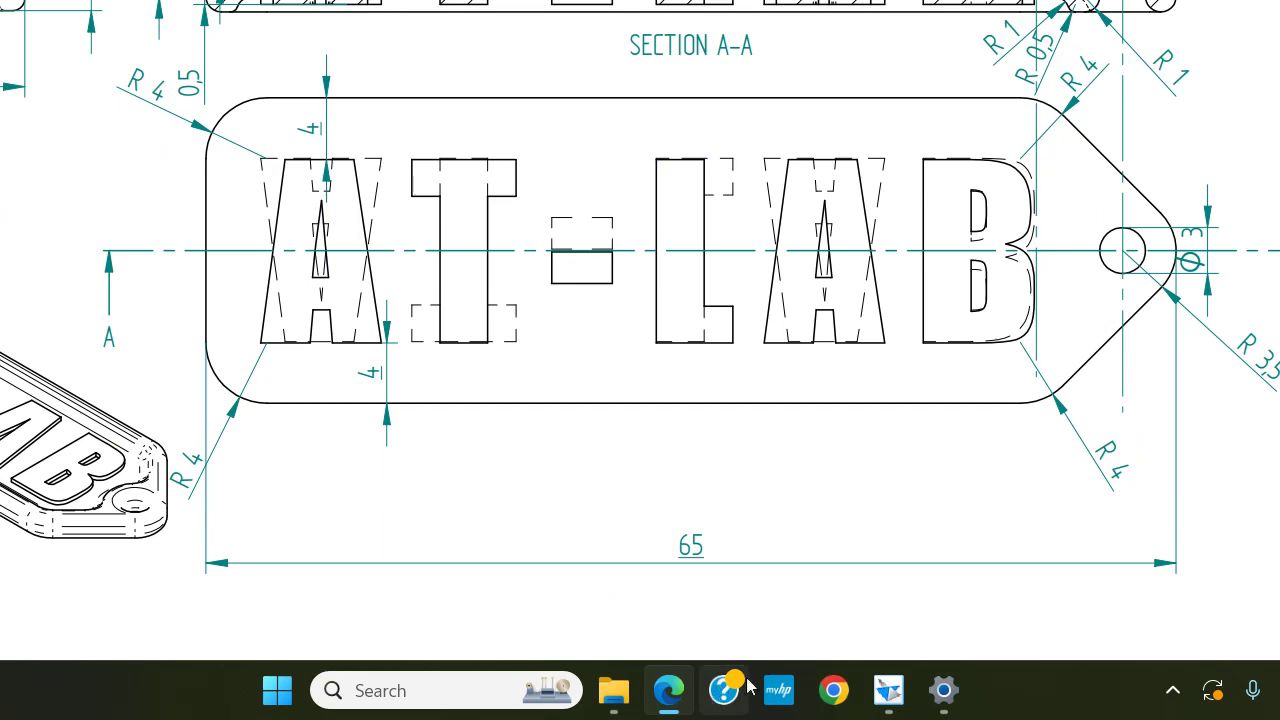
pyautogui.click(883, 699)
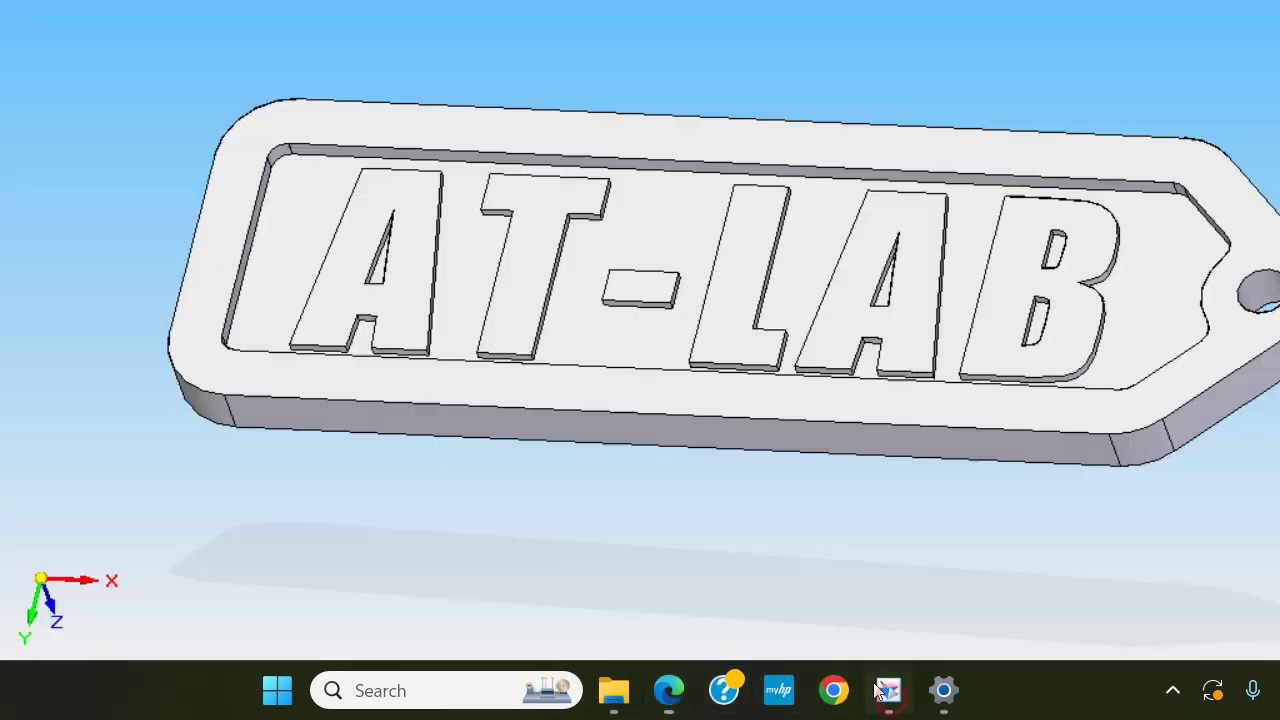
# Round the floor edge chains of both recesses with a 1 mm radius.
pyautogui.click(216, 549)
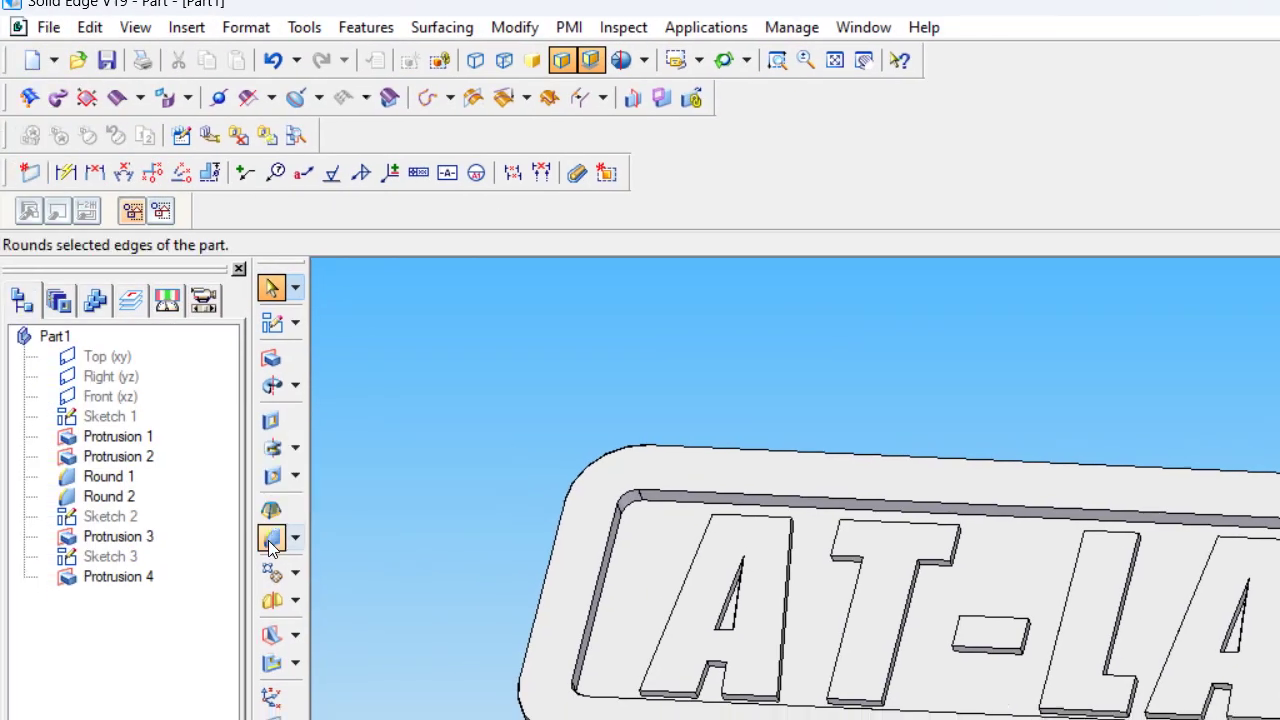
pyautogui.click(744, 207)
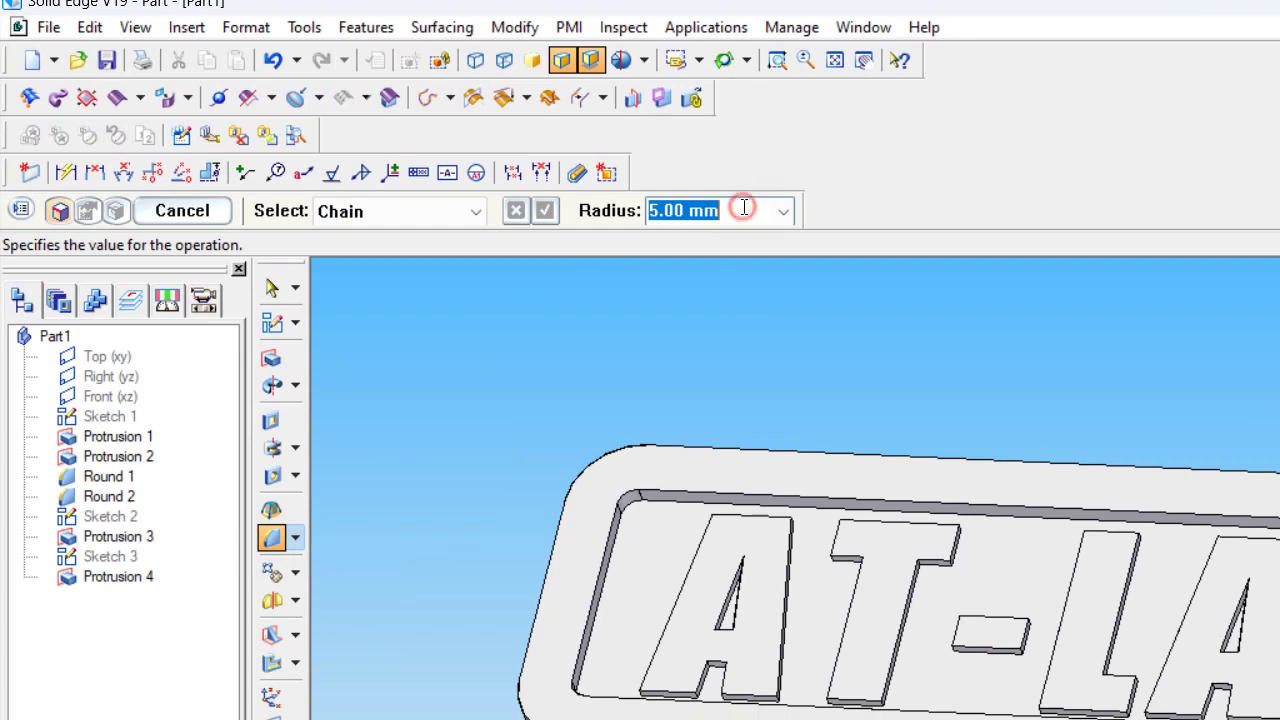
pyautogui.write('1')
pyautogui.press('Return')
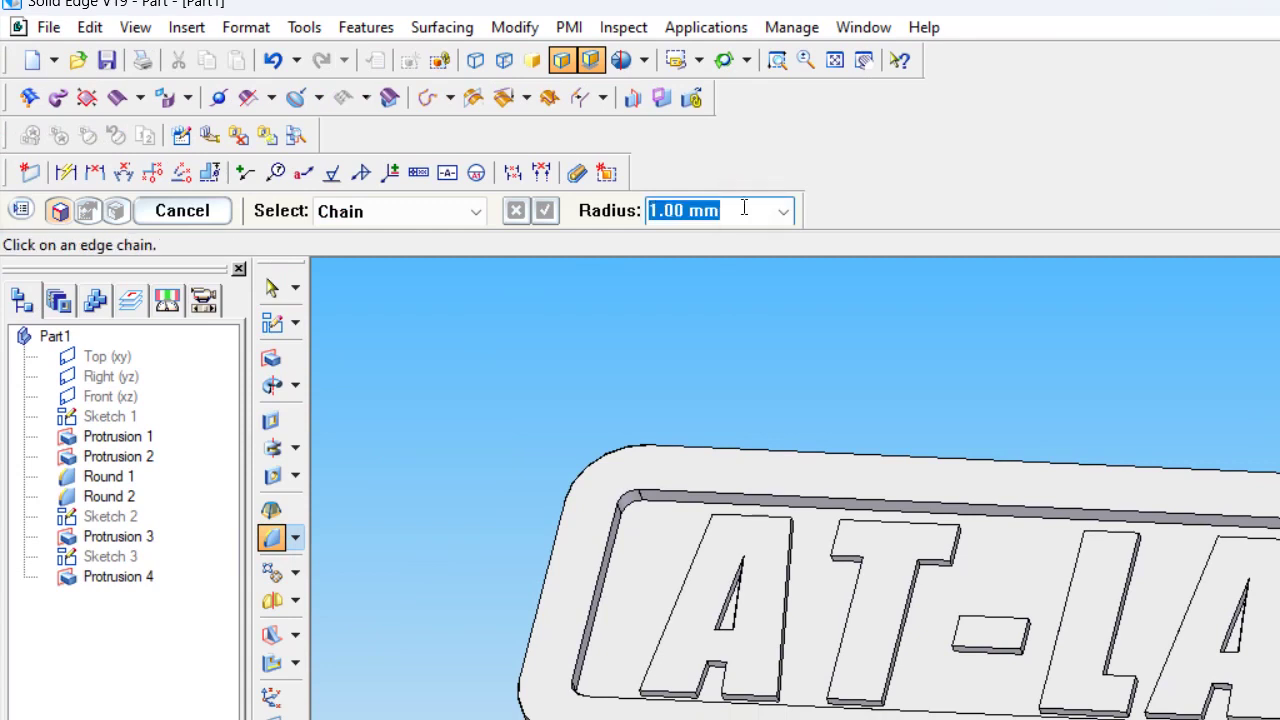
pyautogui.click(667, 511)
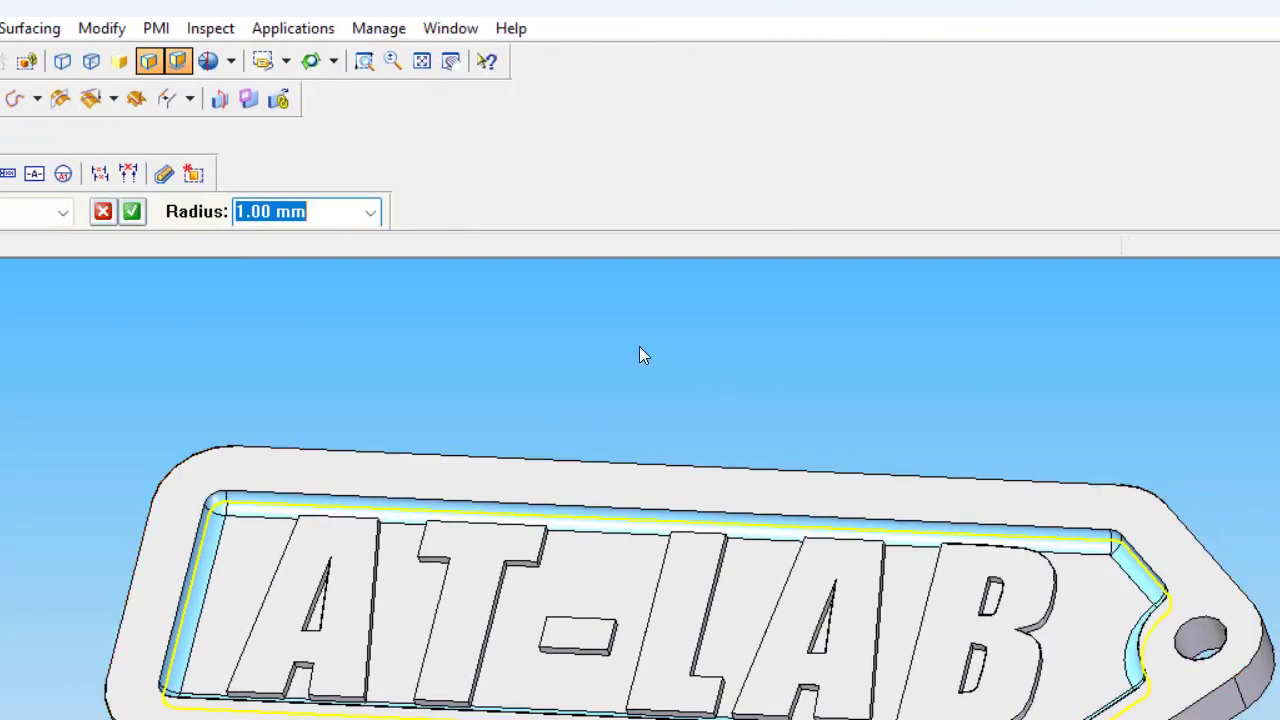
pyautogui.moveTo(639, 346); pyautogui.dragTo(454, 464, button='middle')
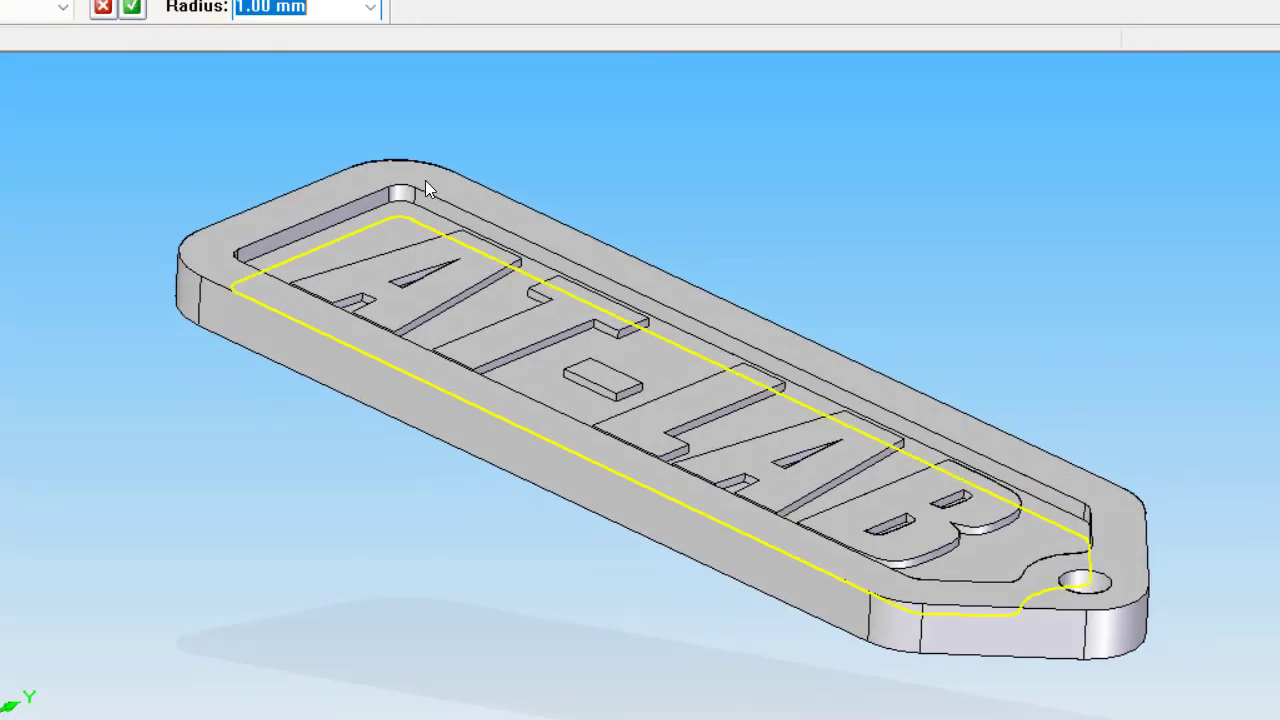
pyautogui.click(427, 211)
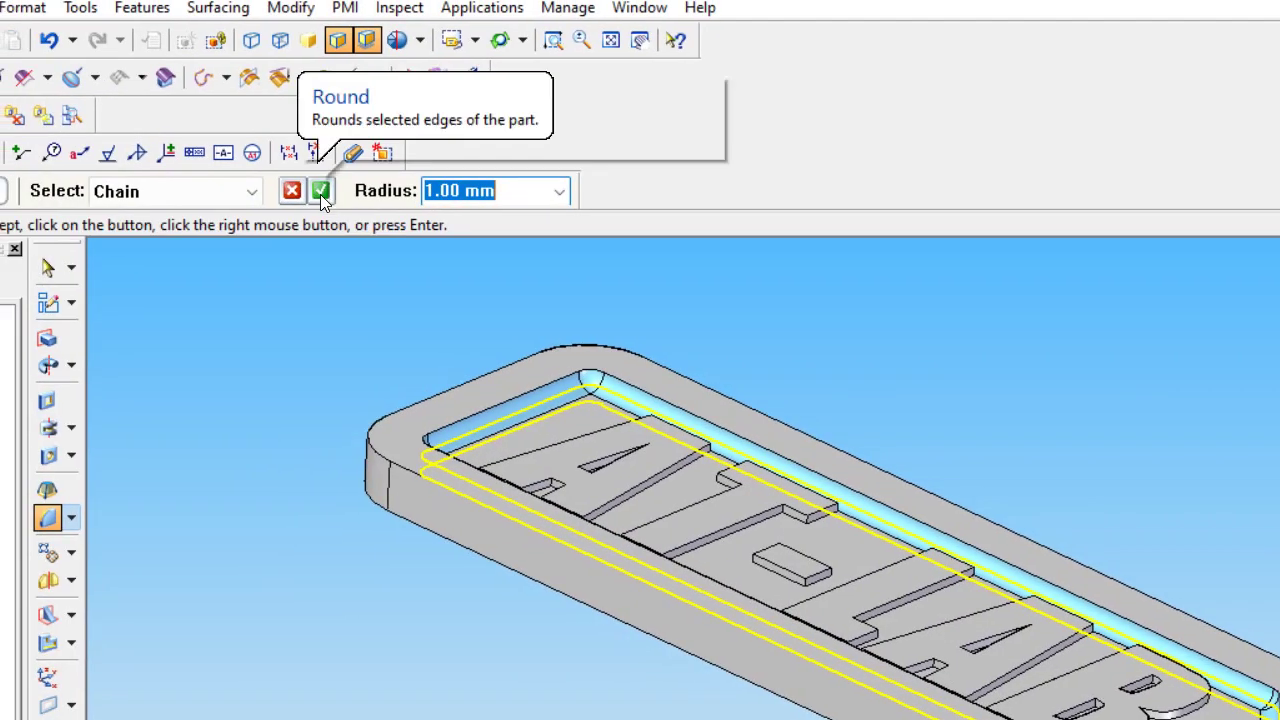
pyautogui.write('5')
pyautogui.press('Return')
pyautogui.click(322, 191)
pyautogui.click(0, 191)
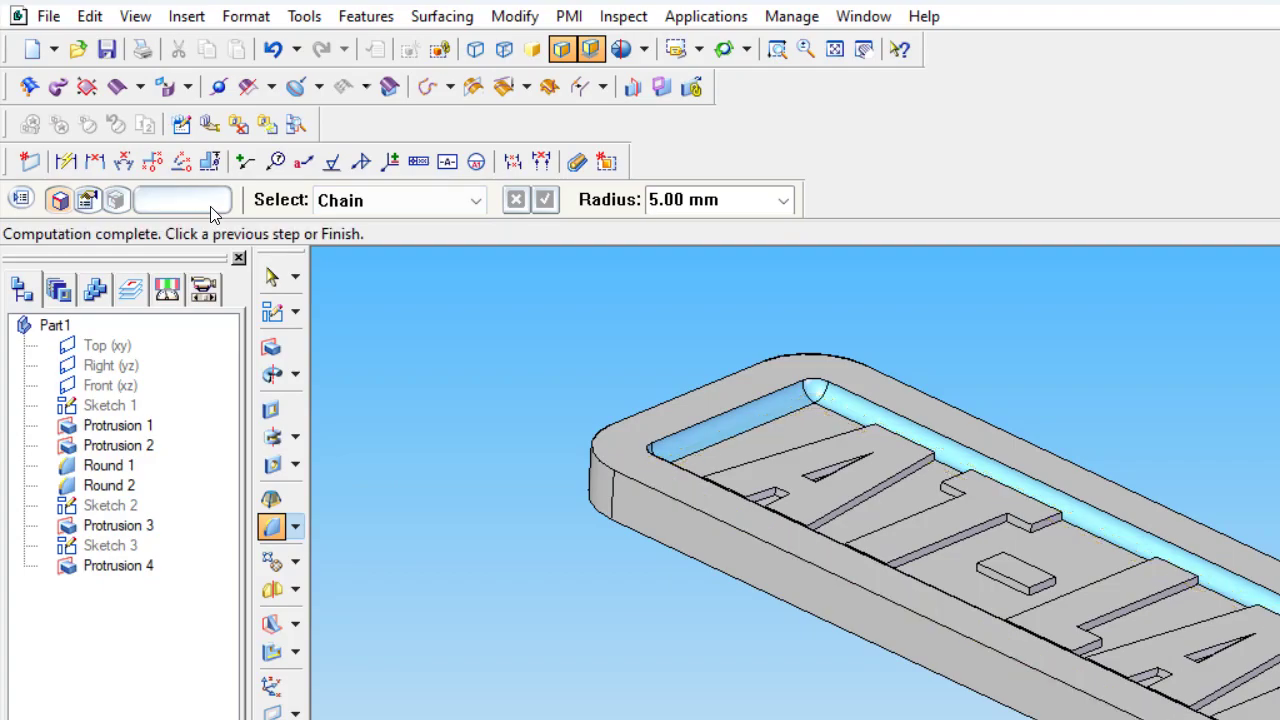
pyautogui.click(209, 208)
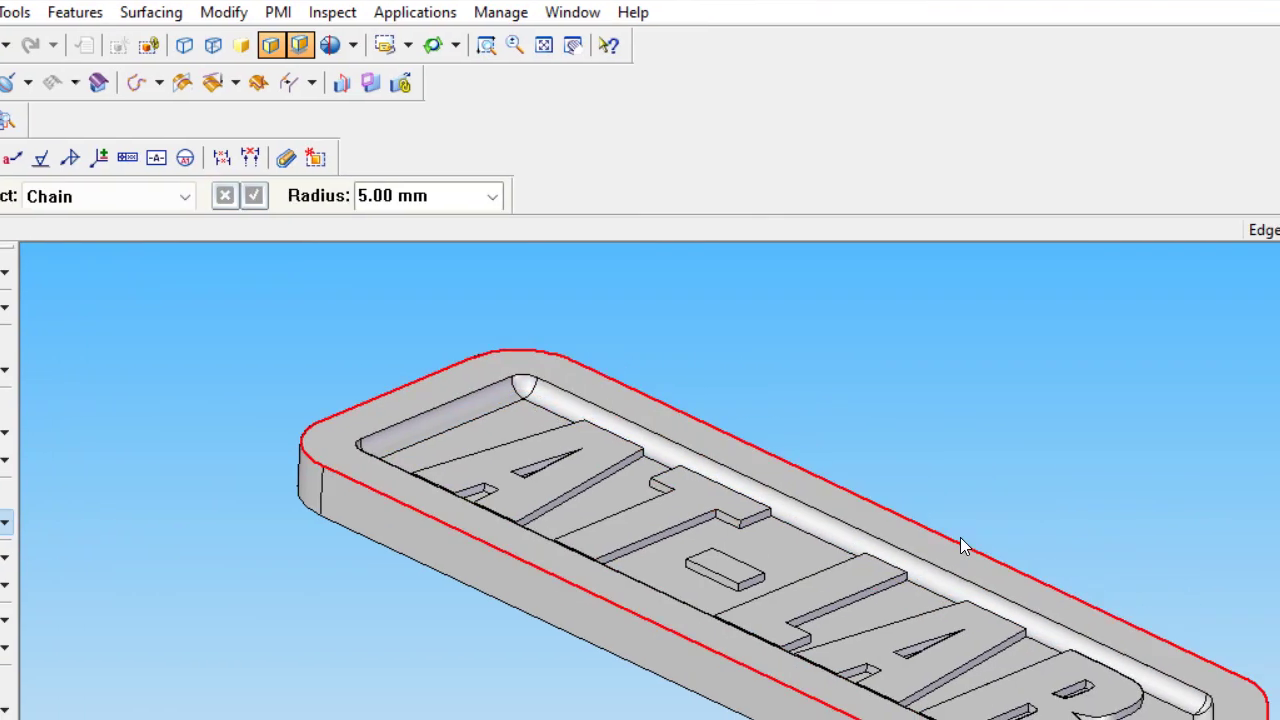
# Check the rounded recess edges around the lettering up close and return the part to the isometric view.
pyautogui.scroll(3, 1252, 548)
pyautogui.moveTo(1279, 592); pyautogui.dragTo(1208, 719, button='middle')
pyautogui.moveTo(889, 541); pyautogui.dragTo(975, 461, button='middle')
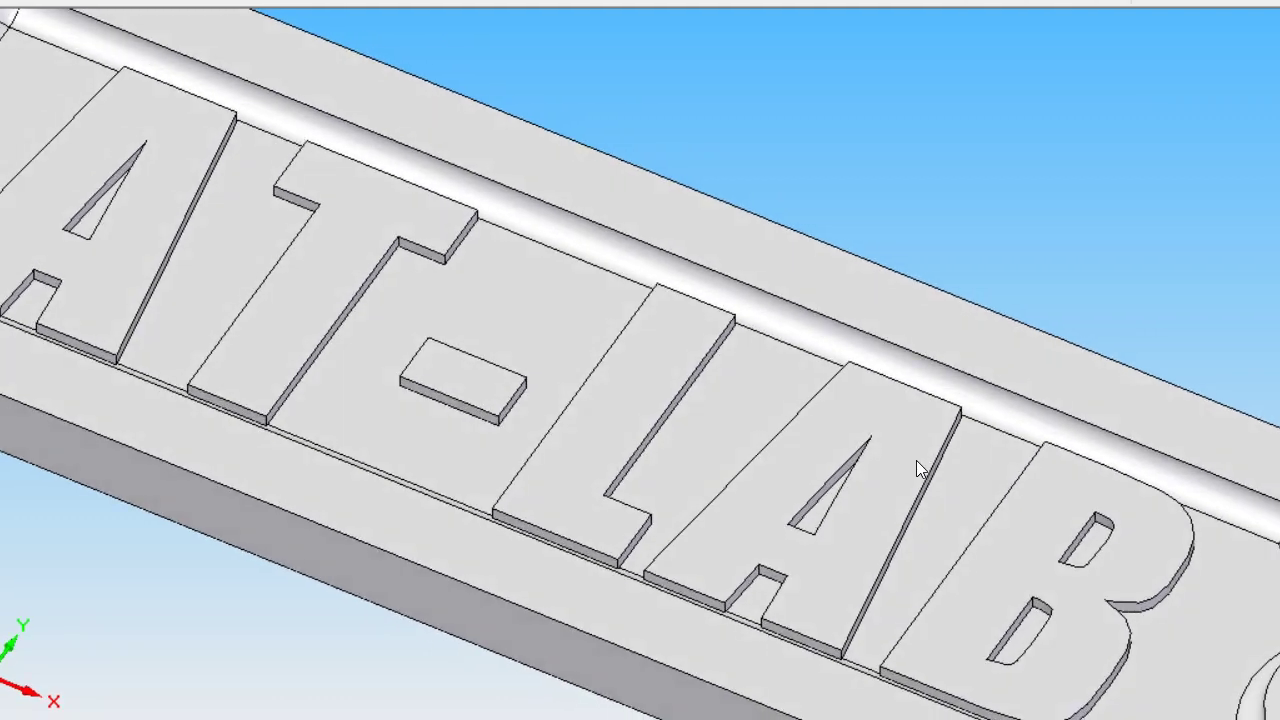
pyautogui.scroll(-8, 916, 460)
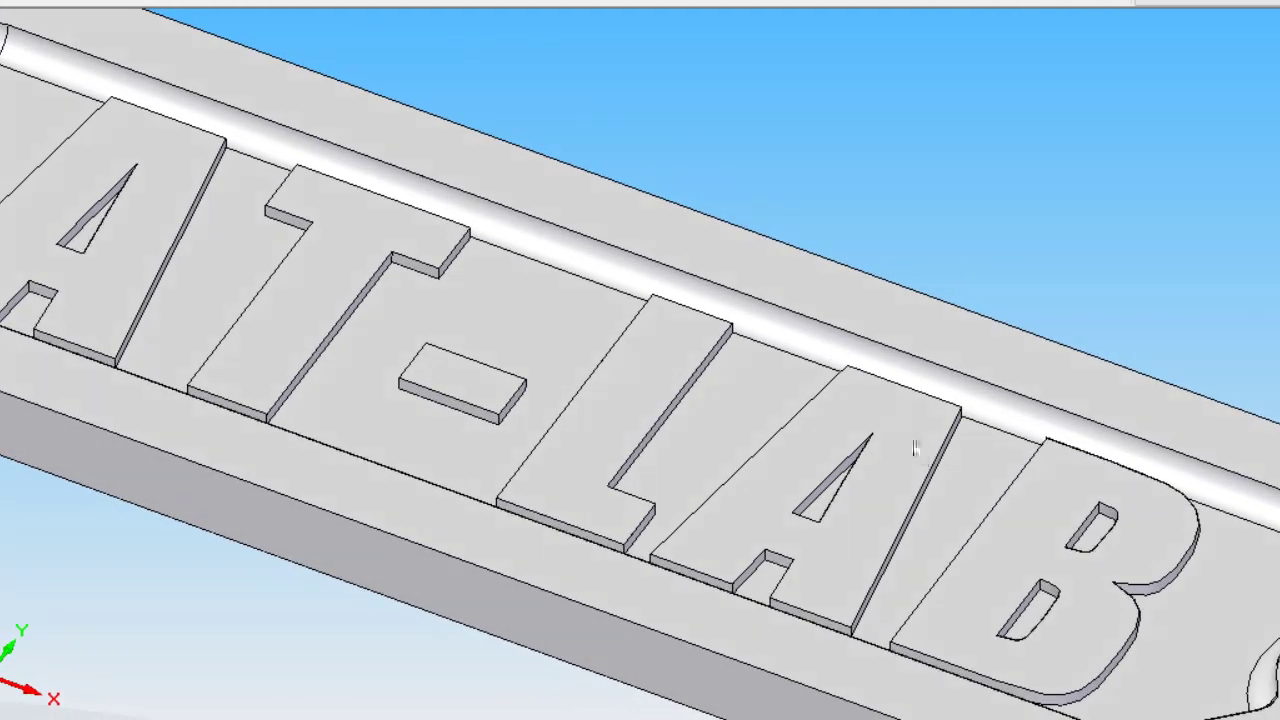
pyautogui.scroll(2, 862, 268)
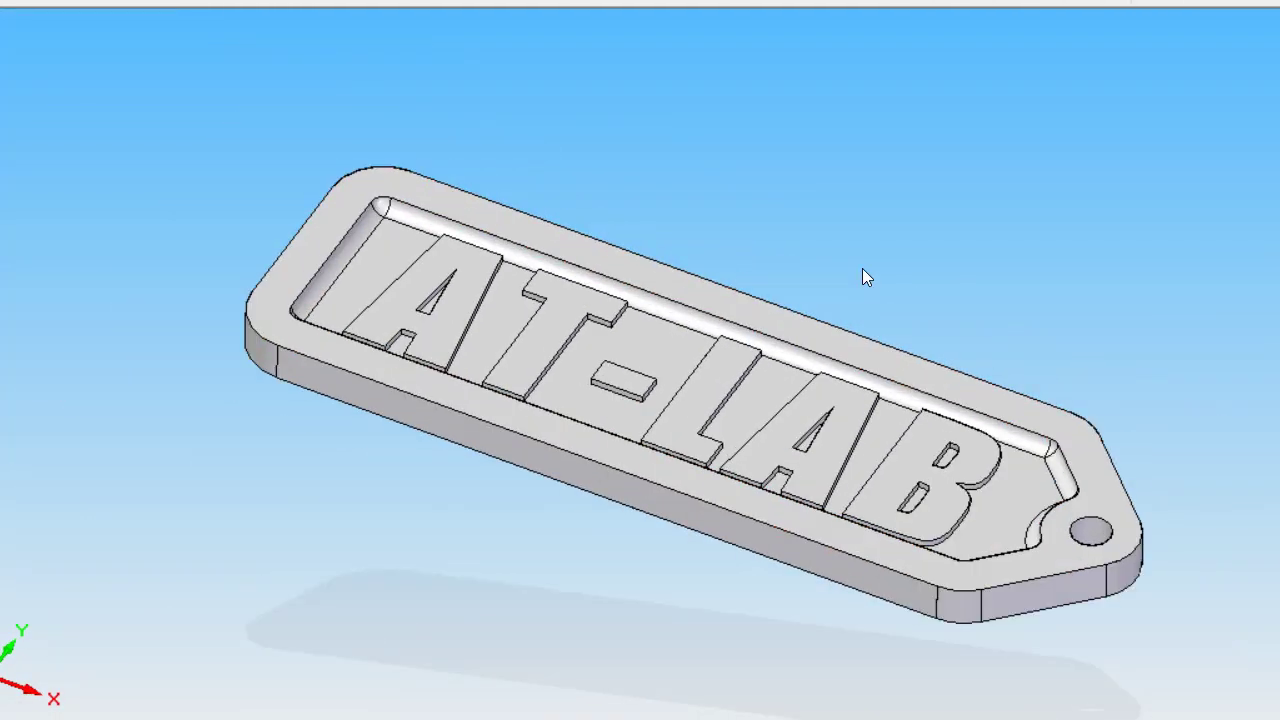
pyautogui.hotkey('ctrl', 'i')
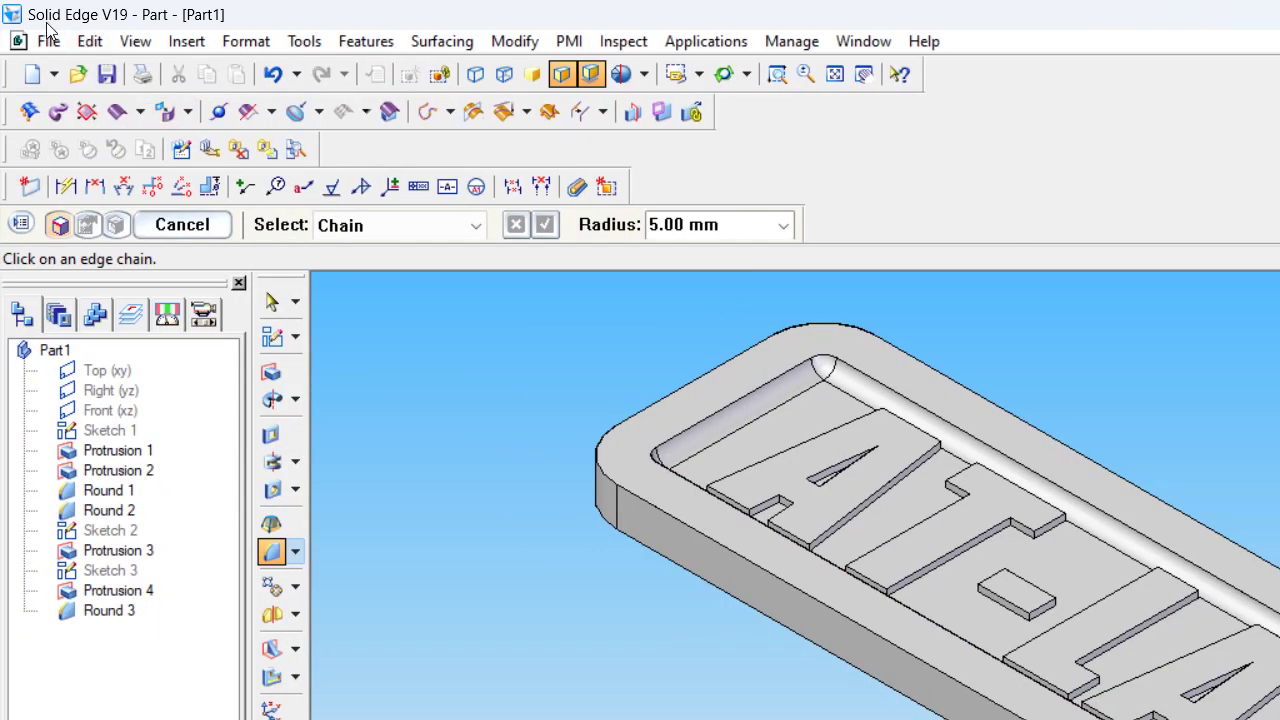
# Start saving the part and enter AT LAB as the title in its summary properties.
pyautogui.click(49, 41)
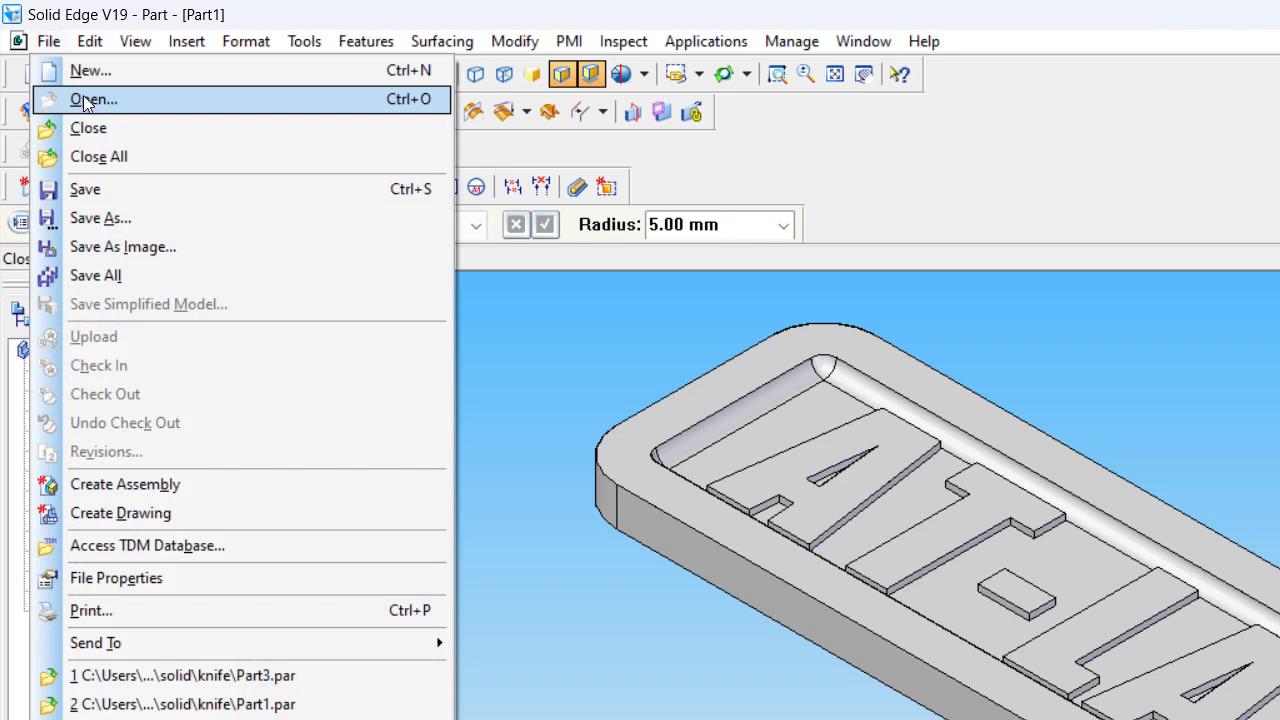
pyautogui.click(86, 190)
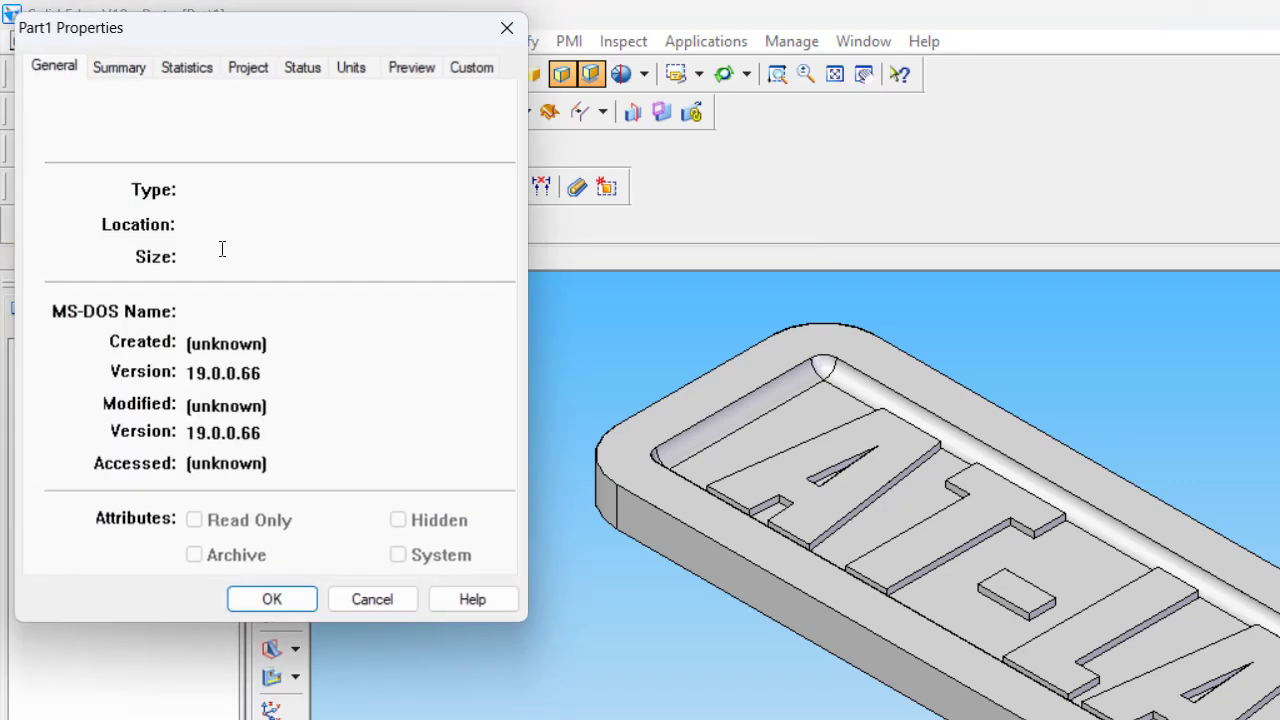
pyautogui.click(198, 194)
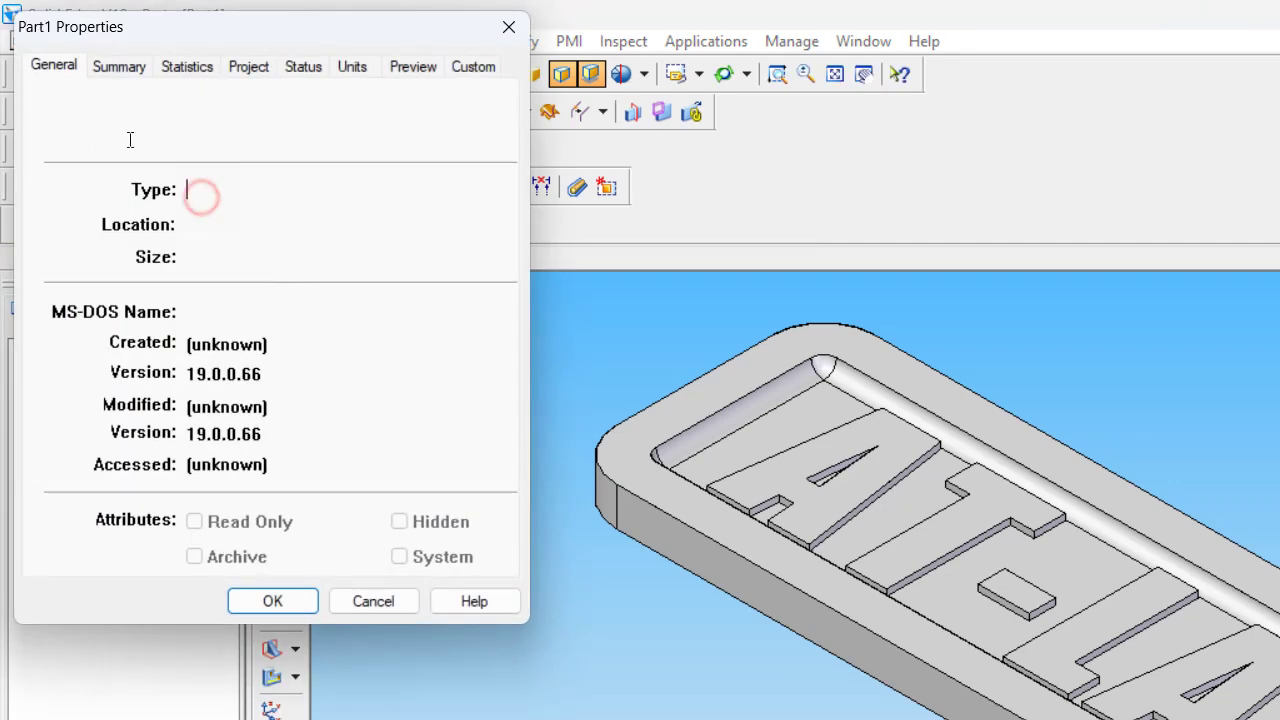
pyautogui.click(114, 68)
pyautogui.click(195, 116)
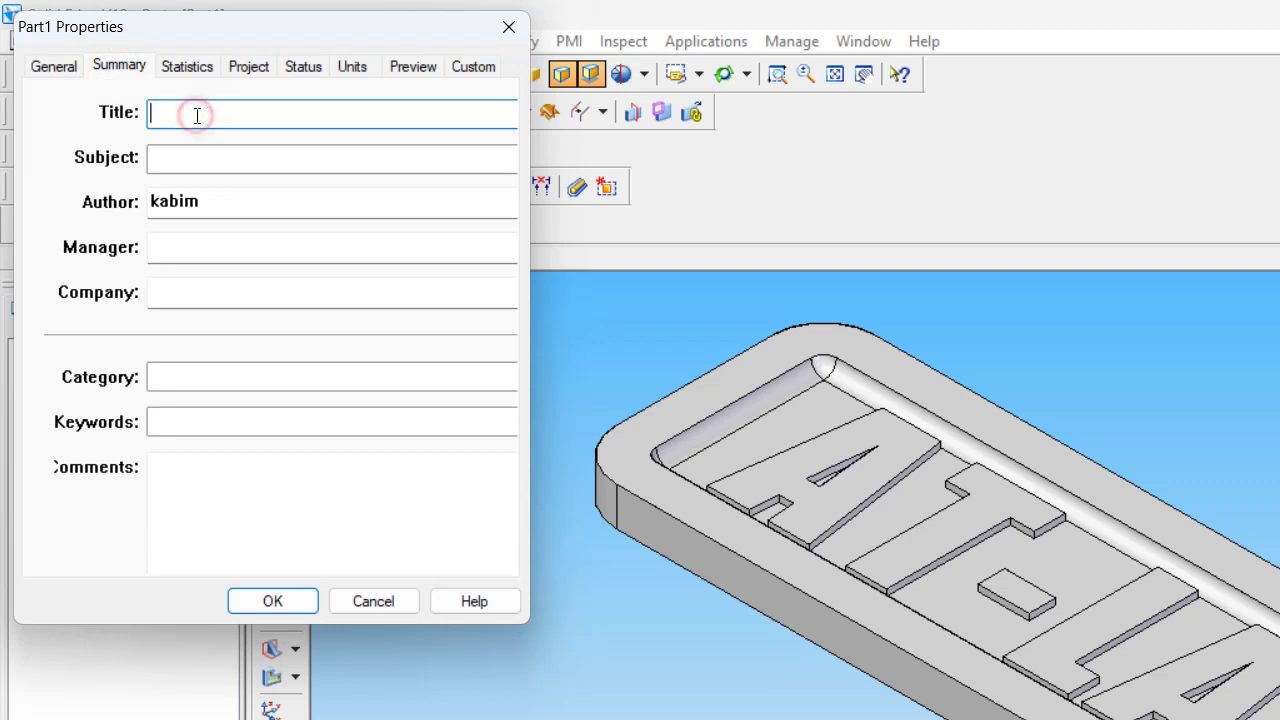
pyautogui.write('AT LAB')
# Set the document number to 1 and the revision number to 0, and fill in the project name in the part properties.
pyautogui.click(192, 70)
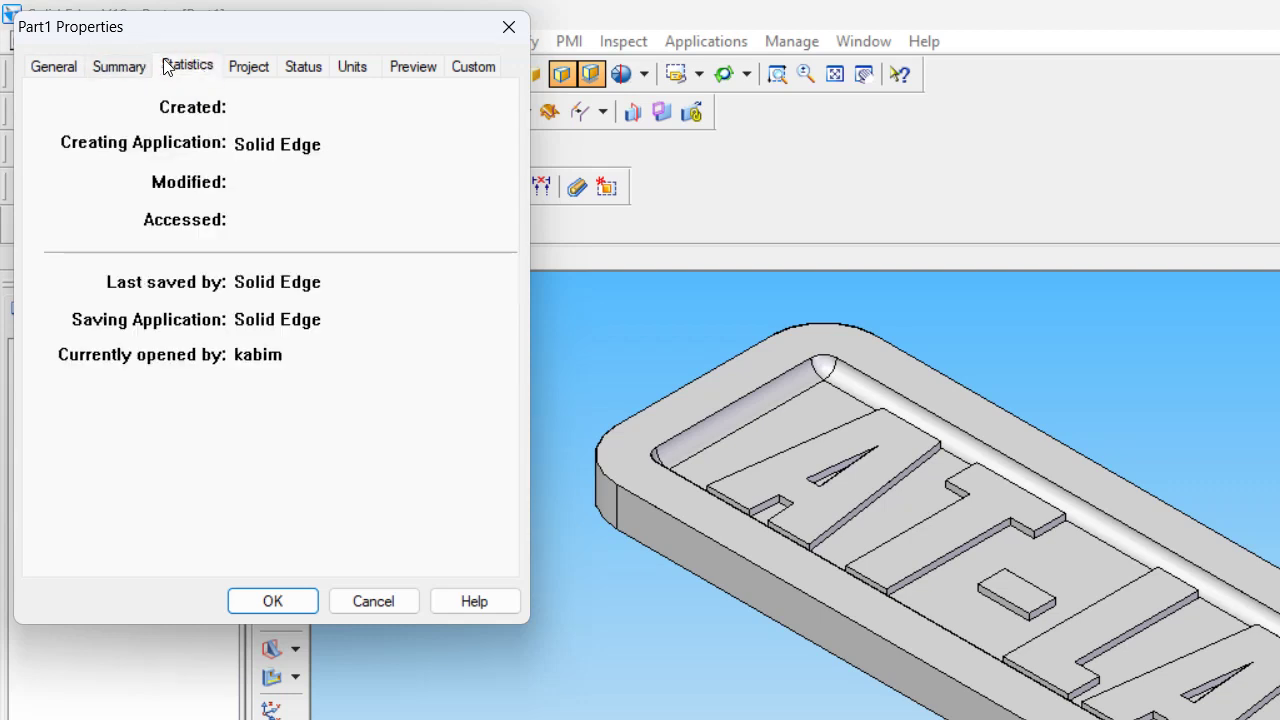
pyautogui.click(249, 68)
pyautogui.click(270, 112)
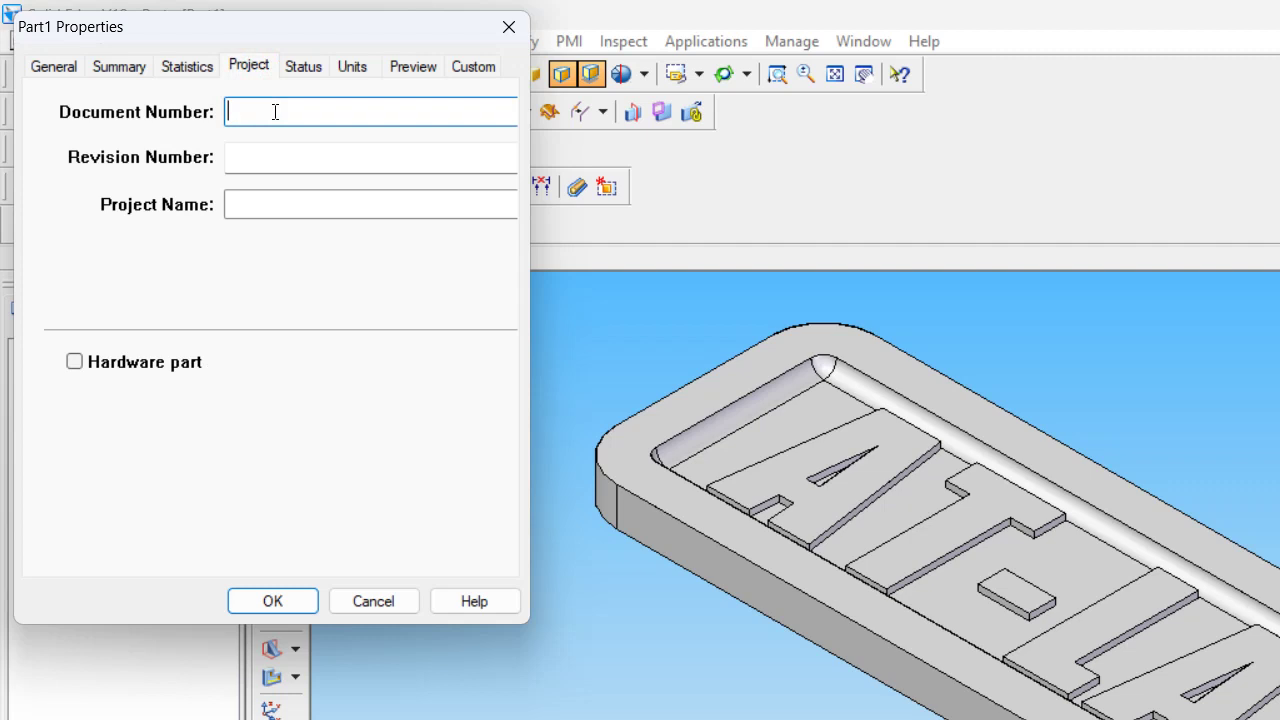
pyautogui.write('1')
pyautogui.click(258, 160)
pyautogui.write('1')
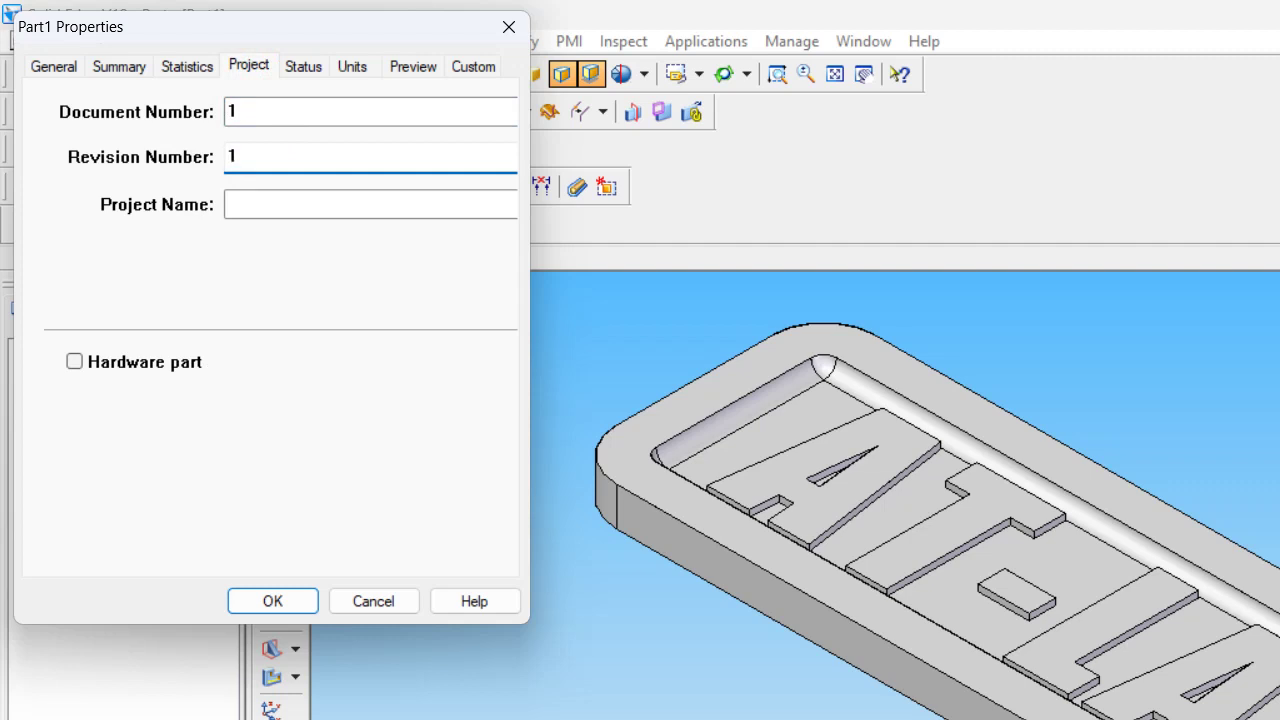
pyautogui.write('0')
pyautogui.click(270, 206)
pyautogui.write('KAY')
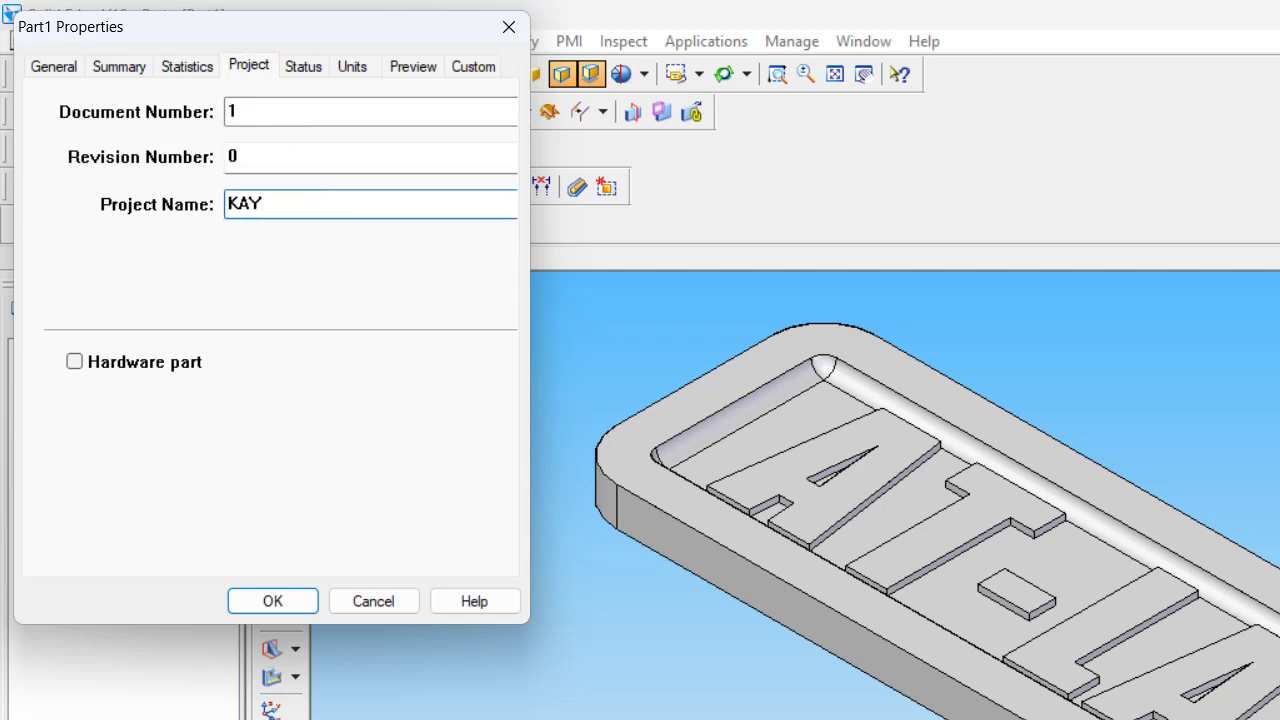
pyautogui.press('BackSpace')
# Review the status, units and preview settings of the part and accept its properties.
pyautogui.click(303, 66)
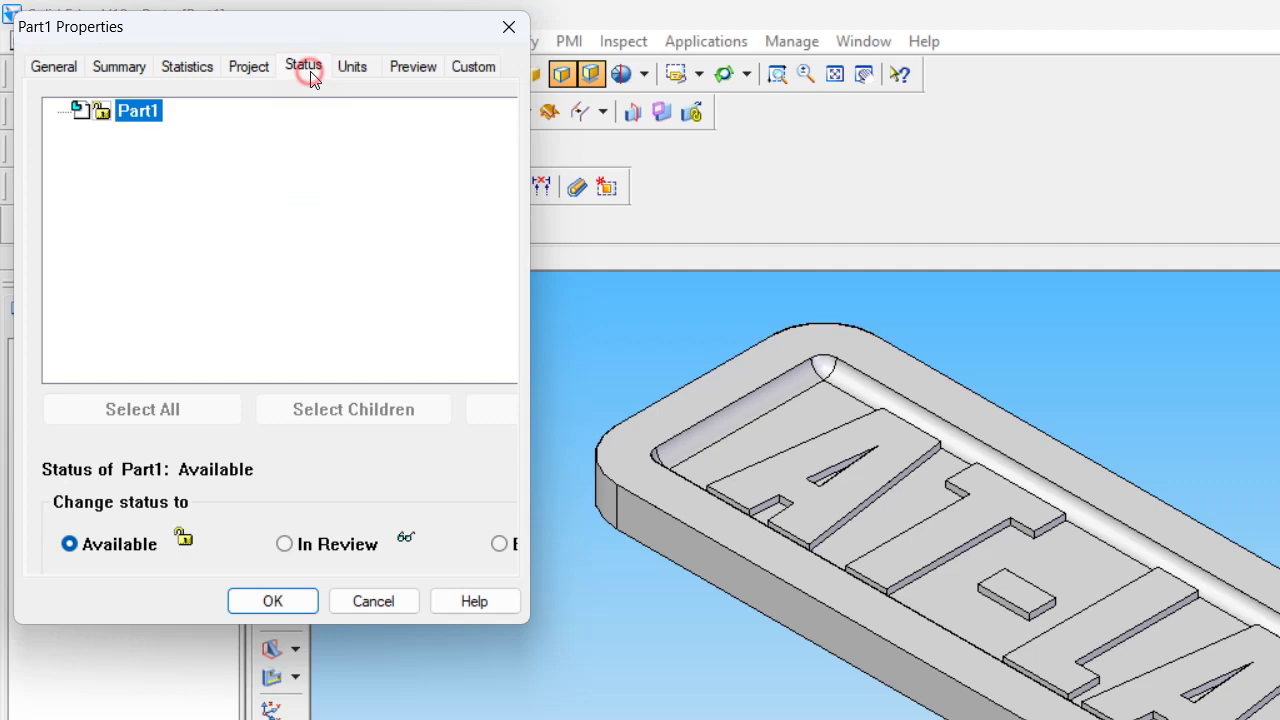
pyautogui.click(352, 66)
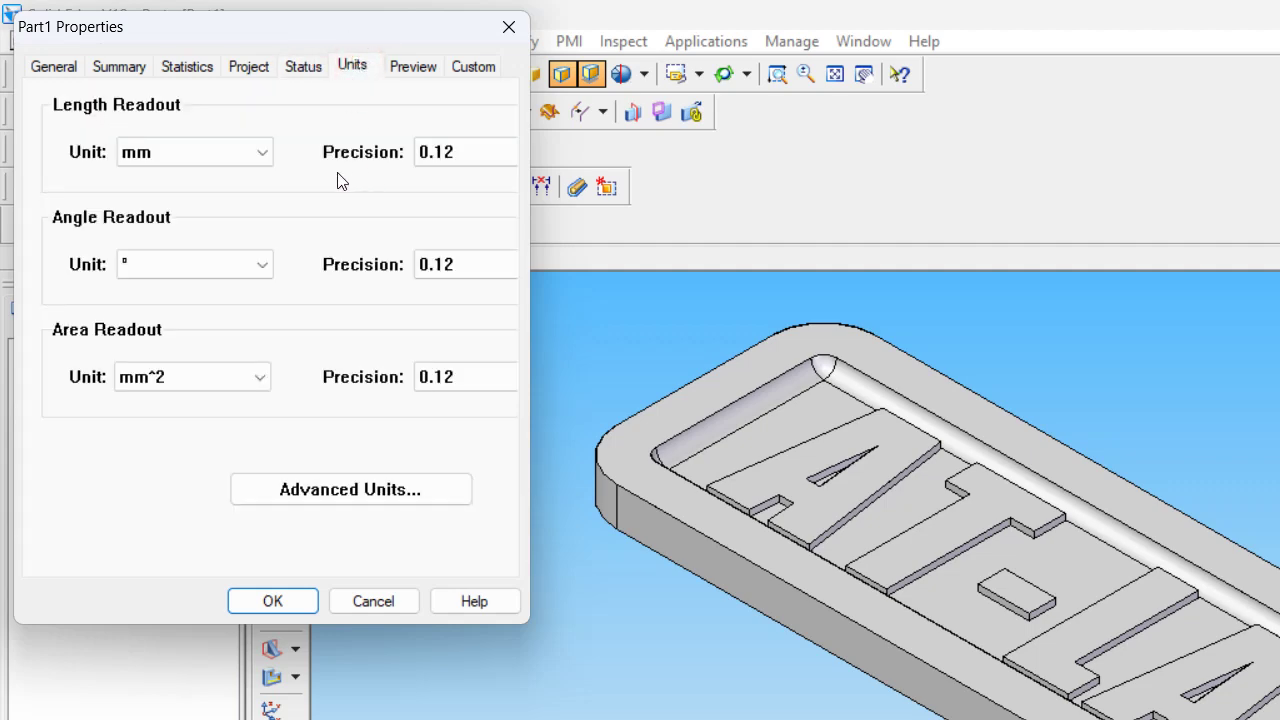
pyautogui.click(418, 68)
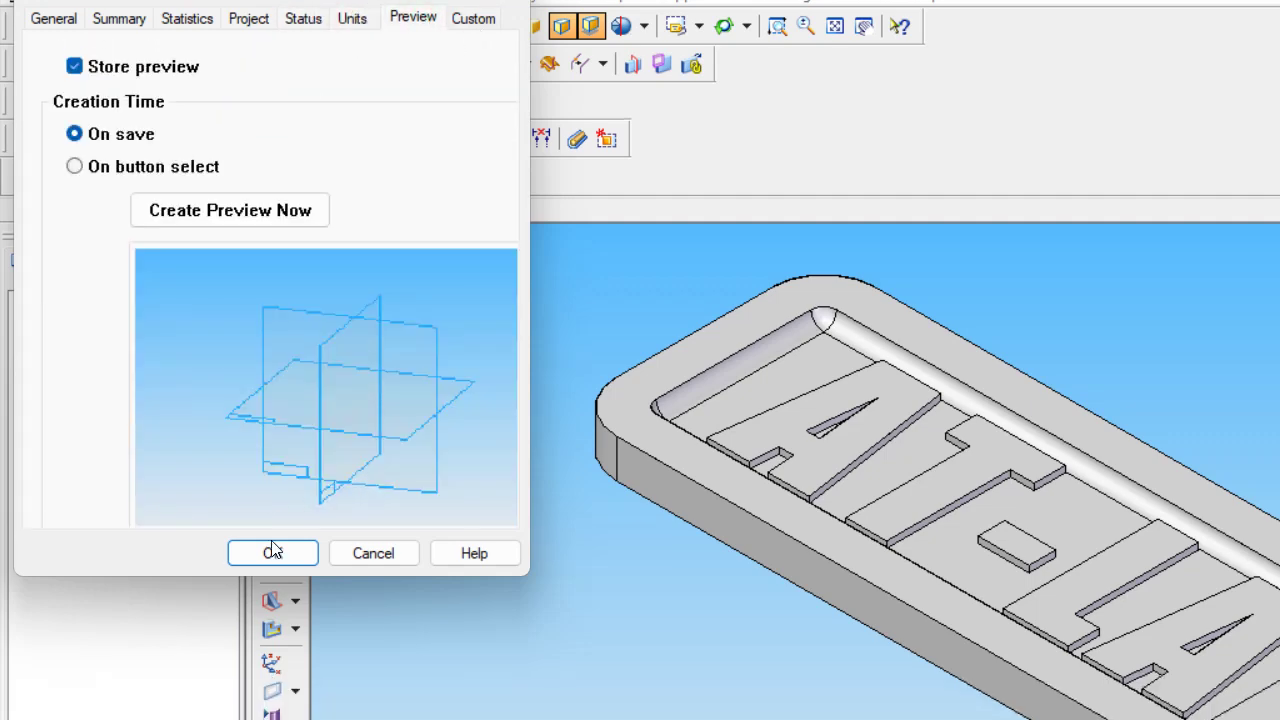
pyautogui.click(272, 551)
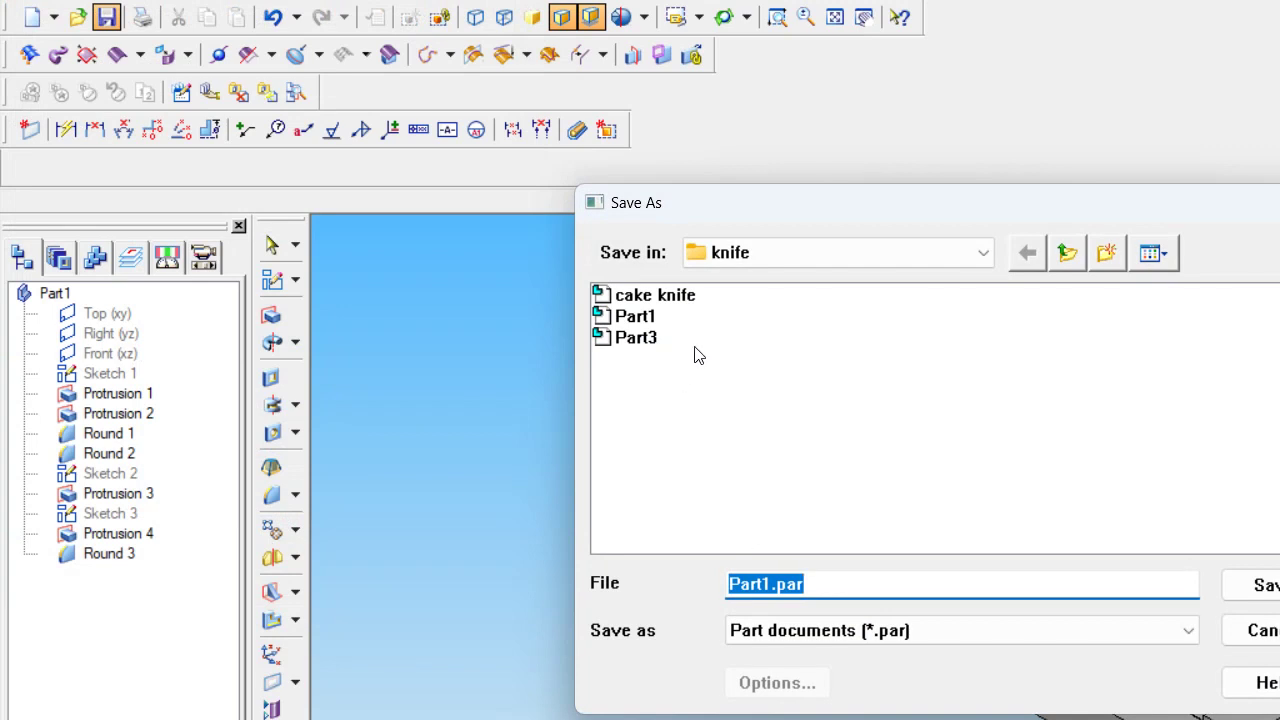
# Set the save location to the PROJECT folder on the Desktop.
pyautogui.click(758, 256)
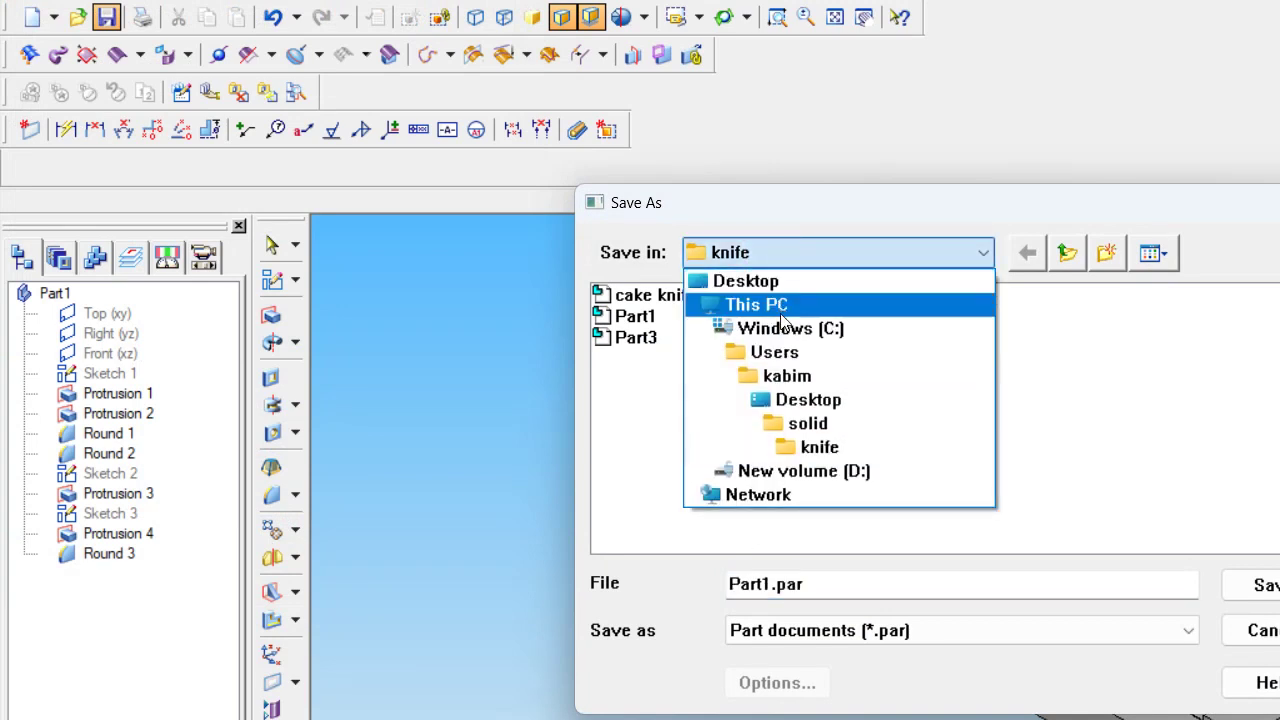
pyautogui.click(797, 400)
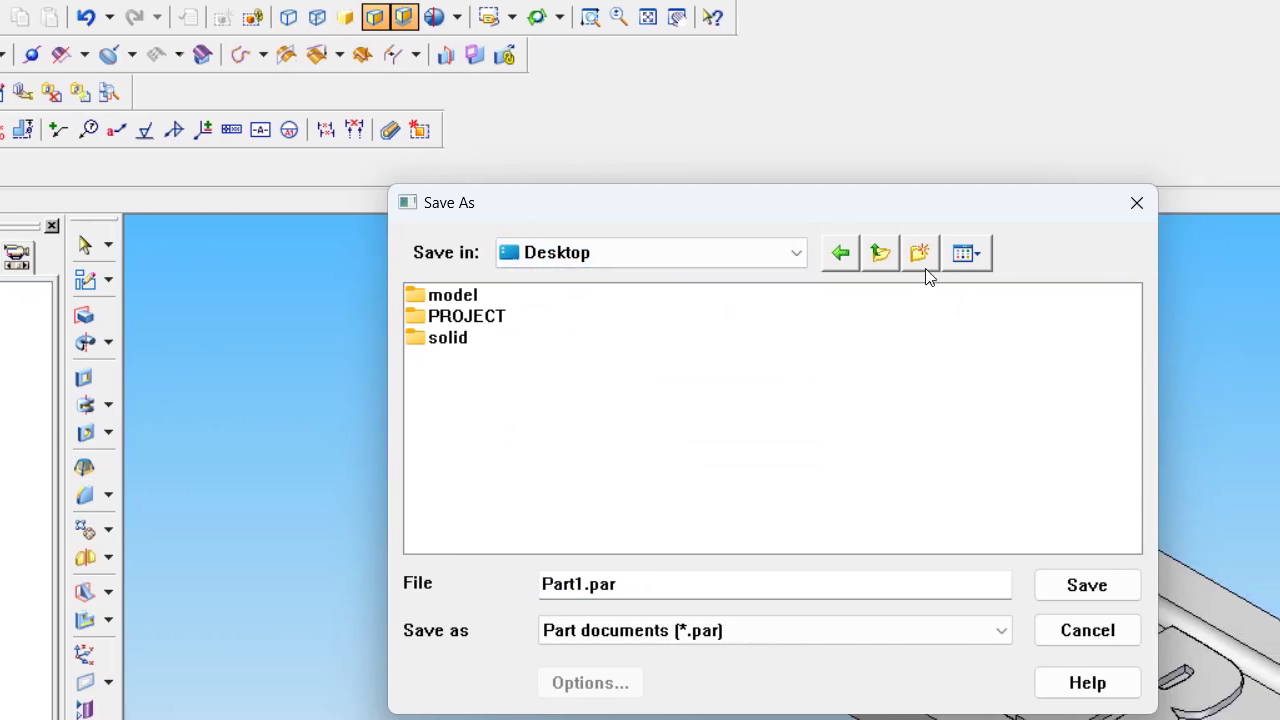
pyautogui.click(1104, 253)
pyautogui.click(568, 497)
pyautogui.write('PROJECT')
pyautogui.click(741, 543)
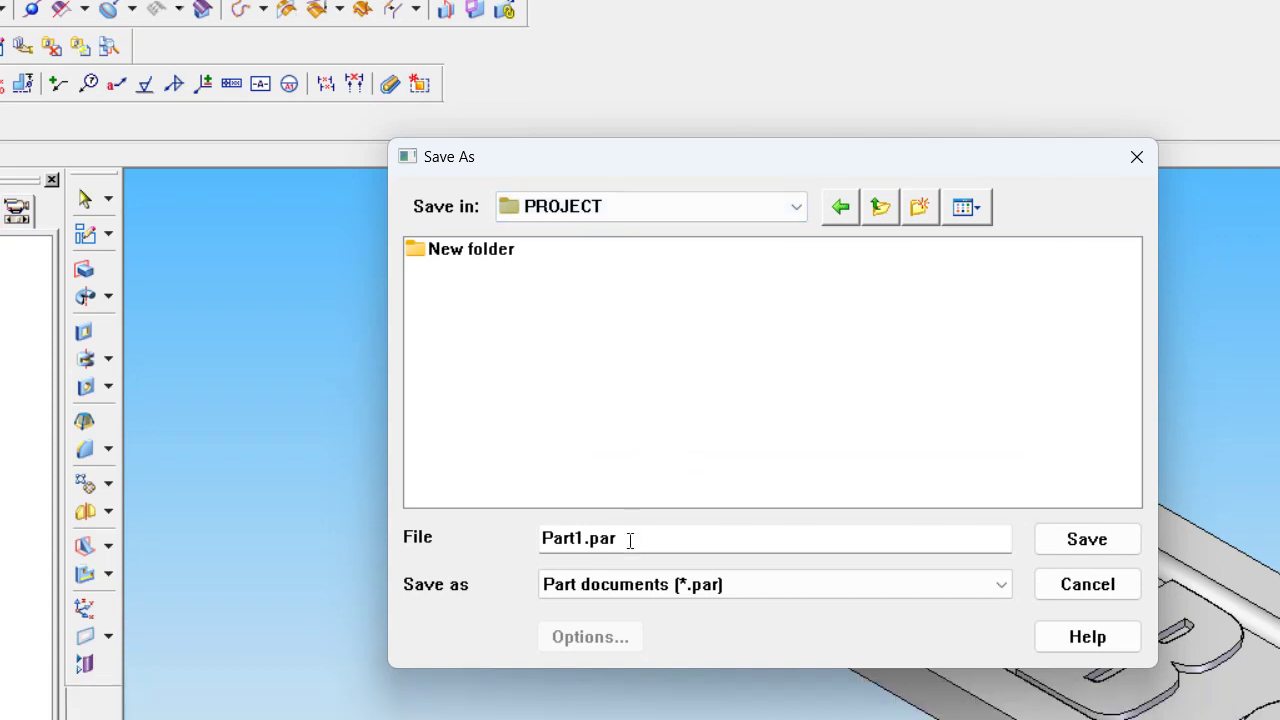
# Name the file AT LAB and save it as a part document in the PROJECT folder.
pyautogui.click(641, 537)
pyautogui.moveTo(647, 536); pyautogui.dragTo(446, 537)
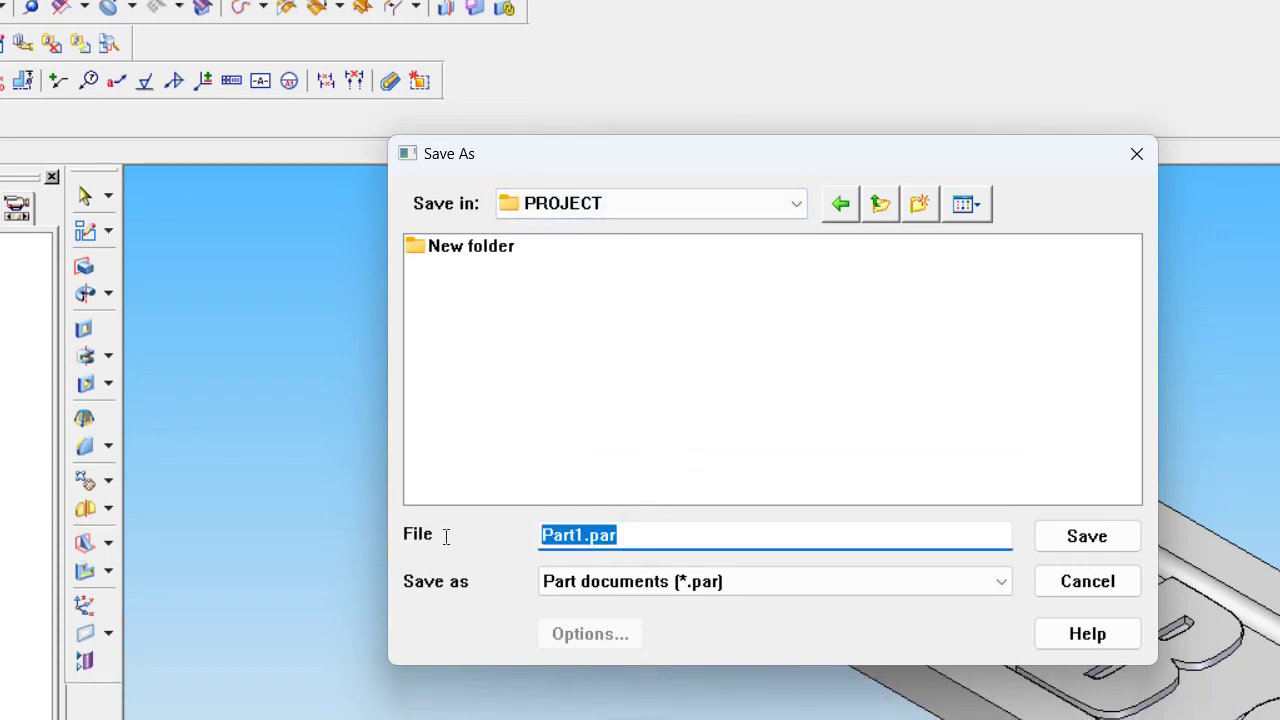
pyautogui.write('at')
pyautogui.press('BackSpace')
pyautogui.press('BackSpace')
pyautogui.write('AT LAB')
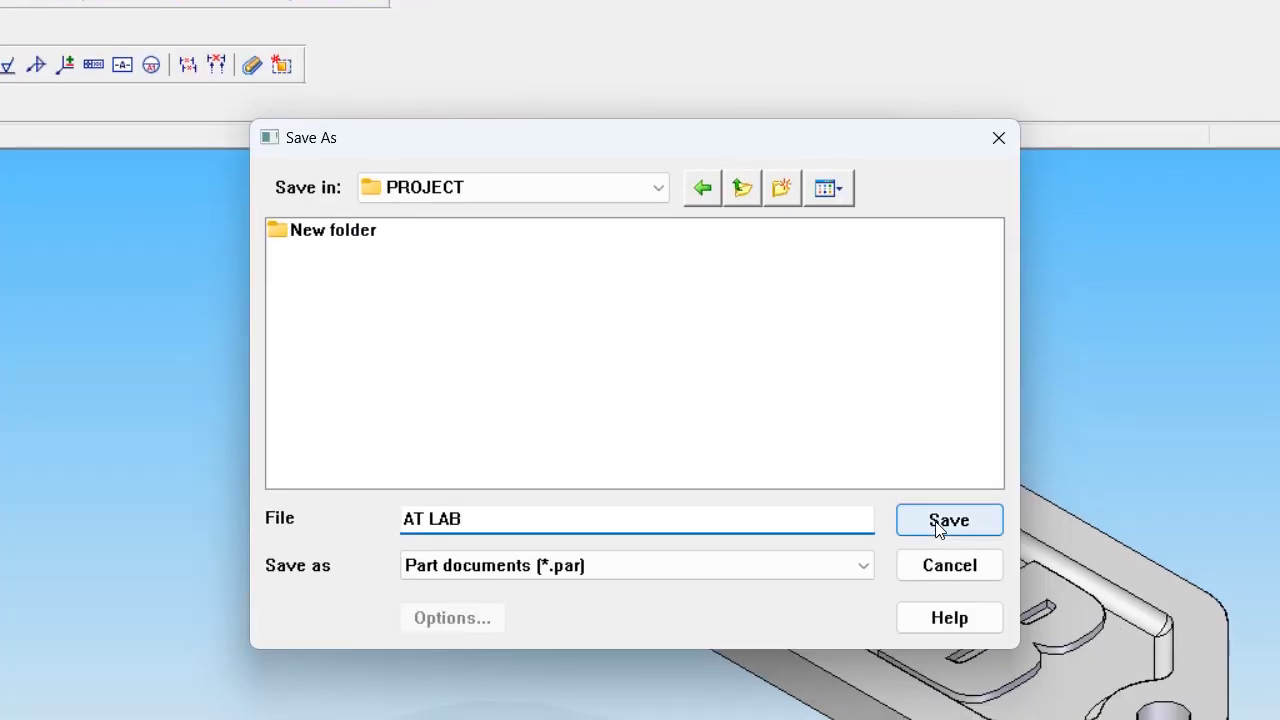
pyautogui.click(1078, 540)
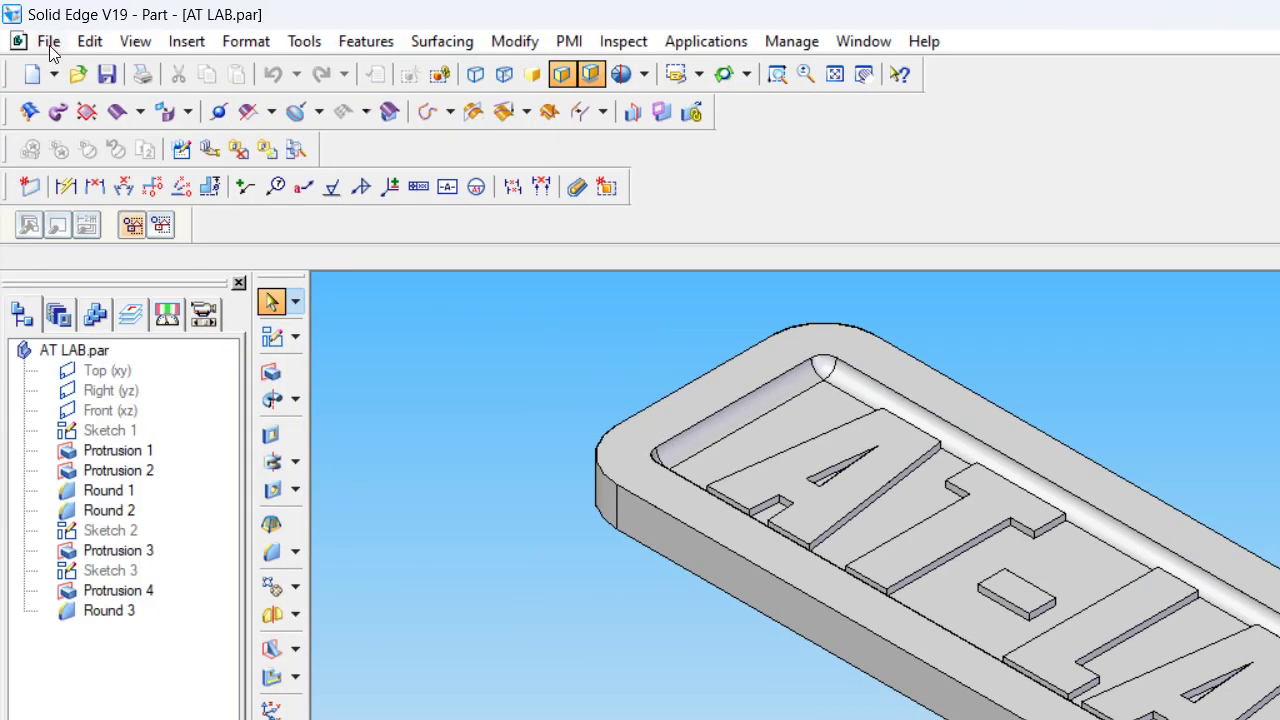
# Begin saving a copy of the part as the STL document AT LAB.stl and open the STL export options.
pyautogui.click(48, 41)
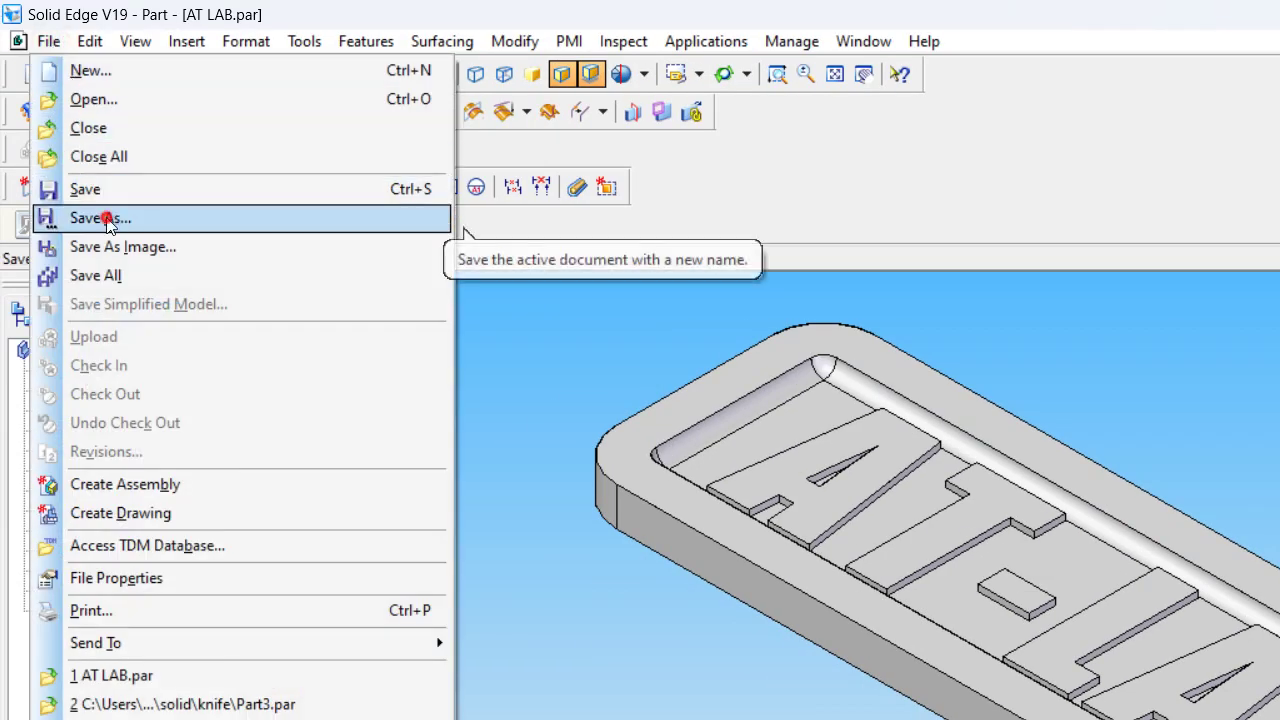
pyautogui.click(106, 220)
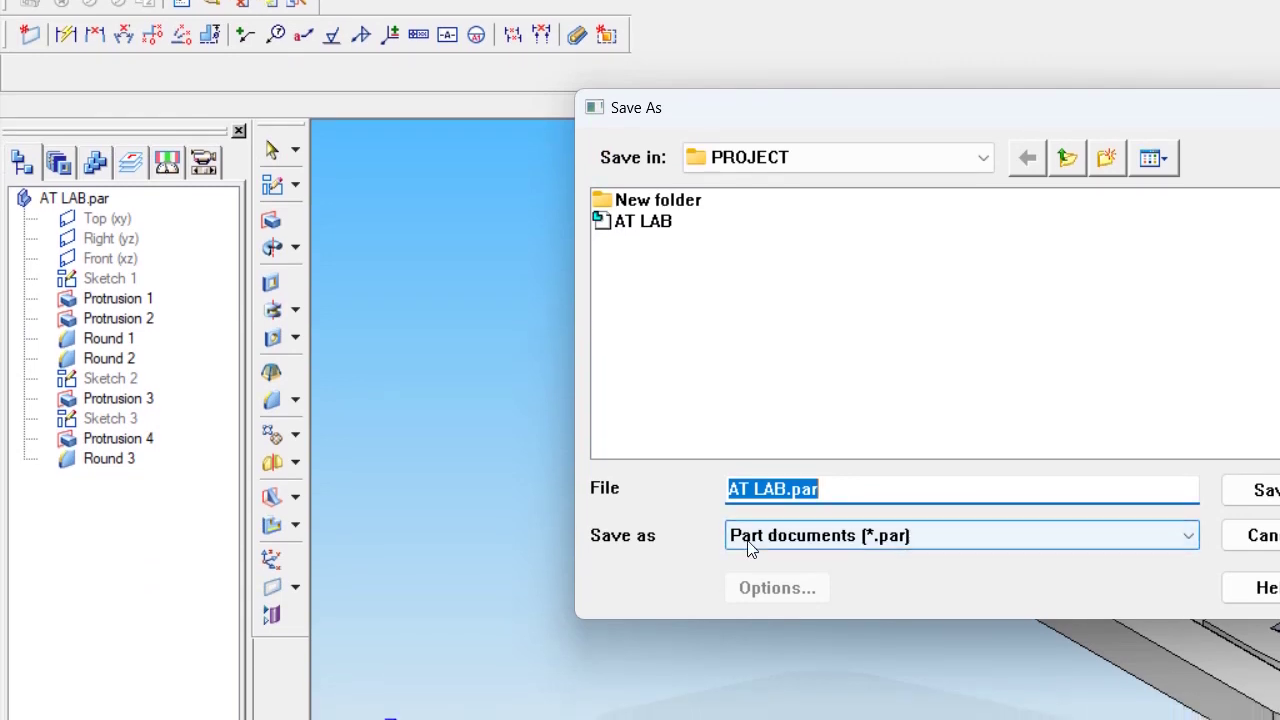
pyautogui.click(799, 532)
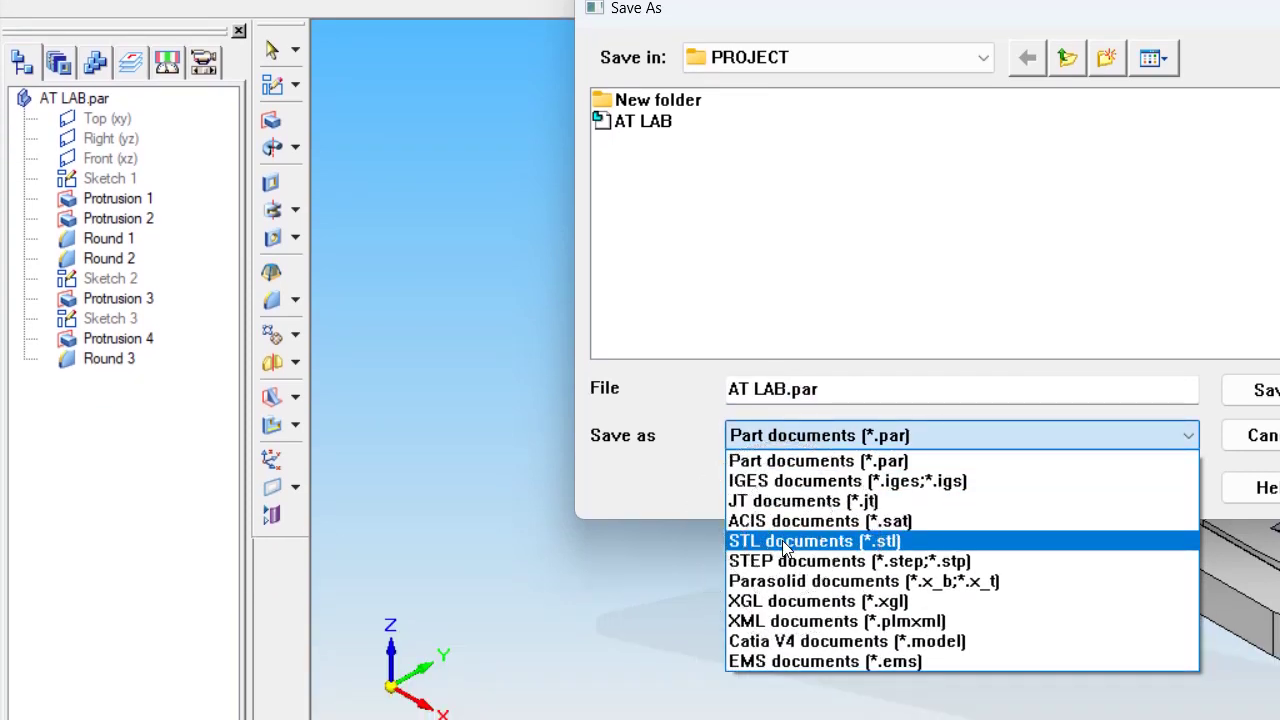
pyautogui.click(782, 540)
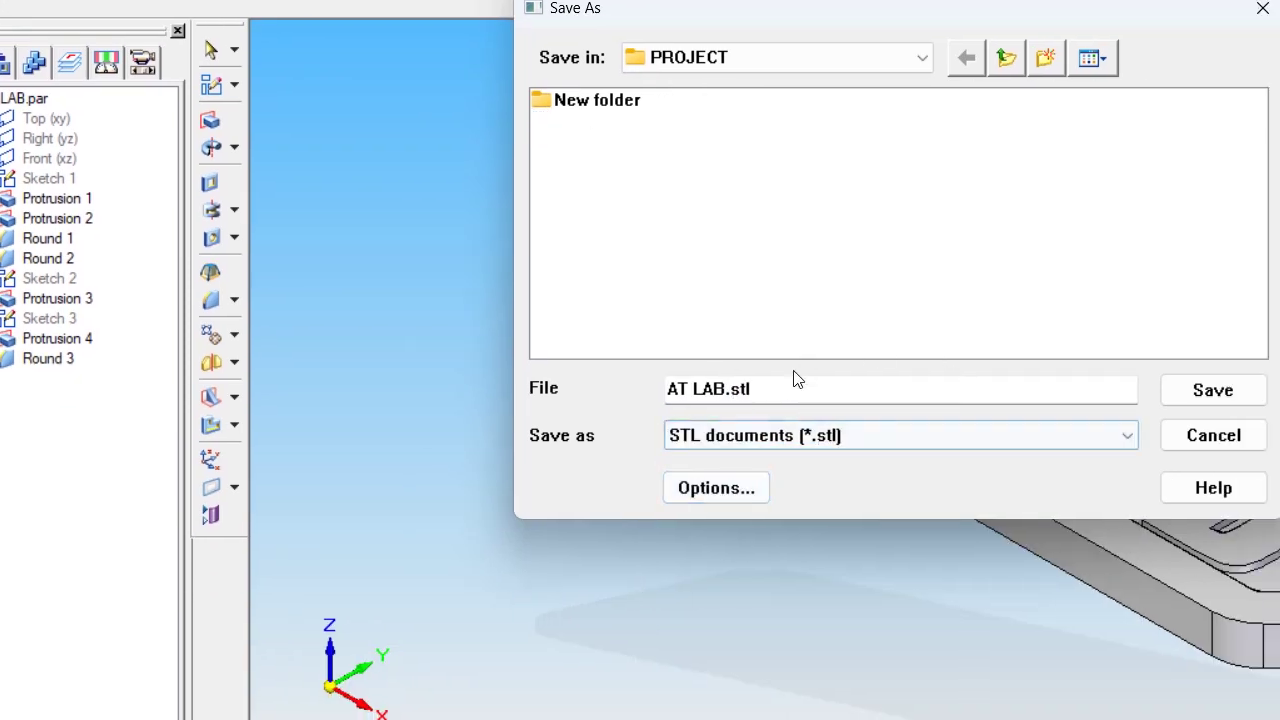
pyautogui.click(700, 490)
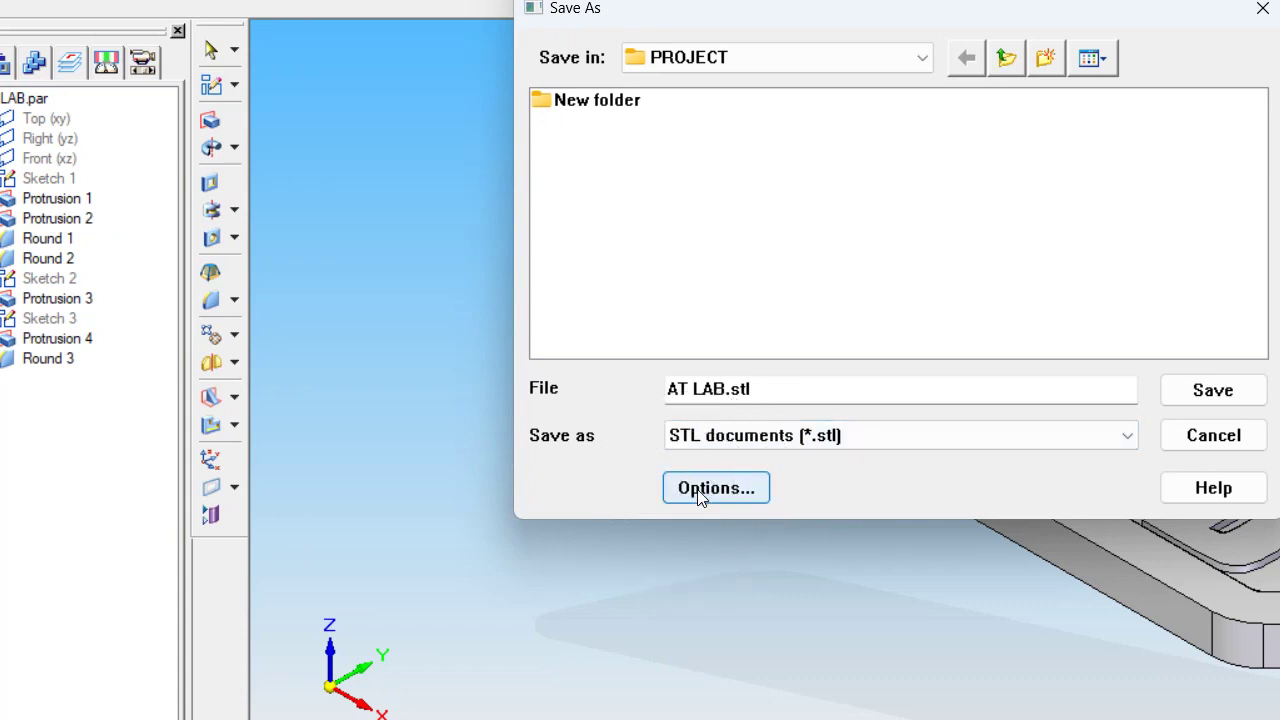
pyautogui.click(700, 492)
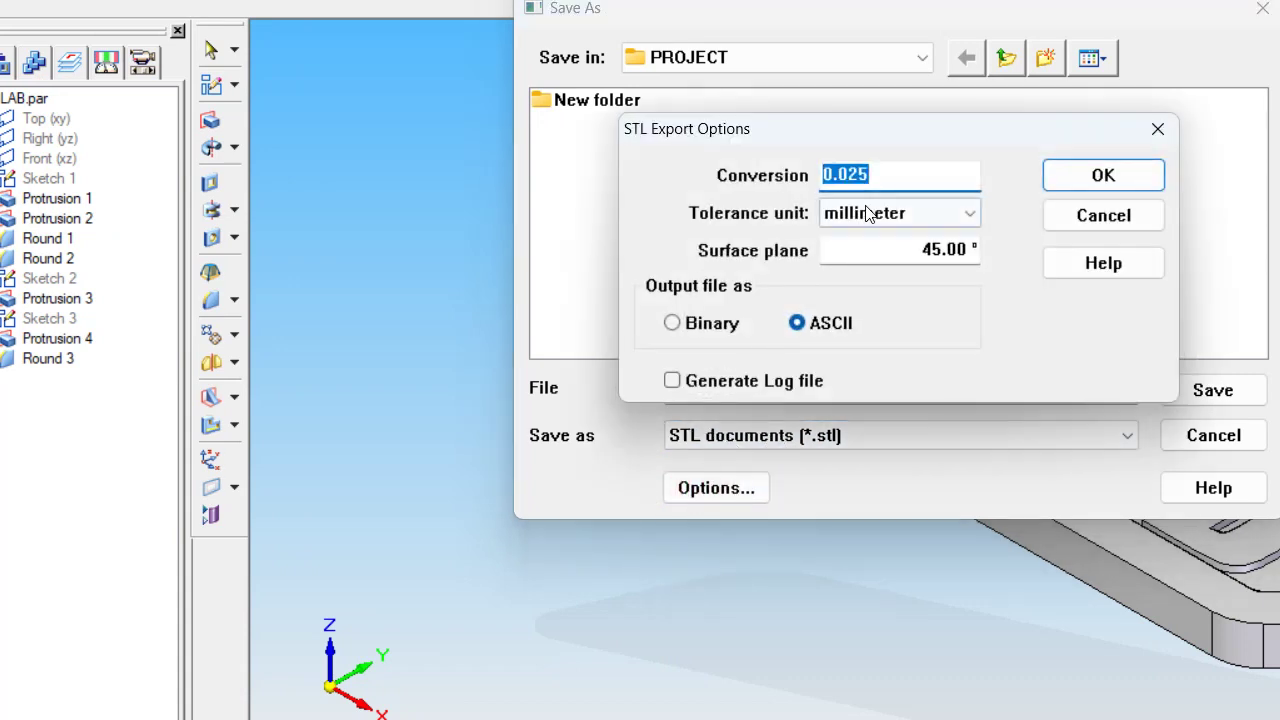